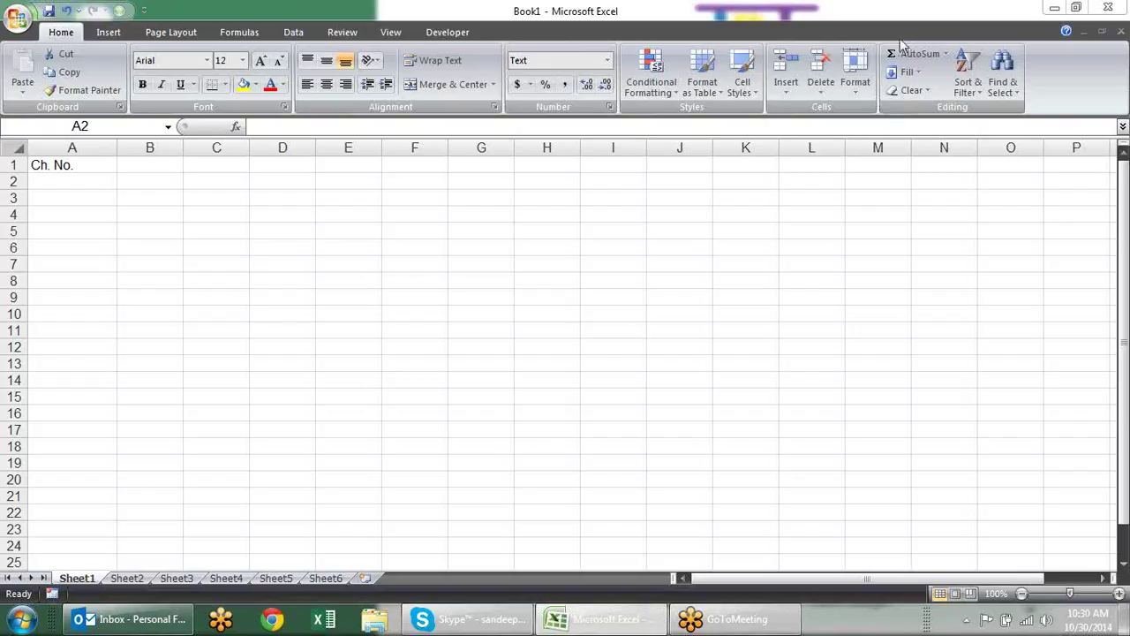
Enter the text IDs 000235, 023654 and 000023 in A2:A4, keeping their leading zeros.
{"action": "left_click_drag", "start_coordinate": [70, 247], "coordinate": [101, 177]}
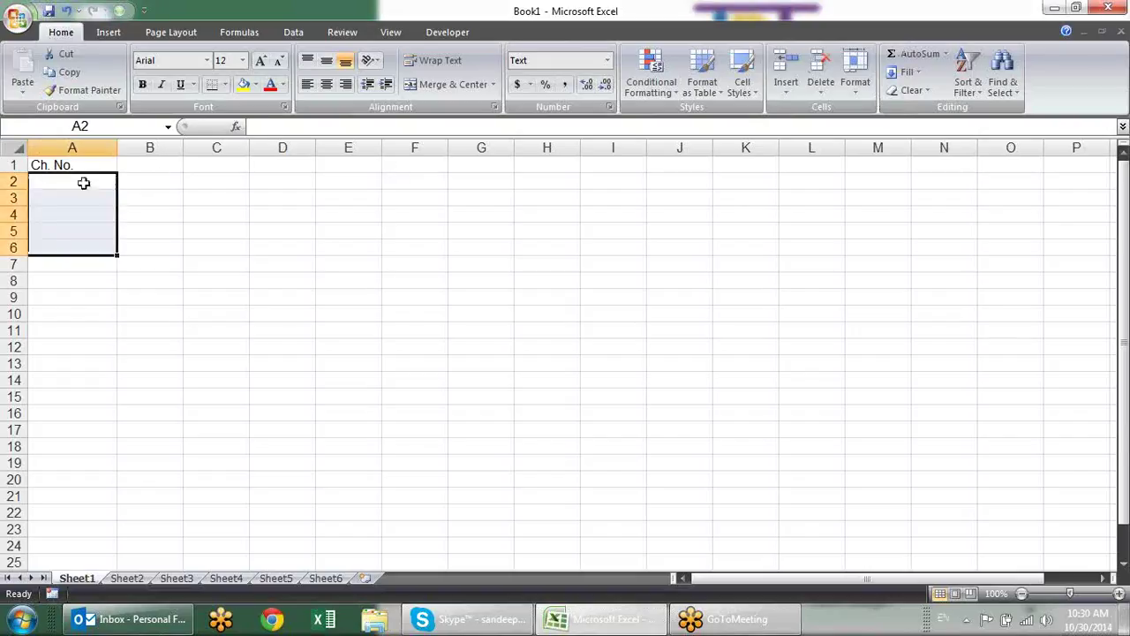
{"action": "left_click", "coordinate": [91, 182]}
{"action": "type", "text": "0002356"}
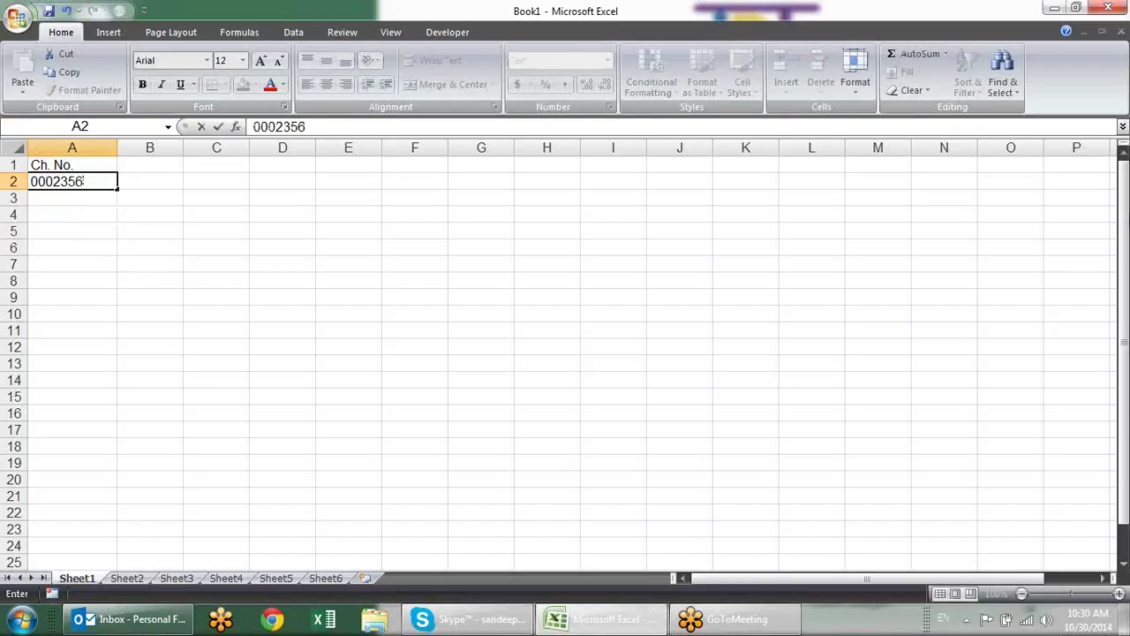
{"action": "key", "text": "BackSpace"}
{"action": "key", "text": "Return"}
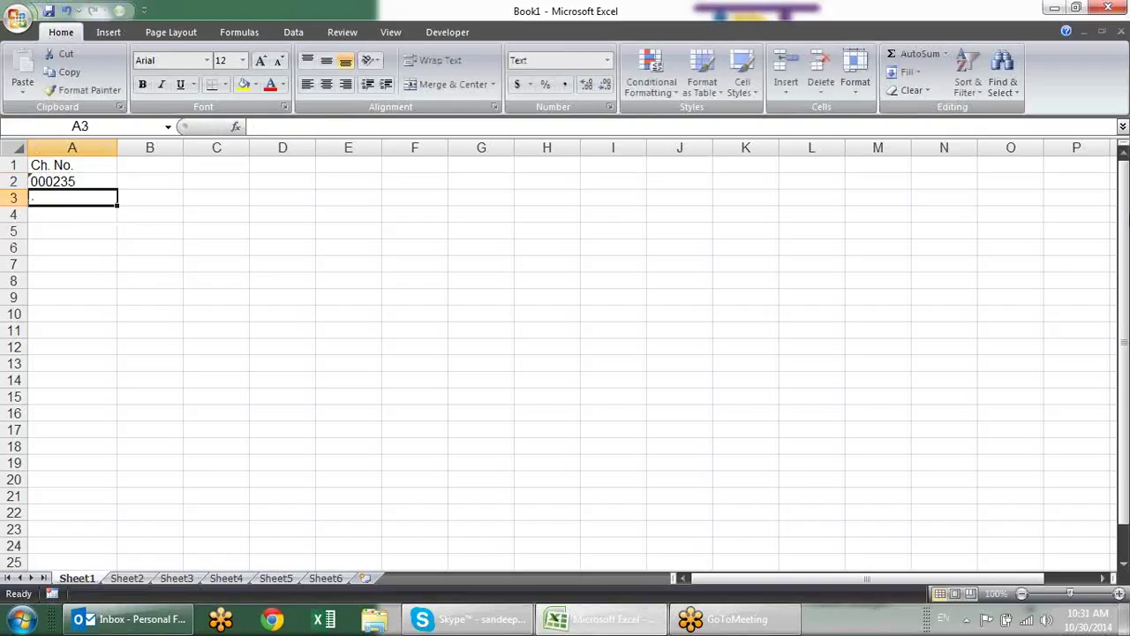
{"action": "type", "text": "023654"}
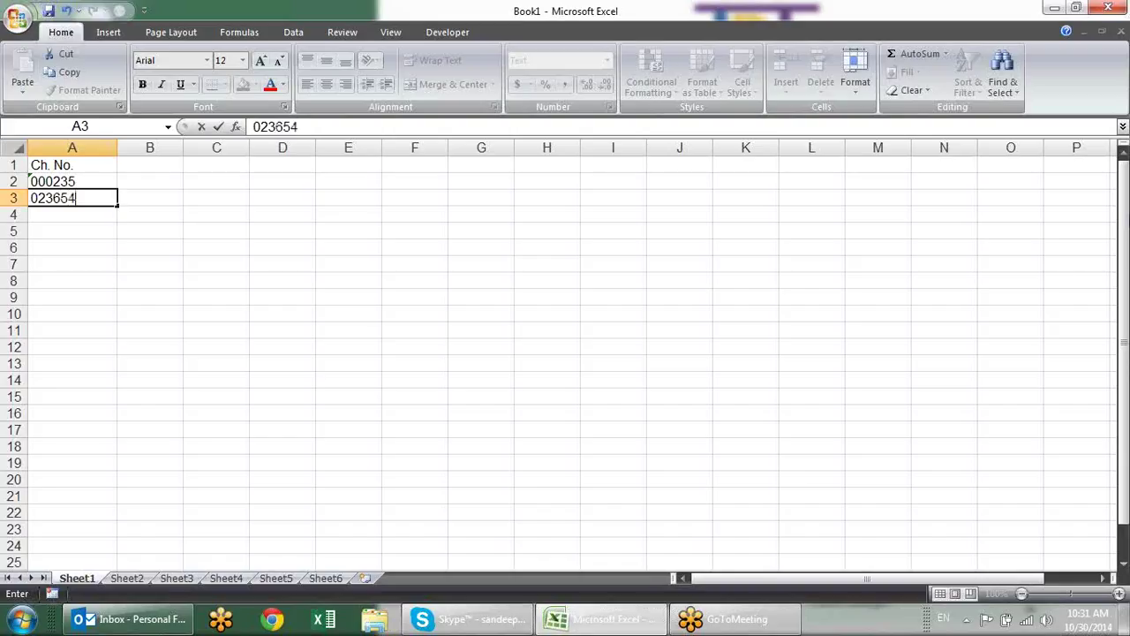
{"action": "key", "text": "Return"}
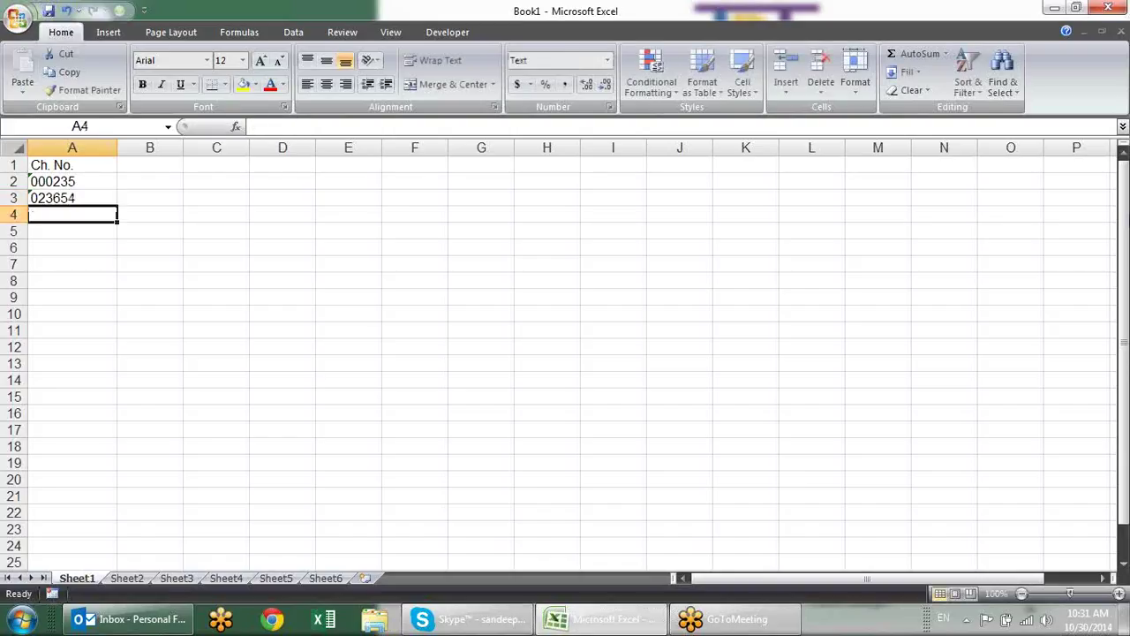
{"action": "type", "text": "000023"}
{"action": "key", "text": "Return"}
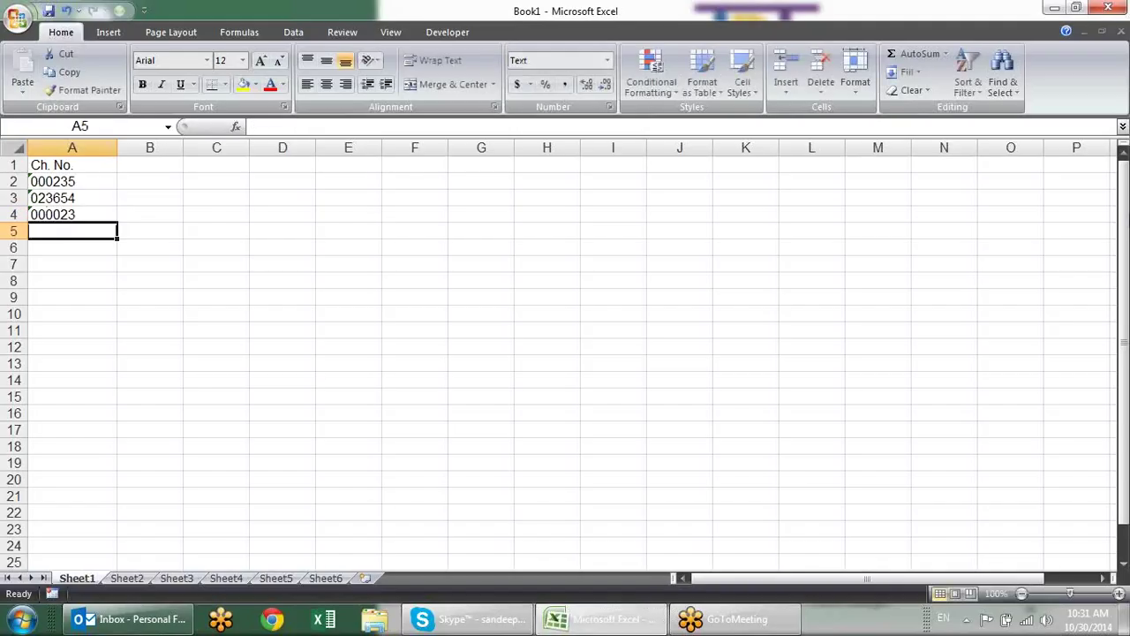
{"action": "key", "text": "Up"}
{"action": "key", "text": "Up"}
{"action": "key", "text": "Up"}
{"action": "key", "text": "Down"}
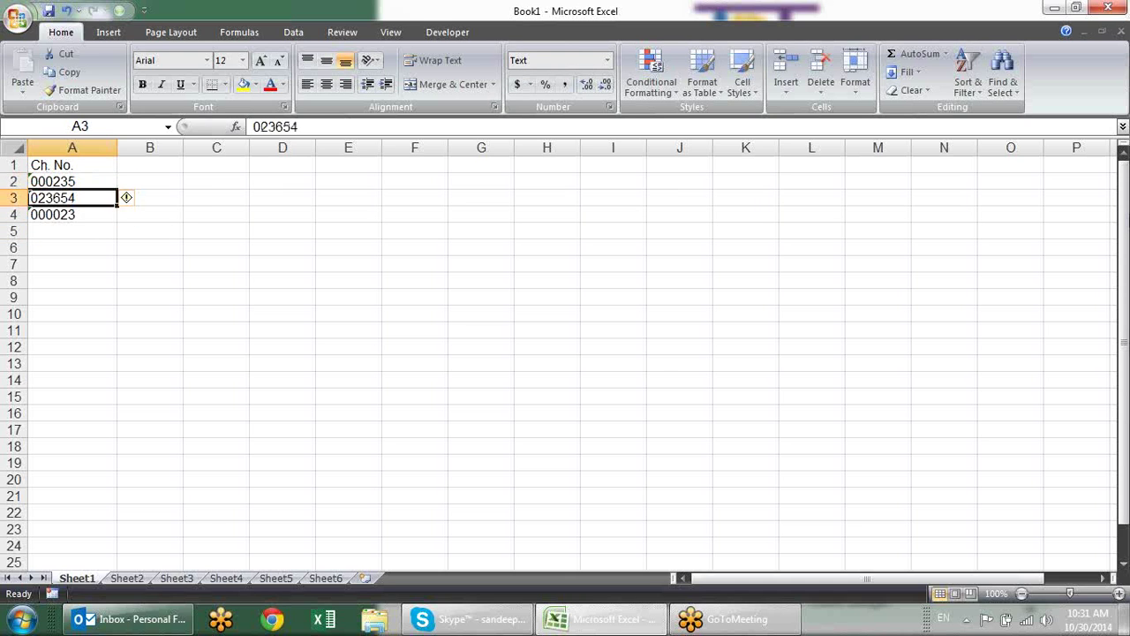
{"action": "key", "text": "Down"}
{"action": "key", "text": "Down"}
{"action": "key", "text": "Up"}
{"action": "key", "text": "Up"}
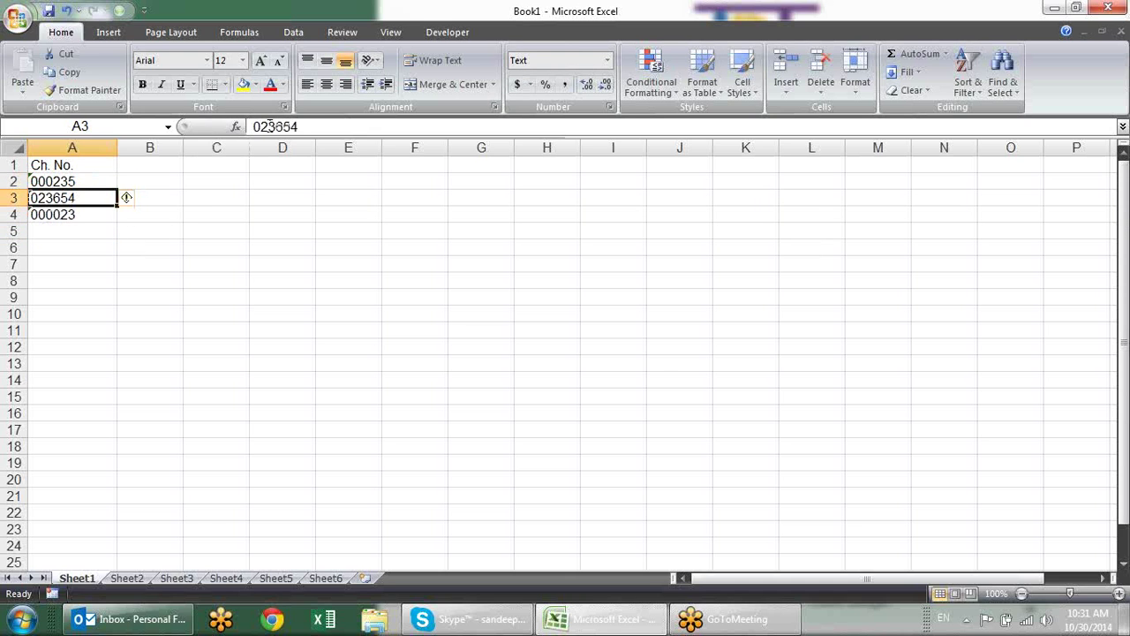
Ignore the number-stored-as-text warning on the IDs in A2:A4.
{"action": "left_click_drag", "start_coordinate": [79, 182], "coordinate": [78, 211]}
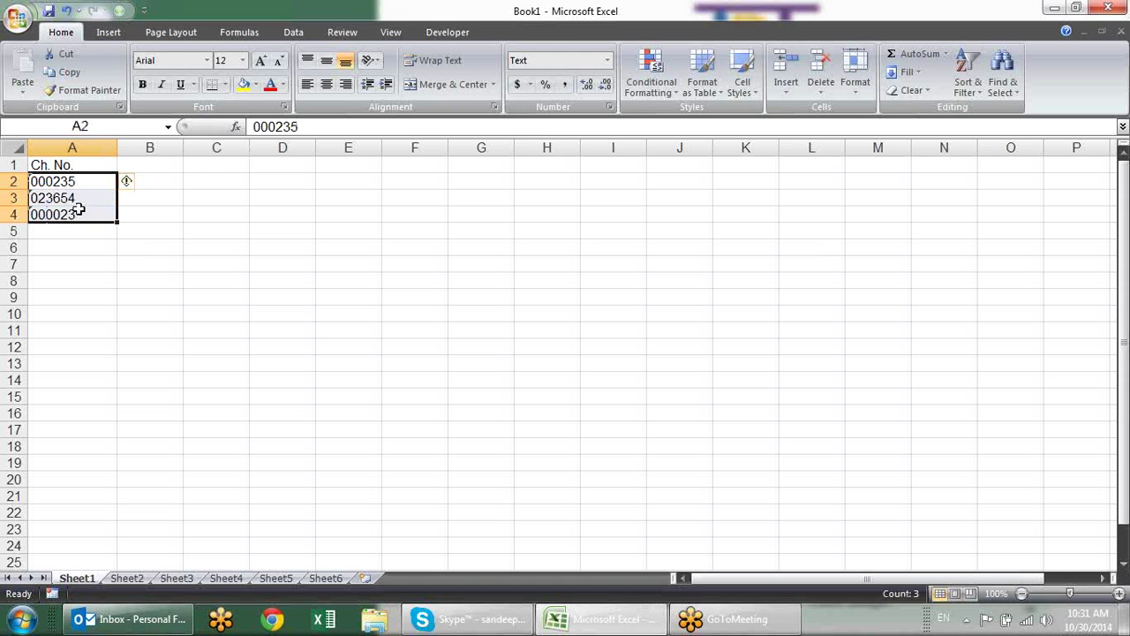
{"action": "left_click", "coordinate": [140, 183]}
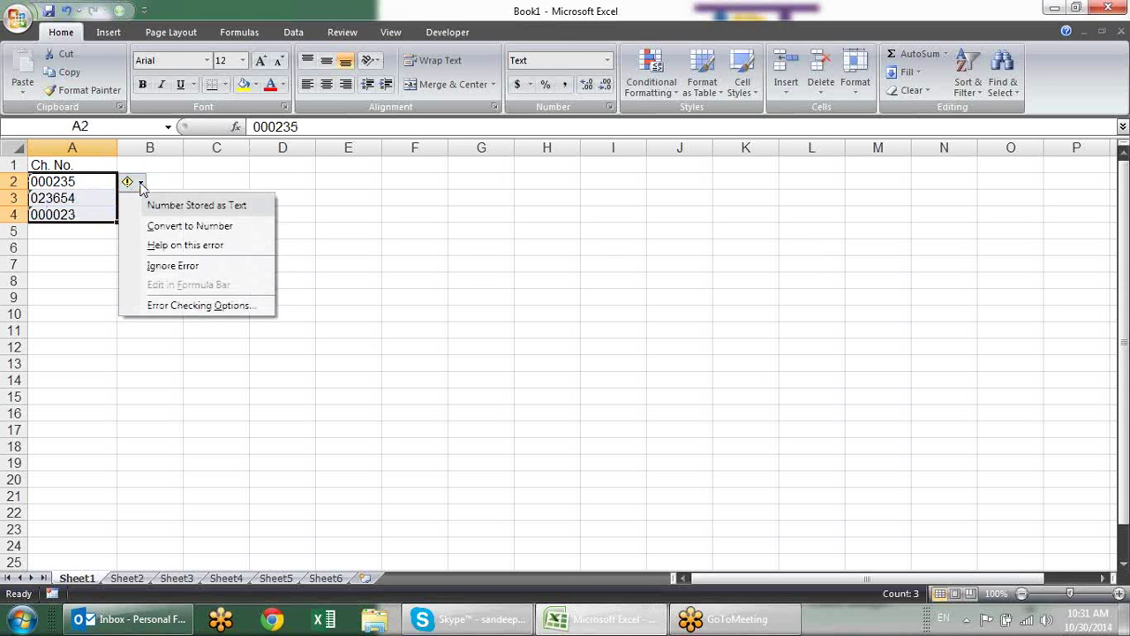
{"action": "left_click", "coordinate": [196, 265]}
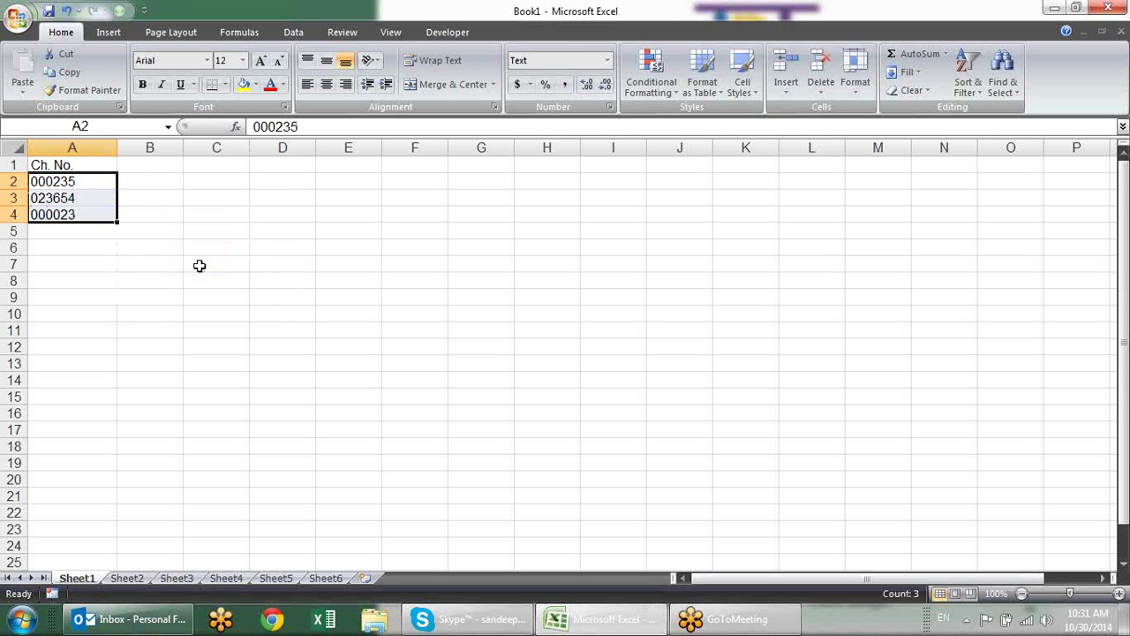
{"action": "left_click", "coordinate": [144, 242]}
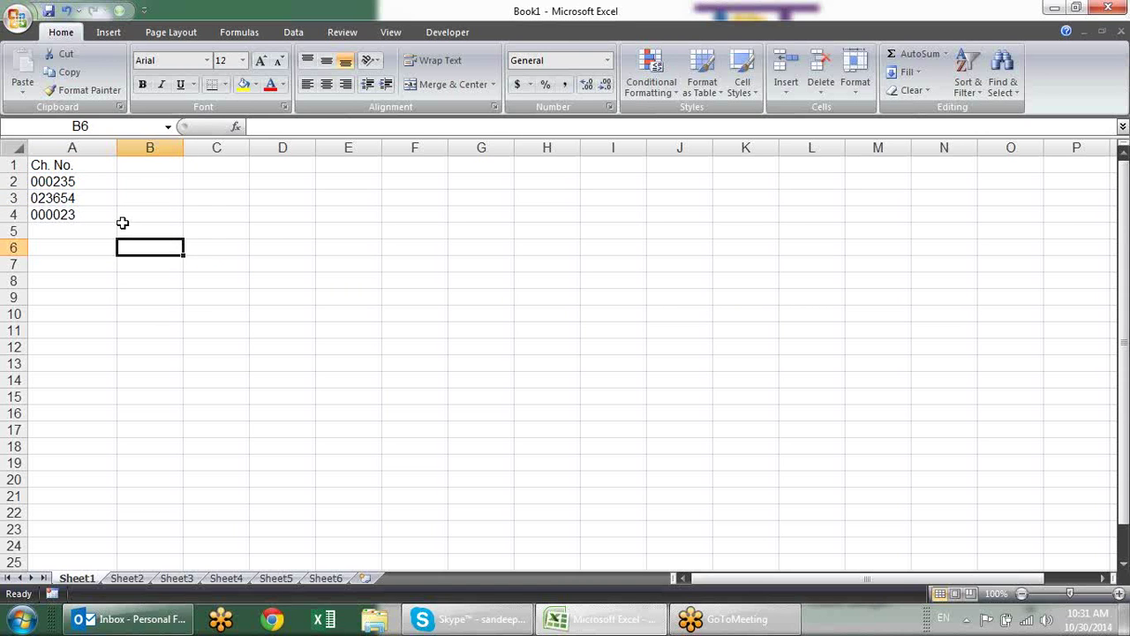
Convert A2:A4 to numbers, which now read 235, 23654 and 23.
{"action": "left_click_drag", "start_coordinate": [78, 181], "coordinate": [78, 212]}
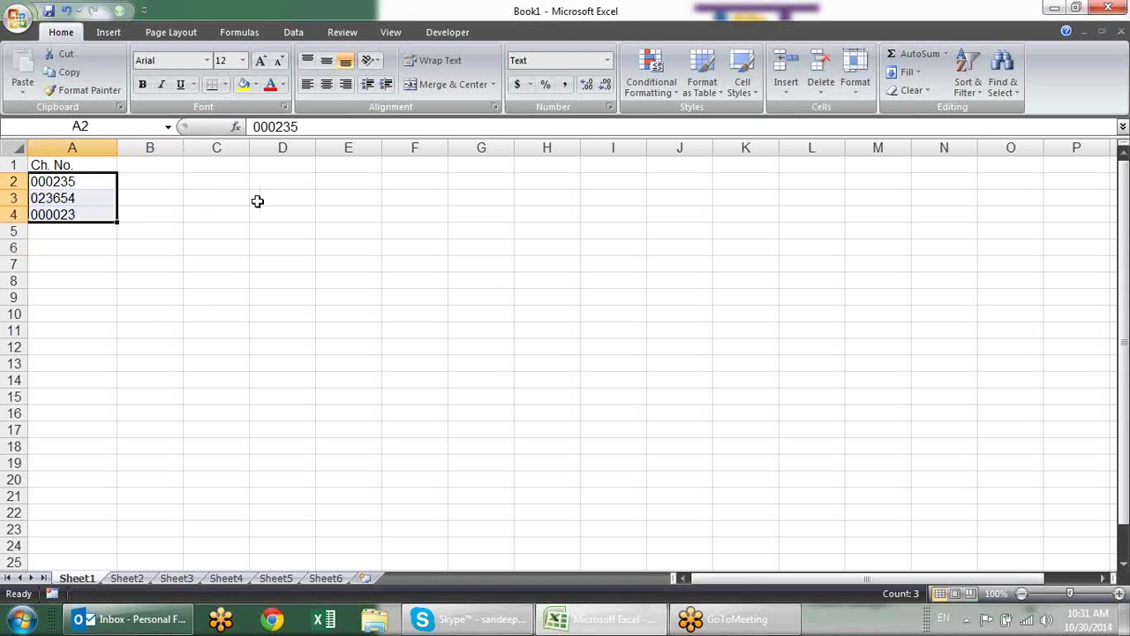
{"action": "left_click", "coordinate": [128, 183]}
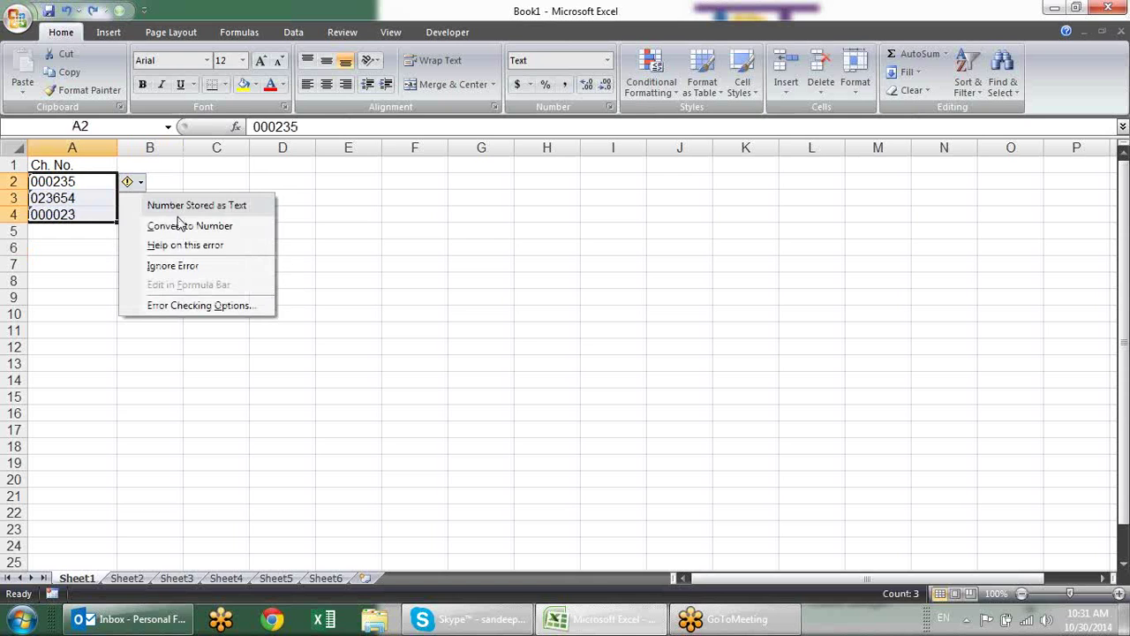
{"action": "left_click", "coordinate": [168, 223]}
{"action": "left_click", "coordinate": [224, 297]}
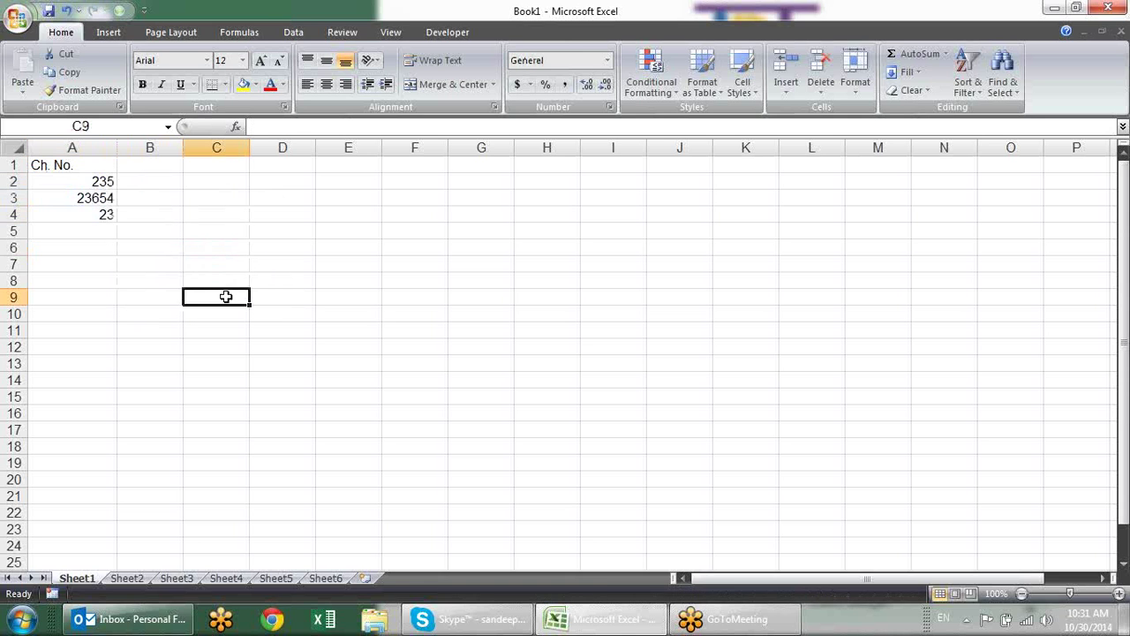
{"action": "left_click", "coordinate": [110, 184]}
{"action": "left_click", "coordinate": [110, 199]}
{"action": "left_click", "coordinate": [110, 214]}
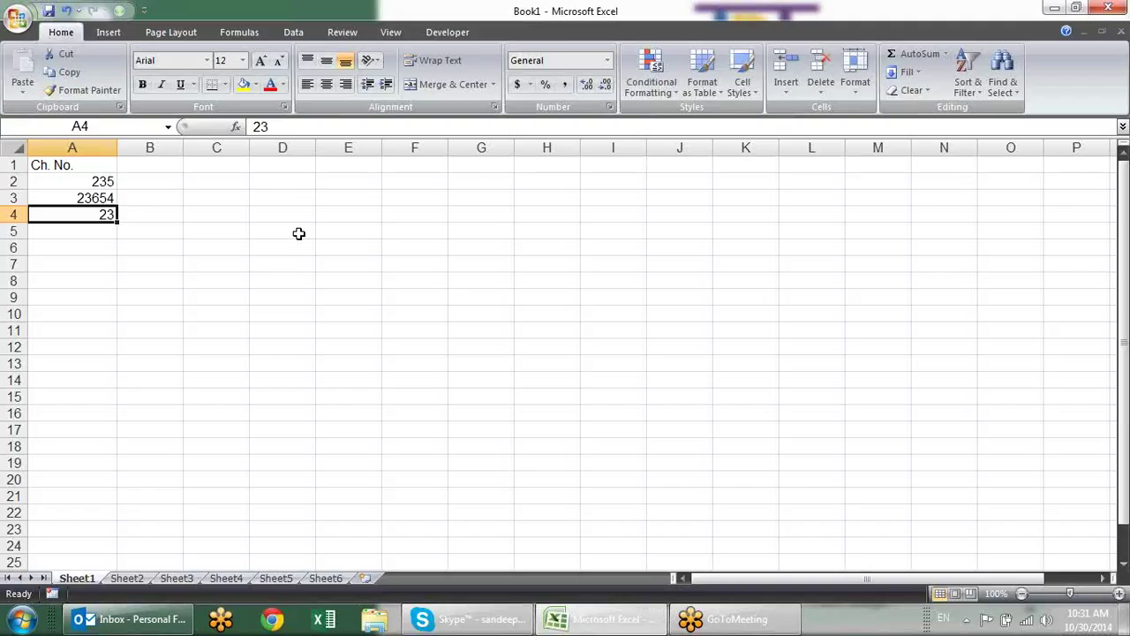
Apply the custom 000000 format to A2:A4 so they show 000235, 023654 and 000023.
{"action": "mouse_move", "coordinate": [88, 187]}
{"action": "left_mouse_down"}
{"action": "mouse_move", "coordinate": [87, 229]}
{"action": "mouse_move", "coordinate": [88, 214]}
{"action": "left_mouse_up"}
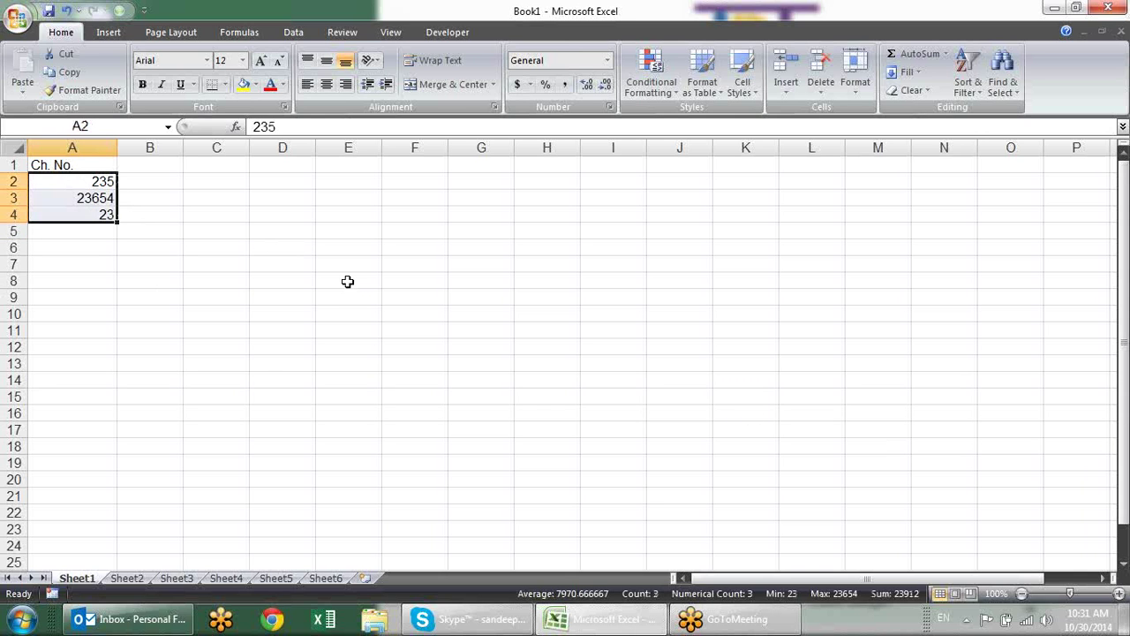
{"action": "left_click", "coordinate": [608, 107]}
{"action": "left_click", "coordinate": [391, 310]}
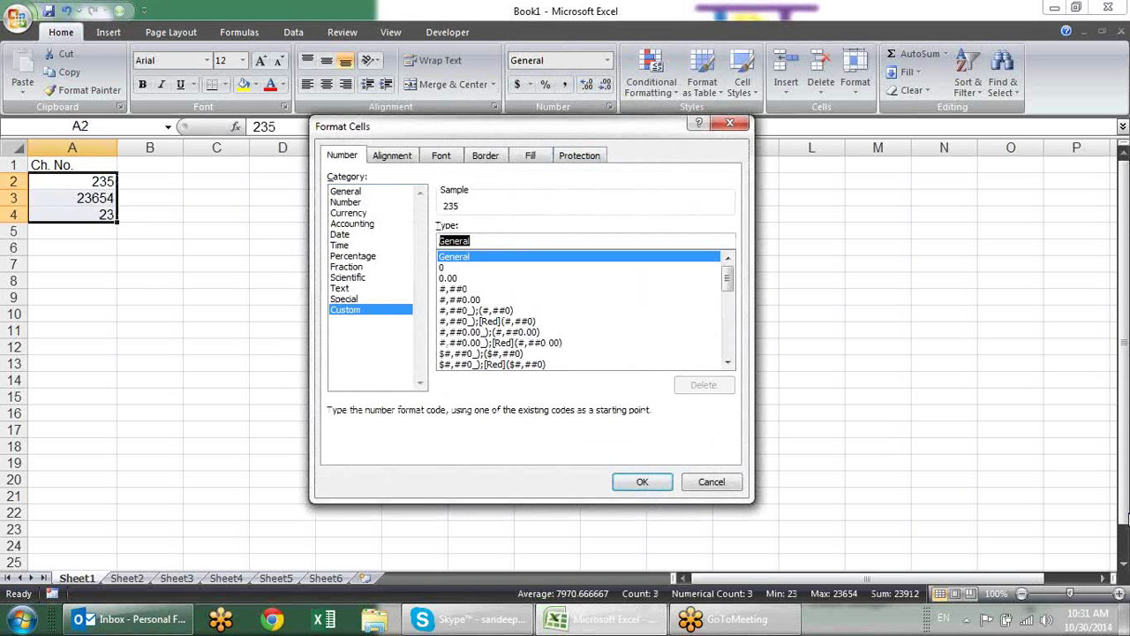
{"action": "type", "text": "0"}
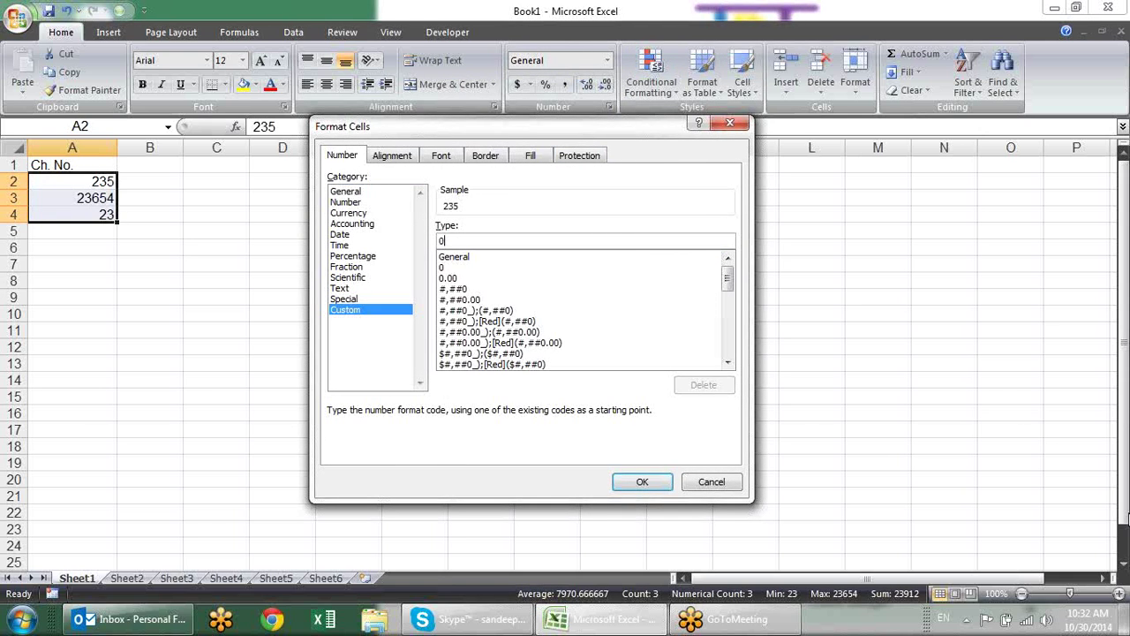
{"action": "type", "text": "00000;"}
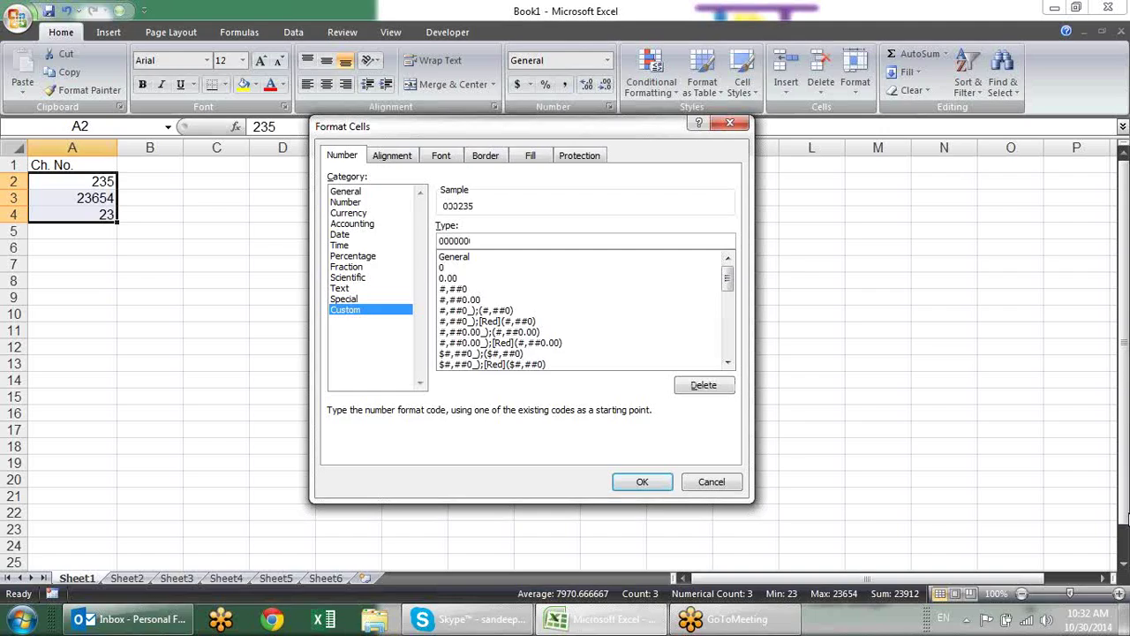
{"action": "left_click", "coordinate": [667, 484]}
{"action": "left_click", "coordinate": [286, 228]}
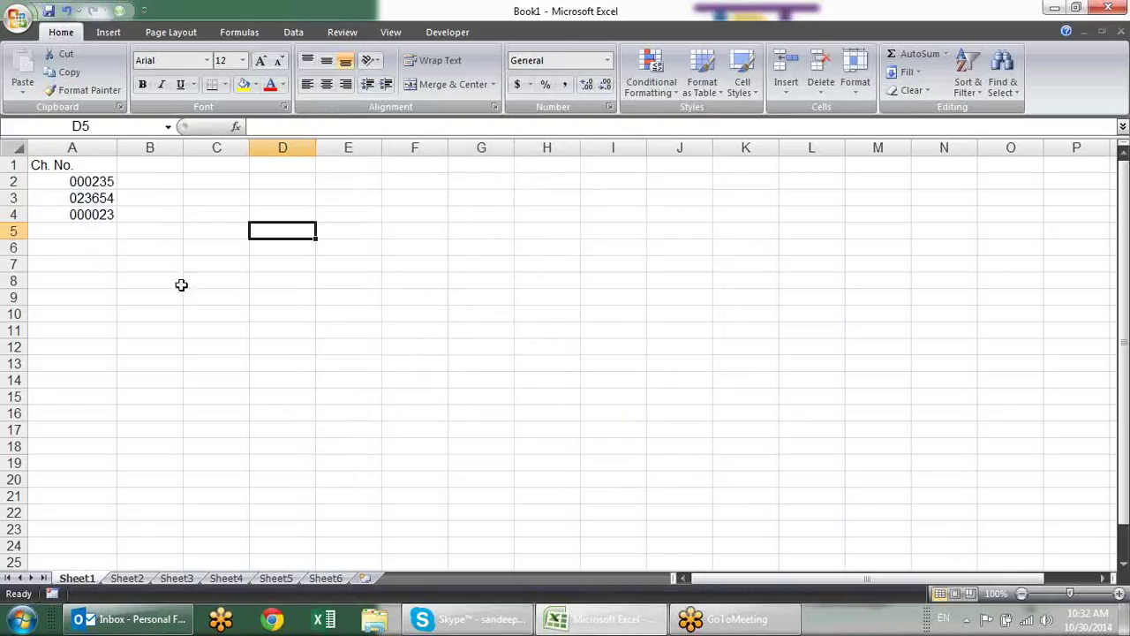
{"action": "left_click", "coordinate": [73, 214]}
{"action": "left_click", "coordinate": [76, 181]}
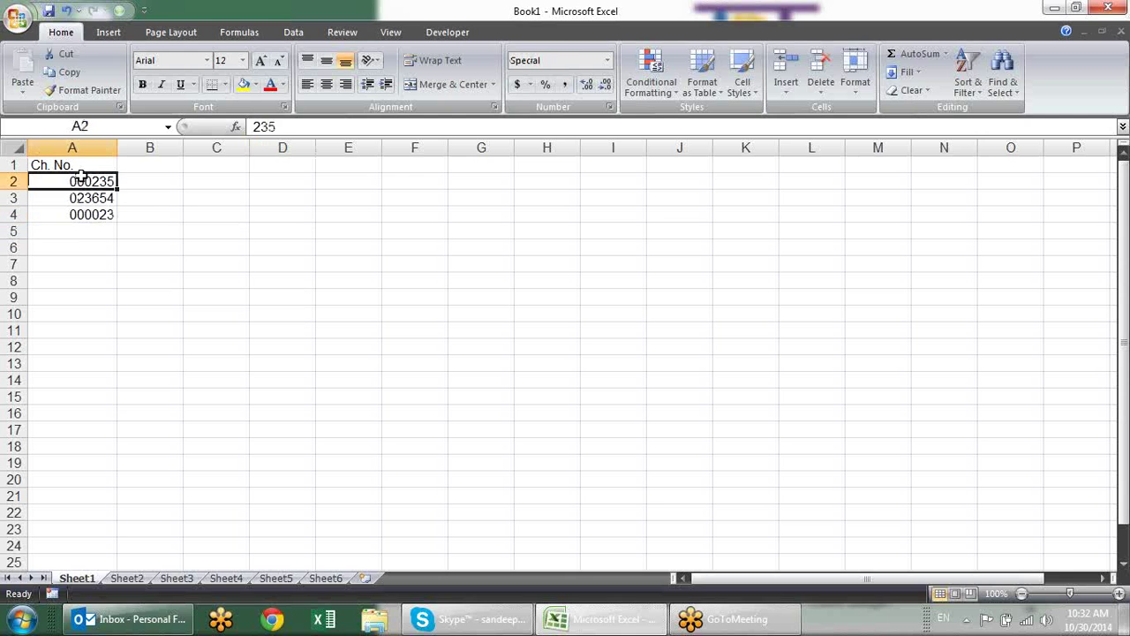
{"action": "left_click", "coordinate": [153, 194]}
{"action": "left_click", "coordinate": [108, 198]}
{"action": "left_click", "coordinate": [106, 181]}
{"action": "left_click", "coordinate": [101, 198]}
{"action": "left_click", "coordinate": [101, 217]}
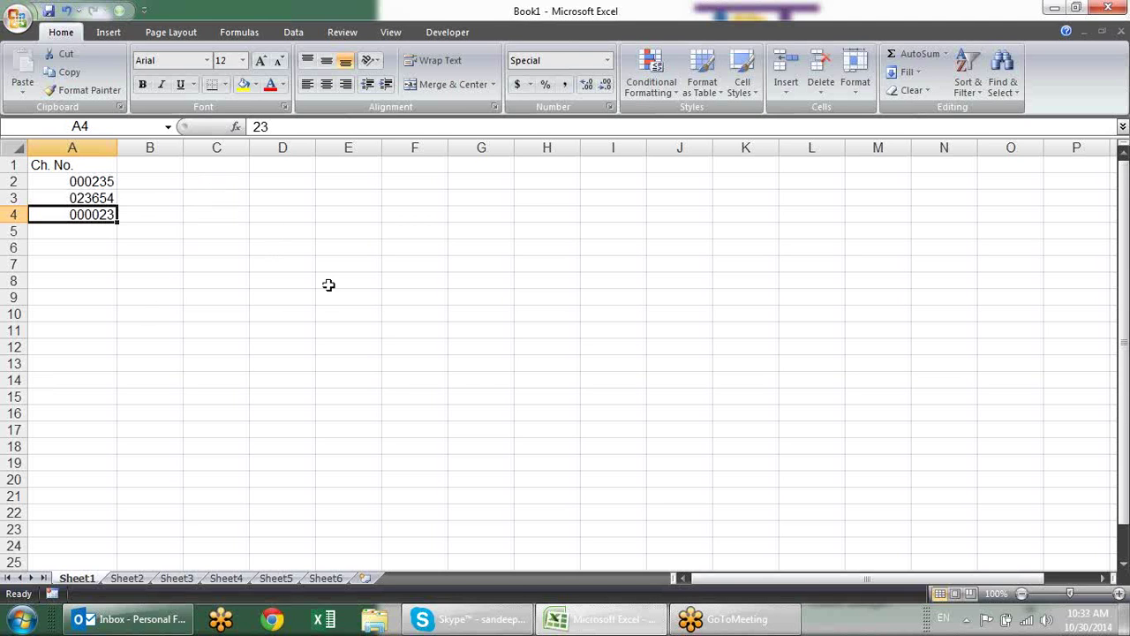
Restore the text IDs and enter =SUM(A2:A4) in A5.
{"action": "key", "text": "ctrl+z"}
{"action": "key", "text": "ctrl+y"}
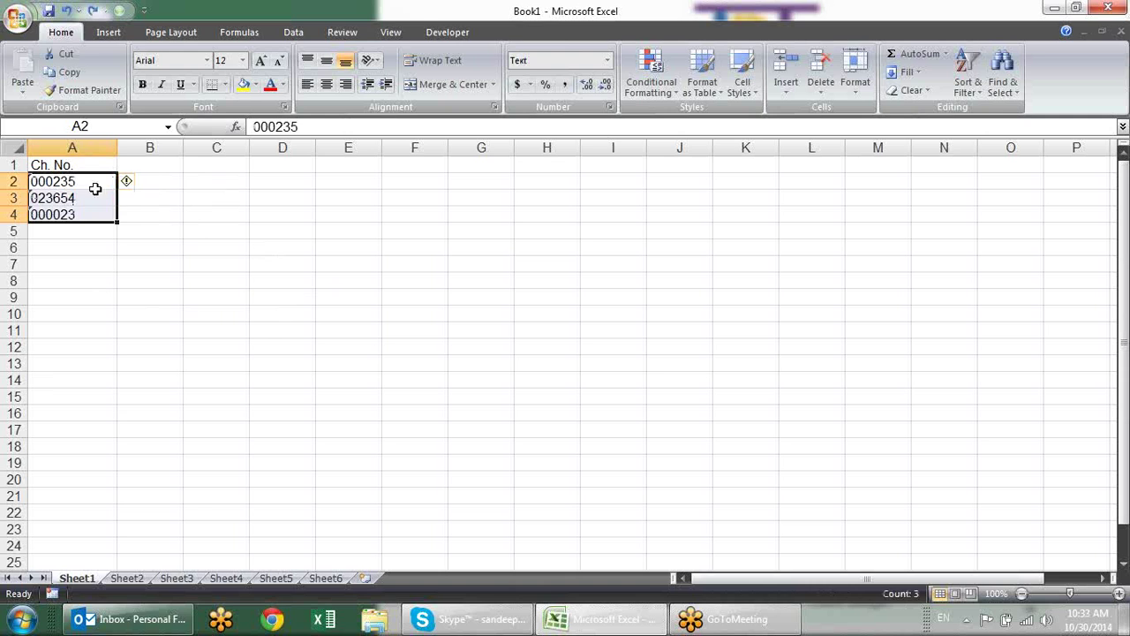
{"action": "left_click", "coordinate": [98, 179]}
{"action": "left_click", "coordinate": [96, 203]}
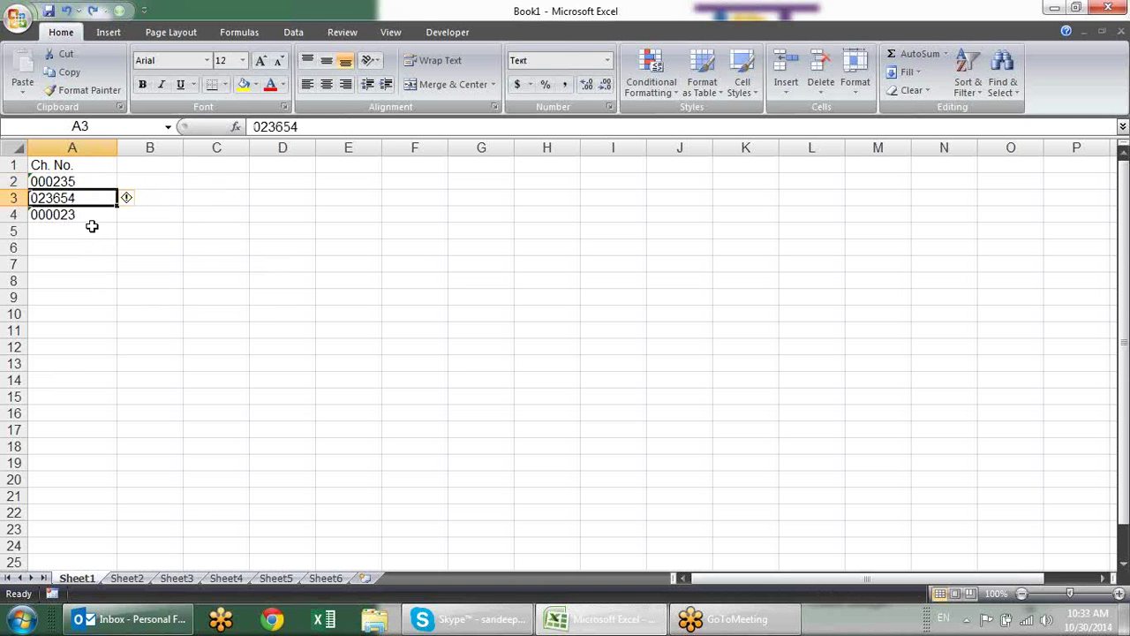
{"action": "left_click", "coordinate": [92, 227]}
{"action": "type", "text": "=SUM()"}
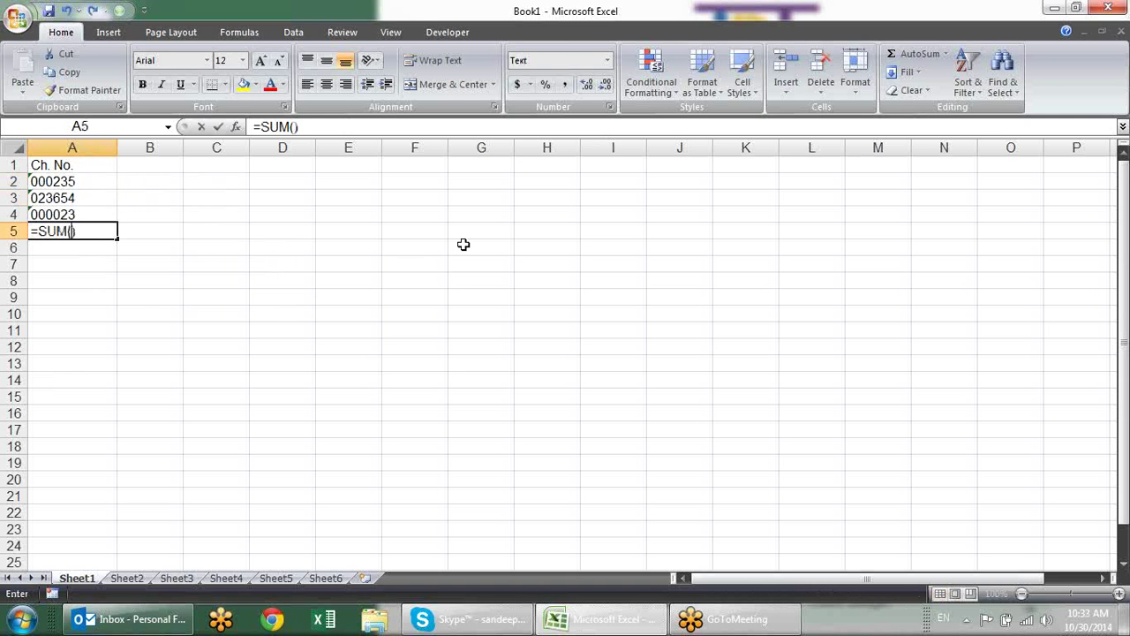
{"action": "left_click_drag", "start_coordinate": [97, 217], "coordinate": [91, 180]}
{"action": "key", "text": "Return"}
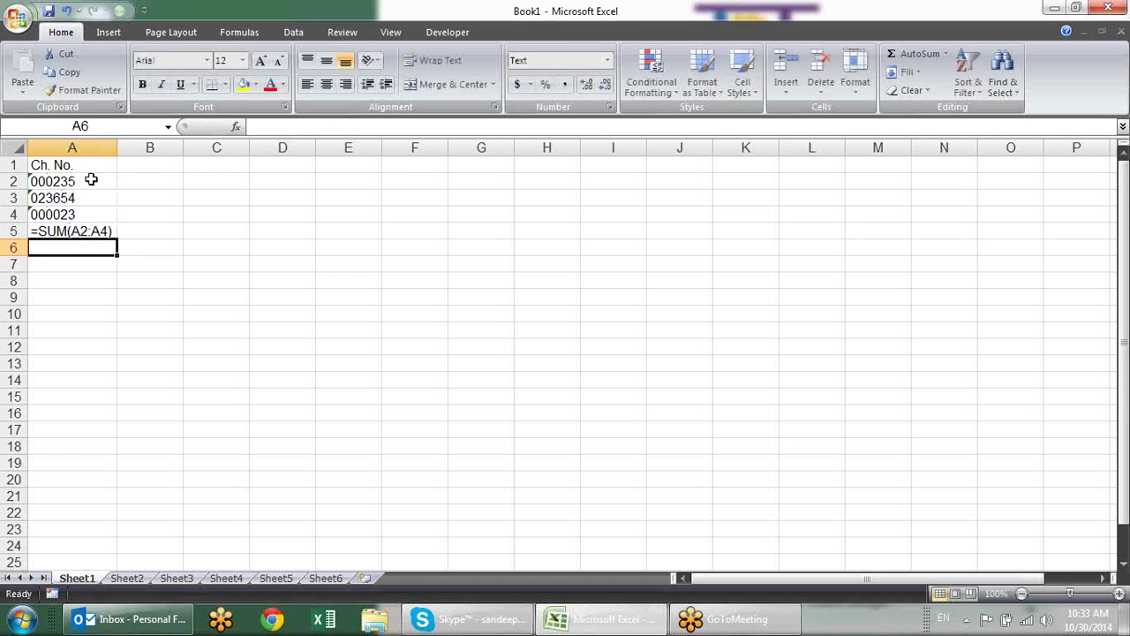
Set A5 to General format and recalculate the sum, which returns 0.
{"action": "key", "text": "Up"}
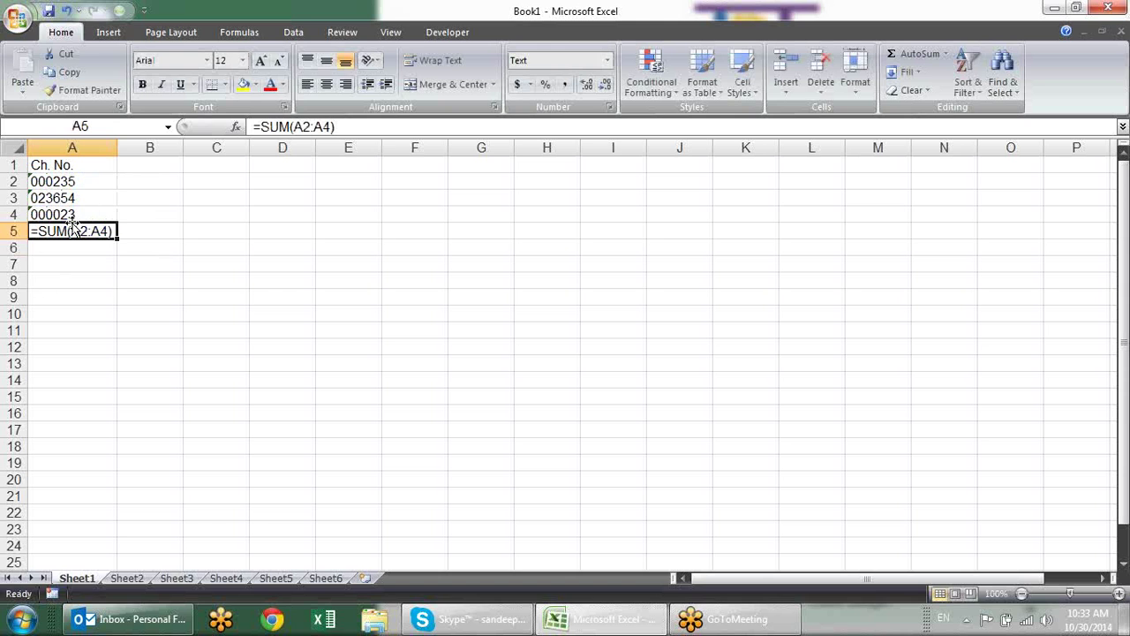
{"action": "left_click", "coordinate": [608, 61]}
{"action": "left_click", "coordinate": [578, 85]}
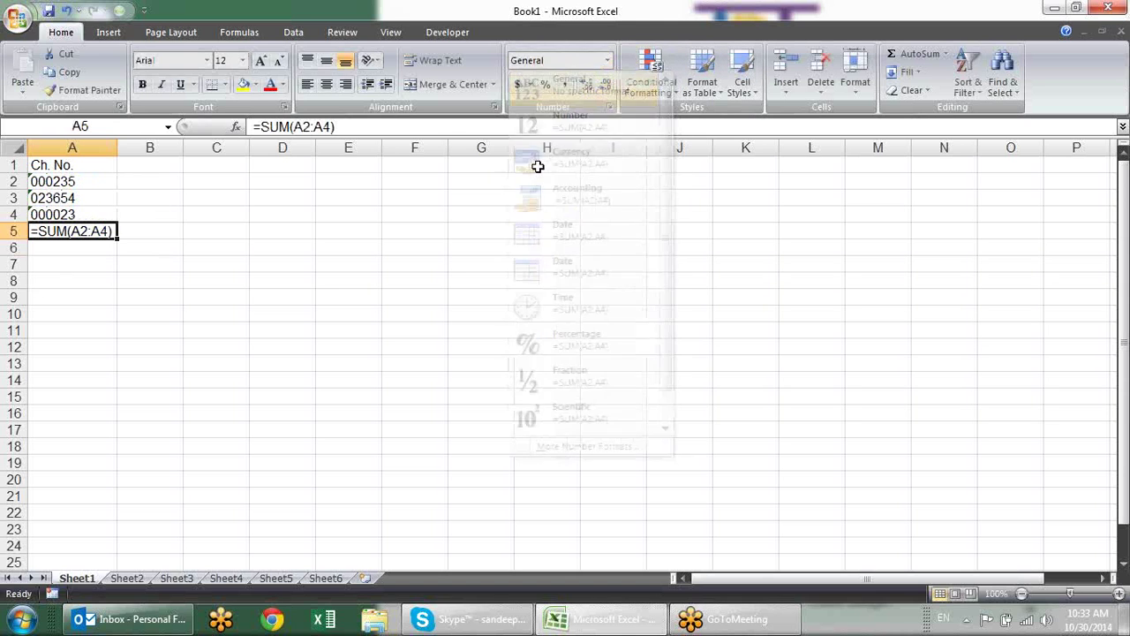
{"action": "key", "text": "F2"}
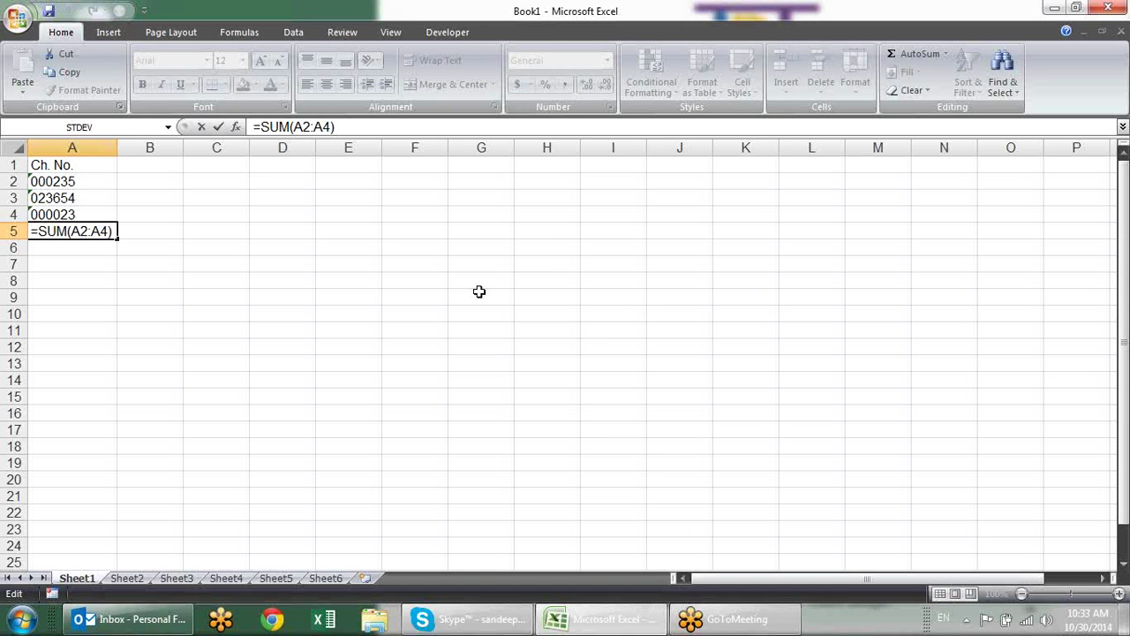
{"action": "key", "text": "Return"}
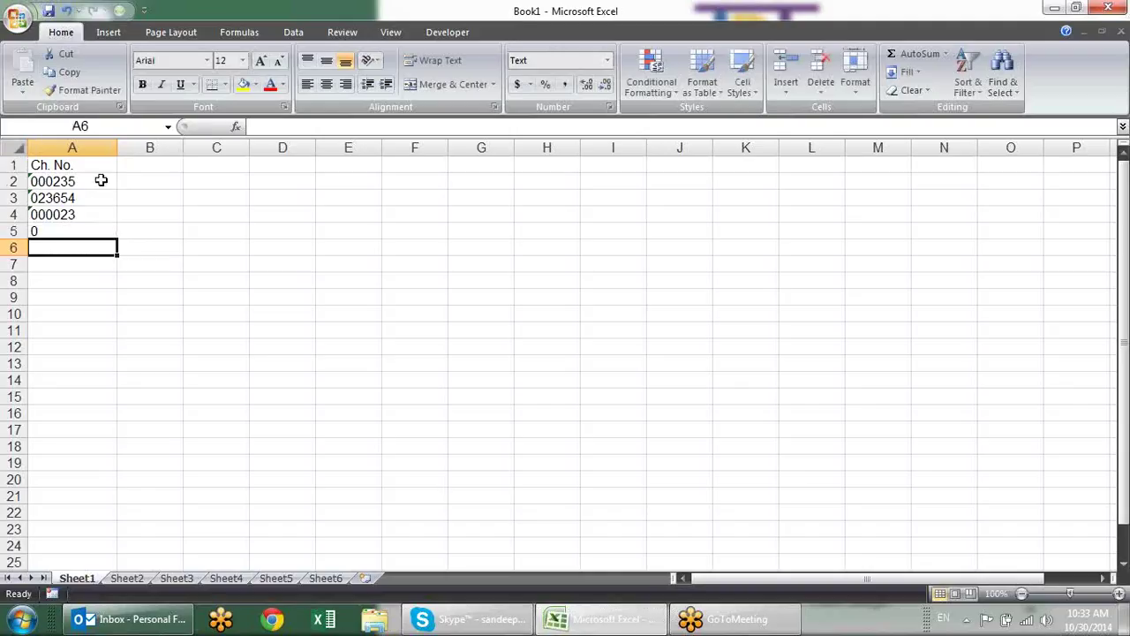
Undo the recalculation, clear A5 and select the IDs in A2:A4.
{"action": "key", "text": "ctrl+z"}
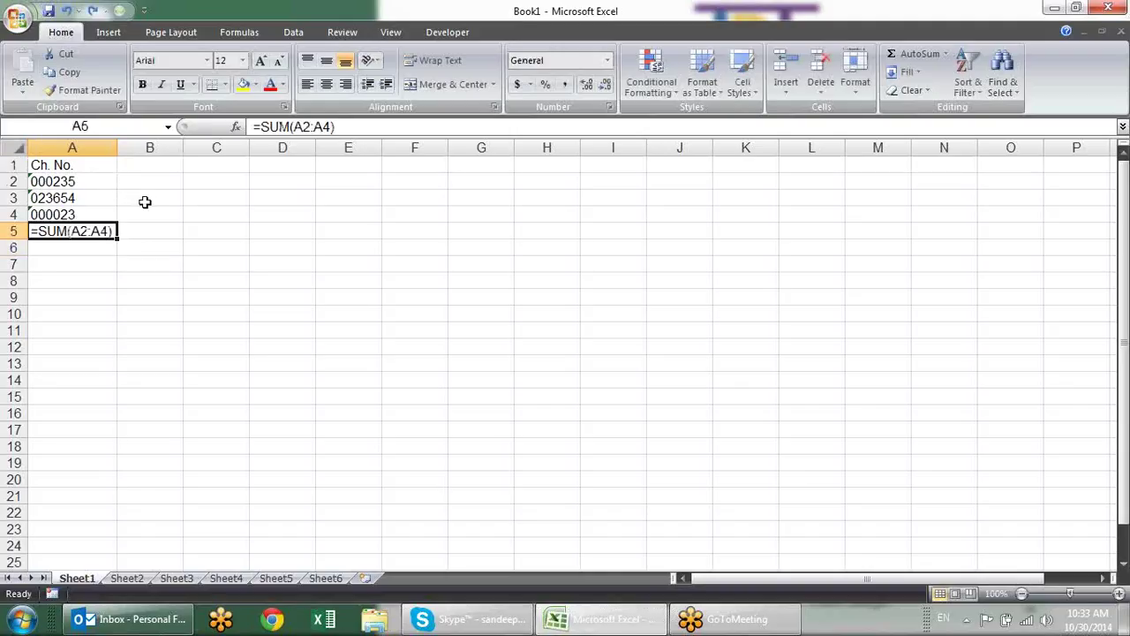
{"action": "key", "text": "ctrl+z"}
{"action": "key", "text": "ctrl+z"}
{"action": "key", "text": "ctrl+z"}
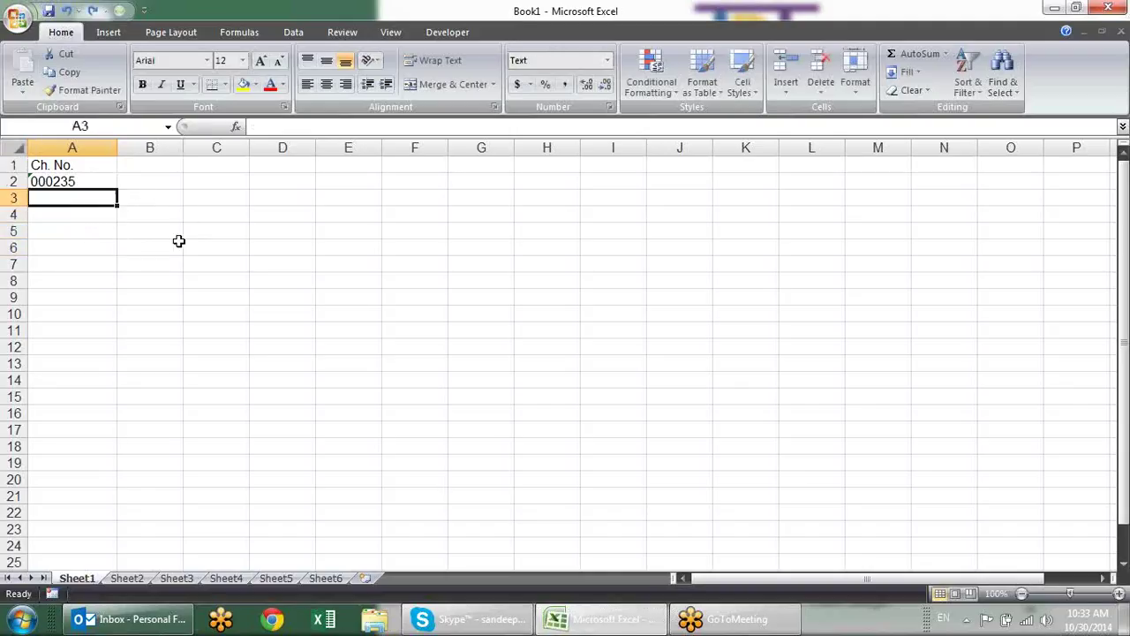
{"action": "key", "text": "ctrl+y"}
{"action": "key", "text": "ctrl+y"}
{"action": "key", "text": "ctrl+y"}
{"action": "key", "text": "ctrl+y"}
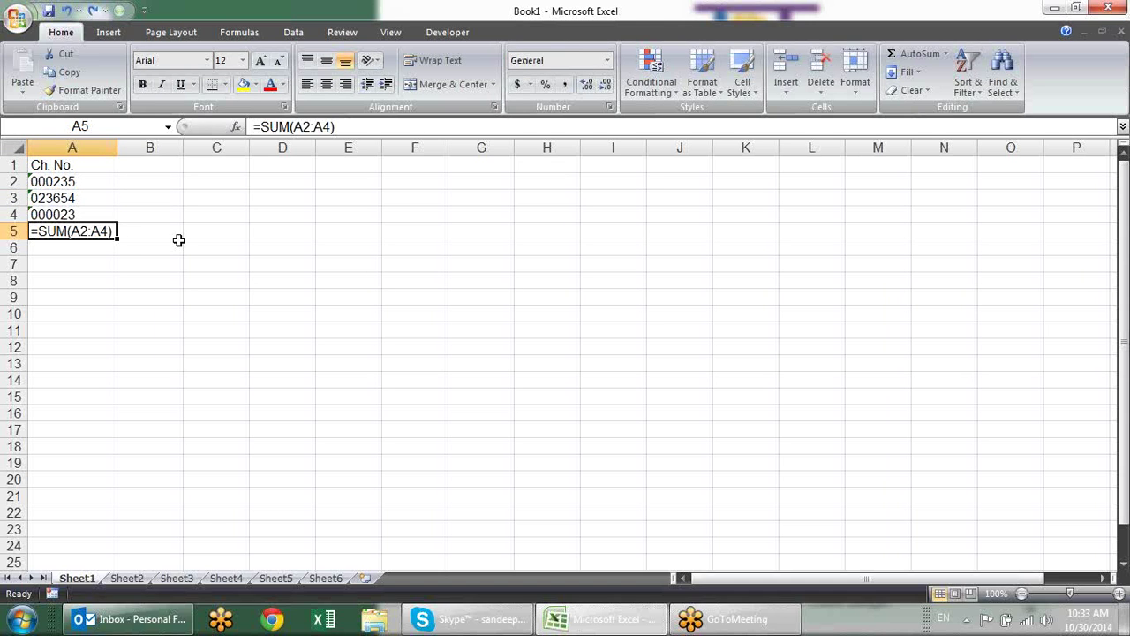
{"action": "key", "text": "Delete"}
{"action": "left_click_drag", "start_coordinate": [106, 180], "coordinate": [106, 216]}
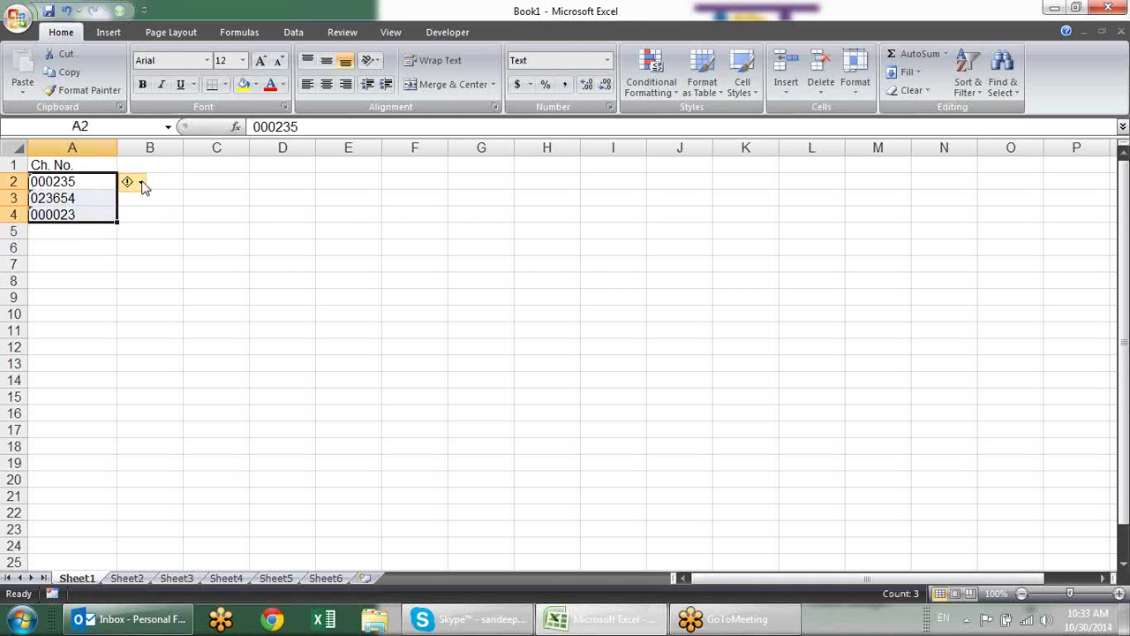
Convert A2:A4 to numbers and apply the custom 000000 format.
{"action": "left_click", "coordinate": [142, 183]}
{"action": "left_click", "coordinate": [170, 226]}
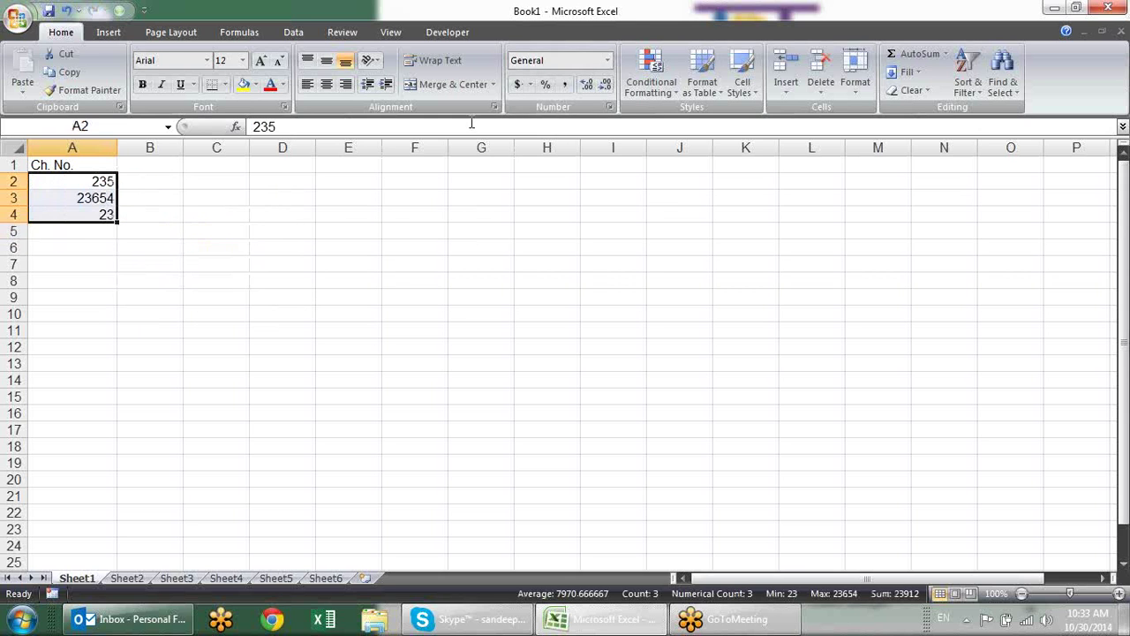
{"action": "left_click", "coordinate": [609, 107]}
{"action": "left_click", "coordinate": [354, 300]}
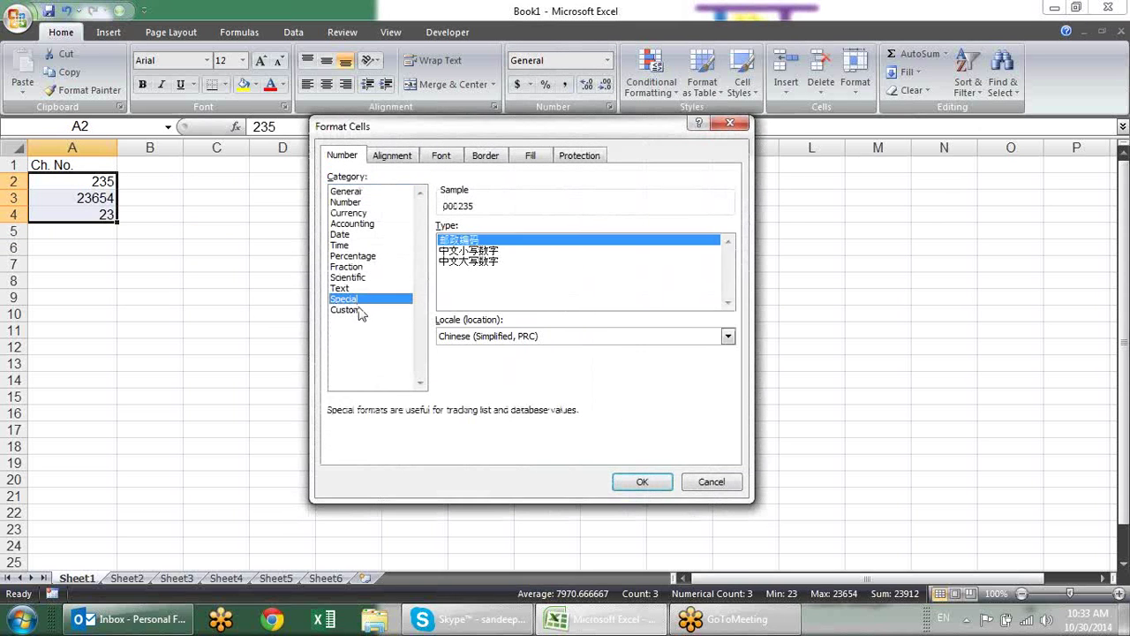
{"action": "left_click", "coordinate": [359, 310]}
{"action": "left_click", "coordinate": [658, 481]}
{"action": "left_click", "coordinate": [288, 298]}
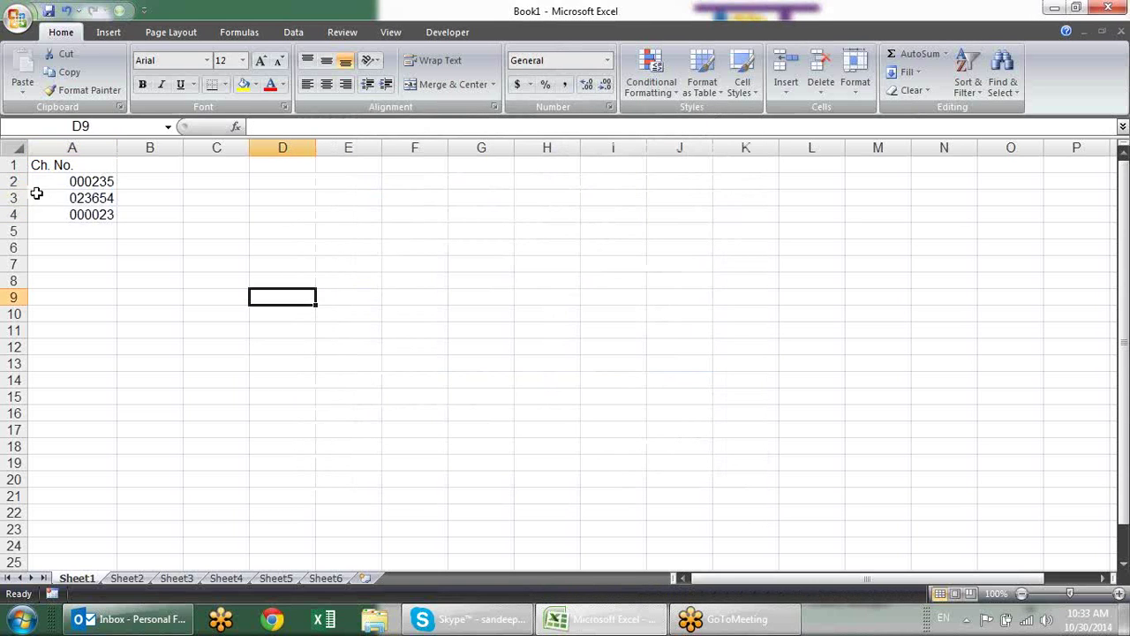
Add a bold =SUM(A2:A4) total in A5, showing 023912, then delete it.
{"action": "left_click", "coordinate": [90, 228]}
{"action": "key", "text": "alt+equal"}
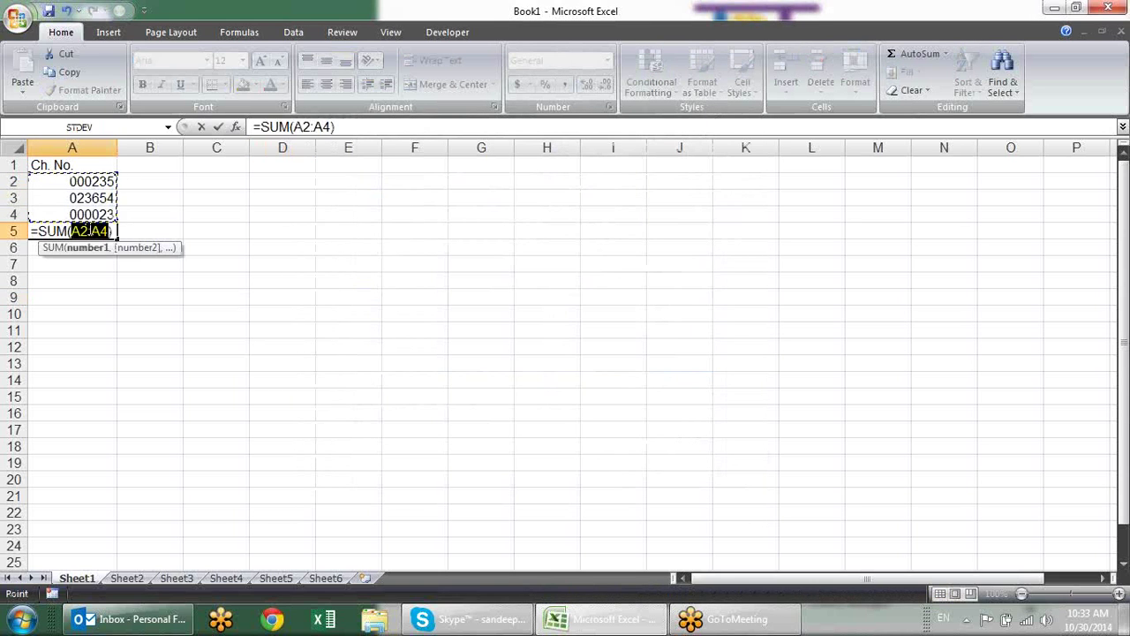
{"action": "key", "text": "Return"}
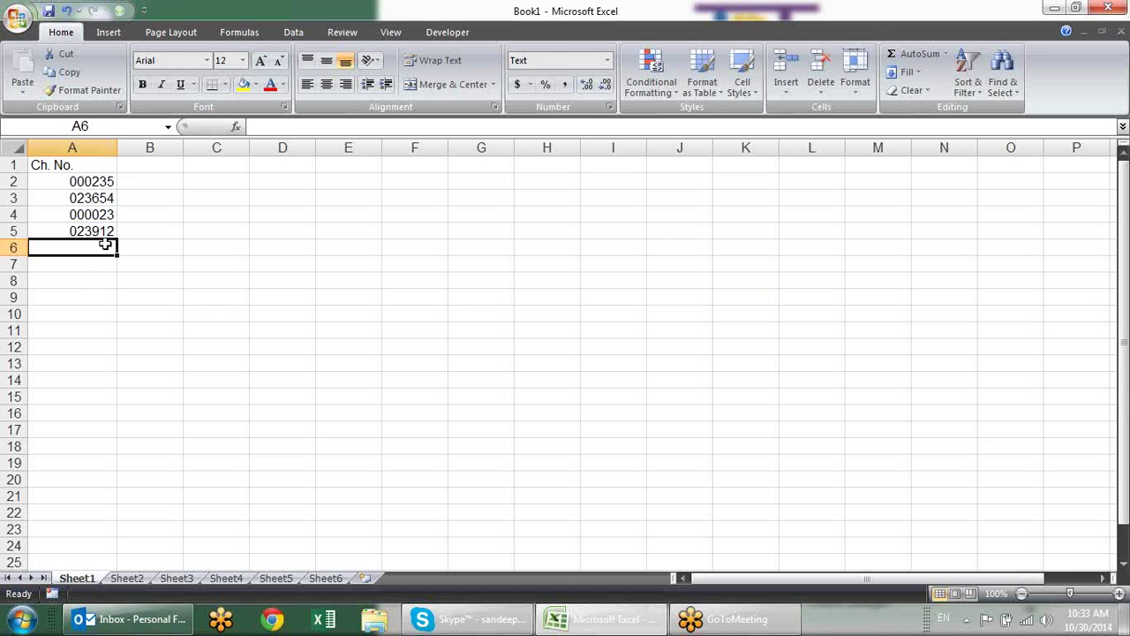
{"action": "left_click", "coordinate": [106, 231]}
{"action": "key", "text": "ctrl+b"}
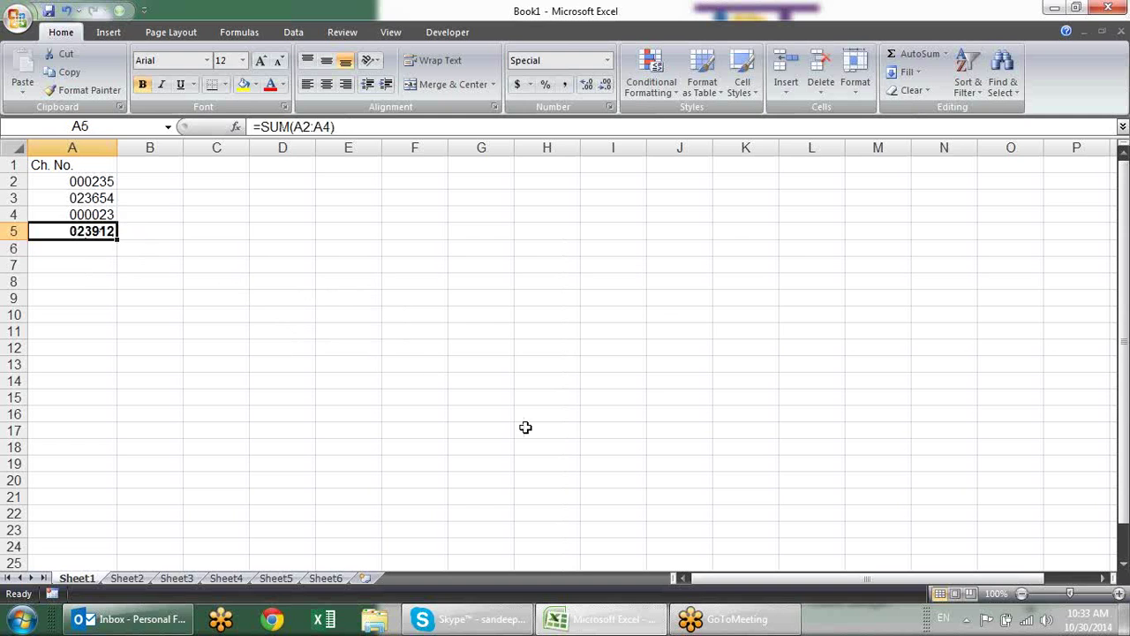
{"action": "key", "text": "Delete"}
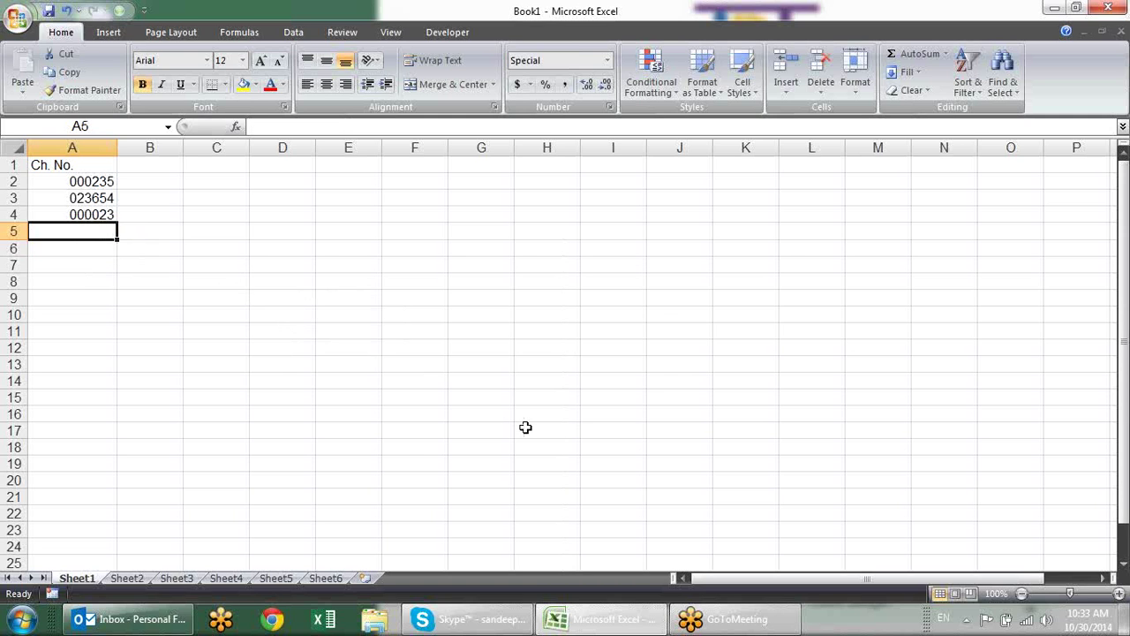
{"action": "left_click", "coordinate": [108, 179]}
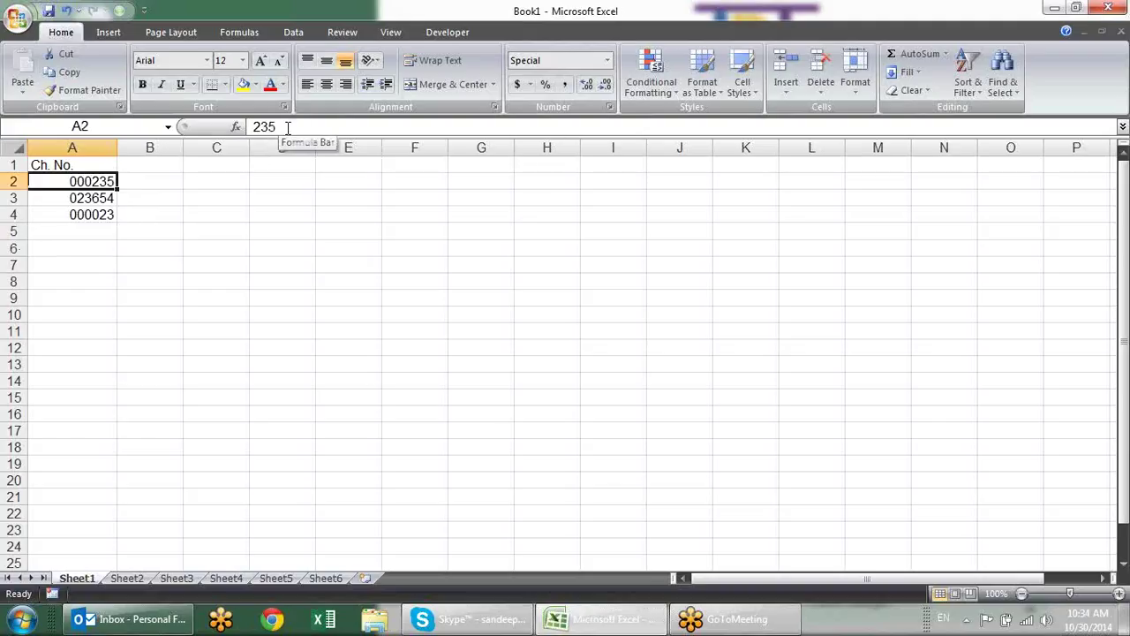
{"action": "left_click", "coordinate": [88, 195]}
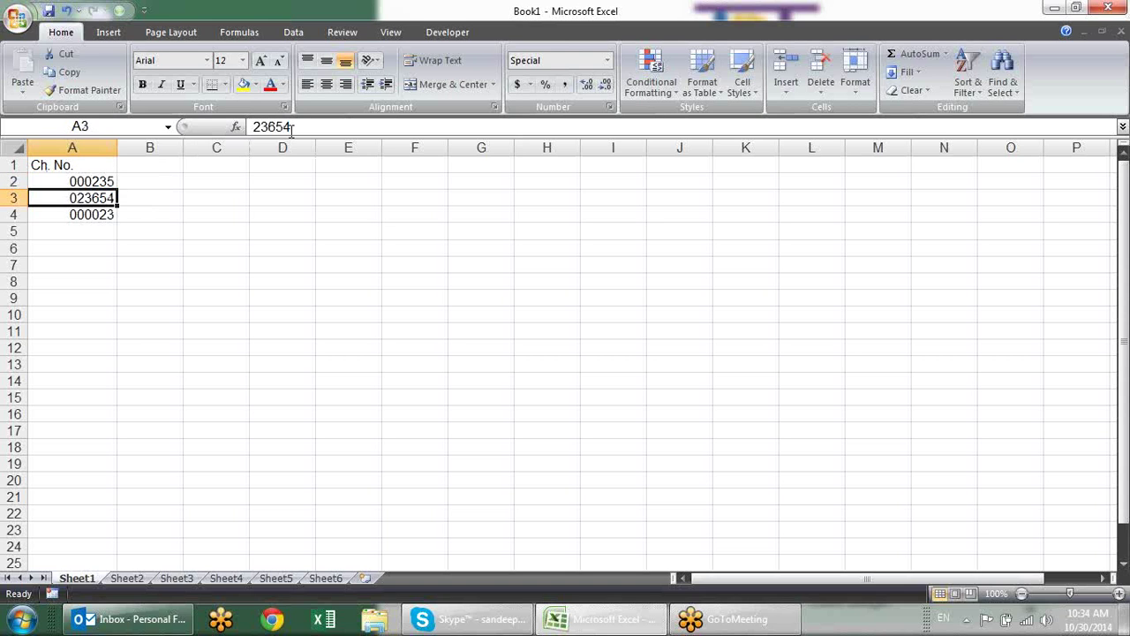
{"action": "left_click", "coordinate": [98, 220]}
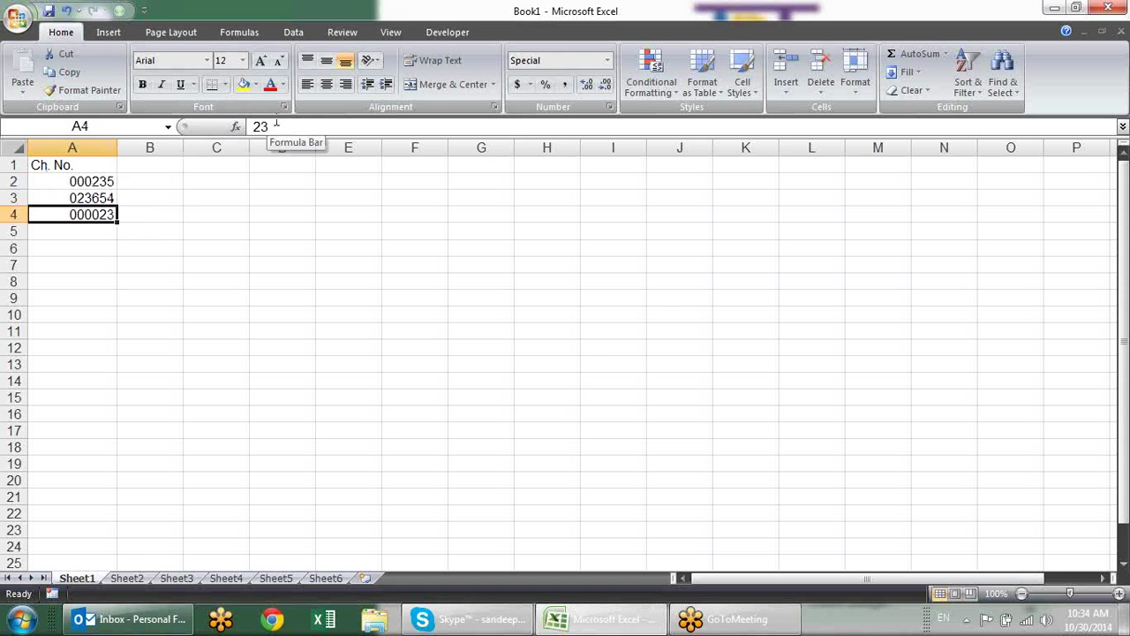
{"action": "left_click", "coordinate": [72, 181]}
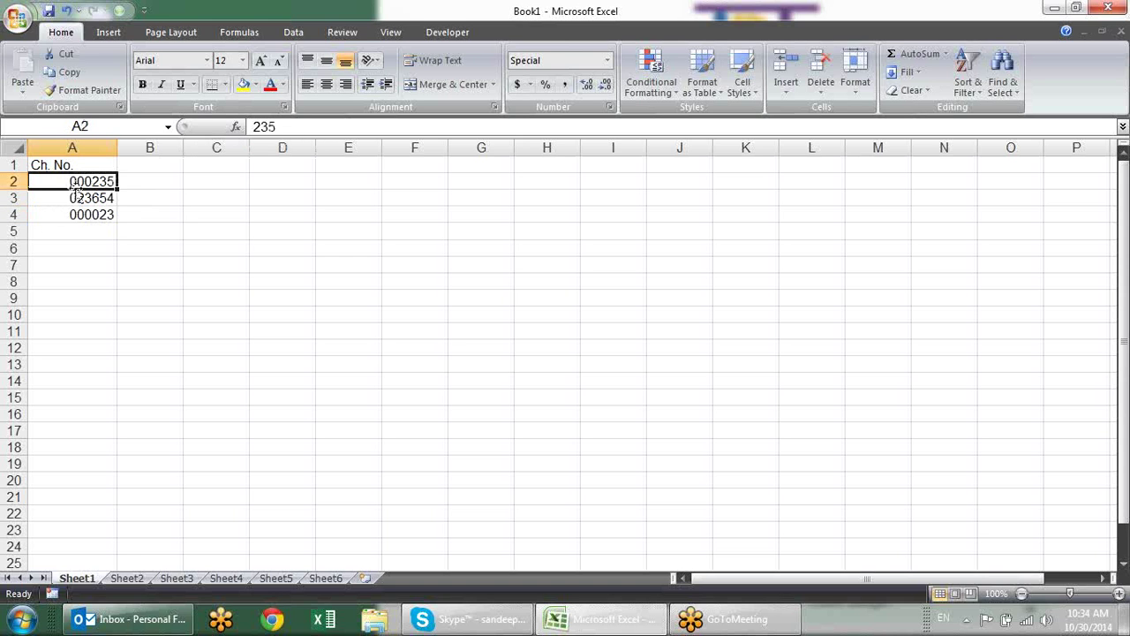
{"action": "left_click", "coordinate": [86, 212]}
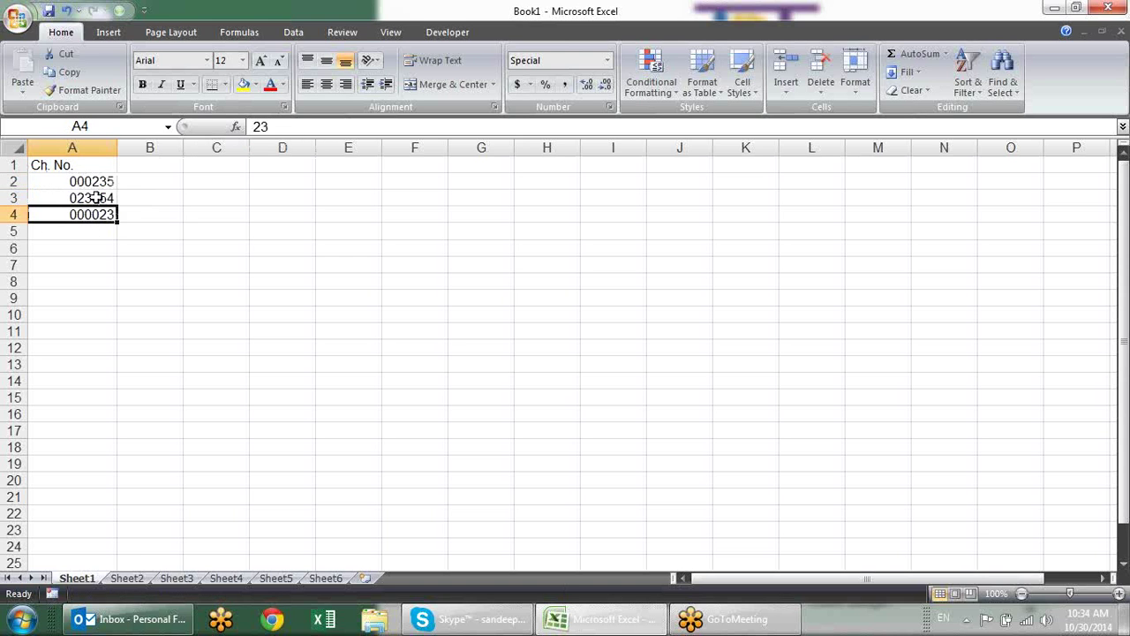
{"action": "left_click", "coordinate": [97, 198]}
{"action": "left_click", "coordinate": [100, 182]}
{"action": "left_click", "coordinate": [109, 201]}
{"action": "left_click", "coordinate": [111, 214]}
{"action": "left_click", "coordinate": [137, 180]}
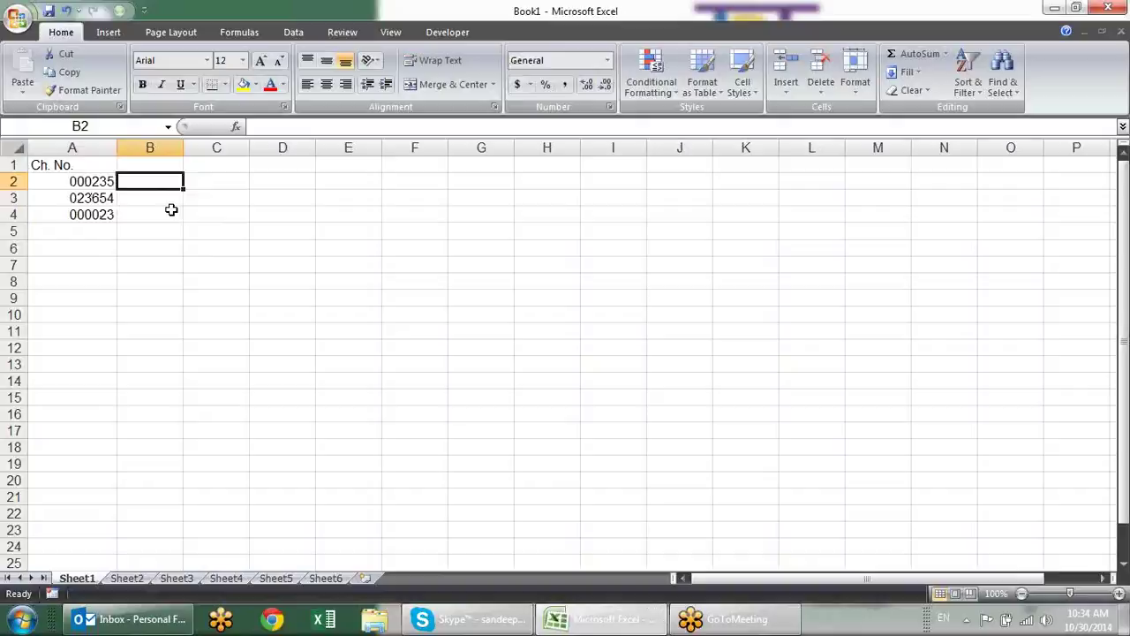
Enter =TEXT(A2,"000000") in B2 and fill it down to B4.
{"action": "type", "text": "="}
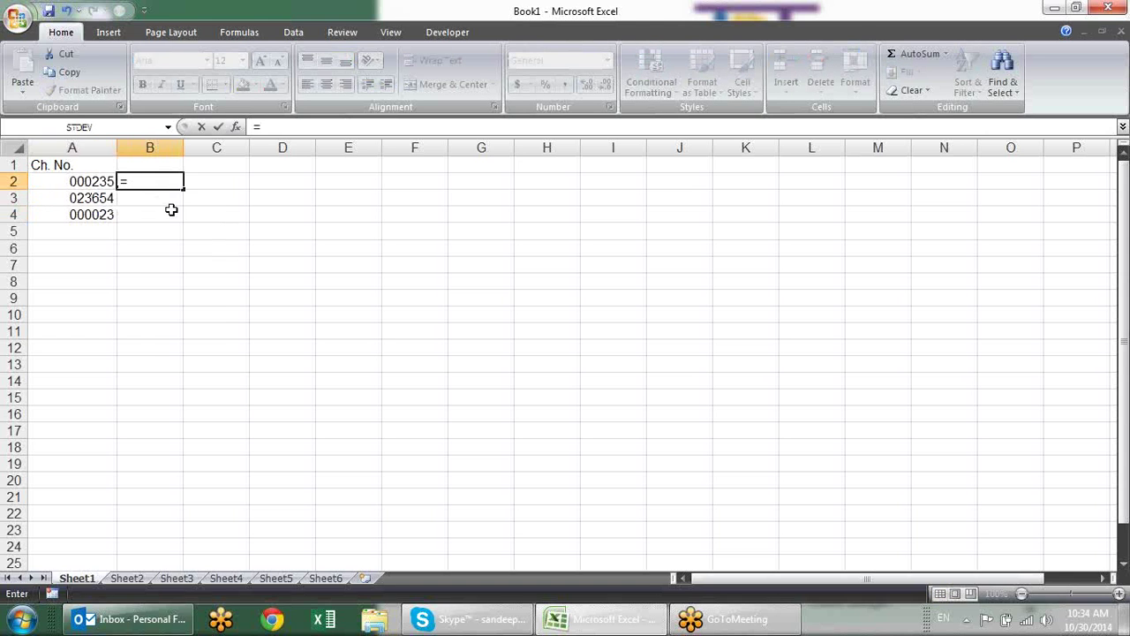
{"action": "type", "text": "tex"}
{"action": "key", "text": "Tab"}
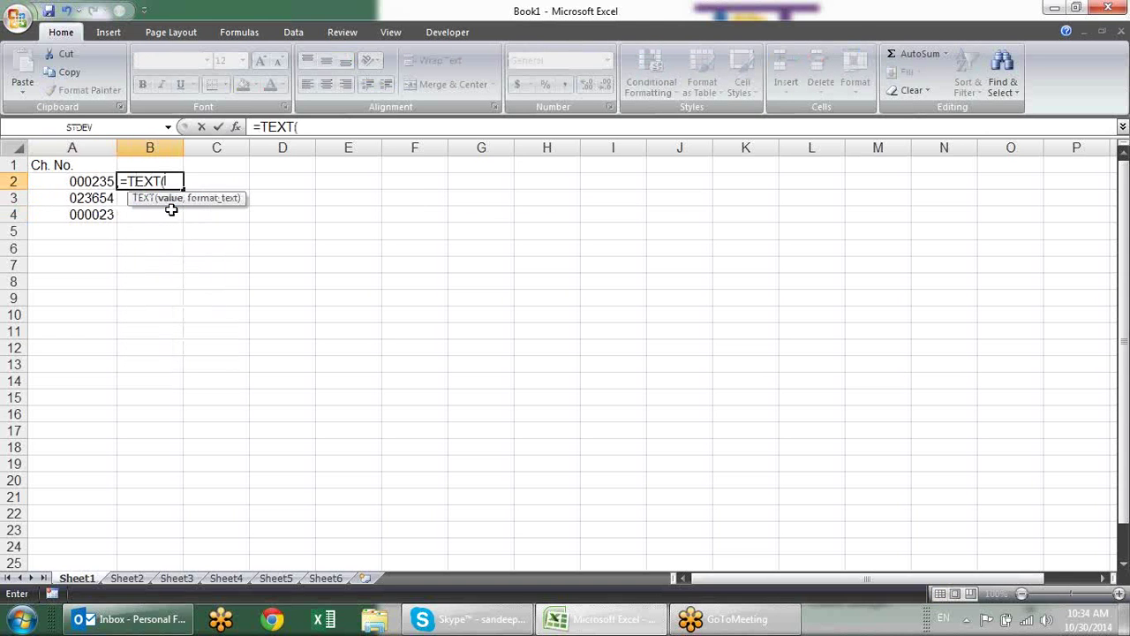
{"action": "left_click", "coordinate": [76, 180]}
{"action": "type", "text": ","}
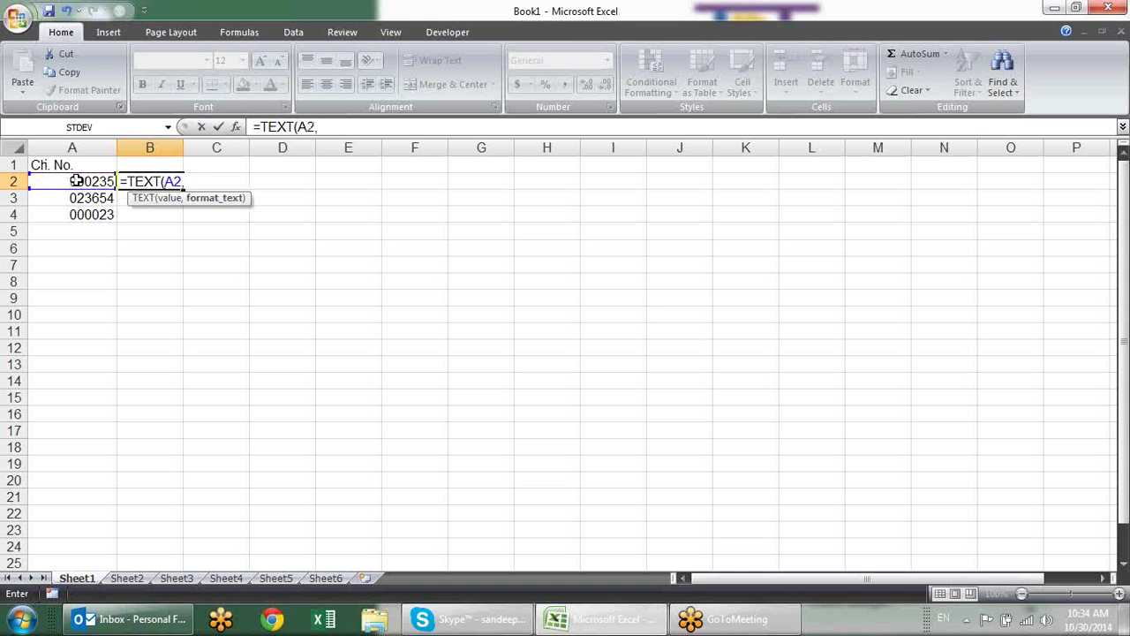
{"action": "type", "text": "\""}
{"action": "type", "text": "00000"}
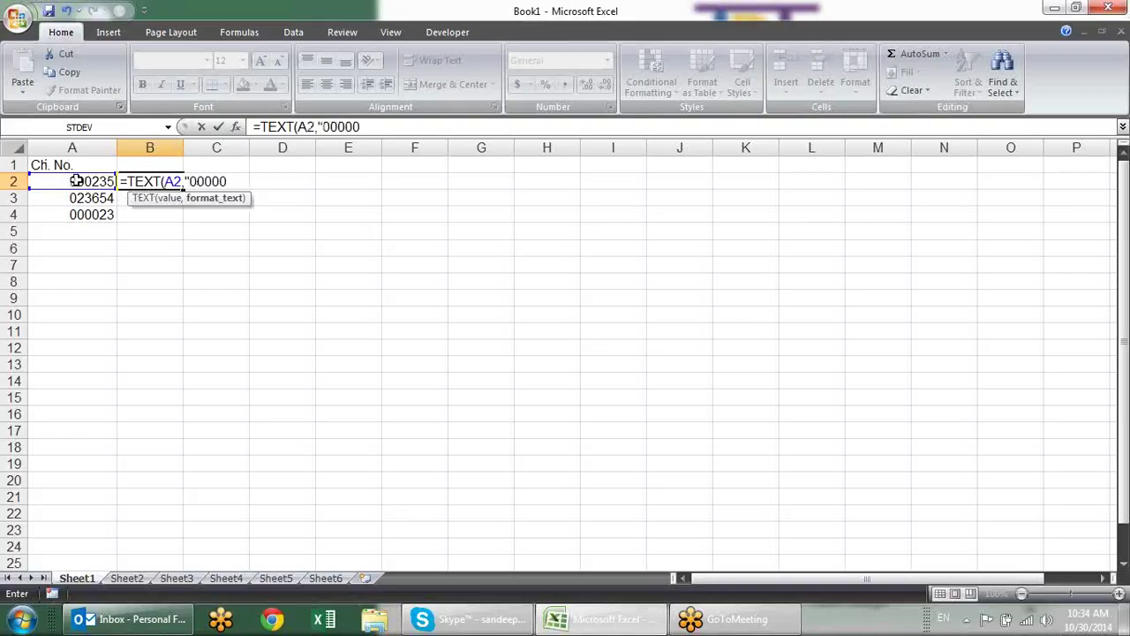
{"action": "type", "text": "0\")"}
{"action": "key", "text": "Return"}
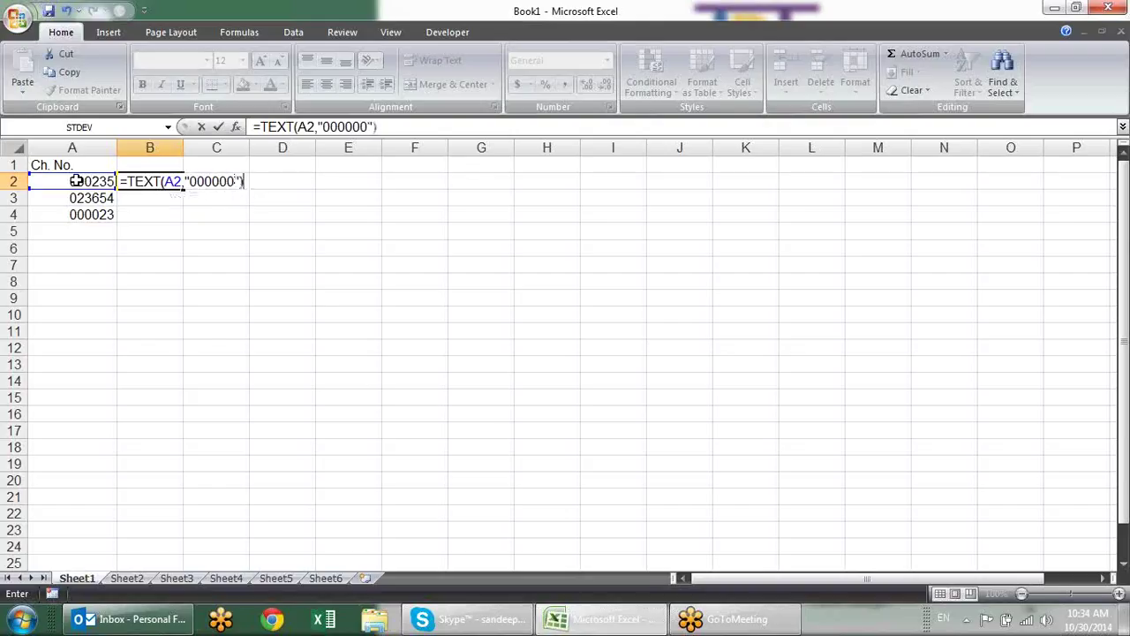
{"action": "left_click", "coordinate": [161, 180]}
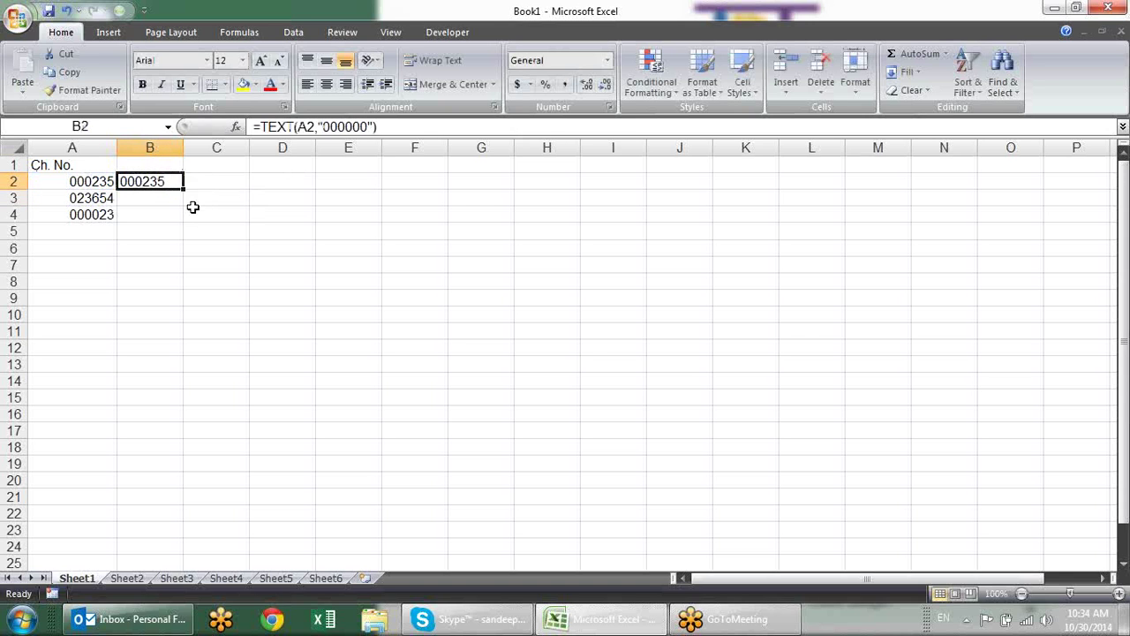
{"action": "left_click_drag", "start_coordinate": [182, 188], "coordinate": [183, 222]}
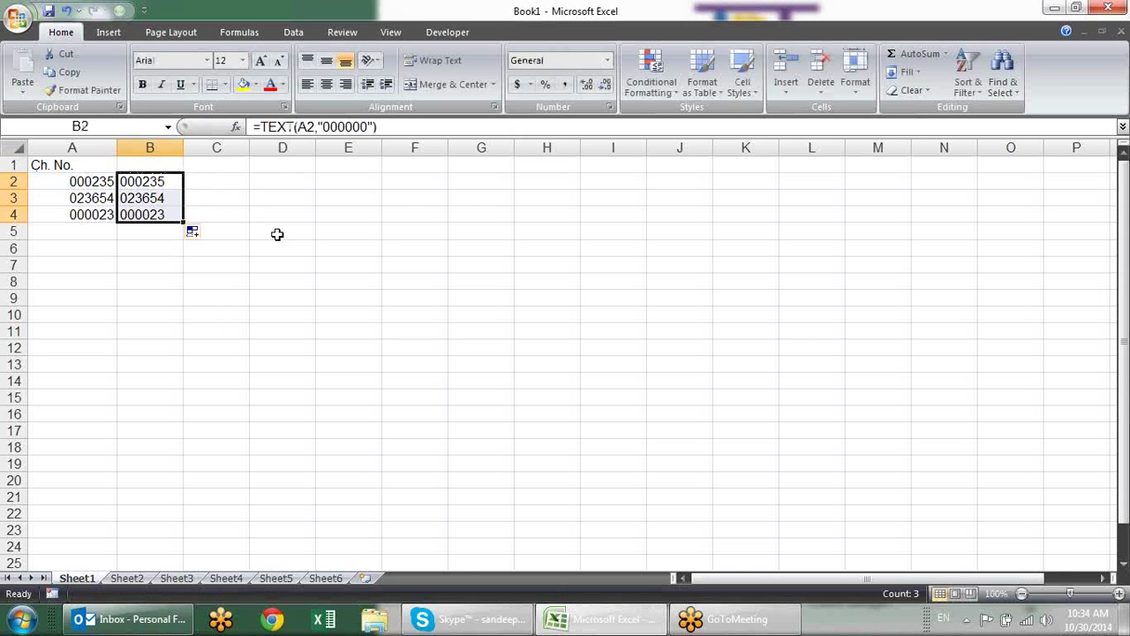
Paste the padded B2:B4 results as values into F2:F4.
{"action": "key", "text": "ctrl+c"}
{"action": "left_click", "coordinate": [411, 184]}
{"action": "key", "text": "alt+e"}
{"action": "key", "text": "s"}
{"action": "double_click", "coordinate": [421, 255]}
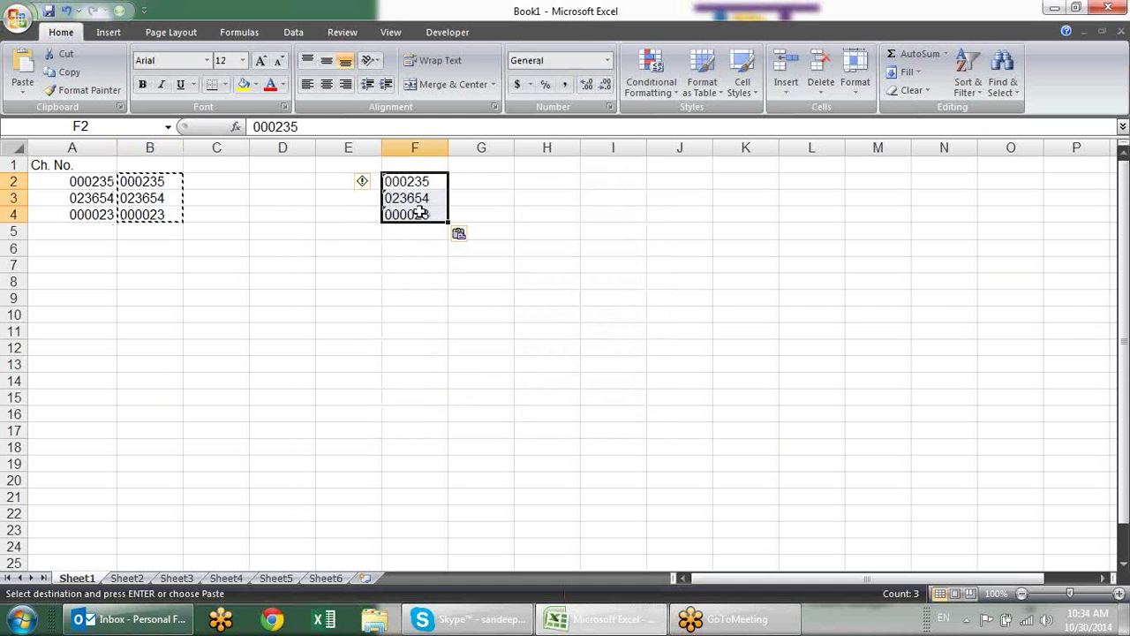
{"action": "left_click", "coordinate": [426, 246]}
{"action": "left_click", "coordinate": [434, 217]}
{"action": "left_click", "coordinate": [432, 199]}
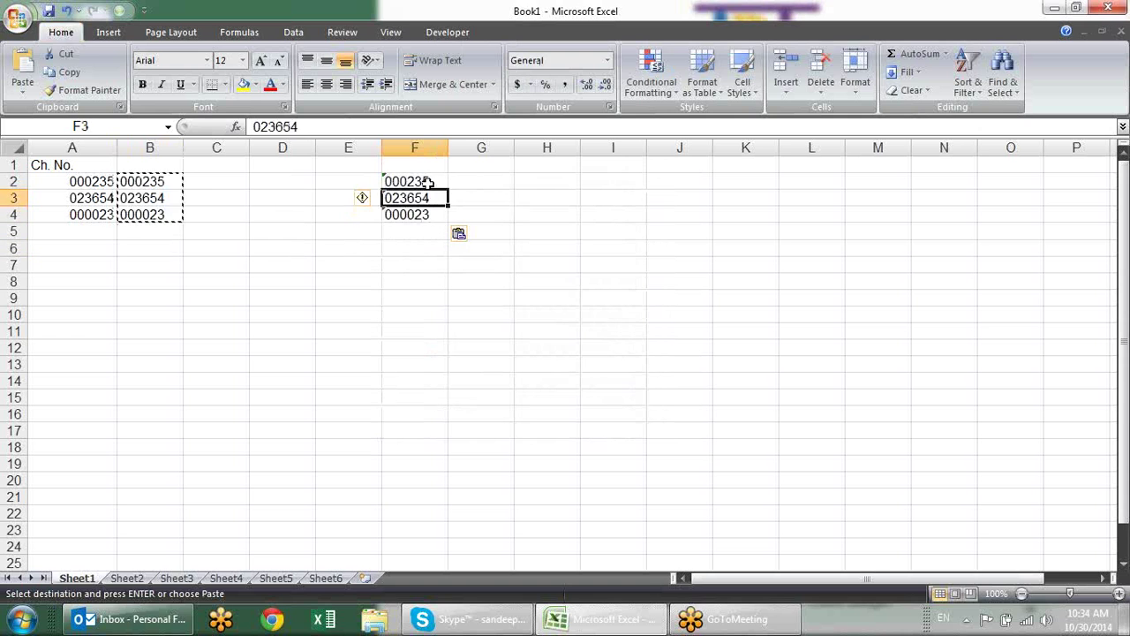
{"action": "left_click", "coordinate": [432, 185]}
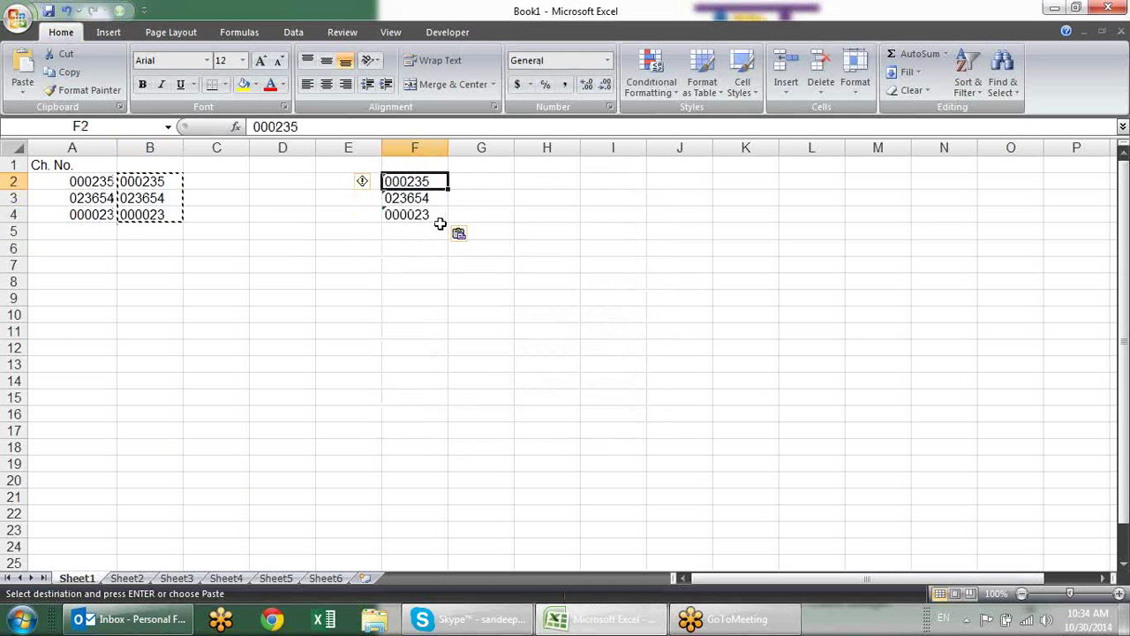
{"action": "key", "text": "Escape"}
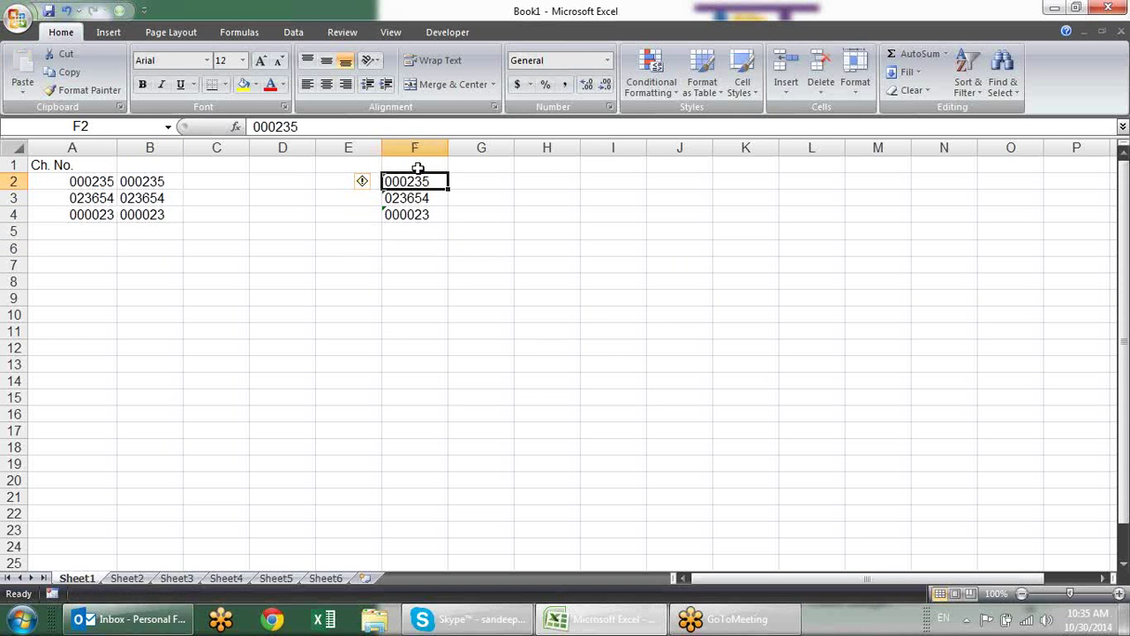
{"action": "right_click", "coordinate": [419, 144]}
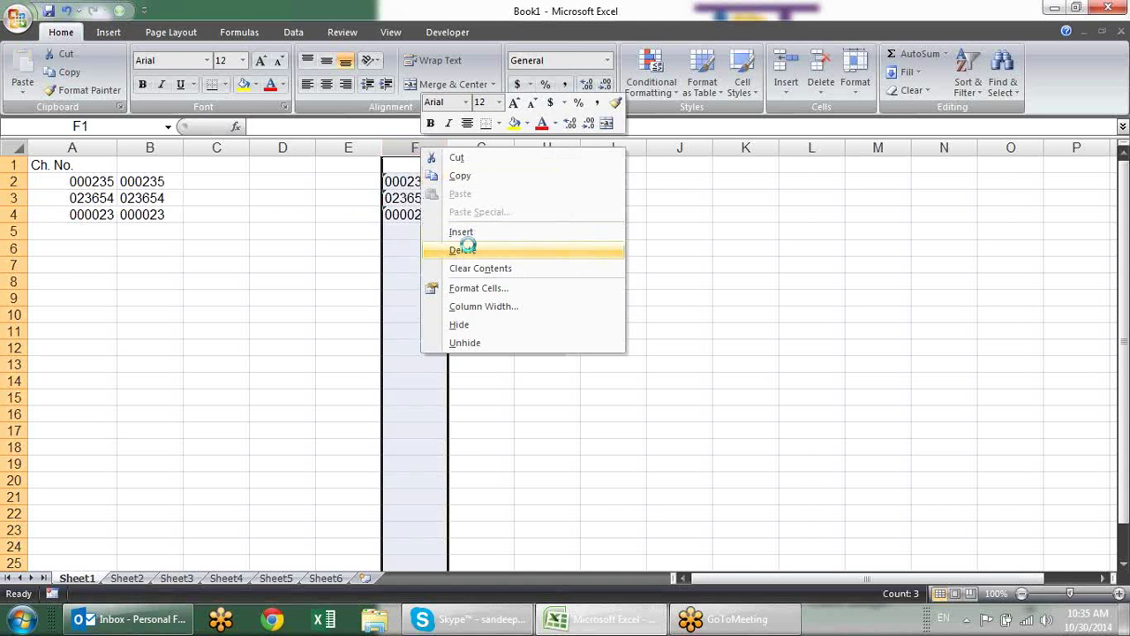
Delete helper columns F and B, leaving only the padded IDs in column A.
{"action": "left_click", "coordinate": [465, 248]}
{"action": "left_click", "coordinate": [85, 279]}
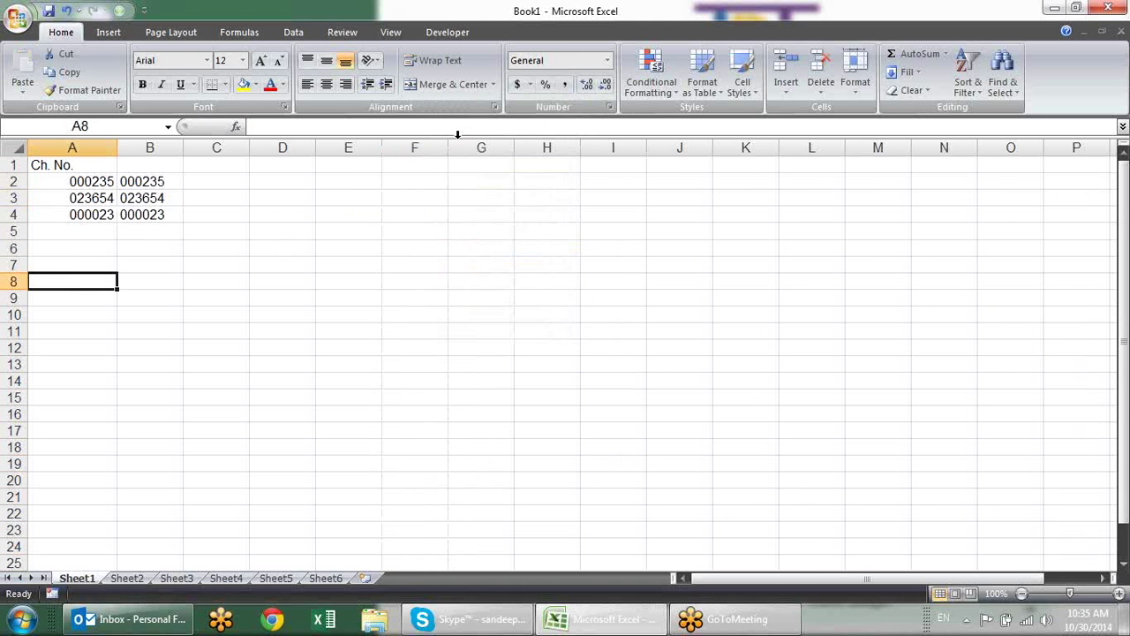
{"action": "left_click", "coordinate": [140, 181]}
{"action": "right_click", "coordinate": [163, 149]}
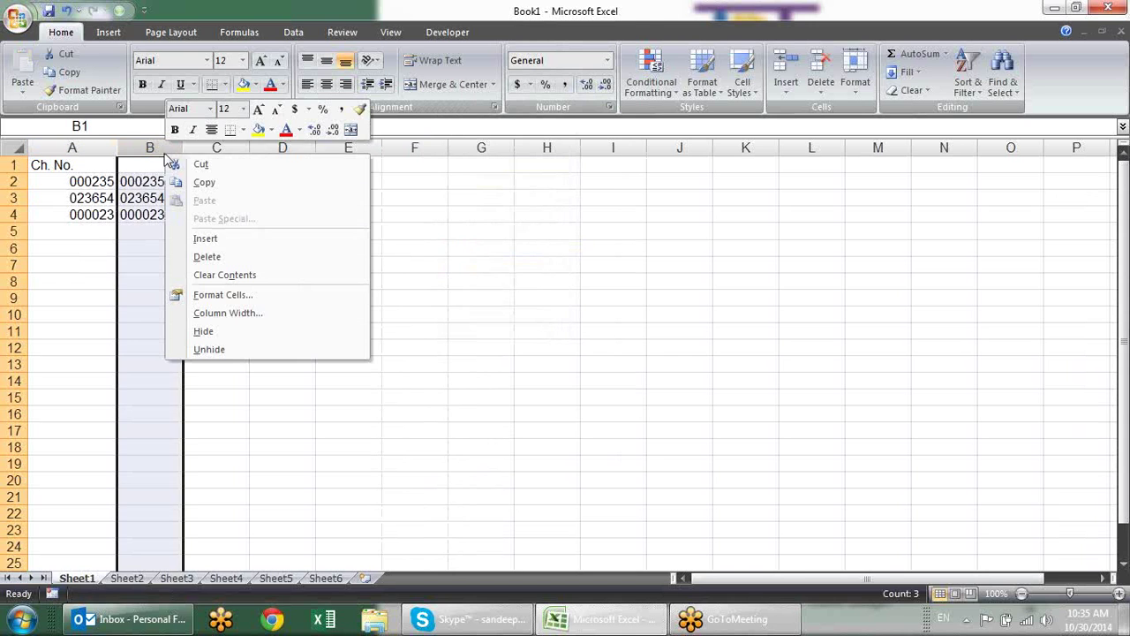
{"action": "left_click", "coordinate": [235, 258]}
{"action": "left_click", "coordinate": [326, 266]}
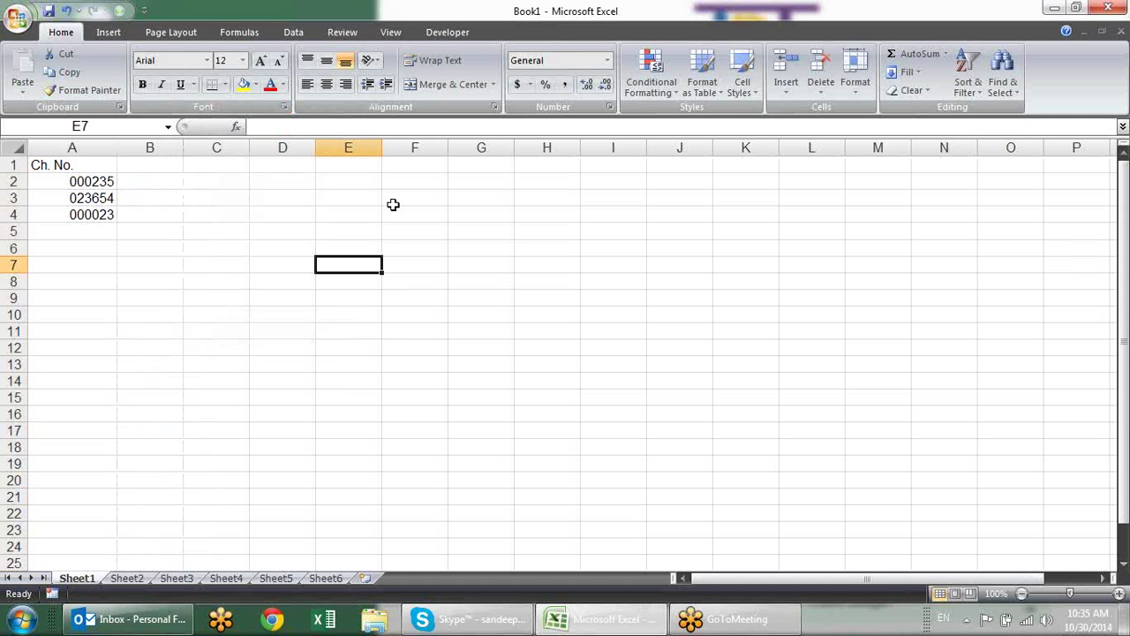
{"action": "left_click", "coordinate": [276, 200]}
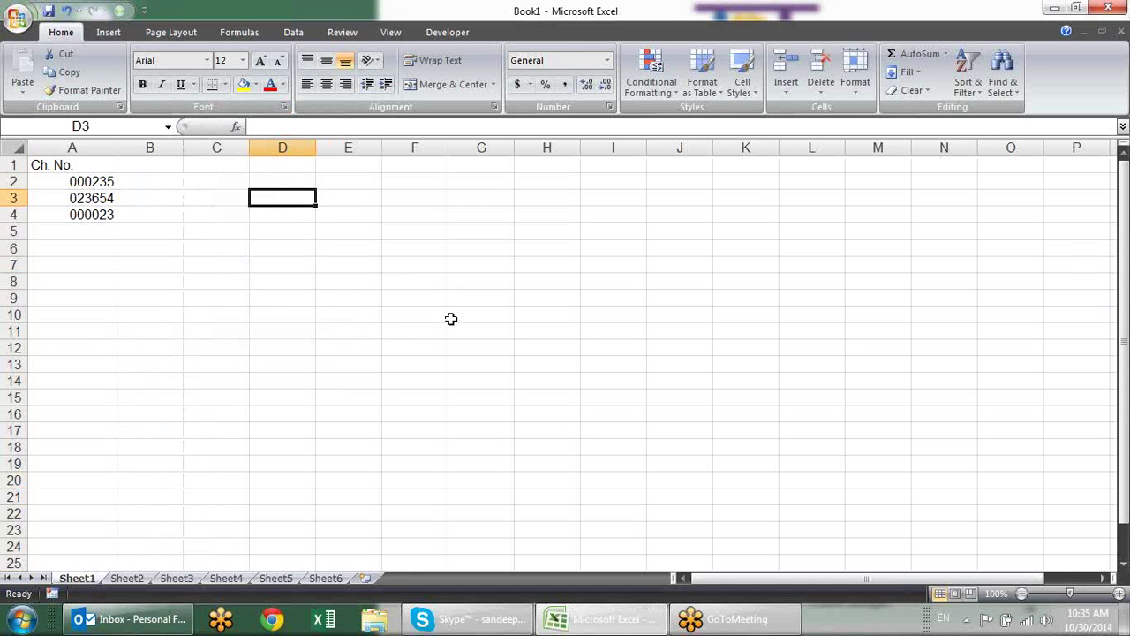
Give A3 the custom 000000 number format so 23654 displays as 023654.
{"action": "left_click", "coordinate": [124, 181]}
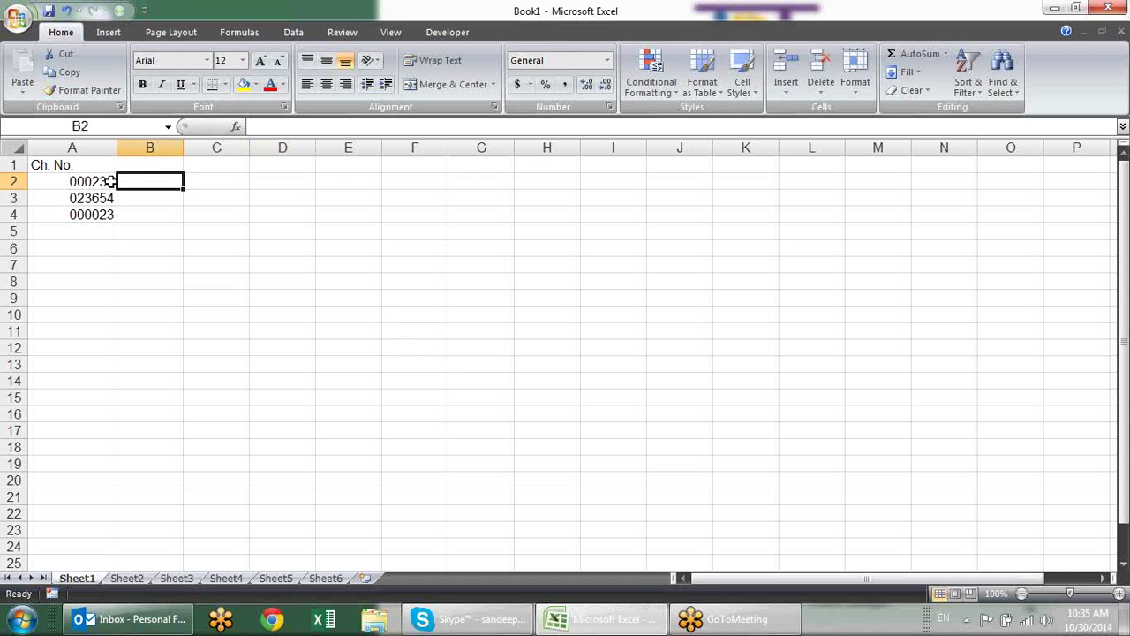
{"action": "left_click", "coordinate": [109, 214]}
{"action": "left_click", "coordinate": [112, 183]}
{"action": "left_click", "coordinate": [109, 200]}
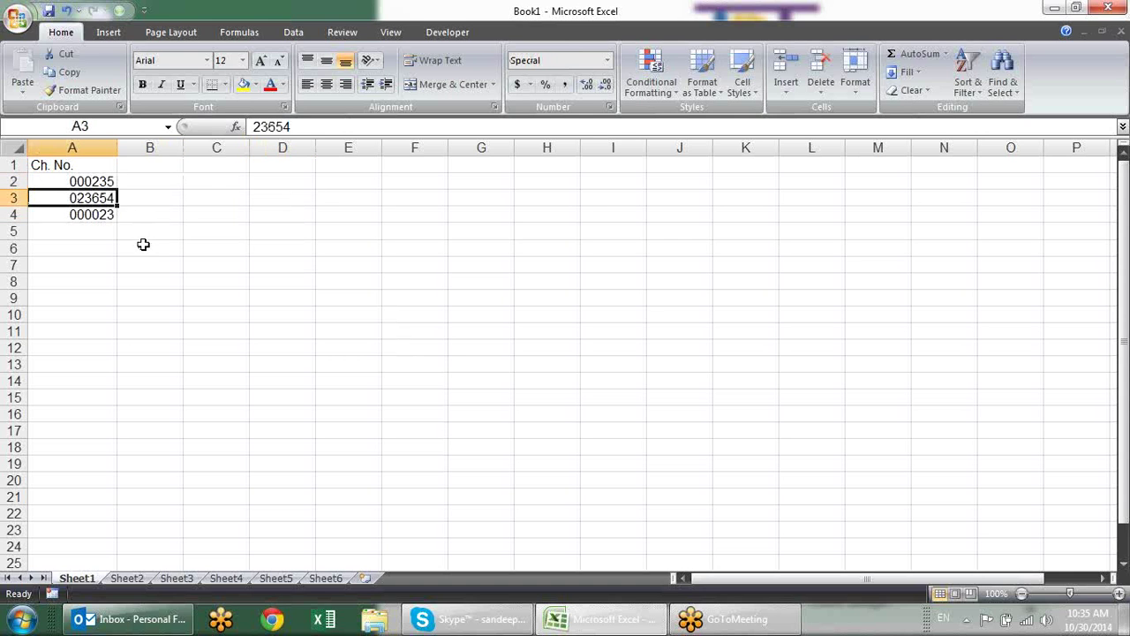
{"action": "left_click", "coordinate": [609, 107]}
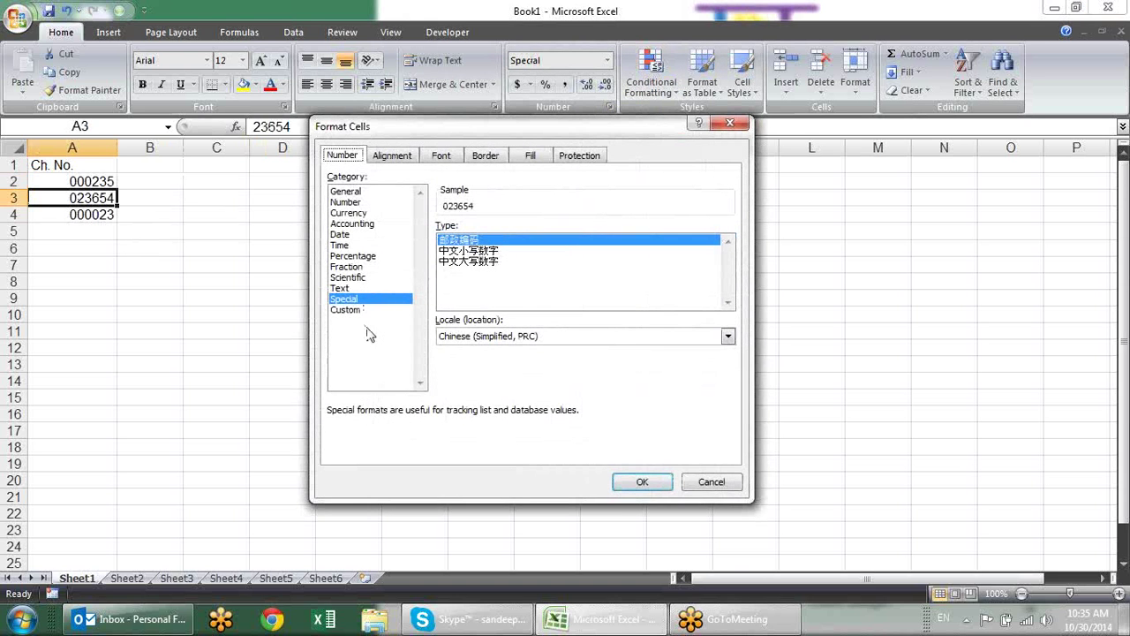
{"action": "left_click", "coordinate": [369, 311]}
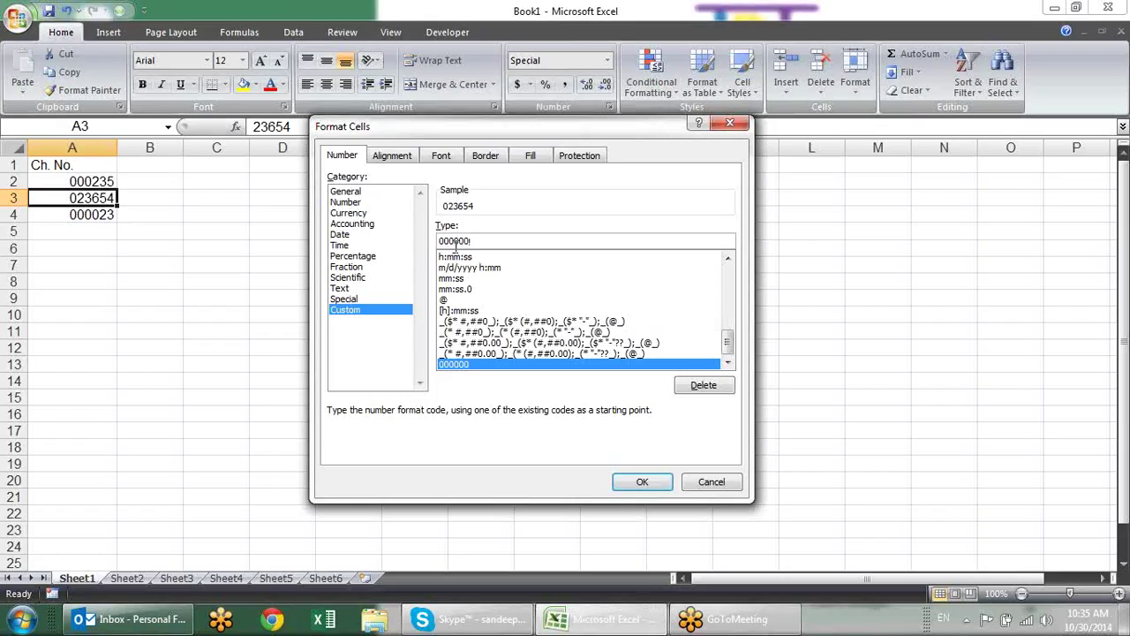
{"action": "key", "text": "Return"}
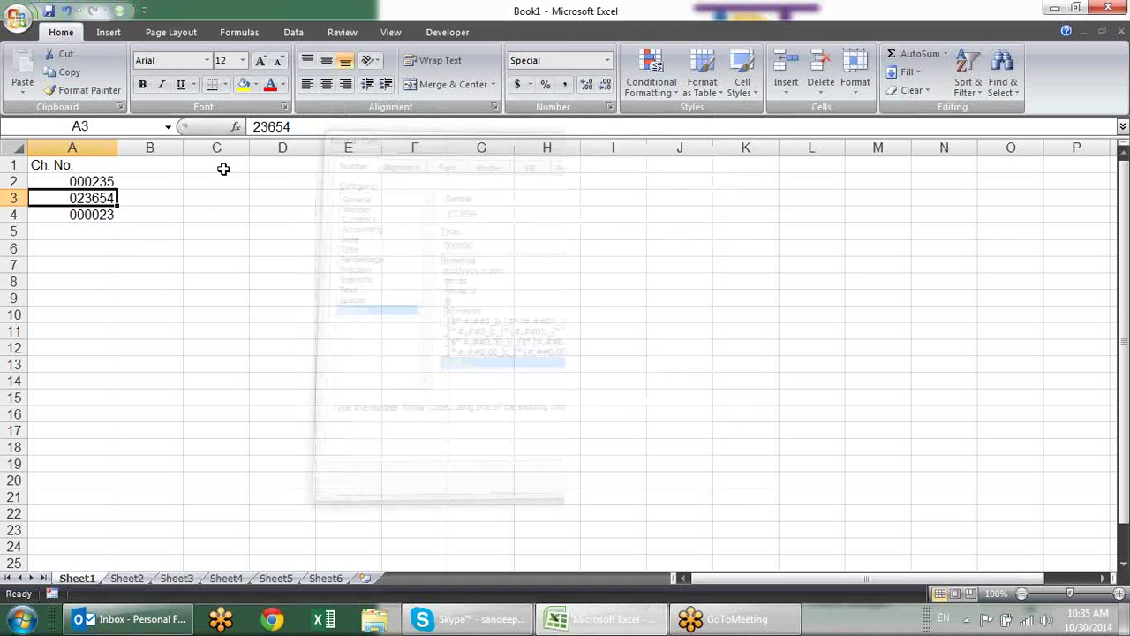
Enter 23 in C2 and 10 in C3.
{"action": "left_click", "coordinate": [228, 180]}
{"action": "type", "text": "23"}
{"action": "key", "text": "Return"}
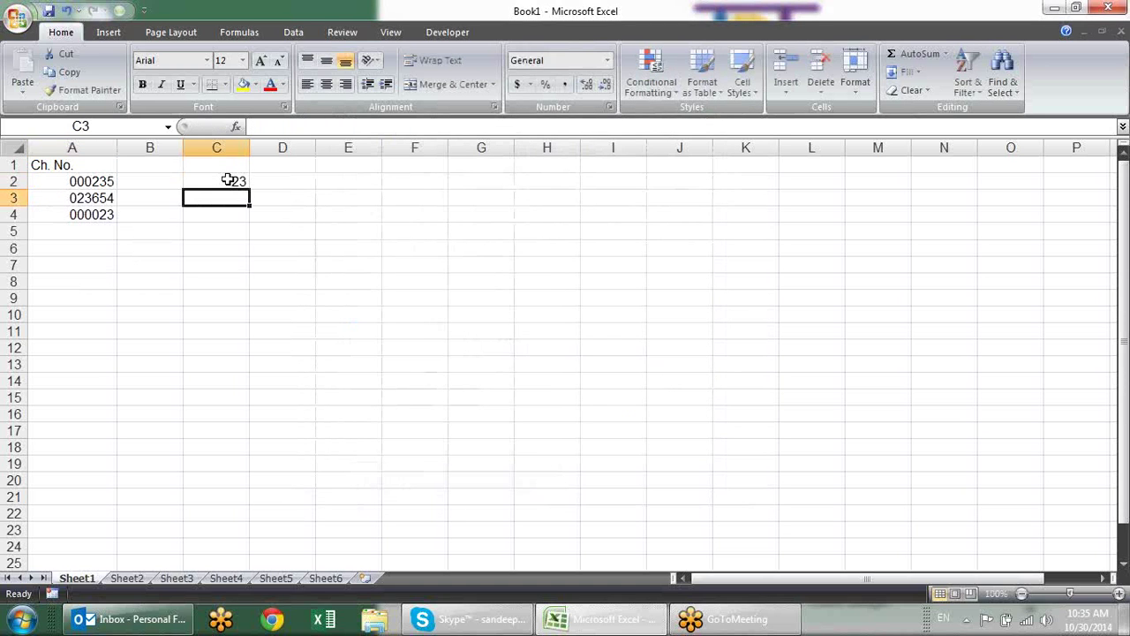
{"action": "type", "text": "23"}
{"action": "key", "text": "Return"}
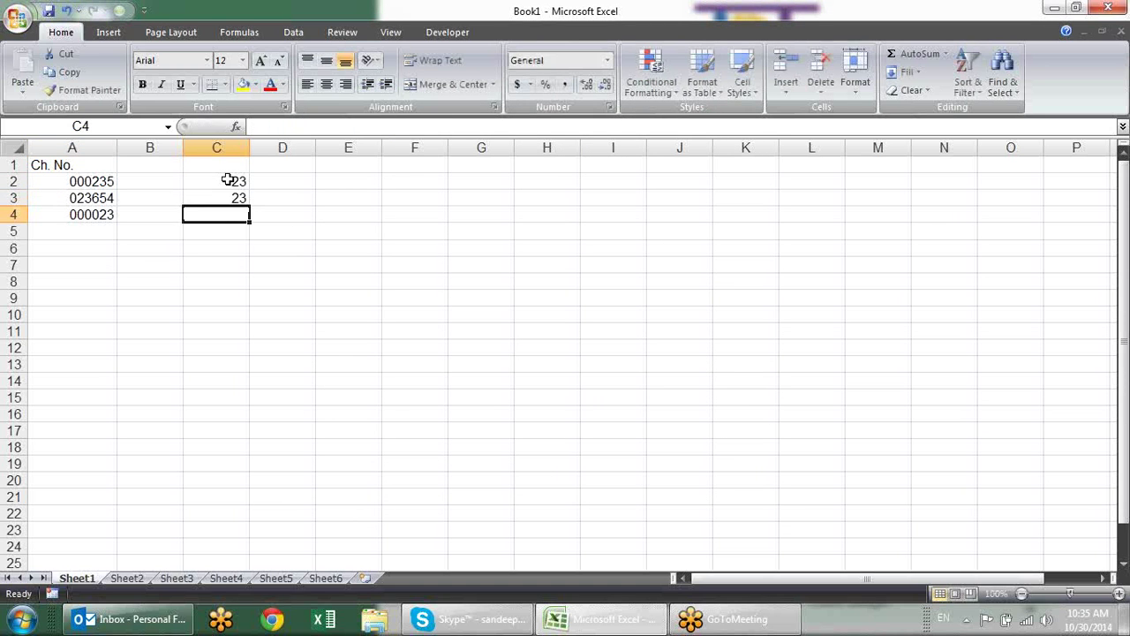
{"action": "key", "text": "Up"}
{"action": "type", "text": "10"}
{"action": "key", "text": "Return"}
Format C2:C3 with the custom code 00.000, showing 23.000 and 10.000.
{"action": "left_click_drag", "start_coordinate": [236, 181], "coordinate": [238, 198]}
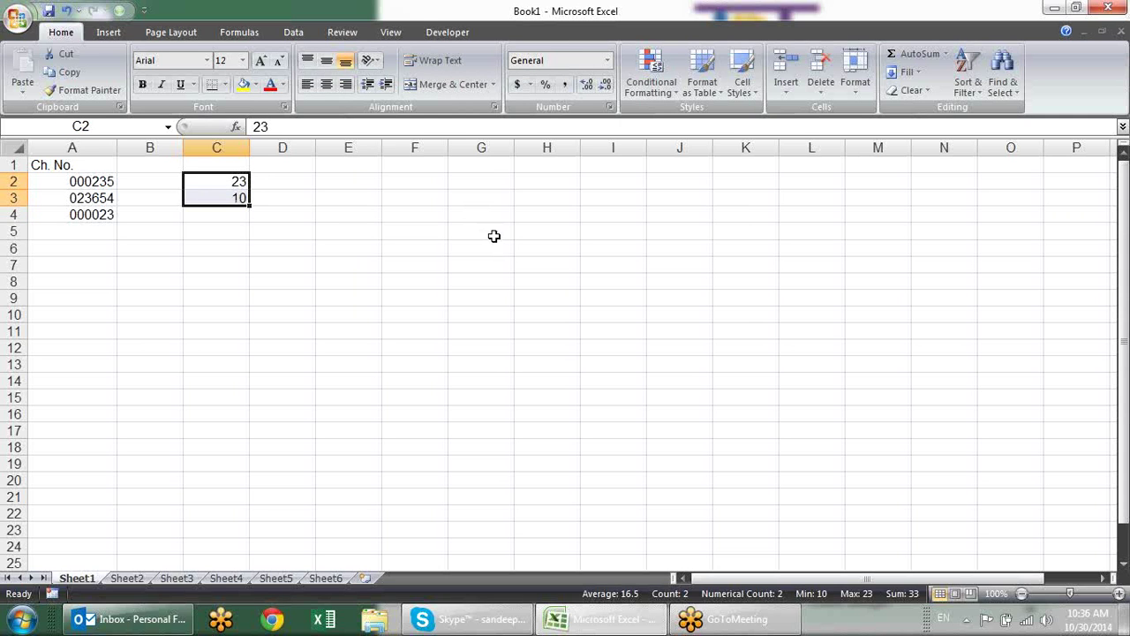
{"action": "key", "text": "ctrl+1"}
{"action": "left_click", "coordinate": [386, 310]}
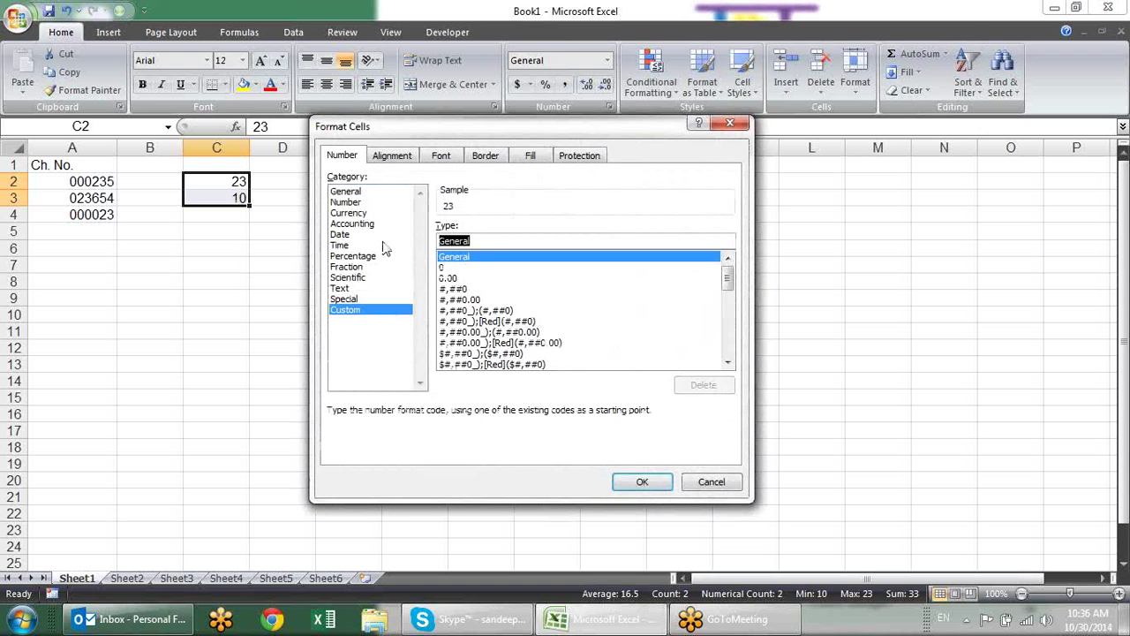
{"action": "type", "text": "0"}
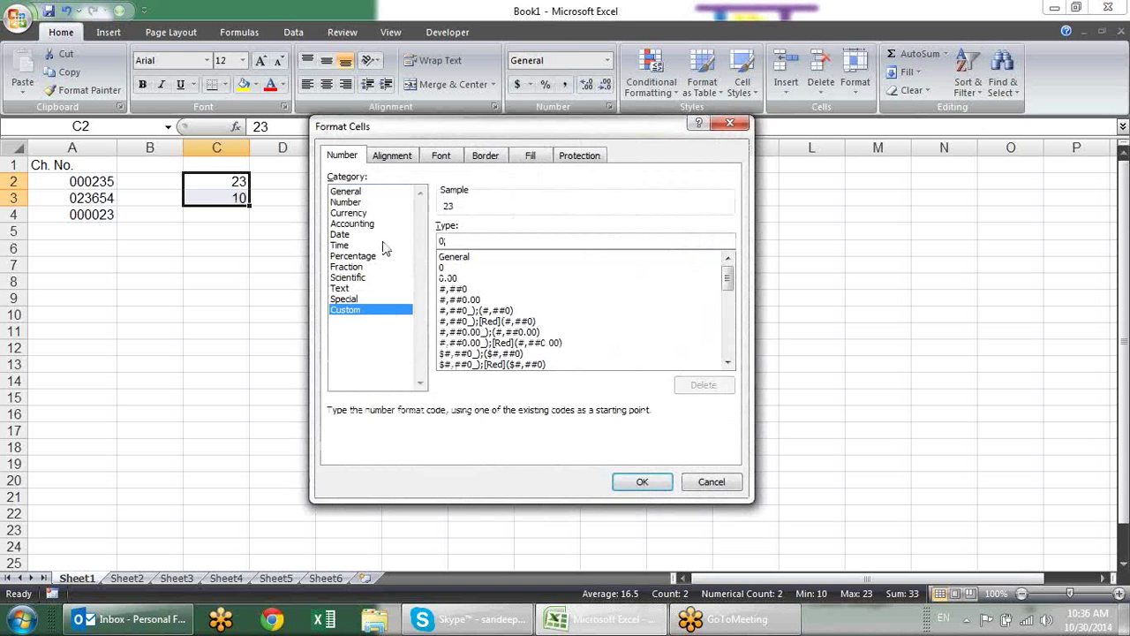
{"action": "type", "text": "0."}
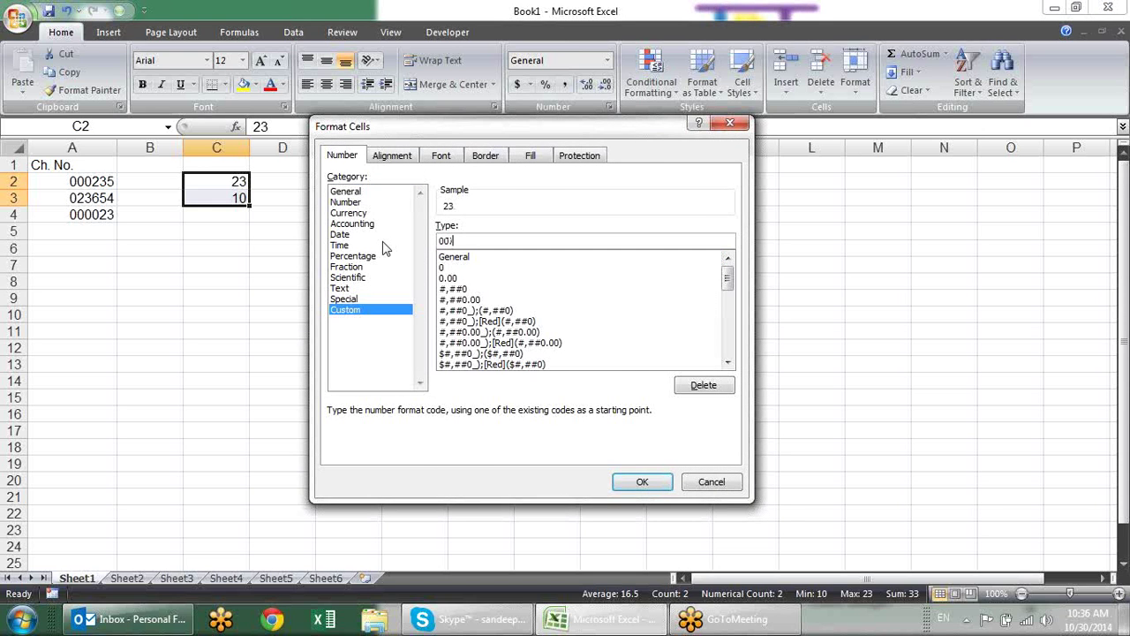
{"action": "type", "text": "00"}
{"action": "key", "text": "Return"}
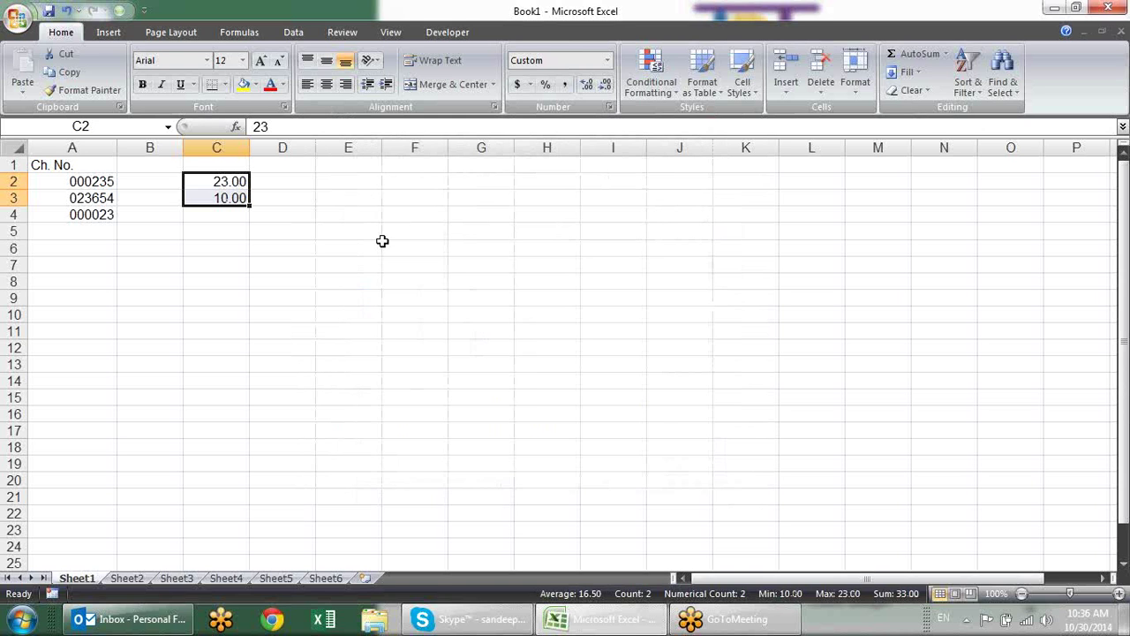
{"action": "key", "text": "ctrl+1"}
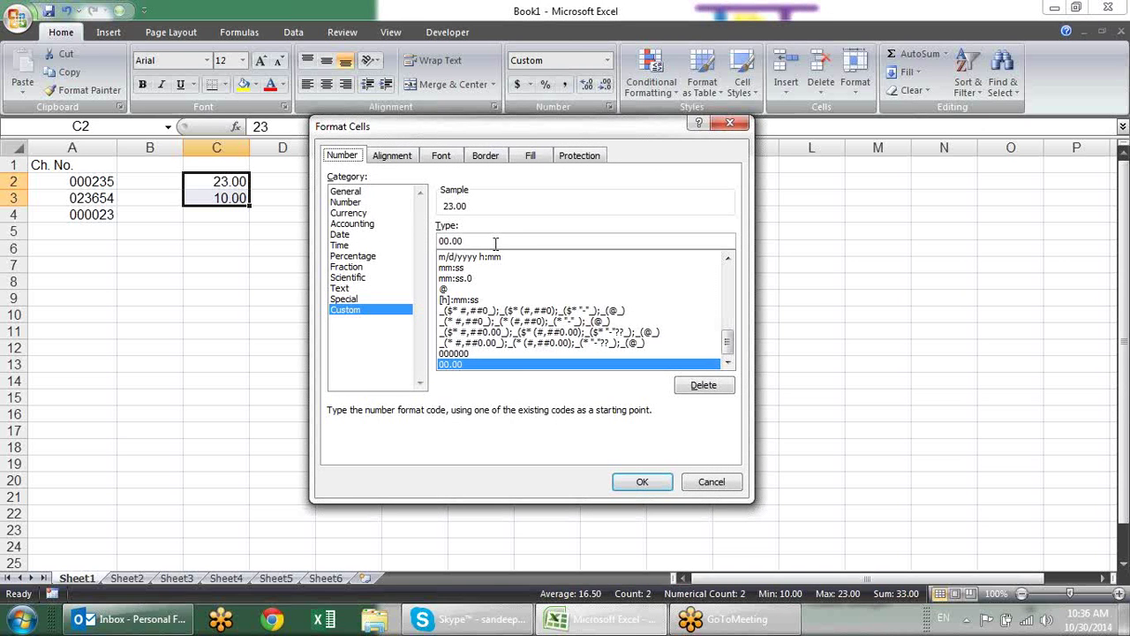
{"action": "type", "text": "0."}
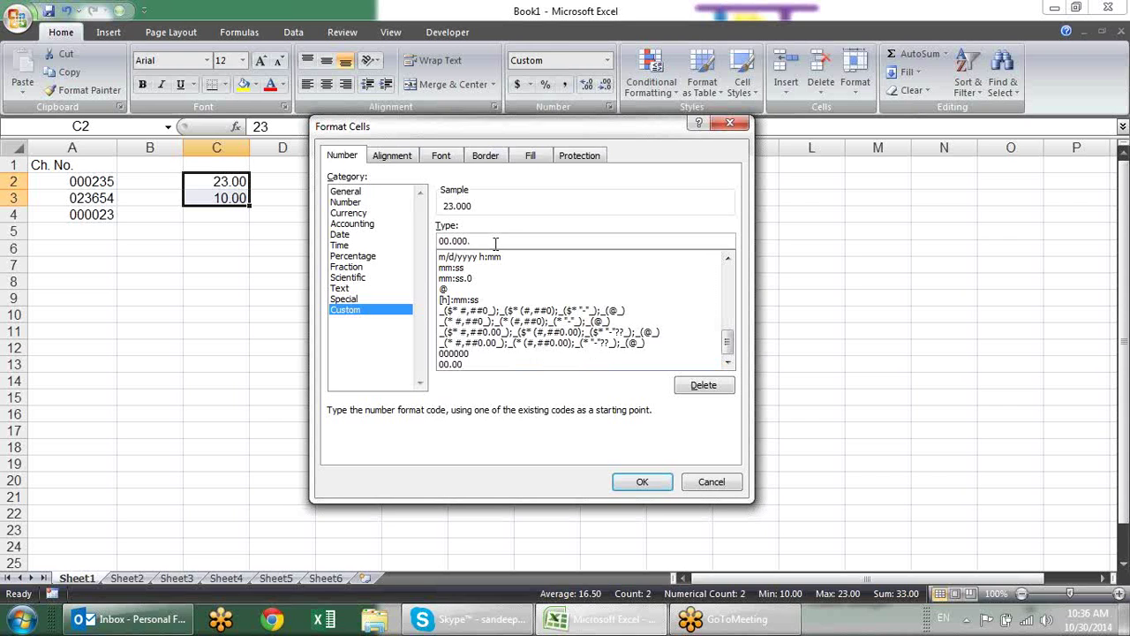
{"action": "key", "text": "Return"}
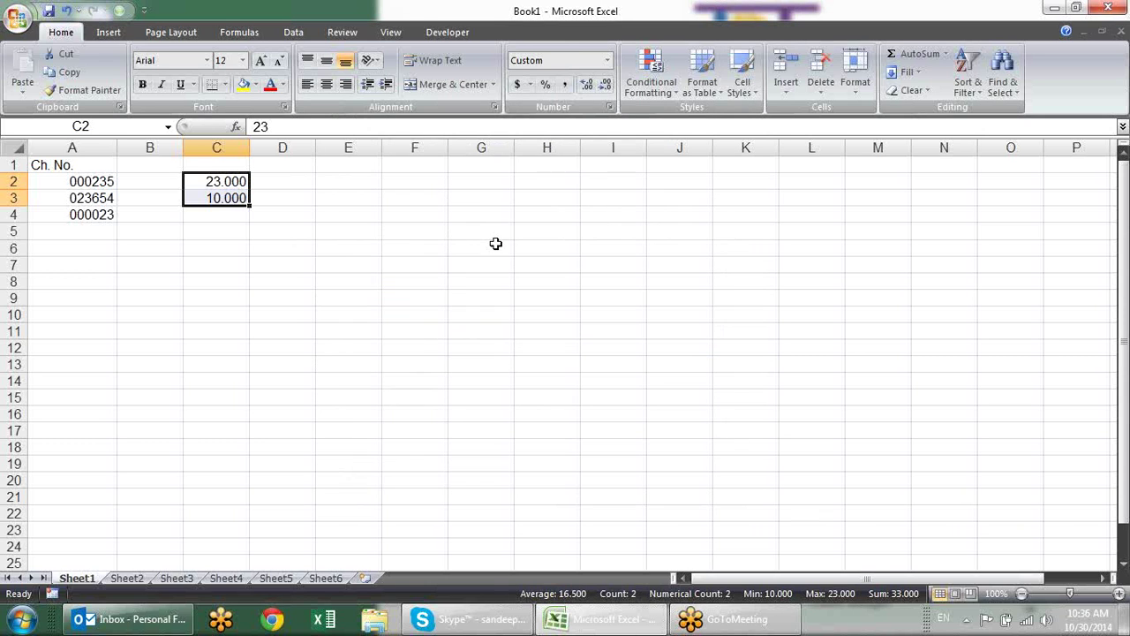
{"action": "left_click", "coordinate": [608, 107]}
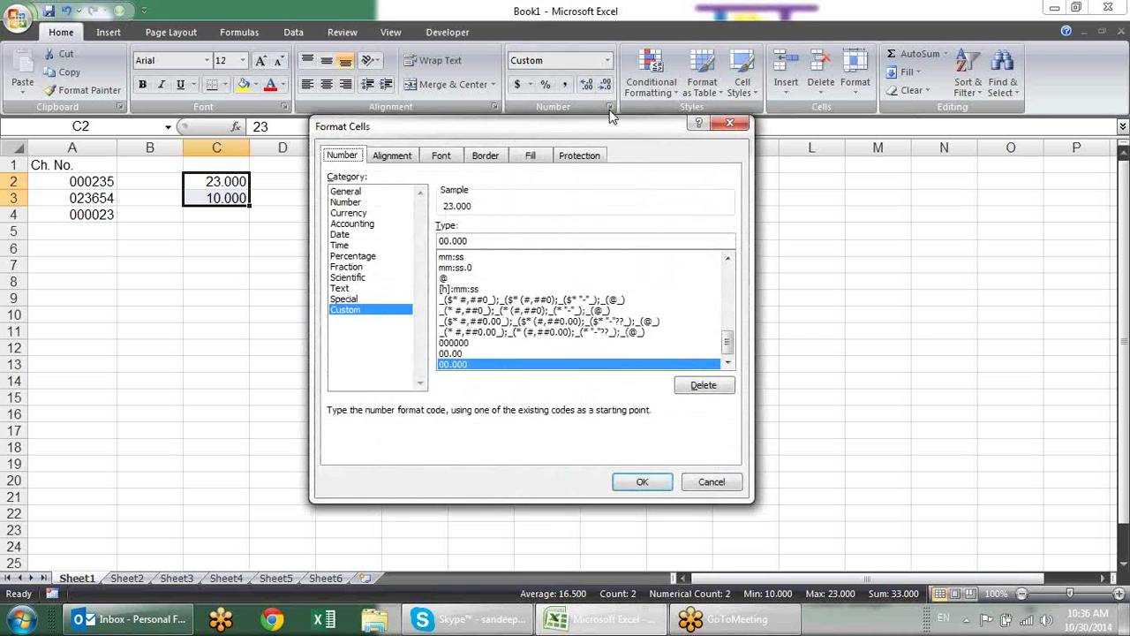
{"action": "left_click", "coordinate": [373, 213]}
{"action": "left_click", "coordinate": [368, 313]}
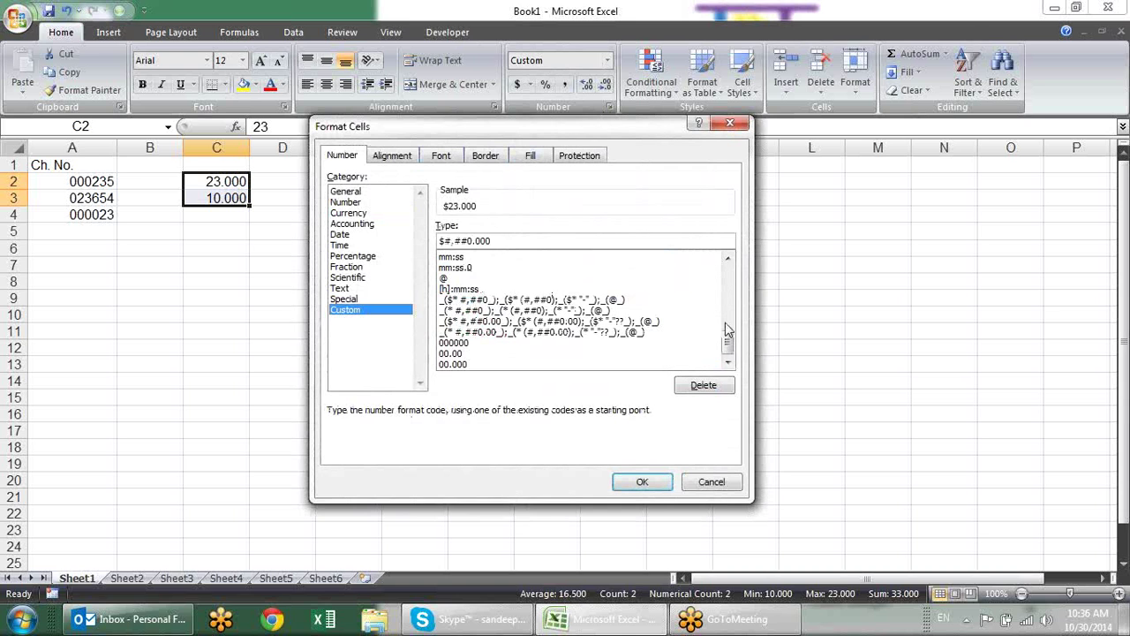
{"action": "left_click_drag", "start_coordinate": [730, 340], "coordinate": [738, 271]}
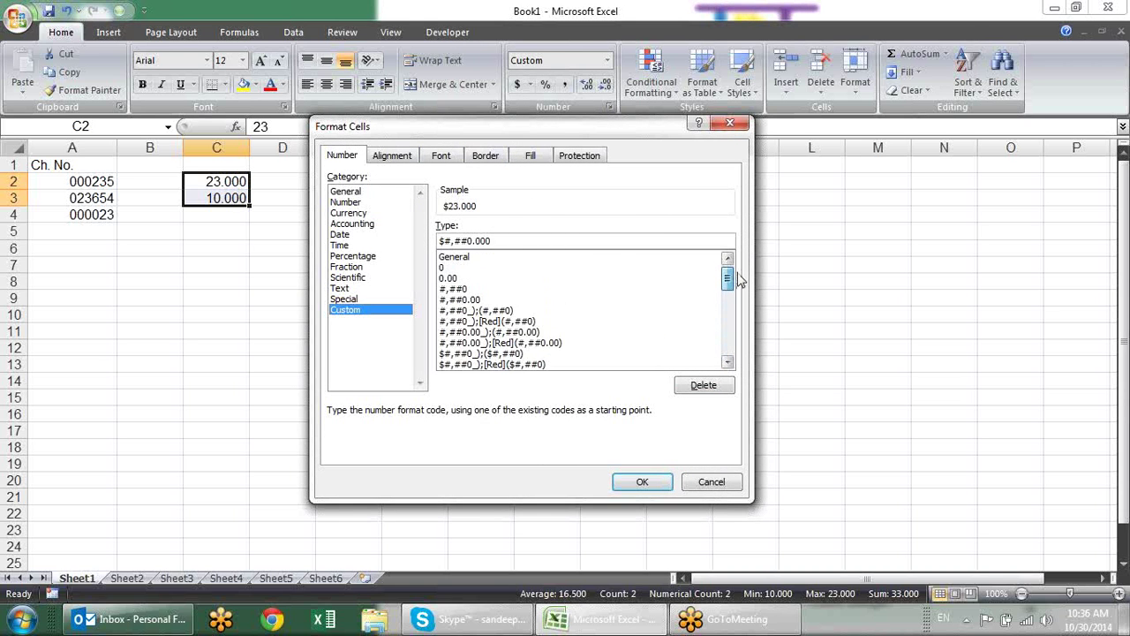
{"action": "left_click_drag", "start_coordinate": [738, 271], "coordinate": [732, 298]}
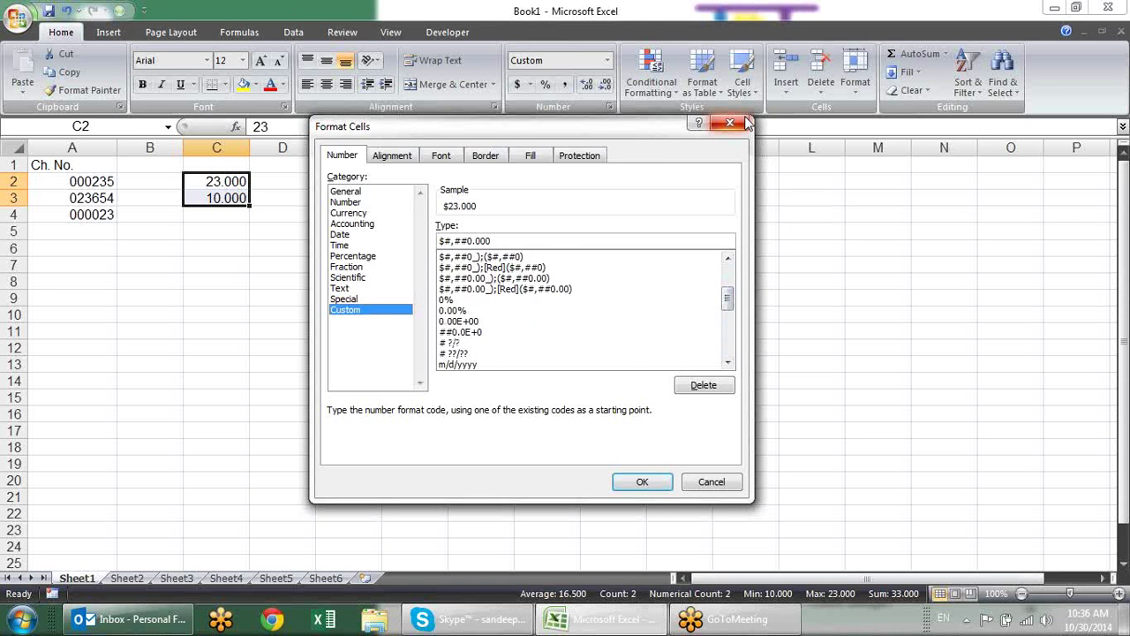
{"action": "left_click", "coordinate": [730, 122]}
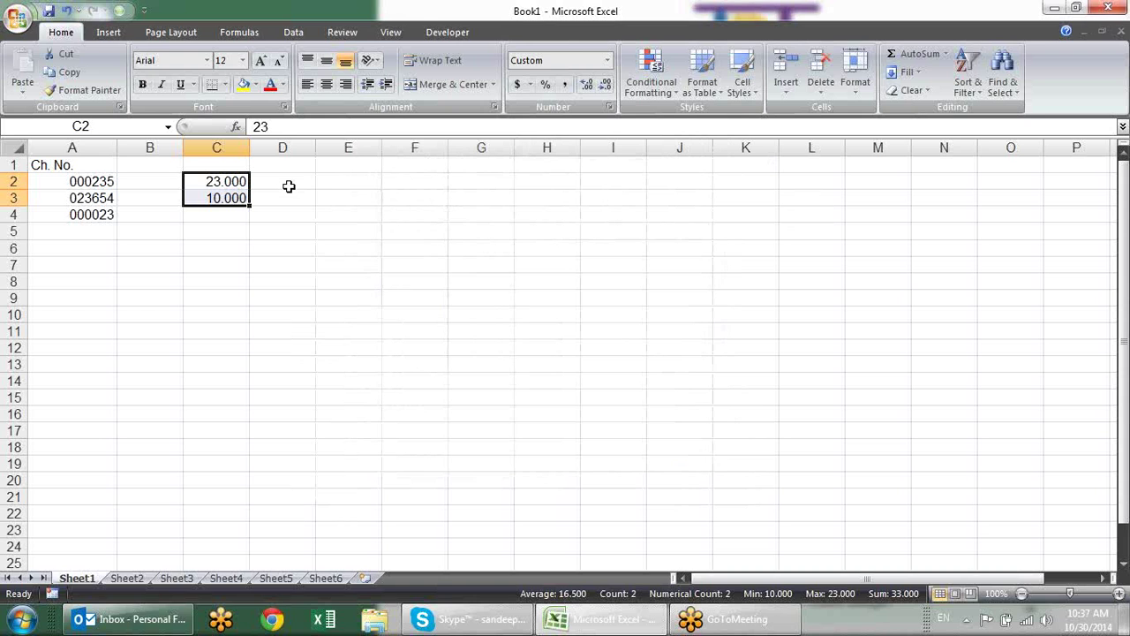
{"action": "left_click", "coordinate": [232, 196]}
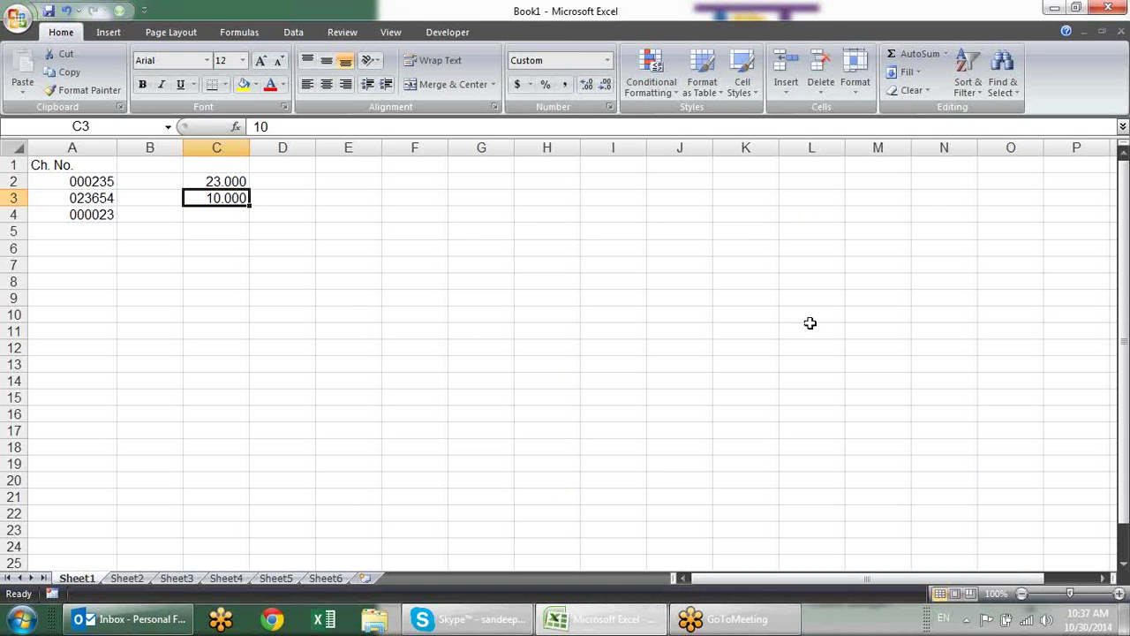
Change C3 to 0.1 so it displays as 00.100.
{"action": "type", "text": ".1"}
{"action": "key", "text": "Return"}
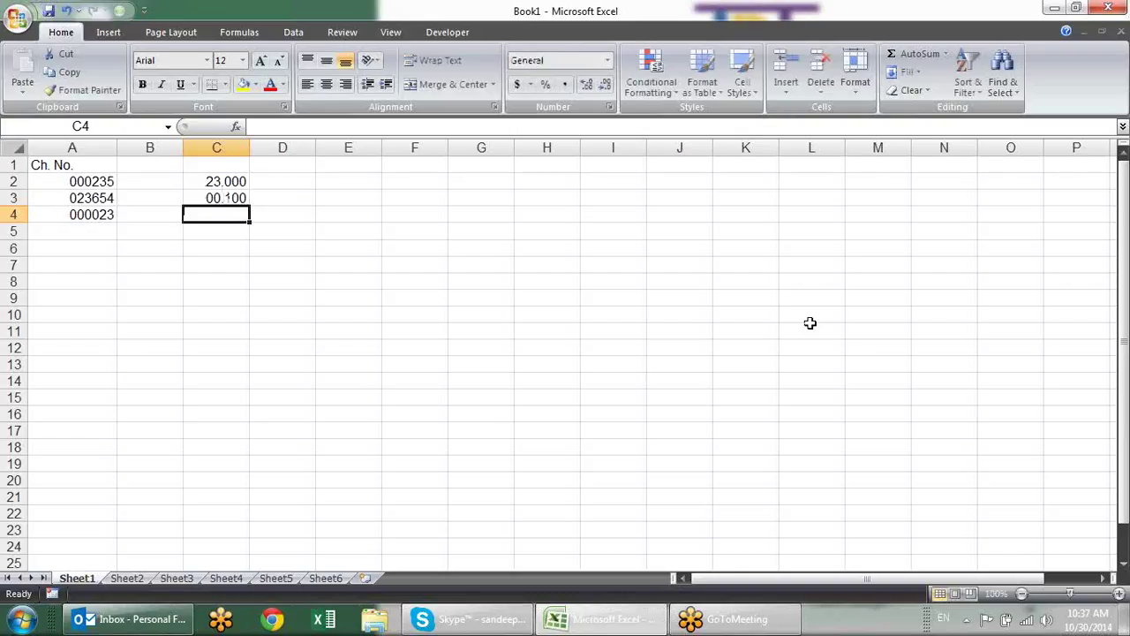
{"action": "key", "text": "Up"}
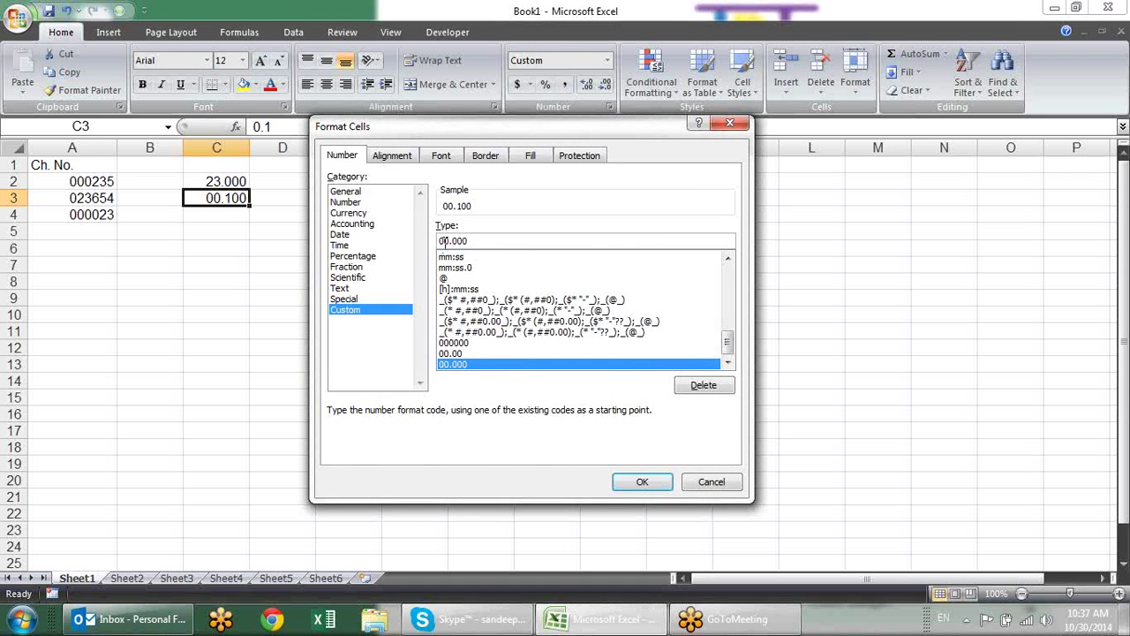
Change C3's custom format code to #0.000 so 0.1 shows as 0.100.
{"action": "key", "text": "Delete"}
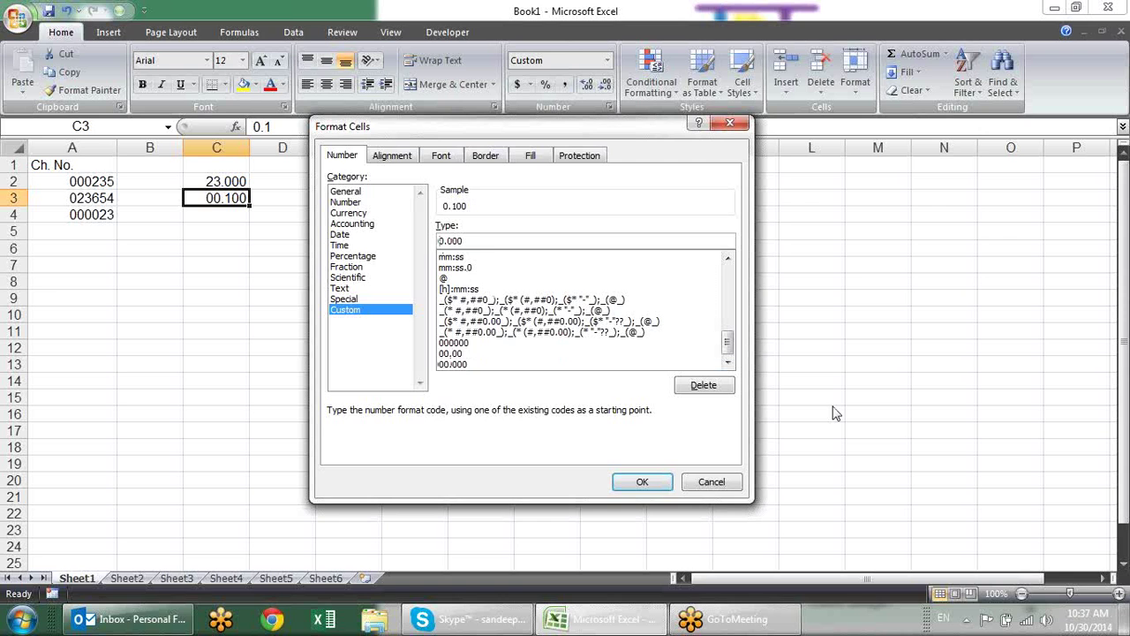
{"action": "type", "text": "3"}
{"action": "key", "text": "BackSpace"}
{"action": "type", "text": "#"}
{"action": "left_click", "coordinate": [664, 484]}
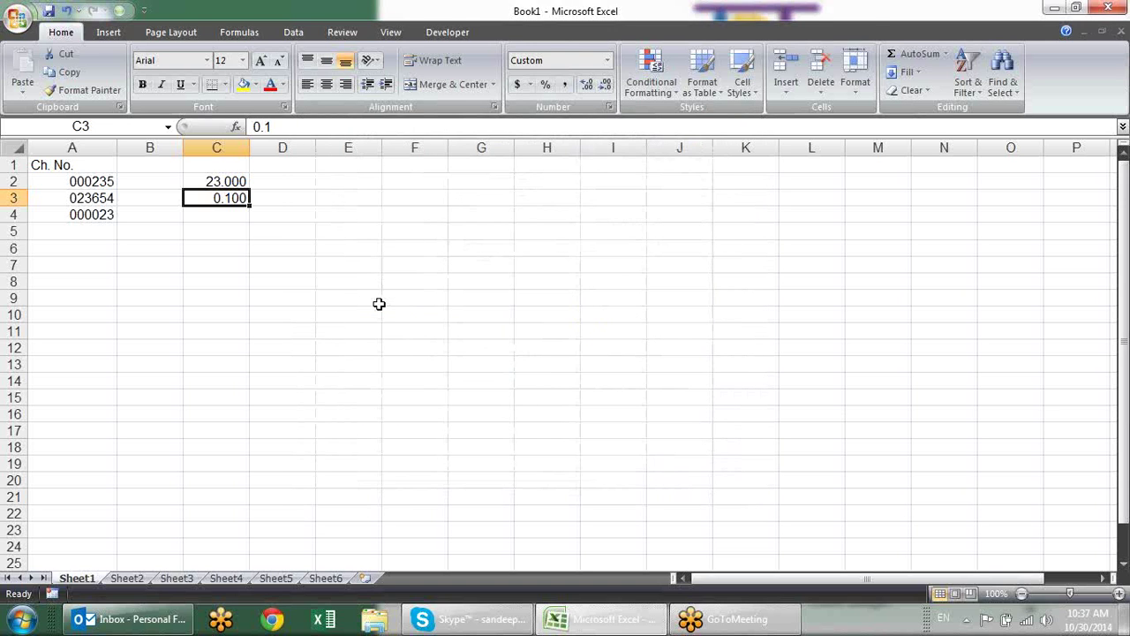
{"action": "key", "text": "ctrl+1"}
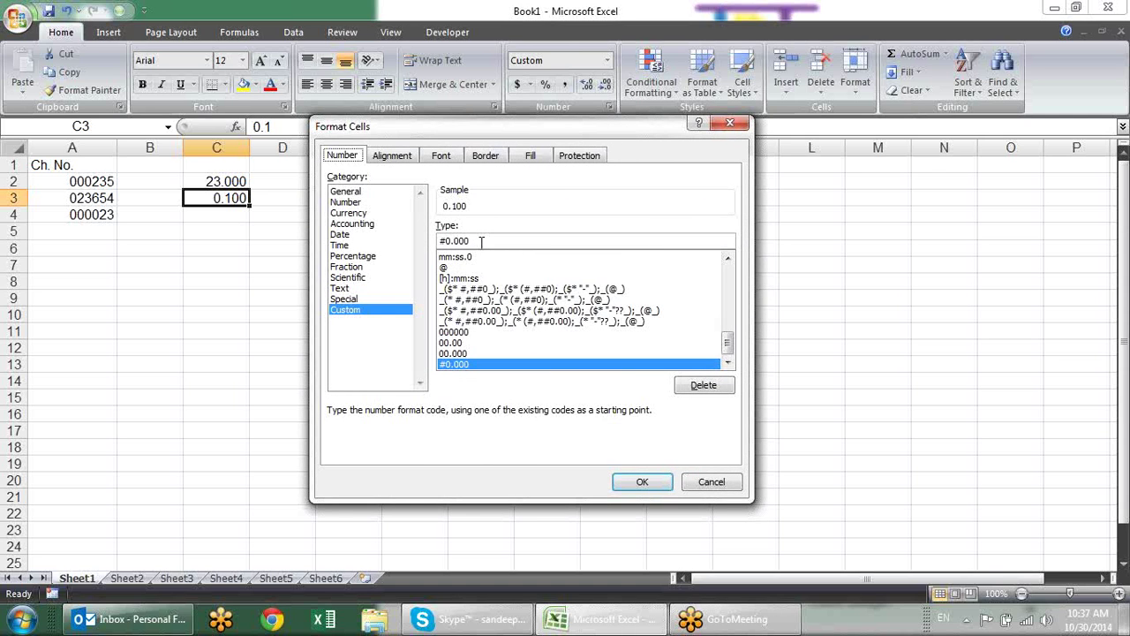
{"action": "left_click", "coordinate": [668, 481]}
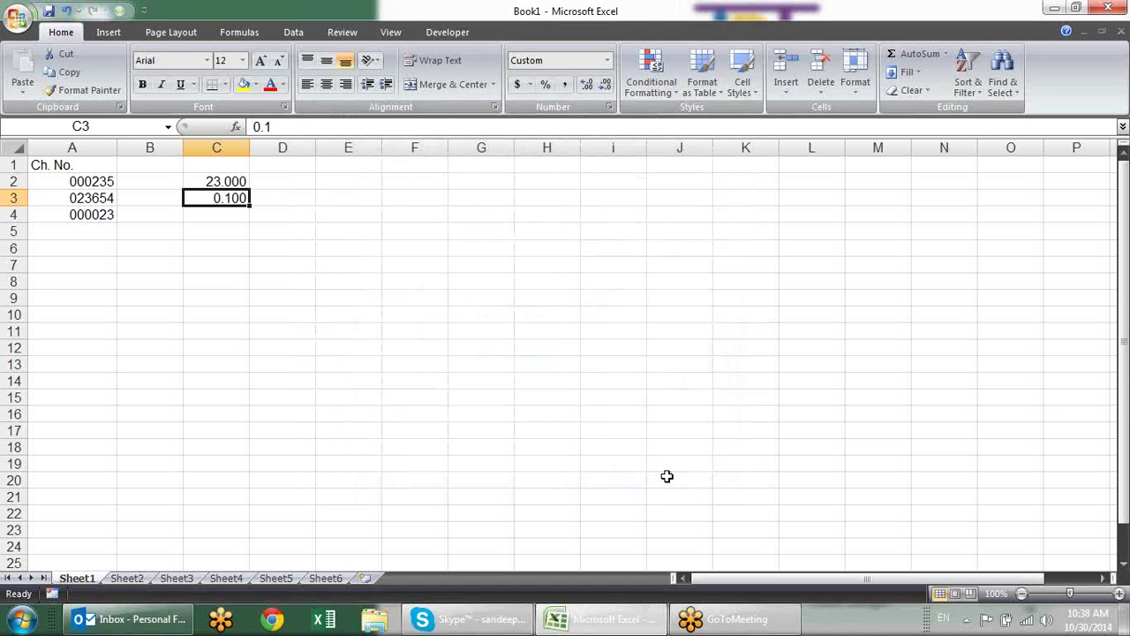
Enter 2.3 and then 22.3 in C3 to test the format, showing 22.300.
{"action": "type", "text": "2.3"}
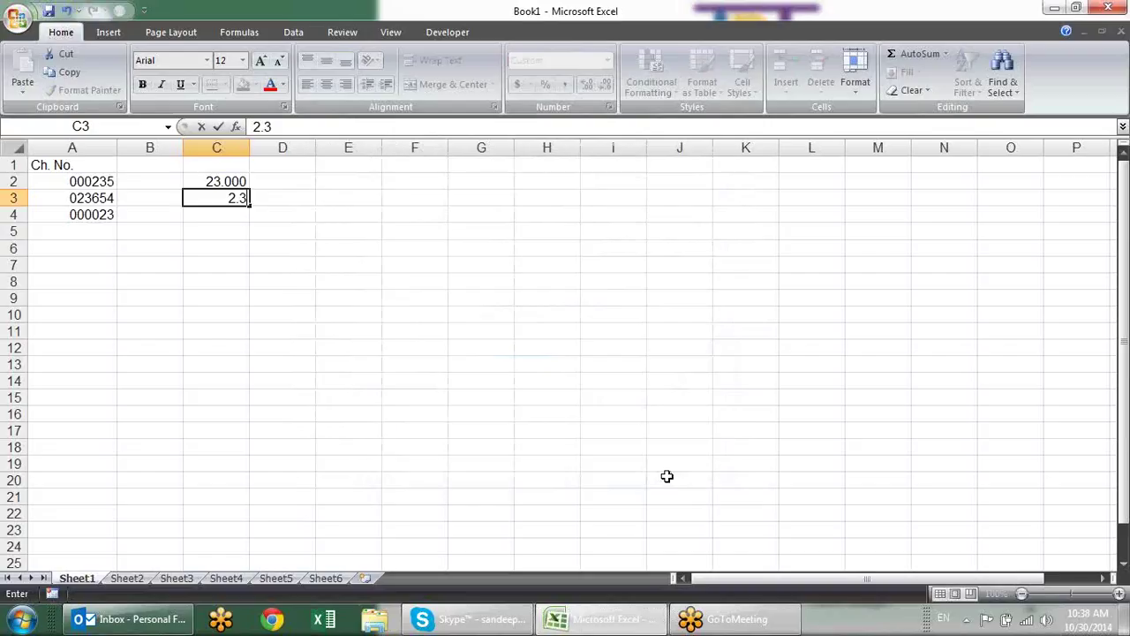
{"action": "key", "text": "Return"}
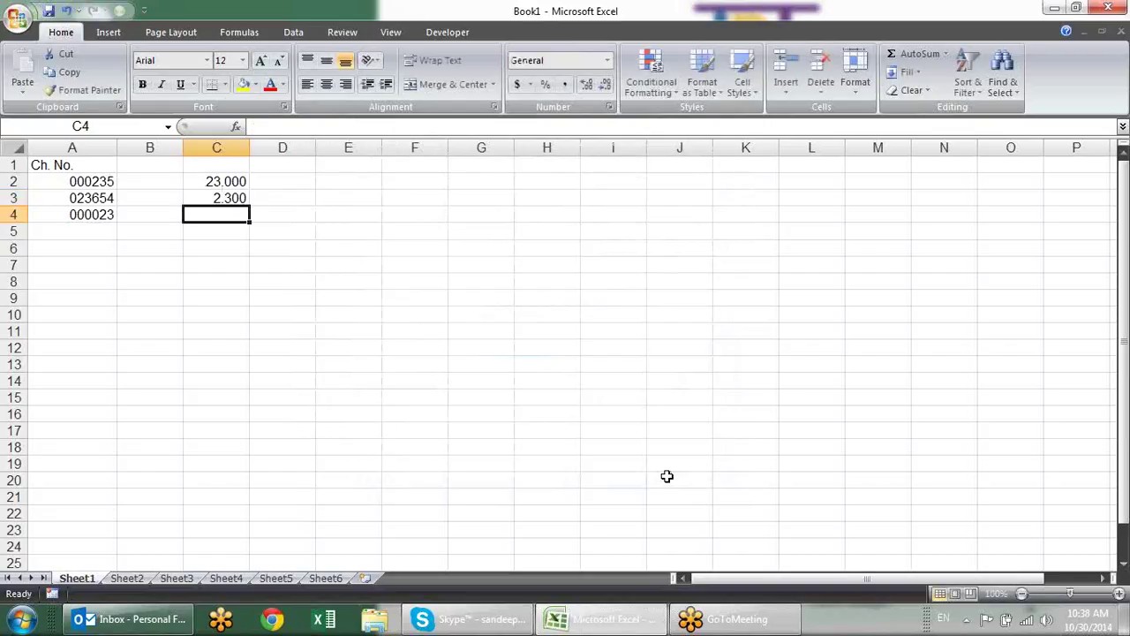
{"action": "key", "text": "Up"}
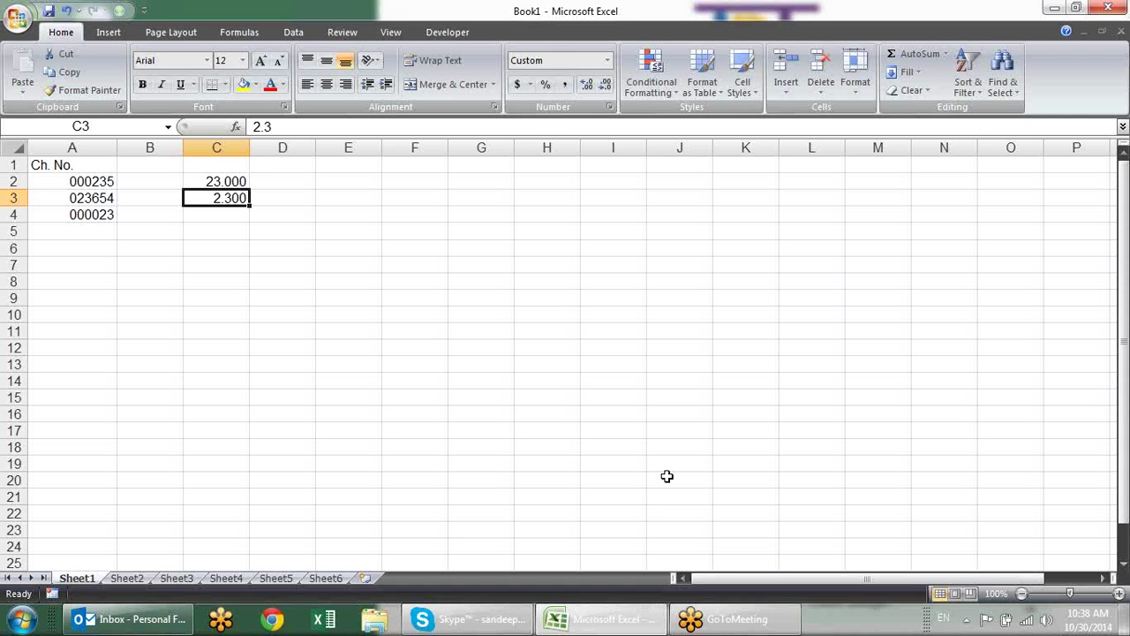
{"action": "key", "text": "Up"}
{"action": "key", "text": "shift+Down"}
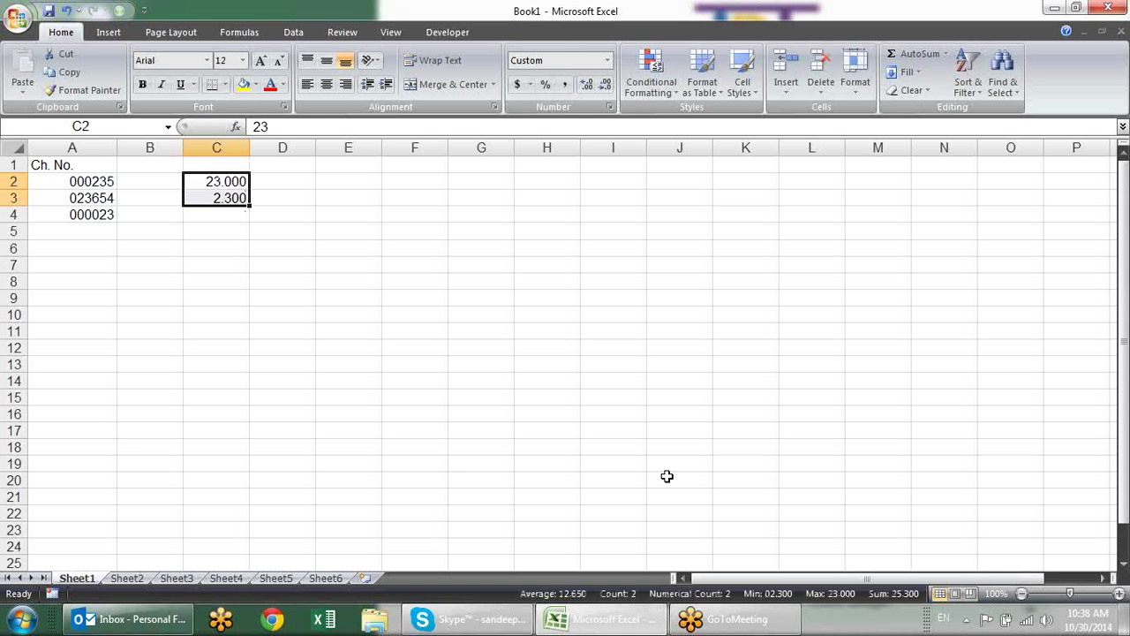
{"action": "key", "text": "Down"}
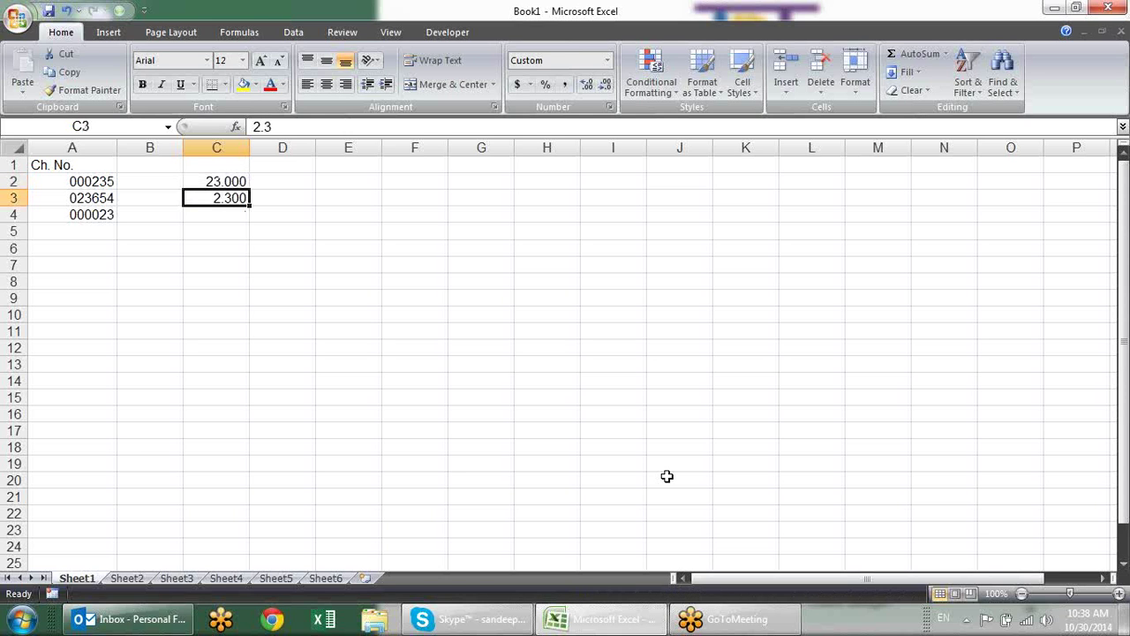
{"action": "type", "text": "22.3"}
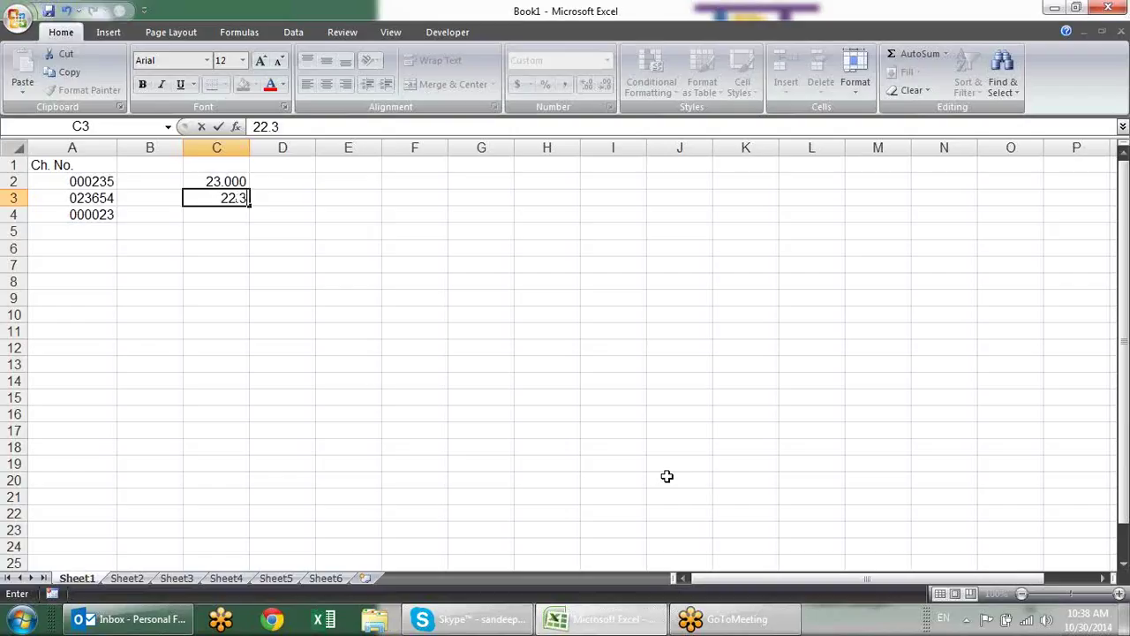
{"action": "key", "text": "Return"}
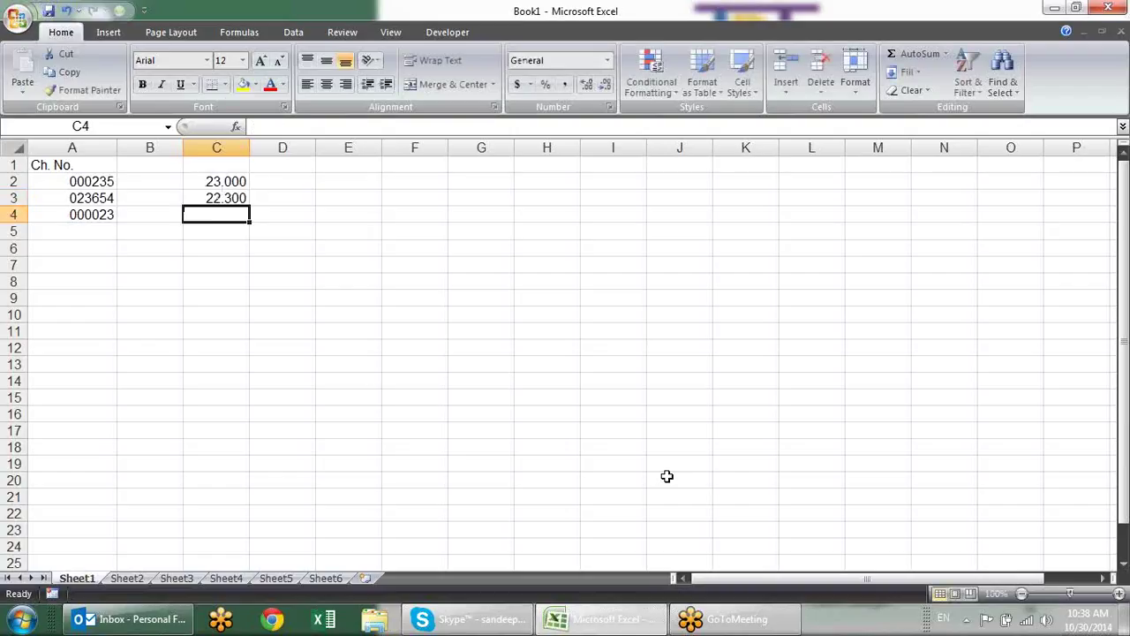
Clear the contents of cells C2 and C3.
{"action": "key", "text": "Up"}
{"action": "key", "text": "Up"}
{"action": "key", "text": "shift+Down"}
{"action": "key", "text": "Delete"}
{"action": "key", "text": "Down"}
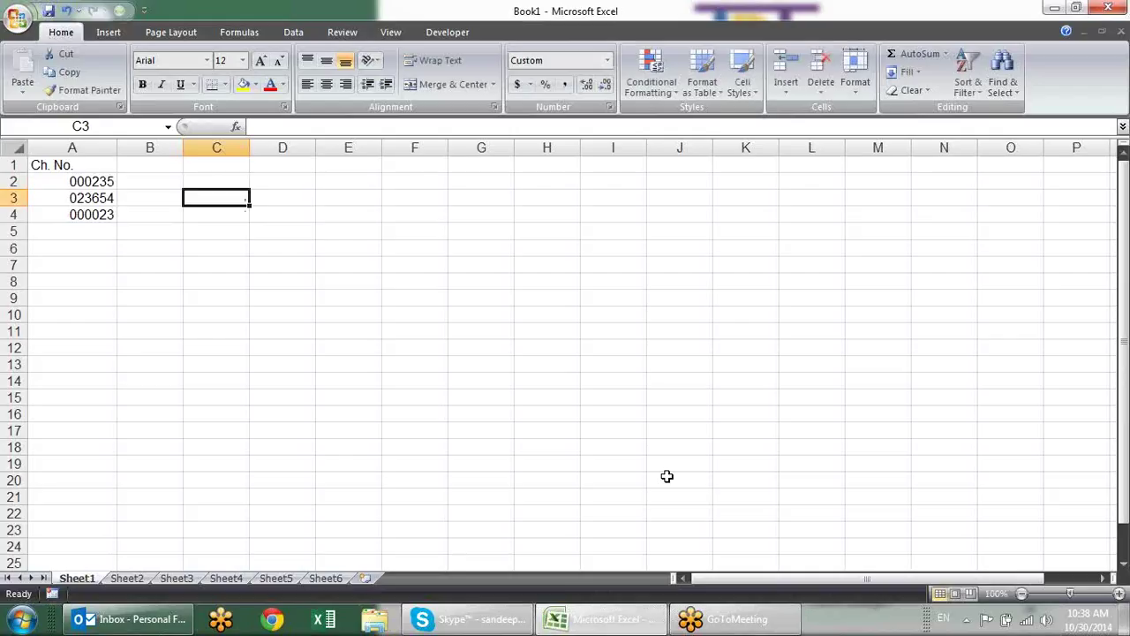
Enter 123456789 in cell C2.
{"action": "key", "text": "Up"}
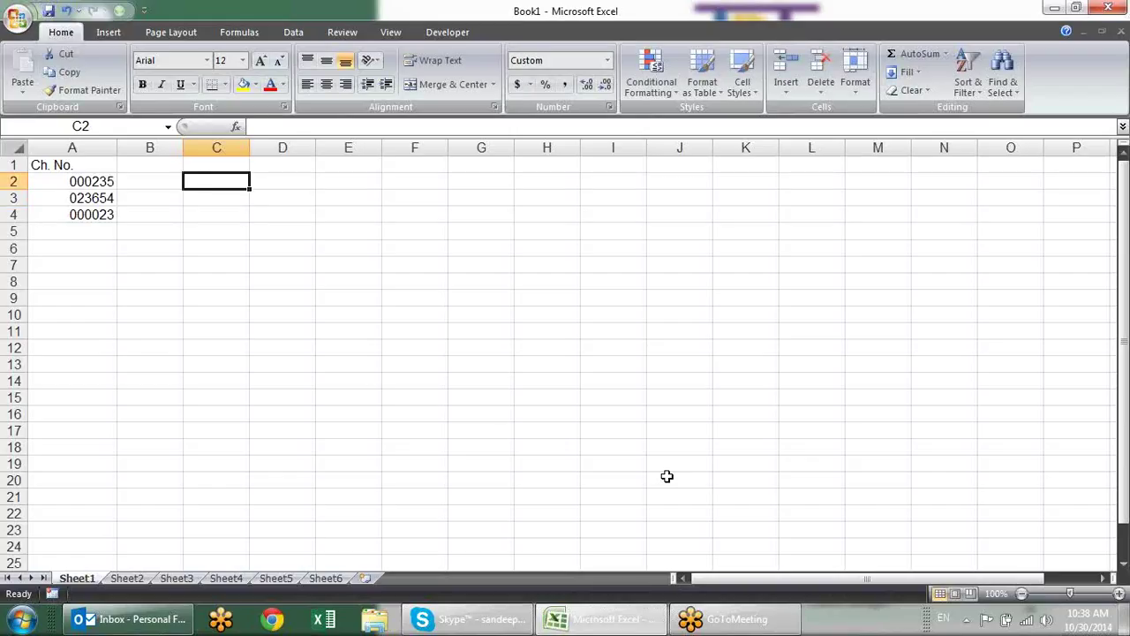
{"action": "type", "text": "123456789"}
{"action": "key", "text": "Return"}
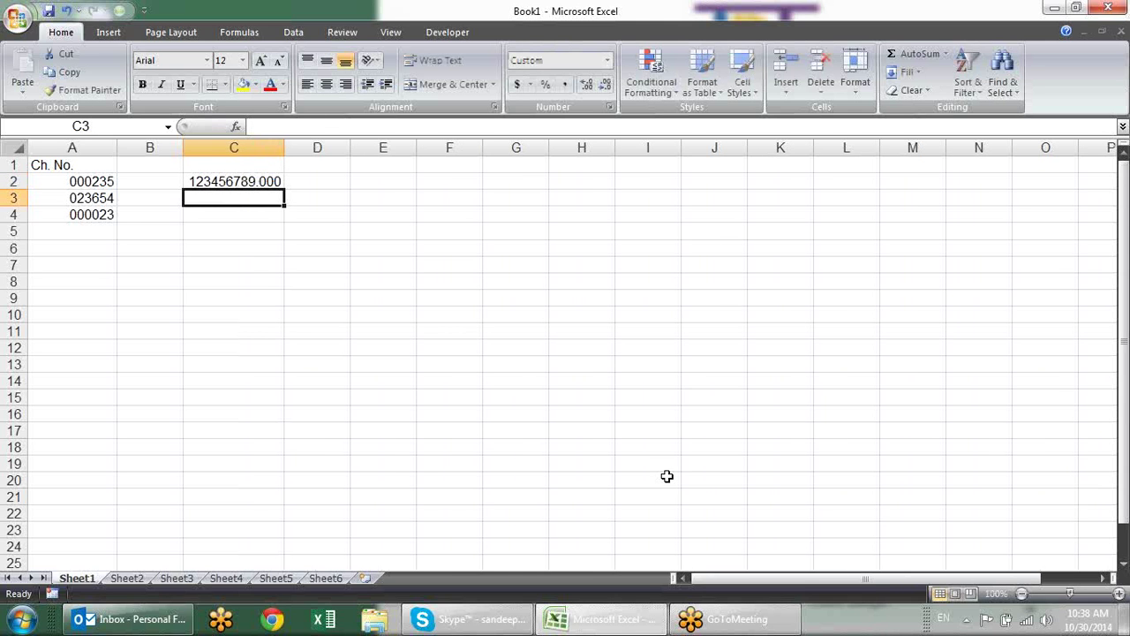
{"action": "key", "text": "Up"}
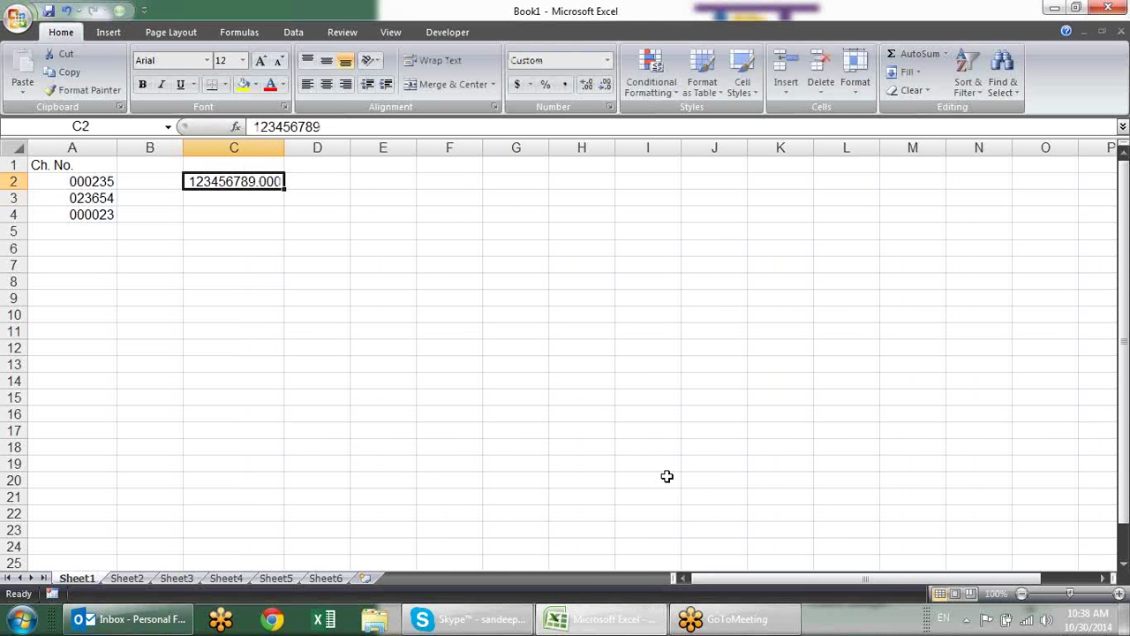
Apply the custom format ###-###-### to C2 so it shows 123-456-789.
{"action": "key", "text": "ctrl+1"}
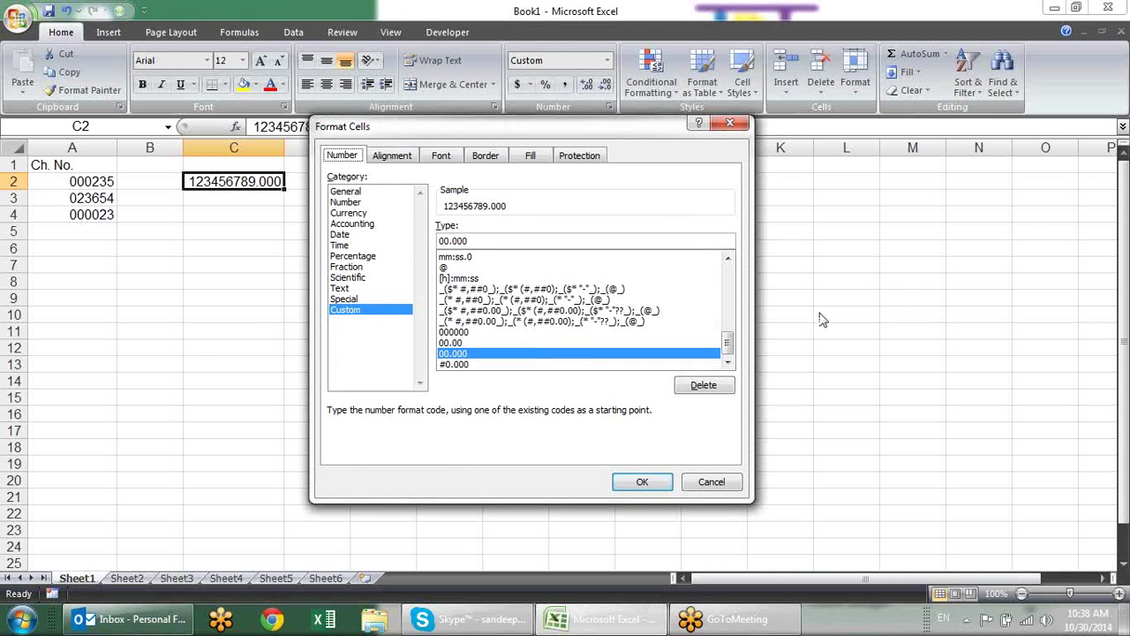
{"action": "key", "text": "alt+t"}
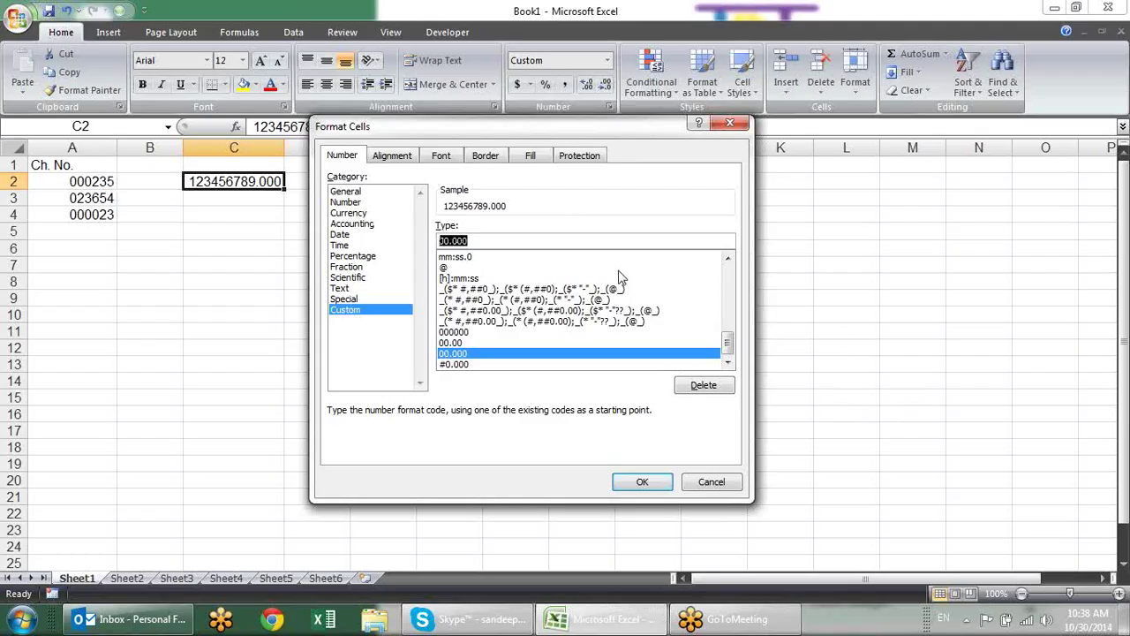
{"action": "type", "text": "###"}
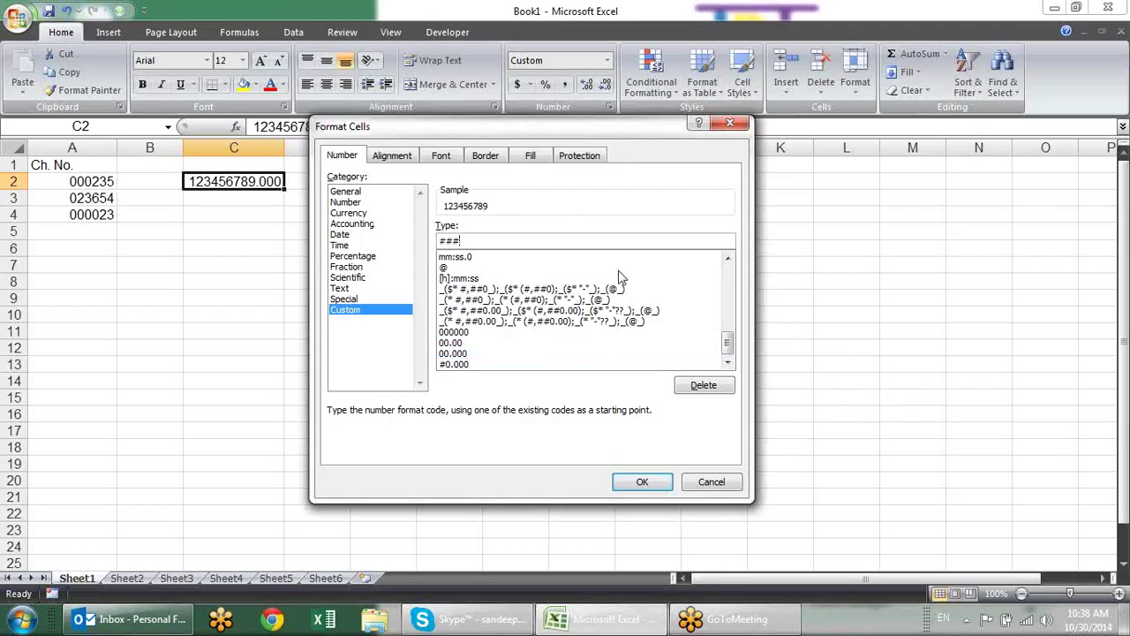
{"action": "type", "text": "-"}
{"action": "type", "text": "###"}
{"action": "type", "text": "###"}
{"action": "left_click", "coordinate": [643, 481]}
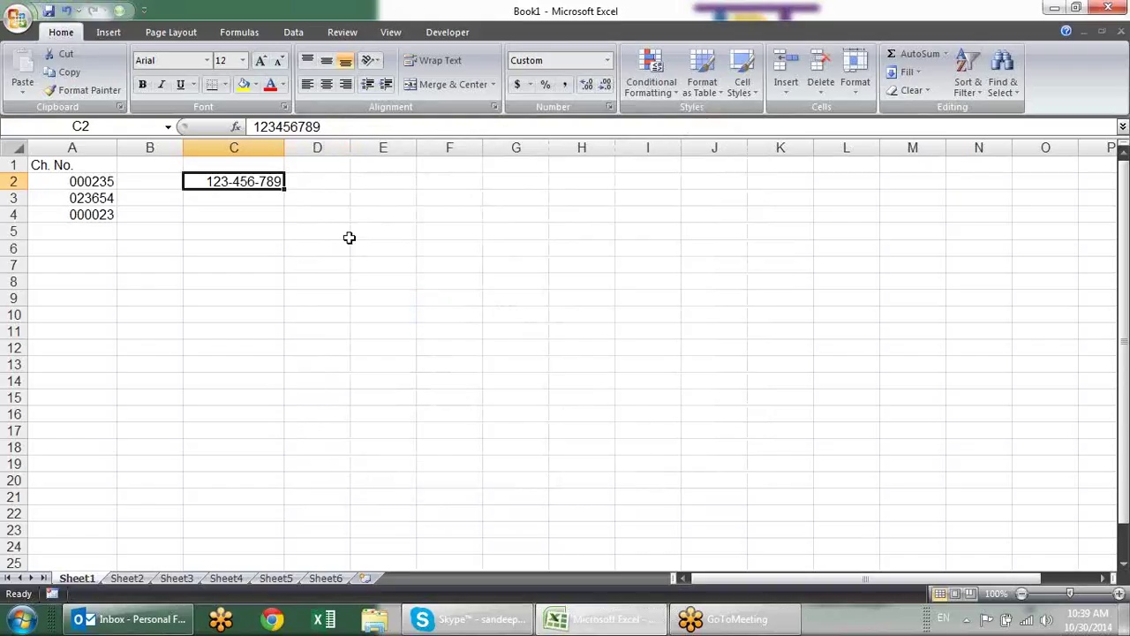
{"action": "type", "text": "12345678910"}
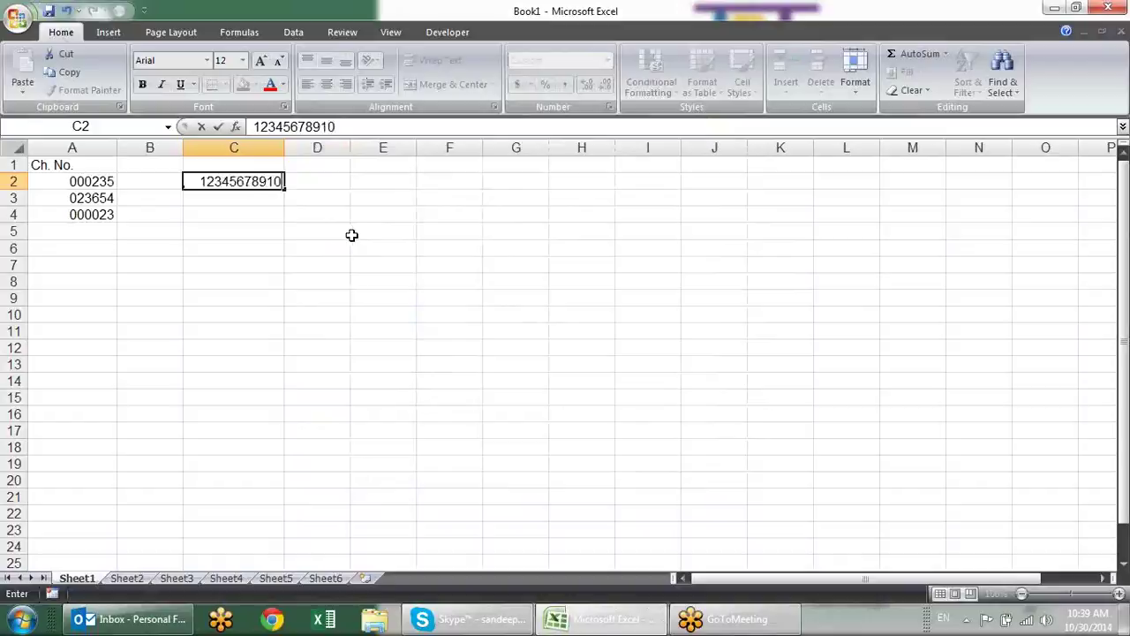
{"action": "key", "text": "Return"}
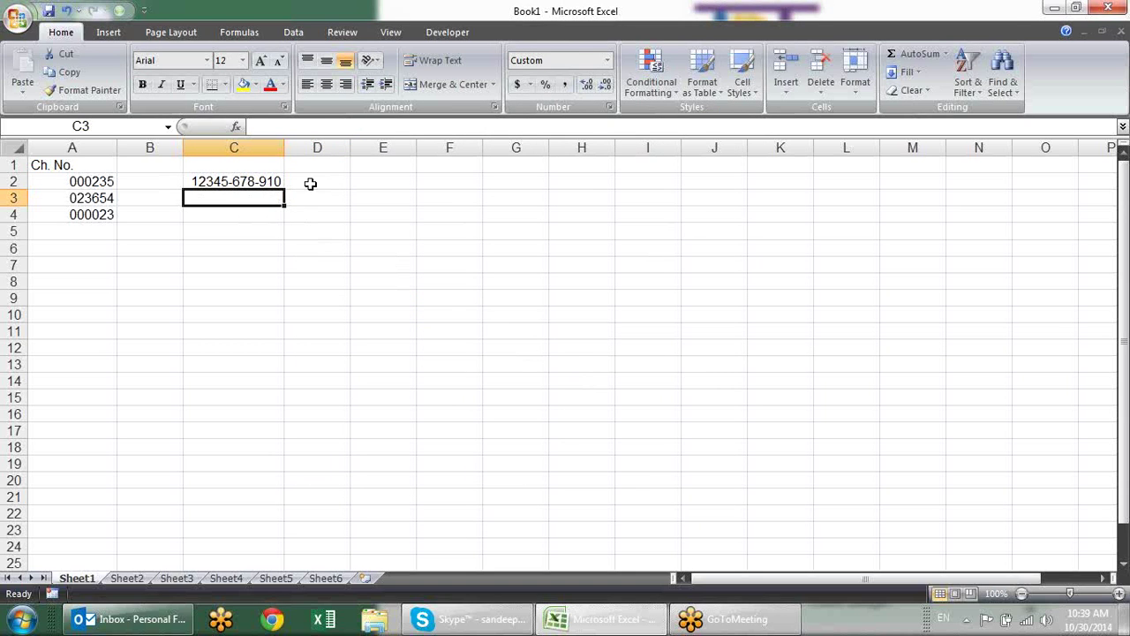
{"action": "left_click", "coordinate": [278, 181]}
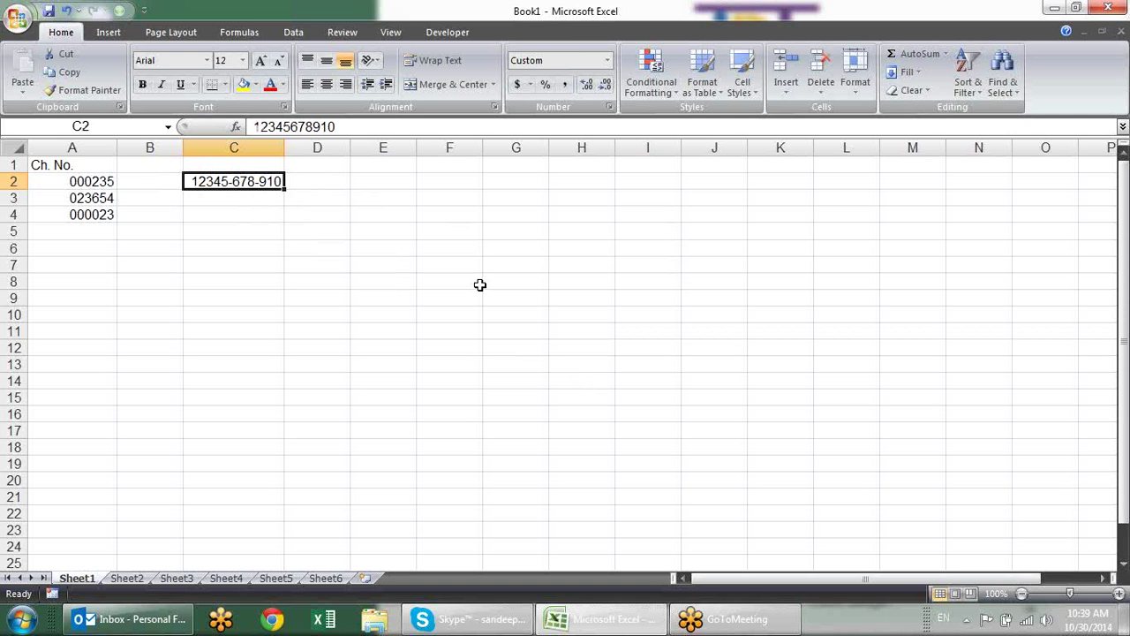
{"action": "key", "text": "Delete"}
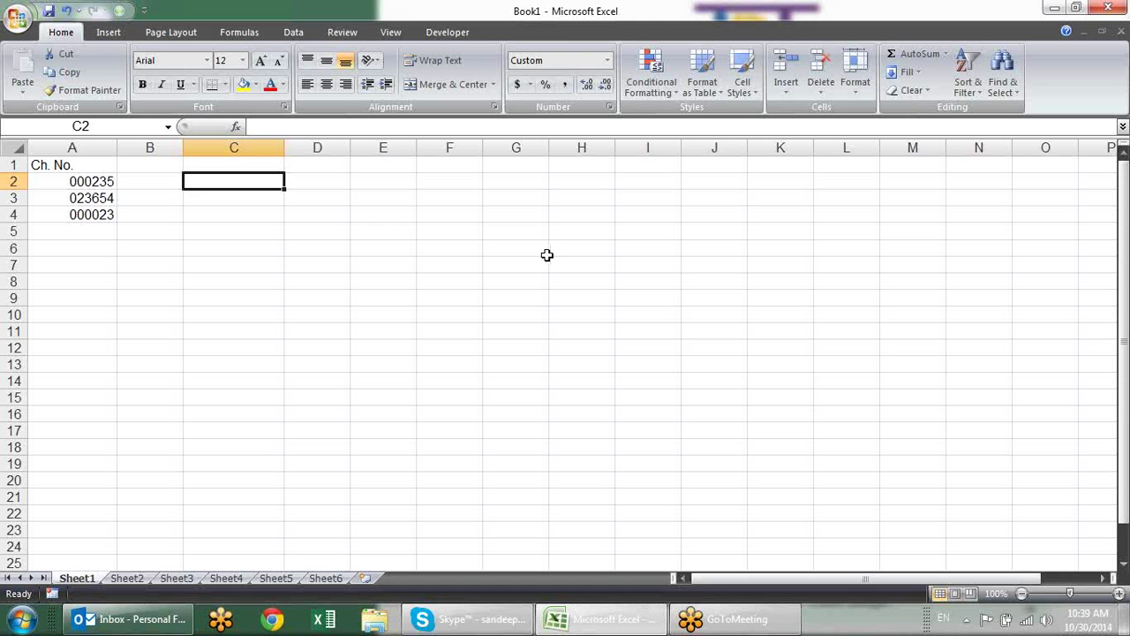
Select C2:C4 and look through the Special and Custom number format categories.
{"action": "left_click_drag", "start_coordinate": [217, 186], "coordinate": [222, 215]}
{"action": "key", "text": "ctrl+1"}
{"action": "left_click", "coordinate": [388, 300]}
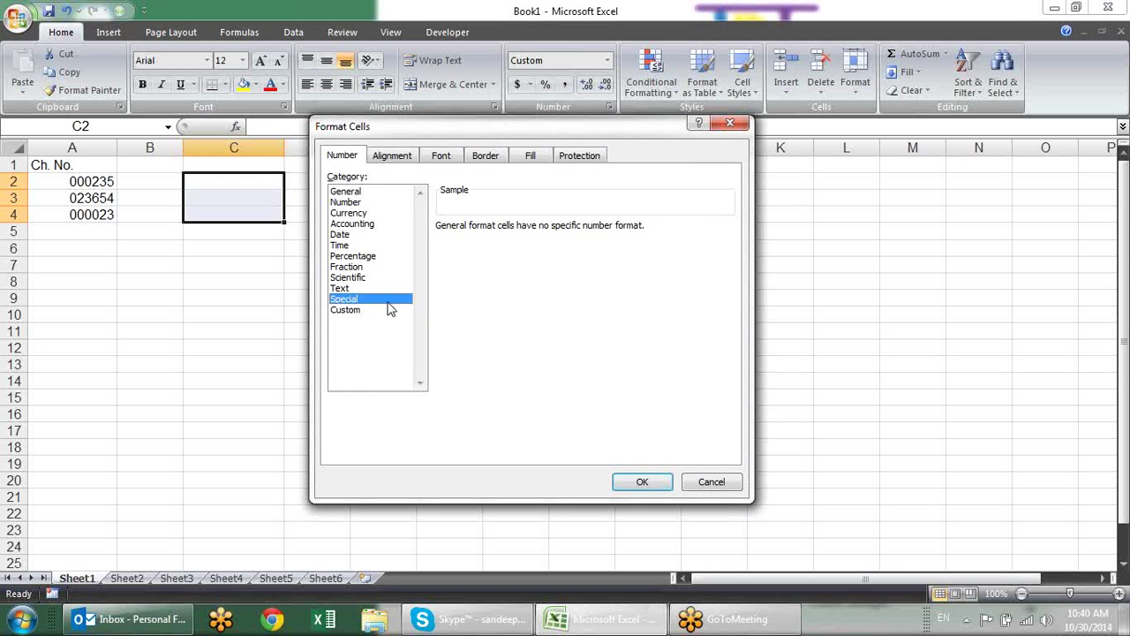
{"action": "left_click", "coordinate": [388, 310]}
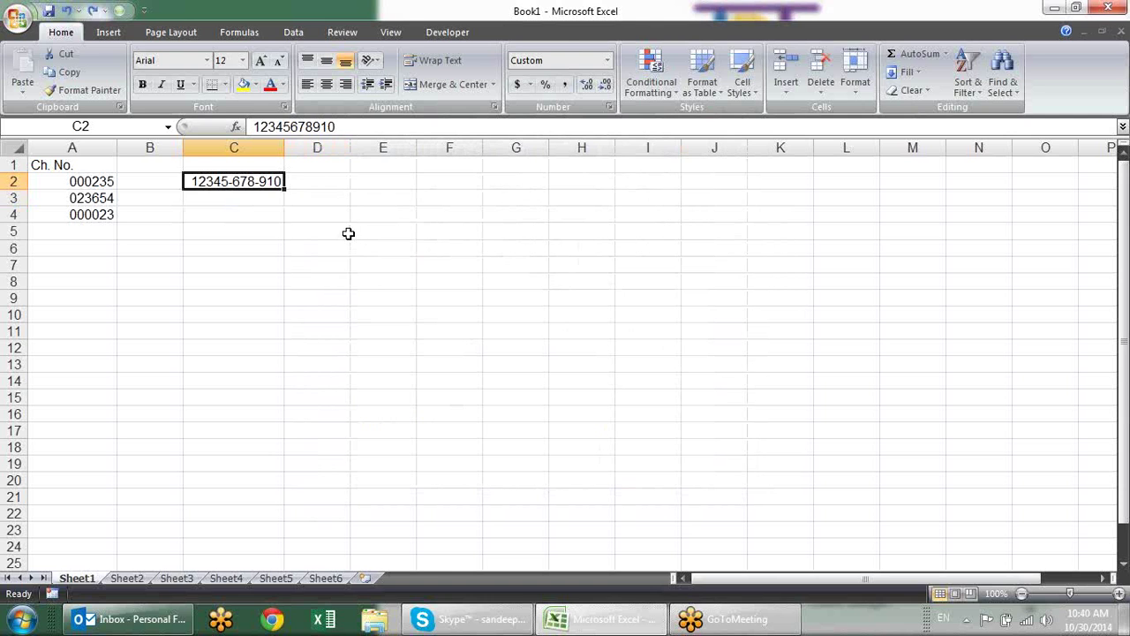
Try an extra # on the ###-###-### format, revert it, and widen column D.
{"action": "key", "text": "ctrl+1"}
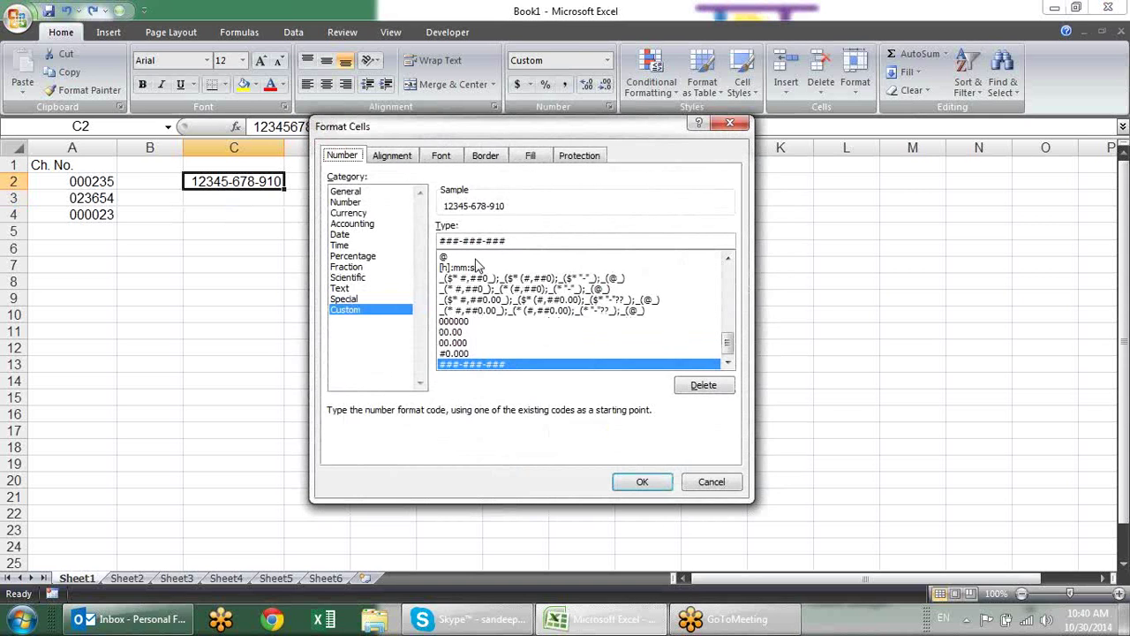
{"action": "left_click", "coordinate": [562, 241]}
{"action": "type", "text": "#"}
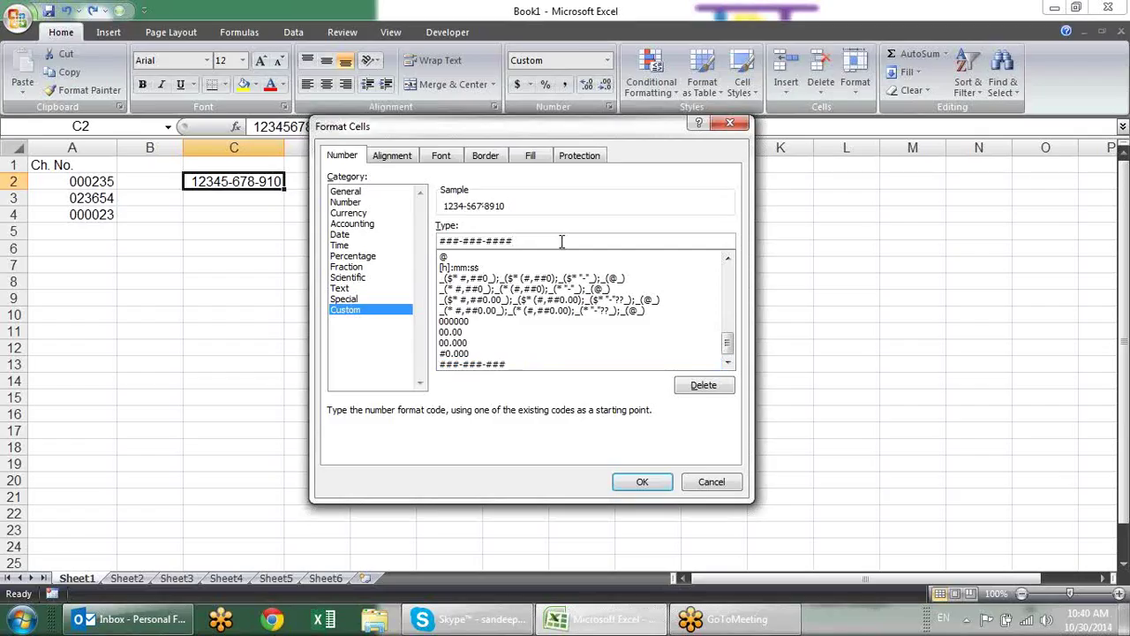
{"action": "key", "text": "BackSpace"}
{"action": "key", "text": "Return"}
{"action": "key", "text": "Down"}
{"action": "key", "text": "Up"}
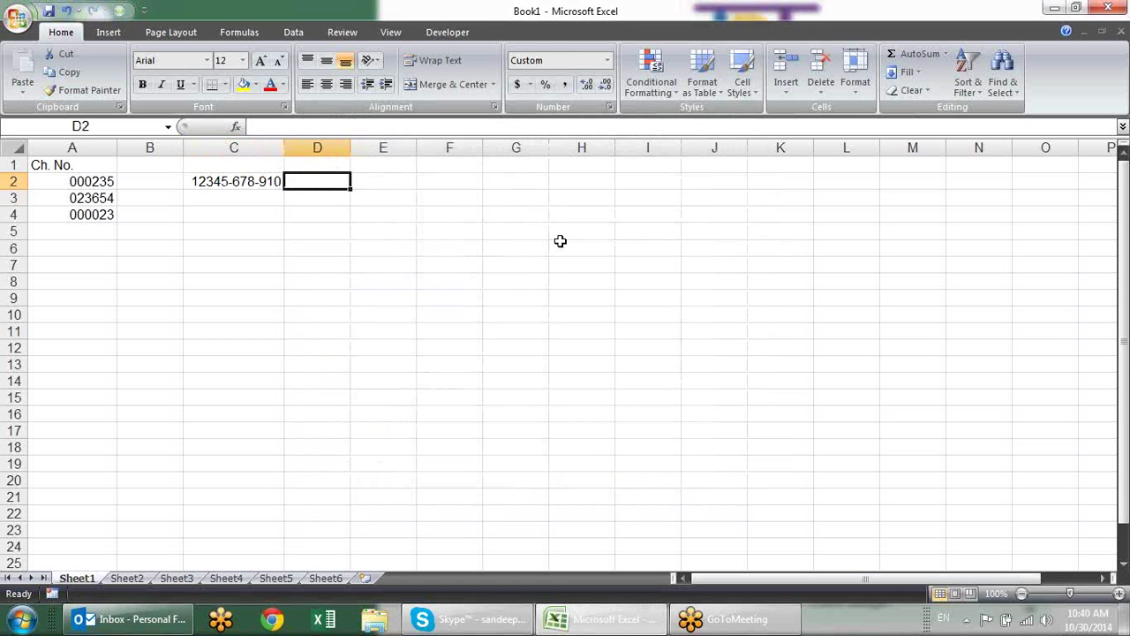
{"action": "left_click_drag", "start_coordinate": [350, 154], "coordinate": [422, 152]}
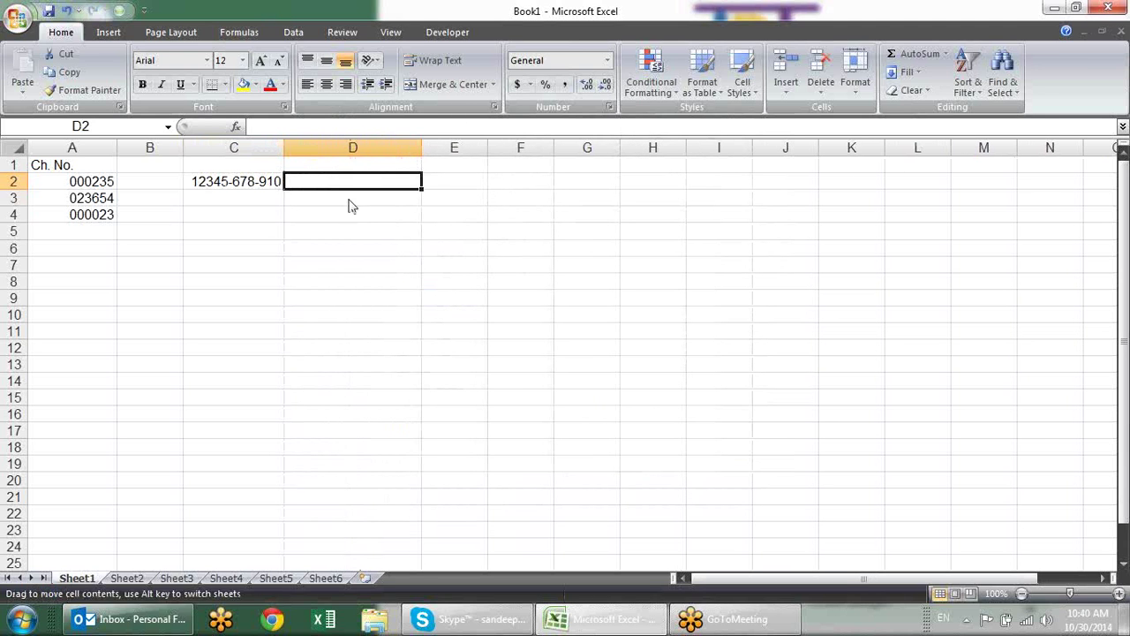
Give cells D2:D7 the custom number format '+91 #'.
{"action": "left_click", "coordinate": [353, 244]}
{"action": "left_click_drag", "start_coordinate": [353, 182], "coordinate": [368, 273]}
{"action": "left_click_drag", "start_coordinate": [361, 179], "coordinate": [388, 256]}
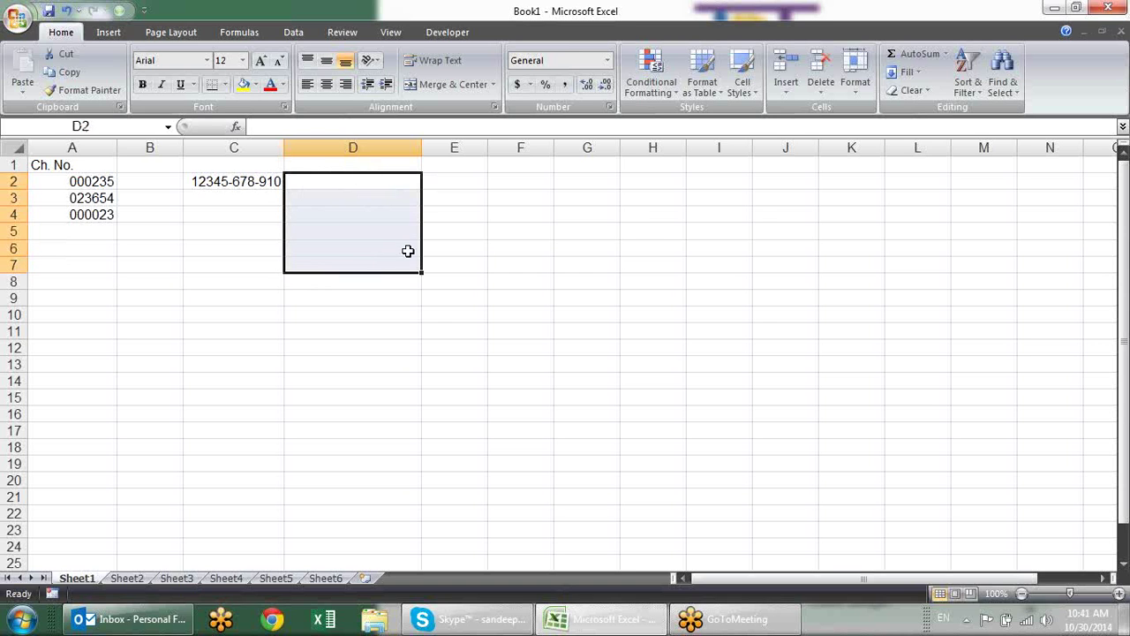
{"action": "key", "text": "ctrl+1"}
{"action": "left_click", "coordinate": [396, 310]}
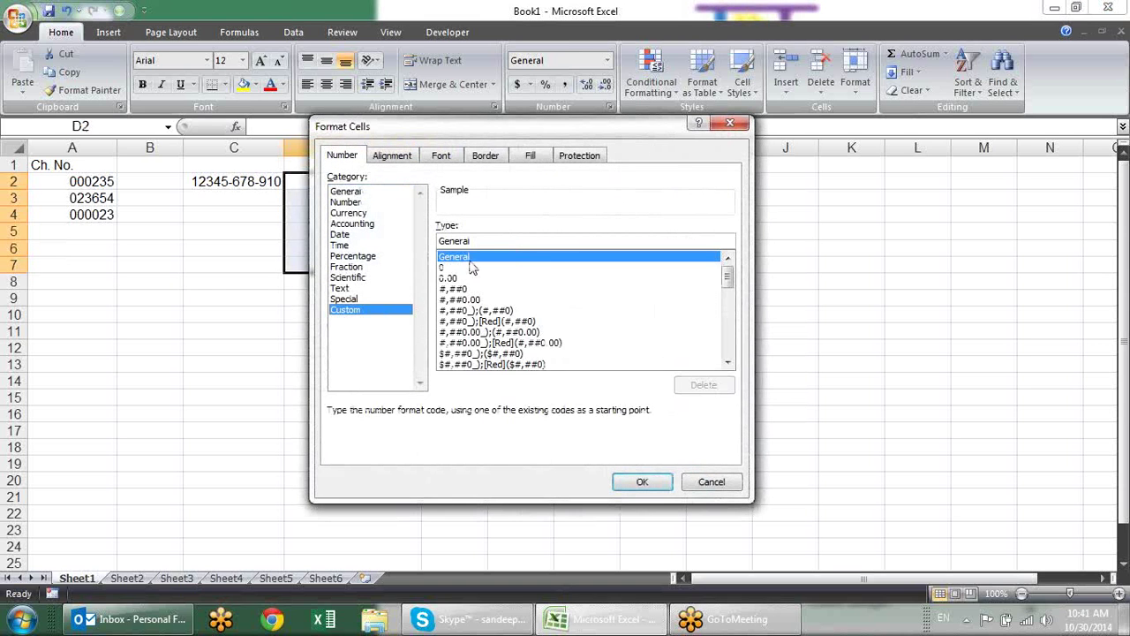
{"action": "left_click_drag", "start_coordinate": [497, 241], "coordinate": [391, 244]}
{"action": "type", "text": "+91"}
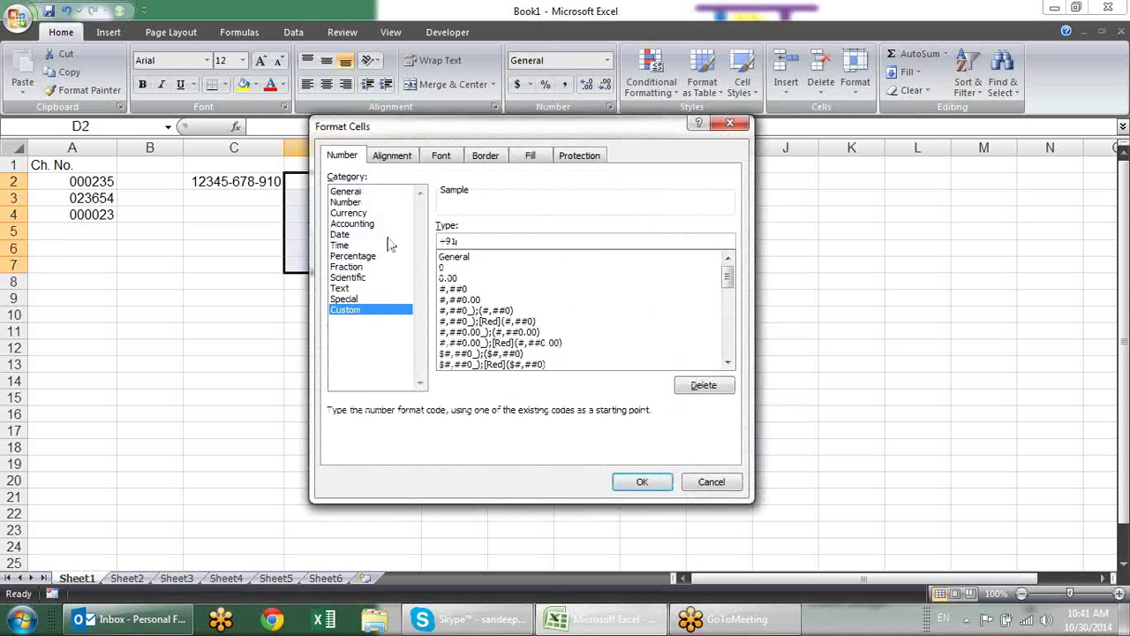
{"action": "type", "text": " #"}
{"action": "key", "text": "BackSpace"}
{"action": "key", "text": "BackSpace"}
{"action": "type", "text": "#"}
{"action": "left_click", "coordinate": [647, 481]}
Enter a phone number in D2, which displays with the +91 prefix.
{"action": "left_click", "coordinate": [353, 182]}
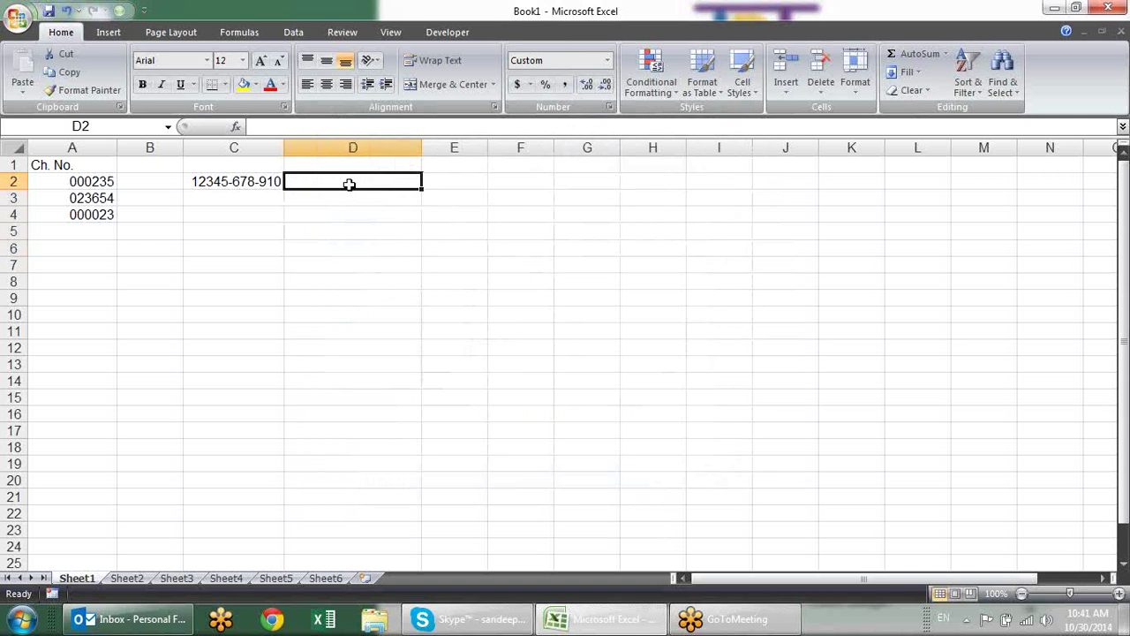
{"action": "key", "text": "Return"}
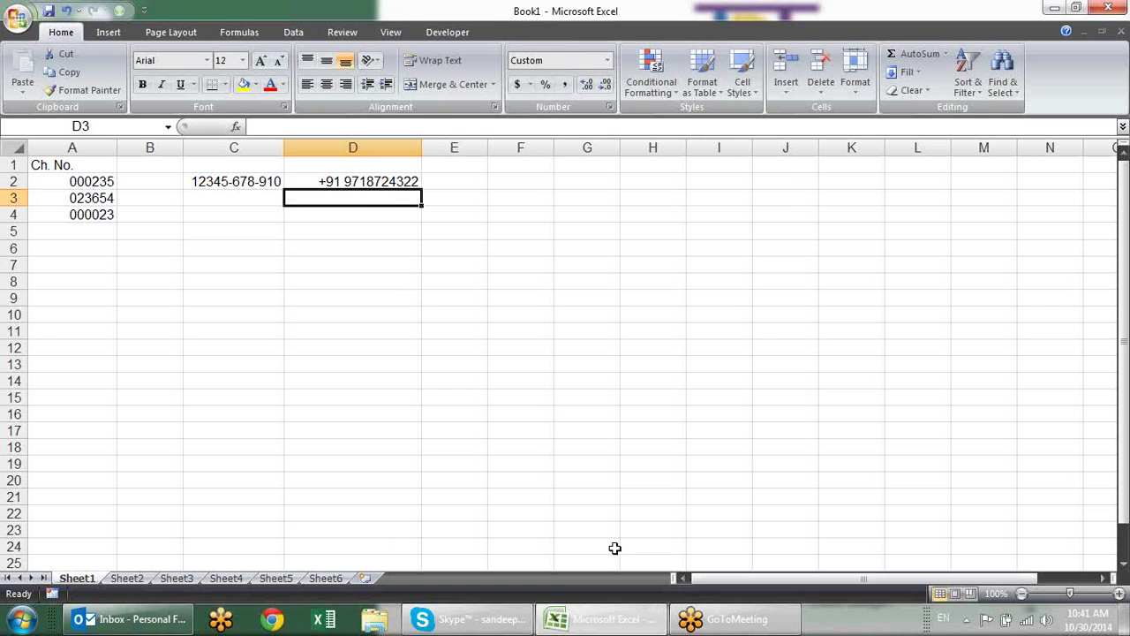
Select D2:D5 and experiment with the # placeholder in the '+91 #' format code.
{"action": "left_click", "coordinate": [377, 182]}
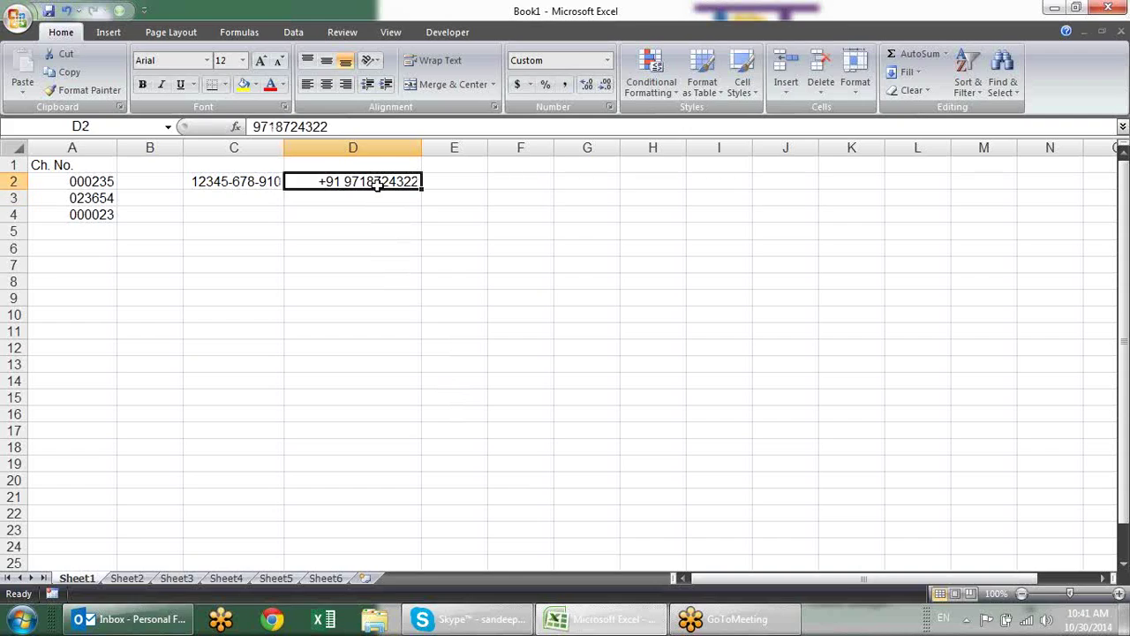
{"action": "left_click_drag", "start_coordinate": [377, 183], "coordinate": [389, 233]}
{"action": "key", "text": "ctrl+1"}
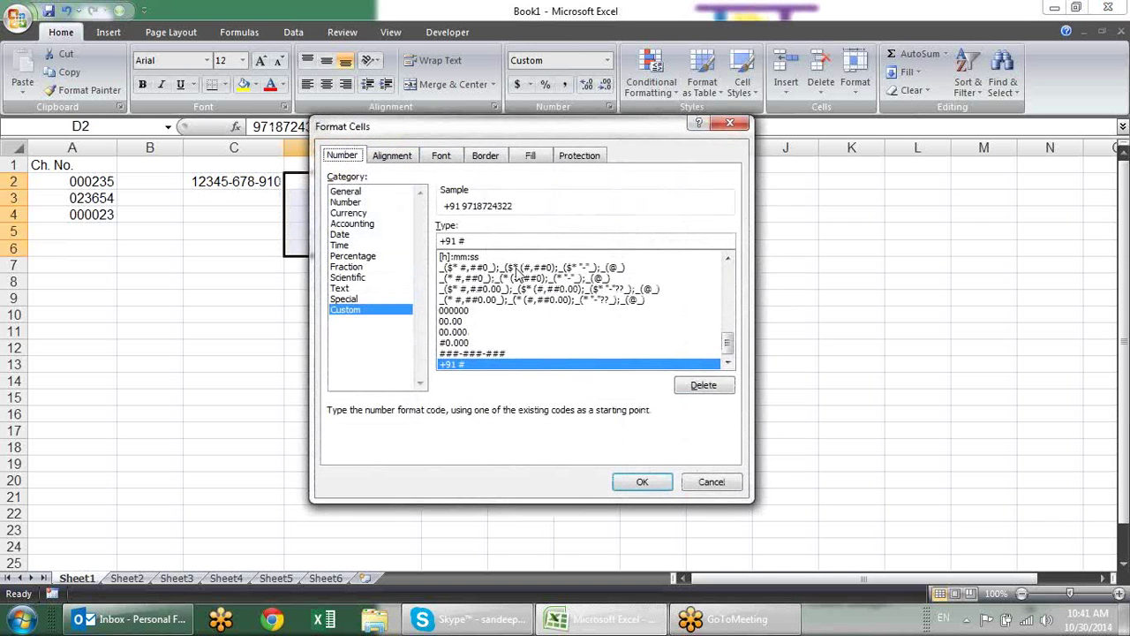
{"action": "left_click", "coordinate": [477, 244]}
{"action": "key", "text": "BackSpace"}
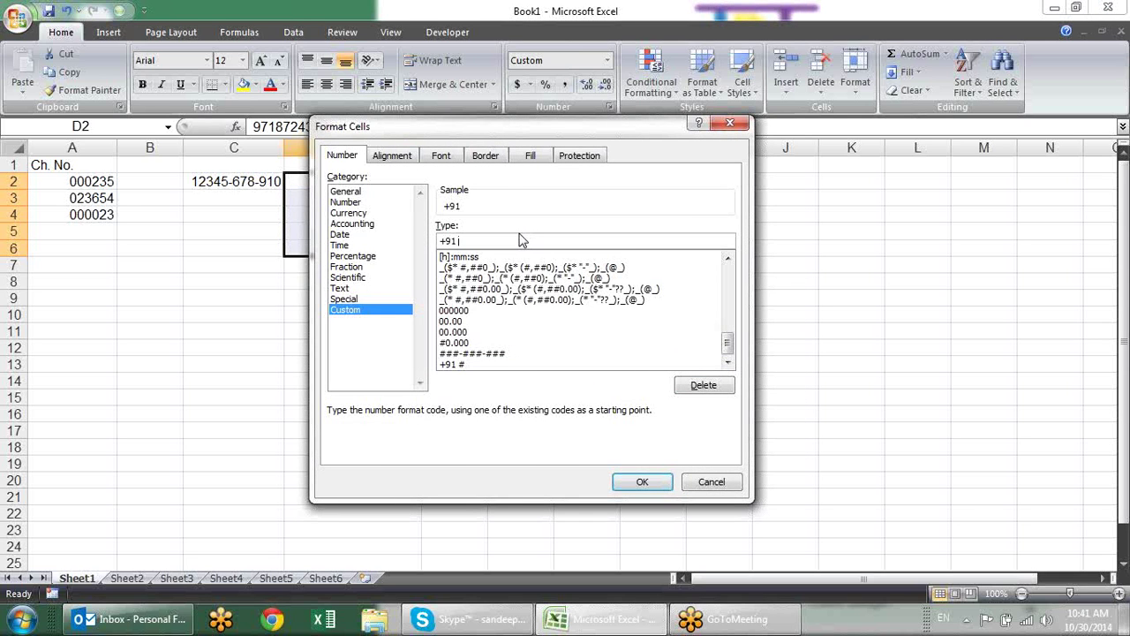
{"action": "type", "text": "#"}
{"action": "key", "text": "BackSpace"}
Replace the placeholder so D2:D5 use the custom format '+91 0'.
{"action": "left_click", "coordinate": [442, 241]}
{"action": "type", "text": "#"}
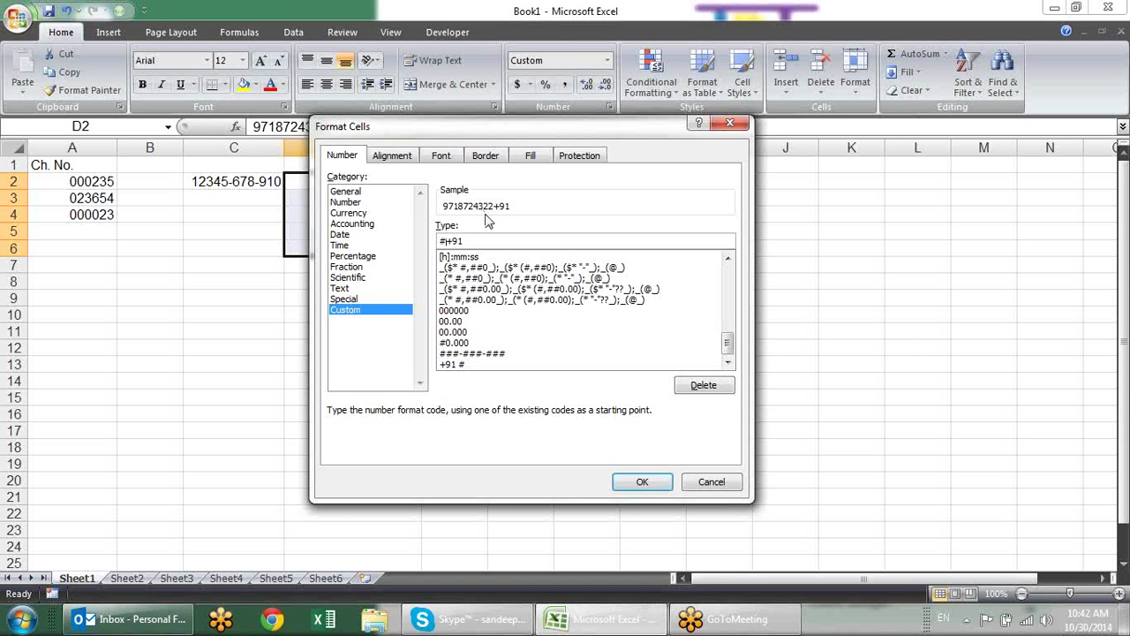
{"action": "key", "text": "BackSpace"}
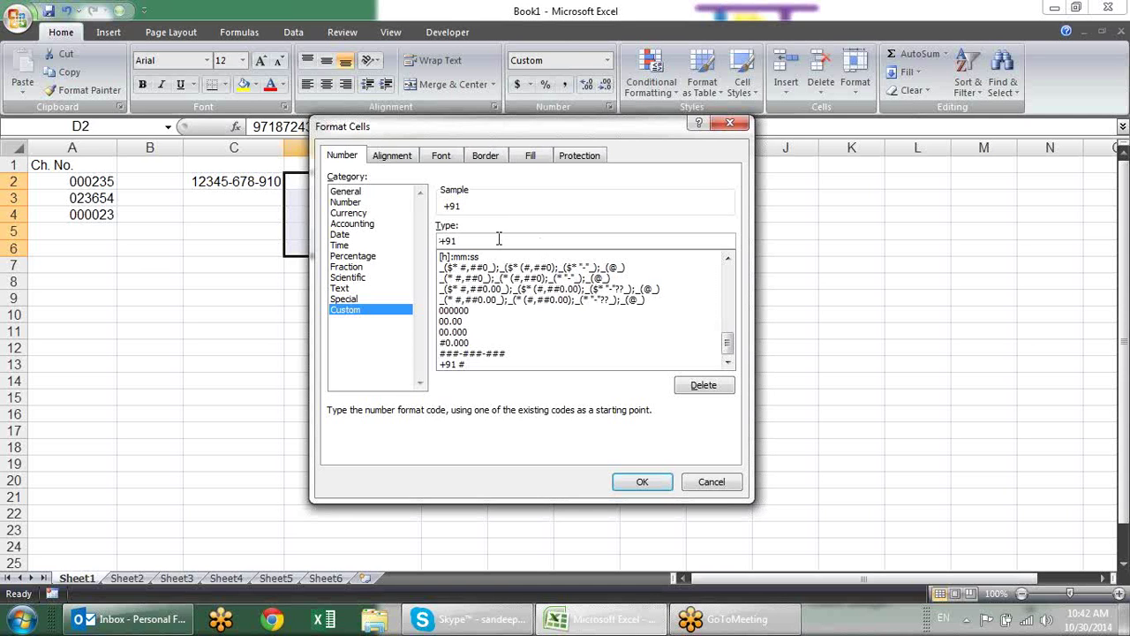
{"action": "type", "text": "#"}
{"action": "key", "text": "BackSpace"}
{"action": "type", "text": "0"}
{"action": "key", "text": "Return"}
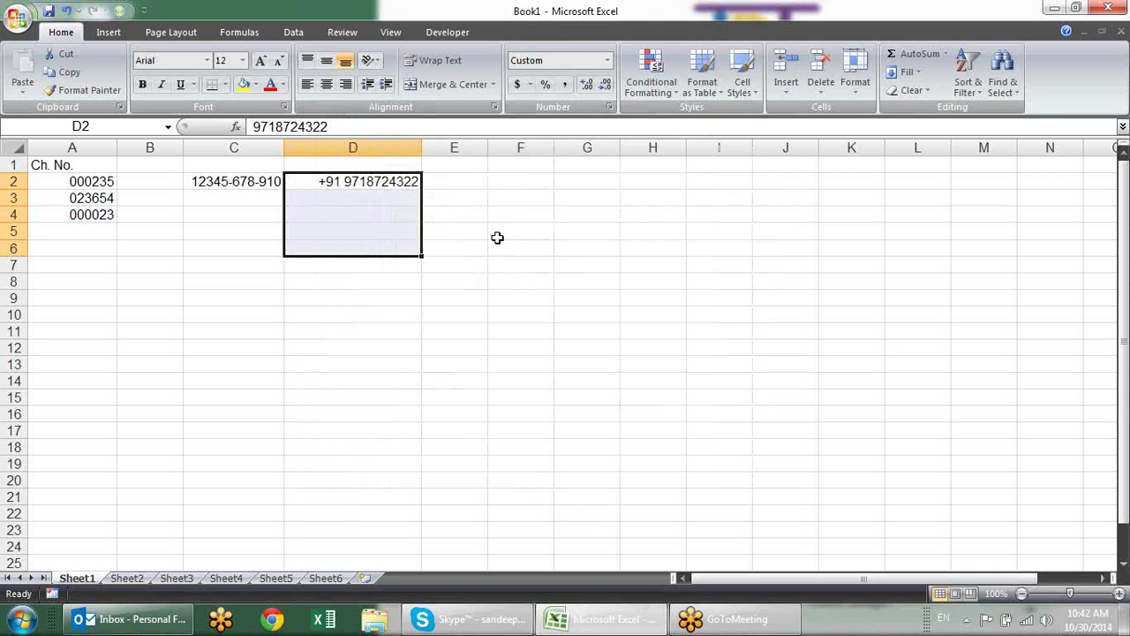
{"action": "left_click", "coordinate": [399, 195]}
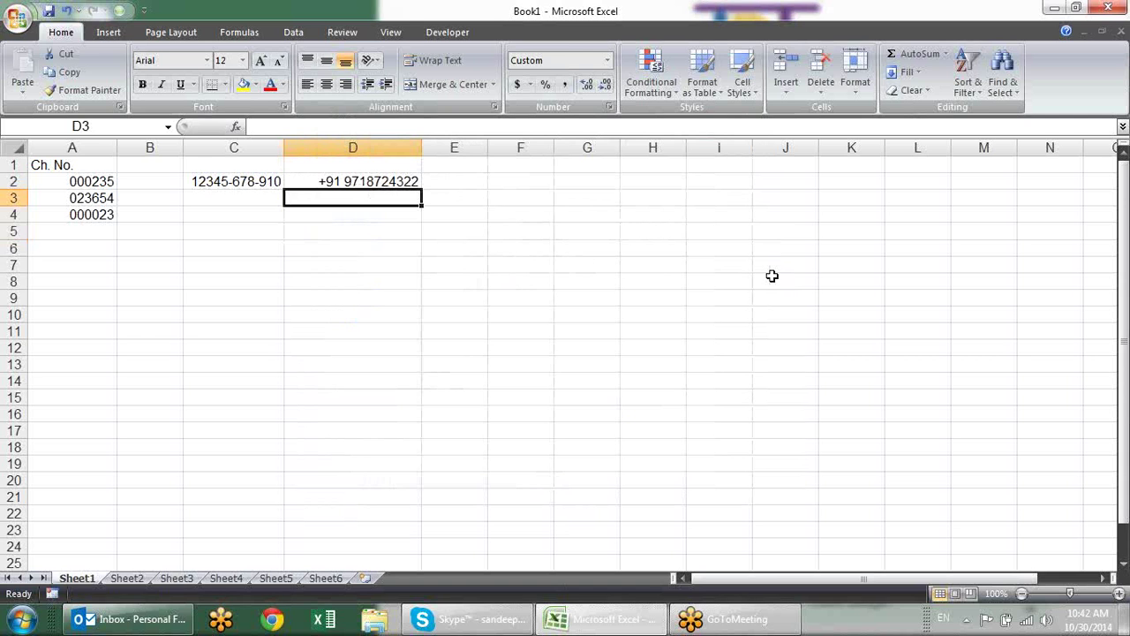
Enter 0 in D3 and then clear the cell again.
{"action": "type", "text": "0"}
{"action": "key", "text": "Return"}
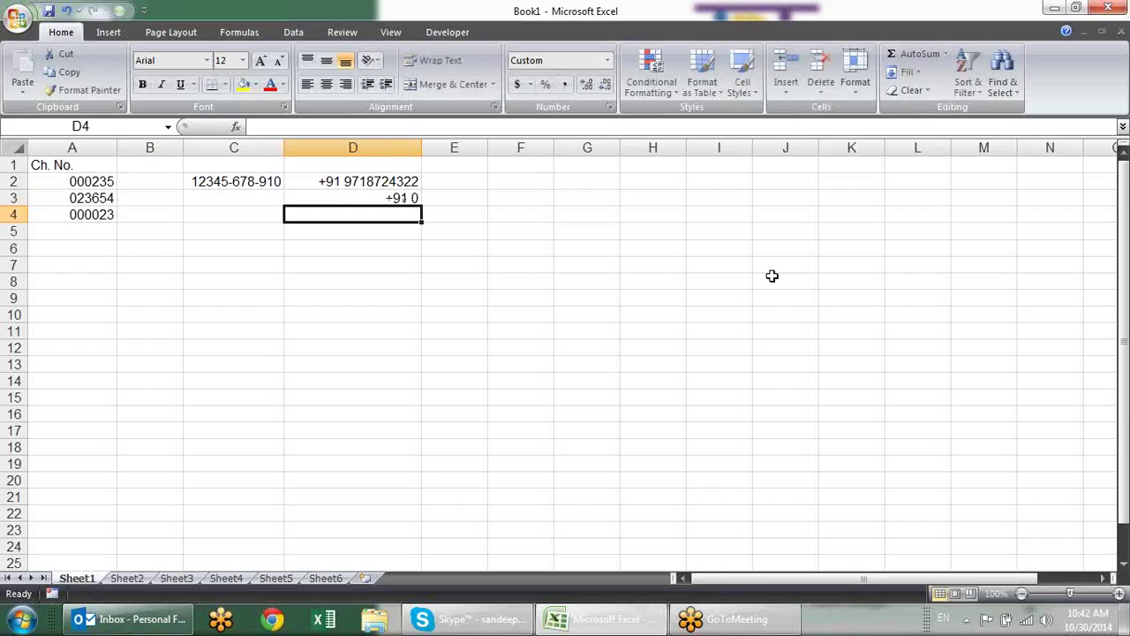
{"action": "key", "text": "Up"}
{"action": "key", "text": "Delete"}
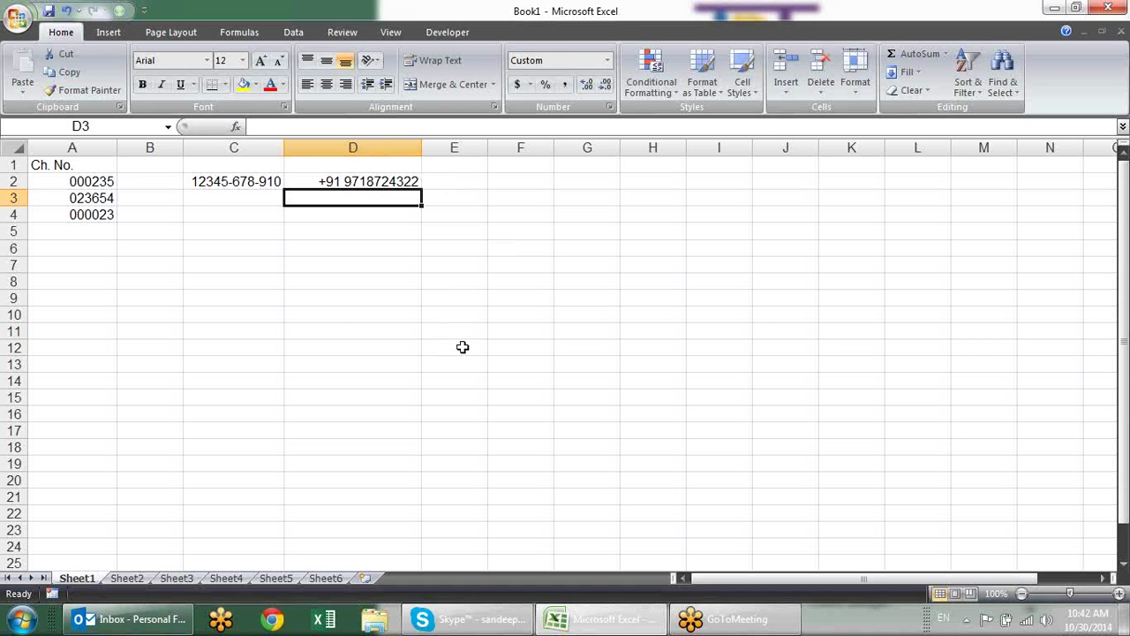
{"action": "key", "text": "ctrl+1"}
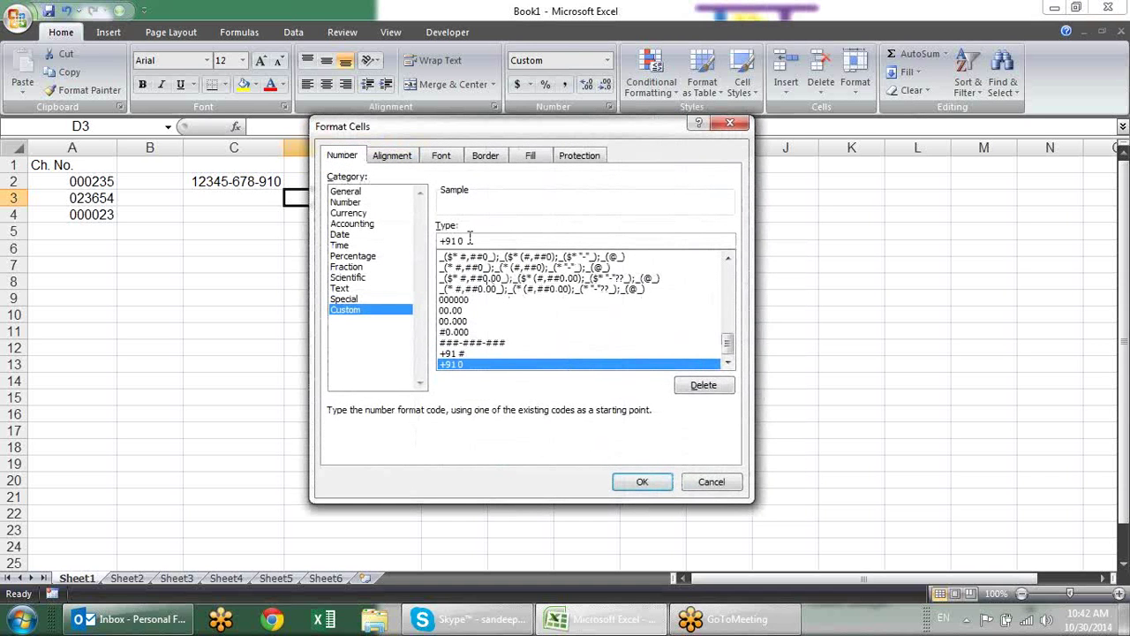
{"action": "type", "text": "000000000"}
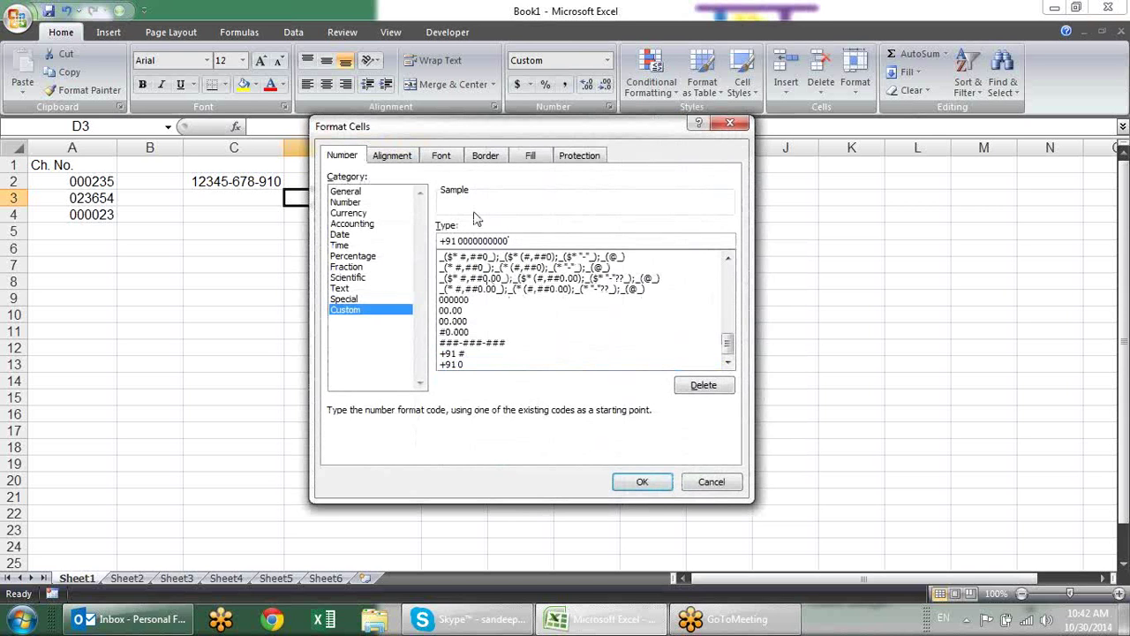
{"action": "key", "text": "Return"}
{"action": "type", "text": "9718525"}
{"action": "key", "text": "Return"}
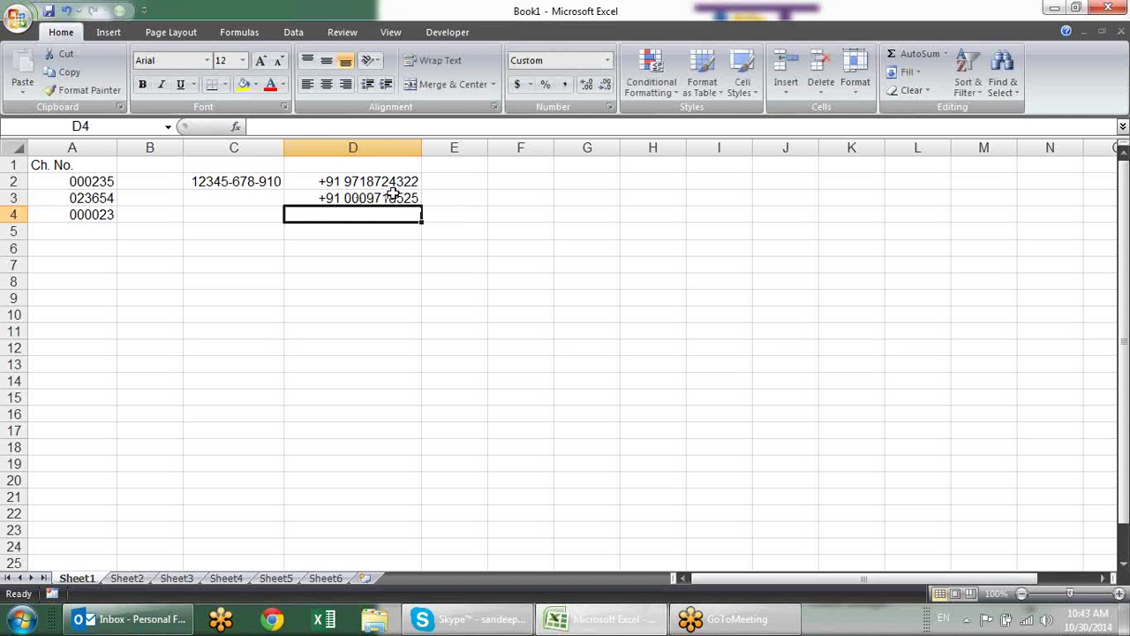
{"action": "left_click", "coordinate": [392, 194]}
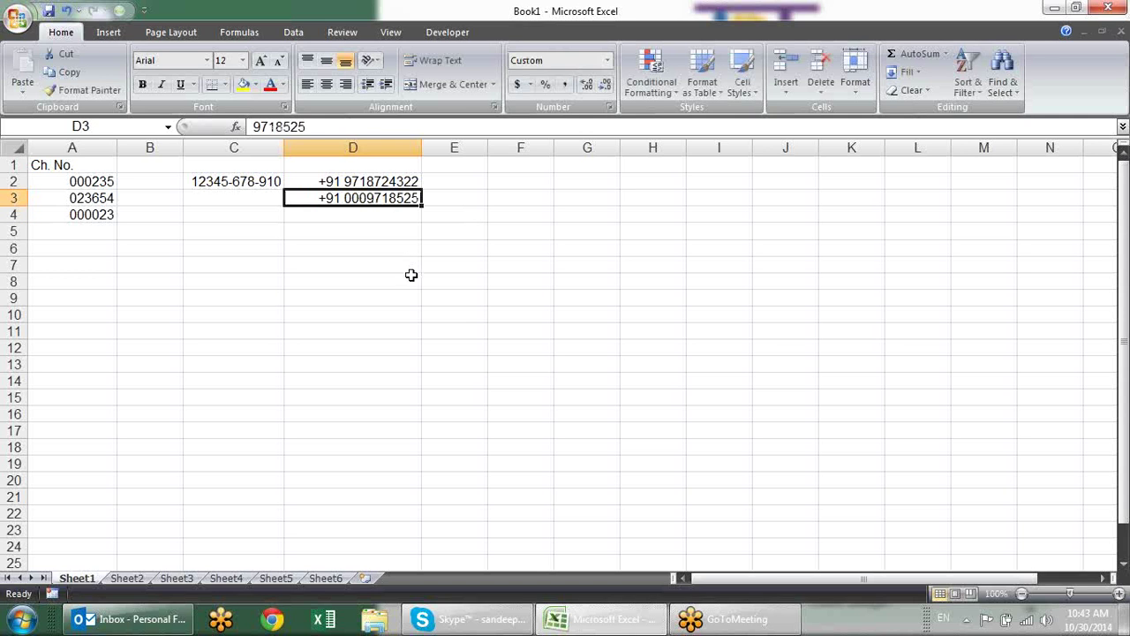
Replace the ten zeros in D3's format with # to give '+91 #'.
{"action": "key", "text": "ctrl+1"}
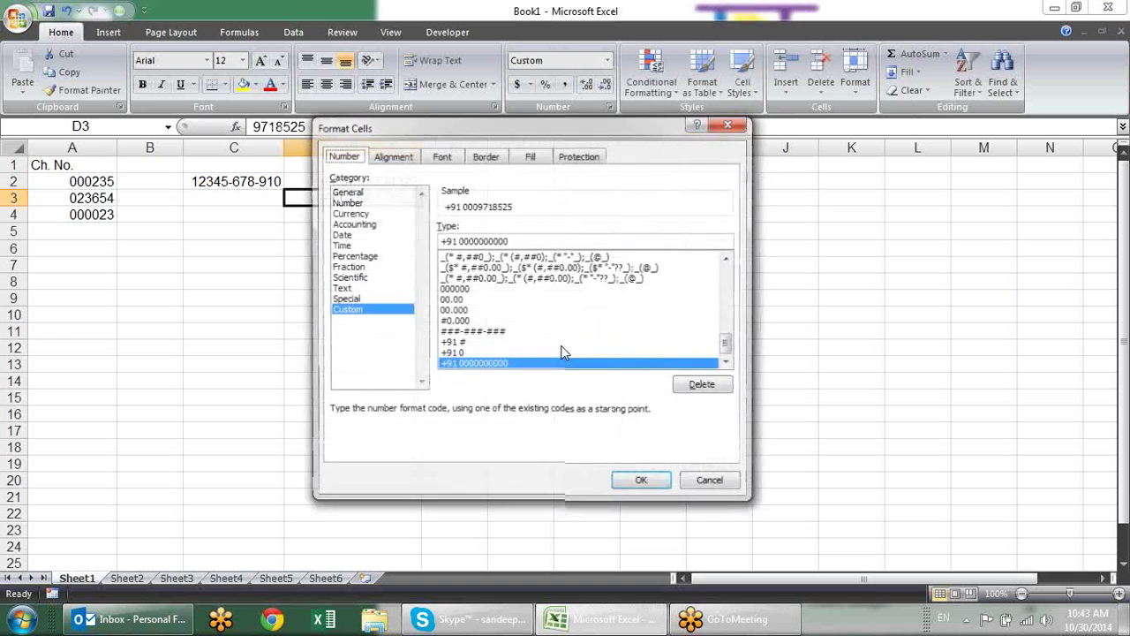
{"action": "left_click_drag", "start_coordinate": [521, 240], "coordinate": [460, 242]}
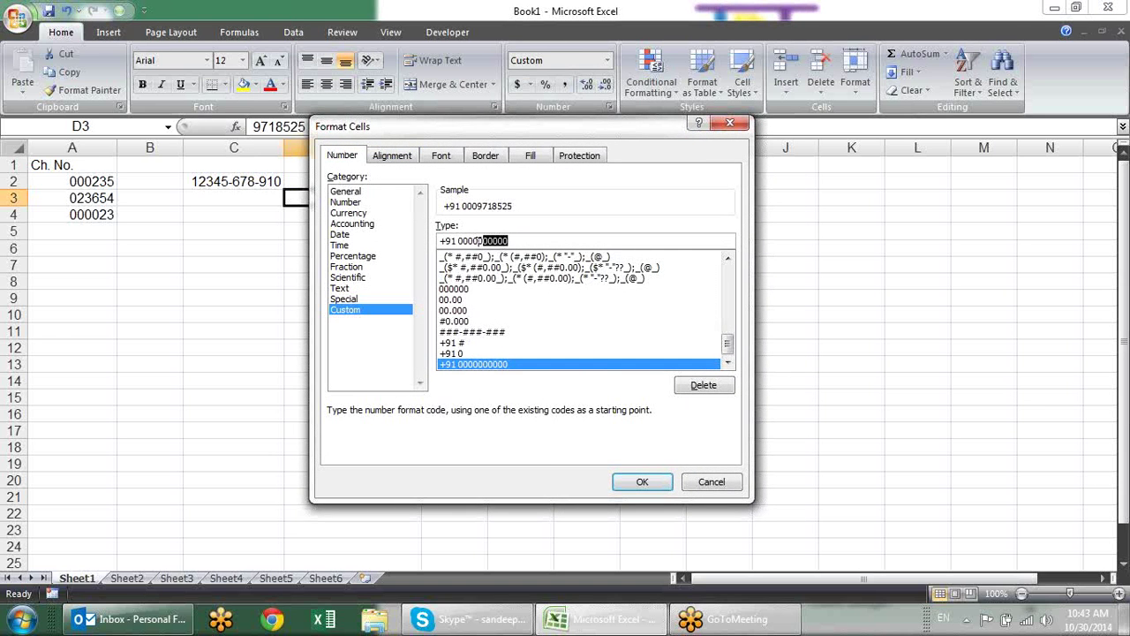
{"action": "left_click", "coordinate": [460, 241]}
{"action": "double_click", "coordinate": [460, 241]}
{"action": "type", "text": "#"}
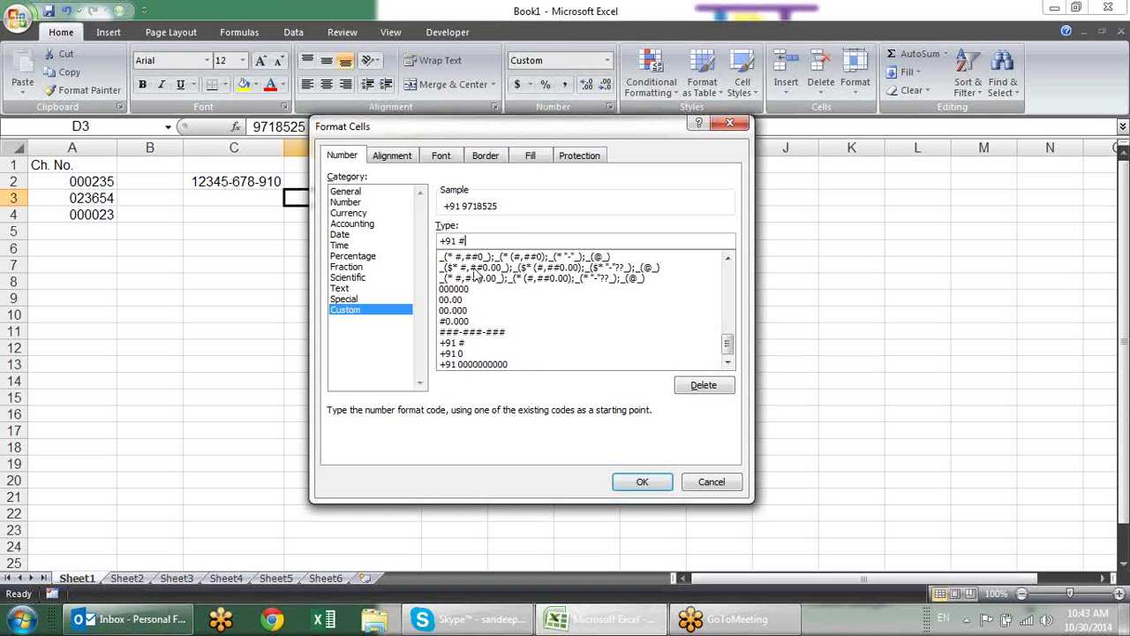
{"action": "key", "text": "Return"}
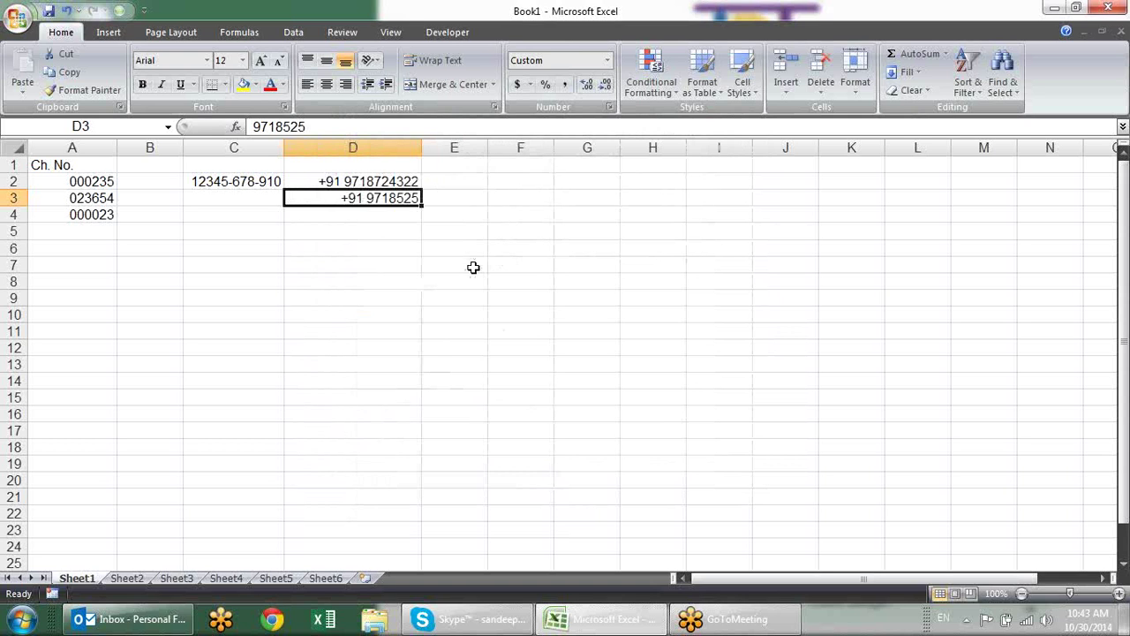
Enter 2.5 in cell F2.
{"action": "left_click", "coordinate": [450, 181]}
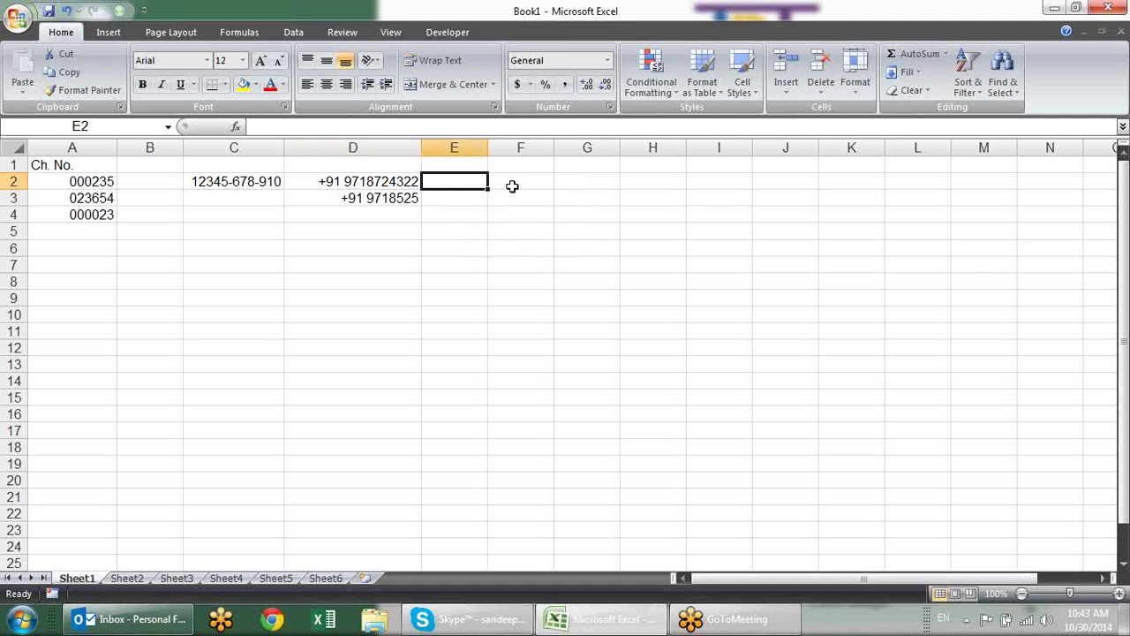
{"action": "left_click", "coordinate": [512, 187]}
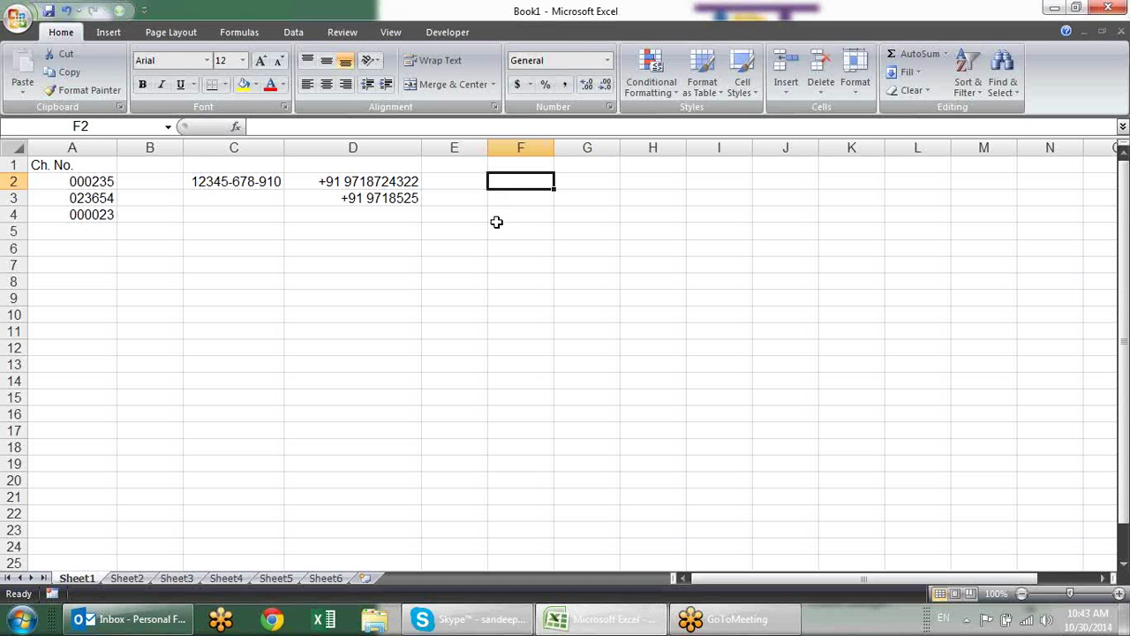
{"action": "type", "text": "2.5"}
{"action": "key", "text": "Return"}
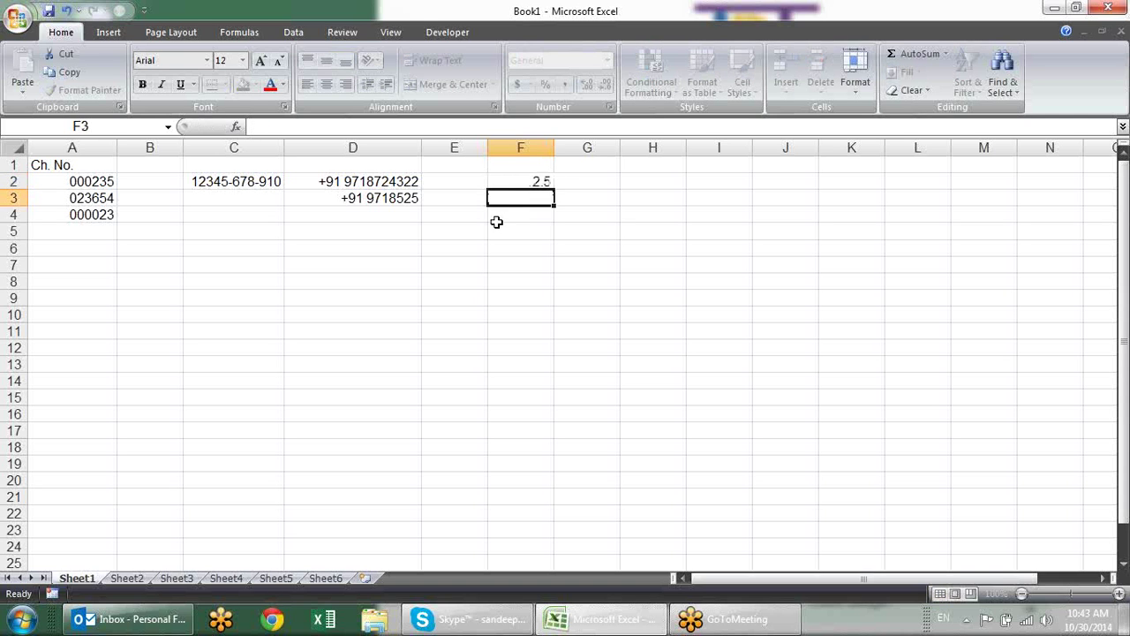
Apply the custom fraction format #/# to F2.
{"action": "key", "text": "Up"}
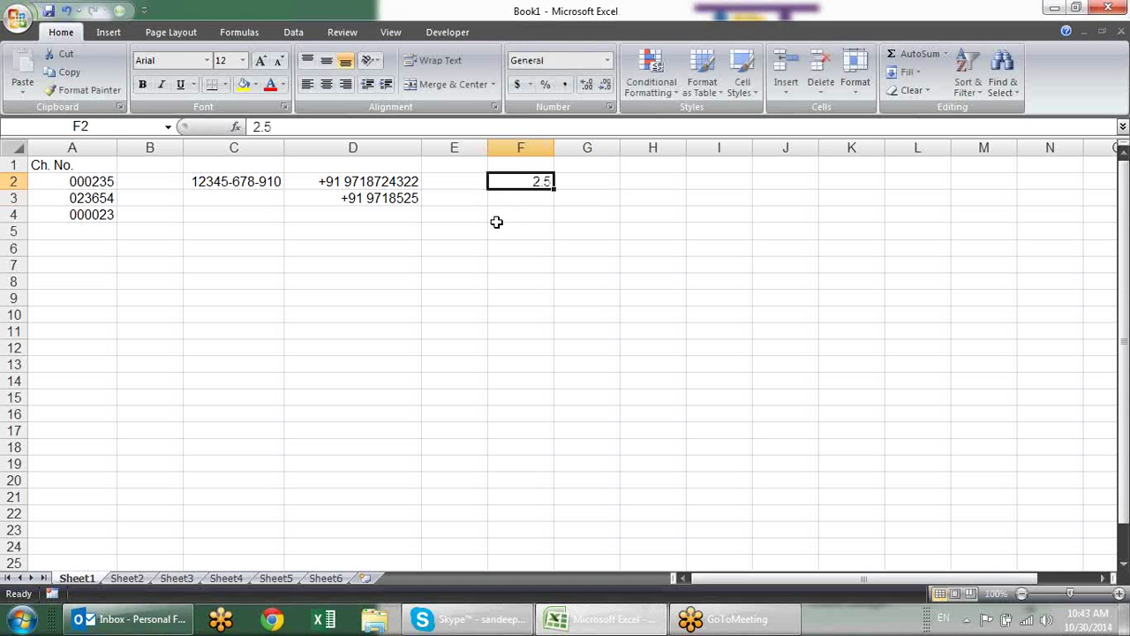
{"action": "key", "text": "ctrl+1"}
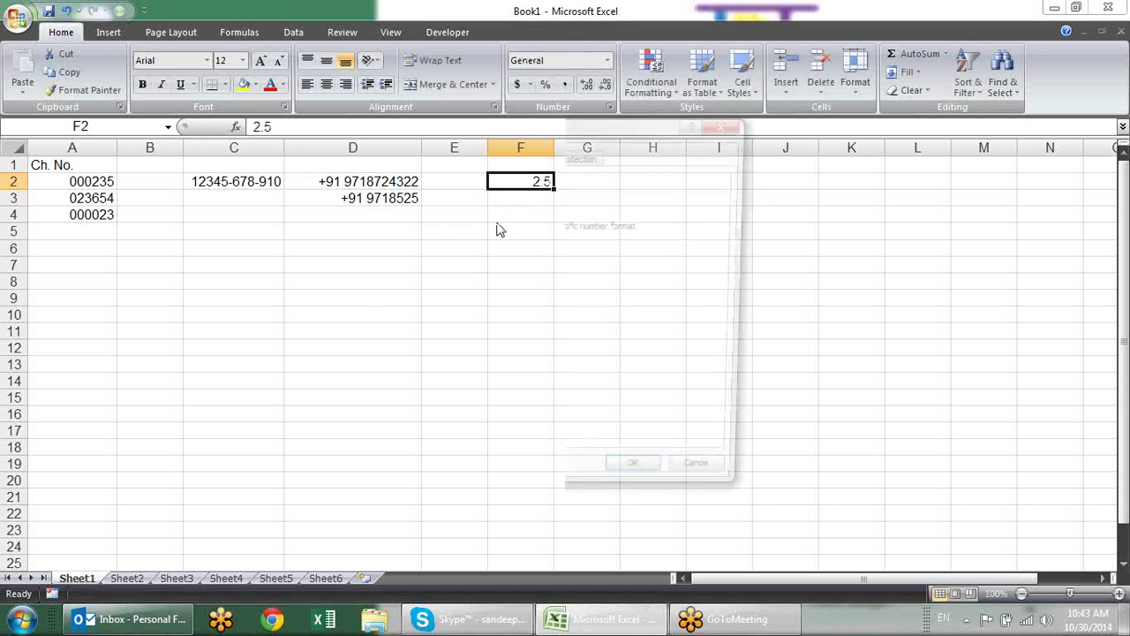
{"action": "left_click", "coordinate": [386, 311]}
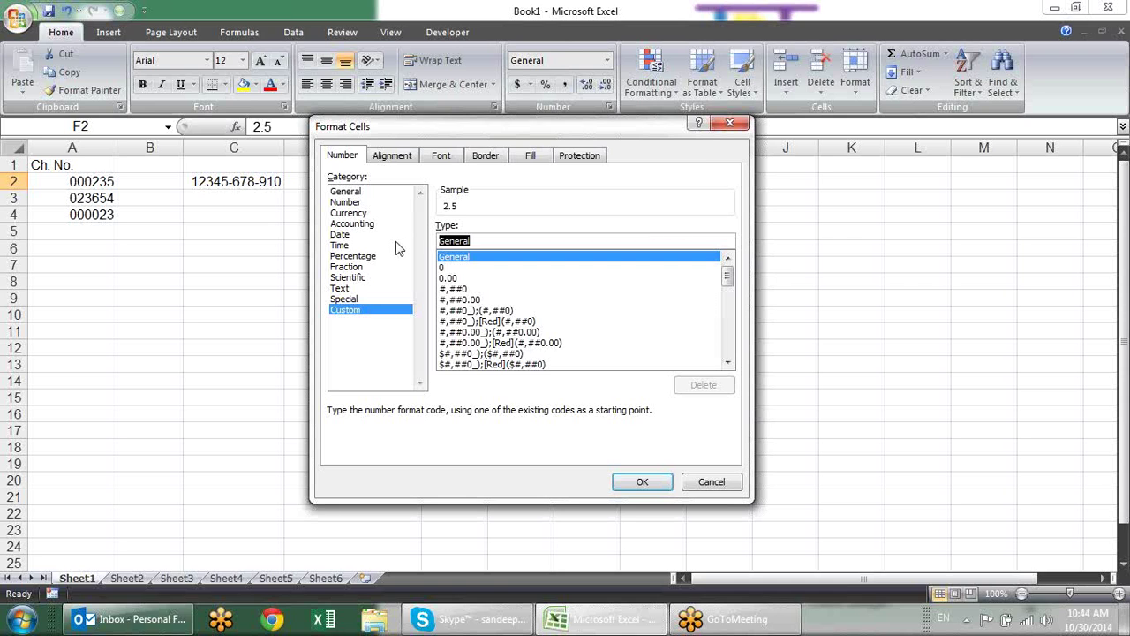
{"action": "type", "text": "#/#"}
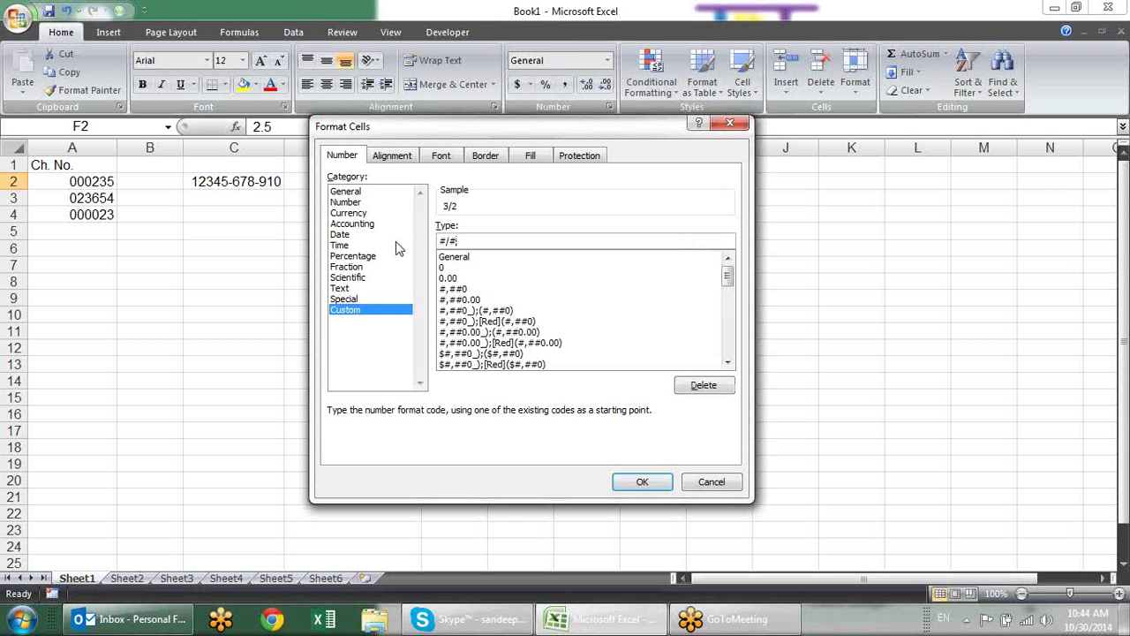
{"action": "left_click", "coordinate": [652, 483]}
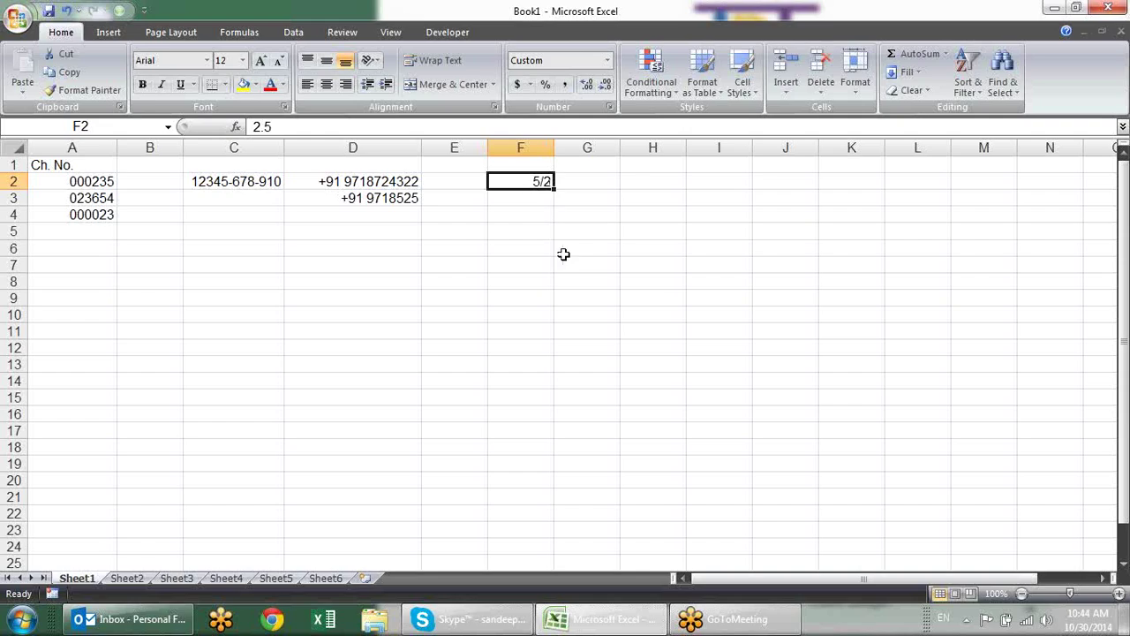
Change F2's format to # #/# so 2.5 shows as 2 1/2.
{"action": "key", "text": "ctrl+1"}
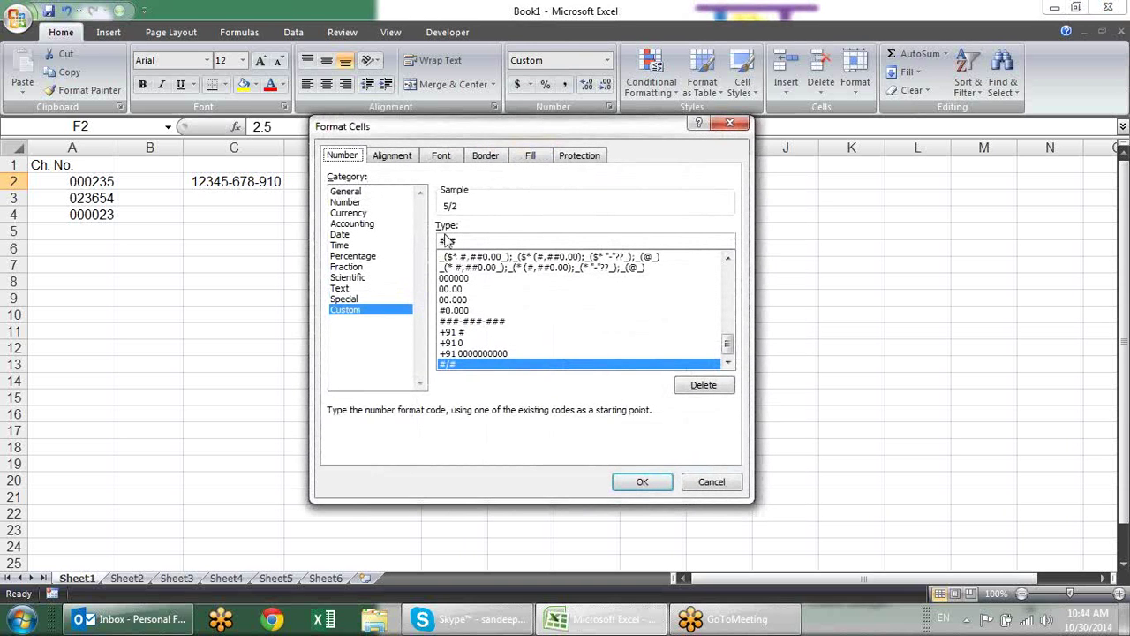
{"action": "left_click", "coordinate": [440, 241]}
{"action": "type", "text": "#"}
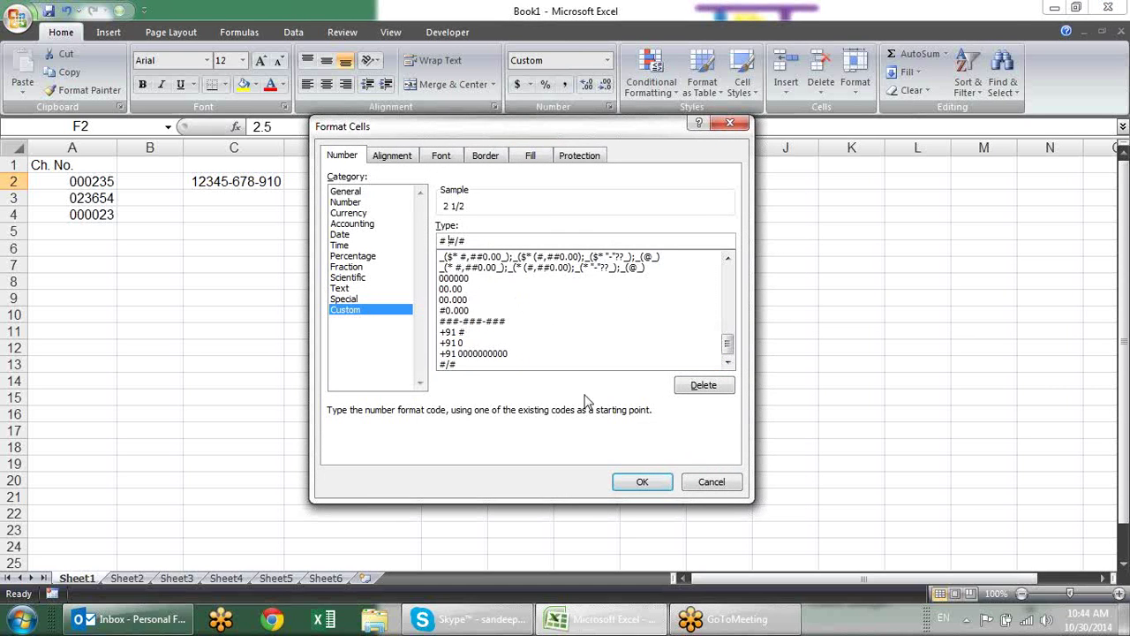
{"action": "left_click", "coordinate": [642, 484]}
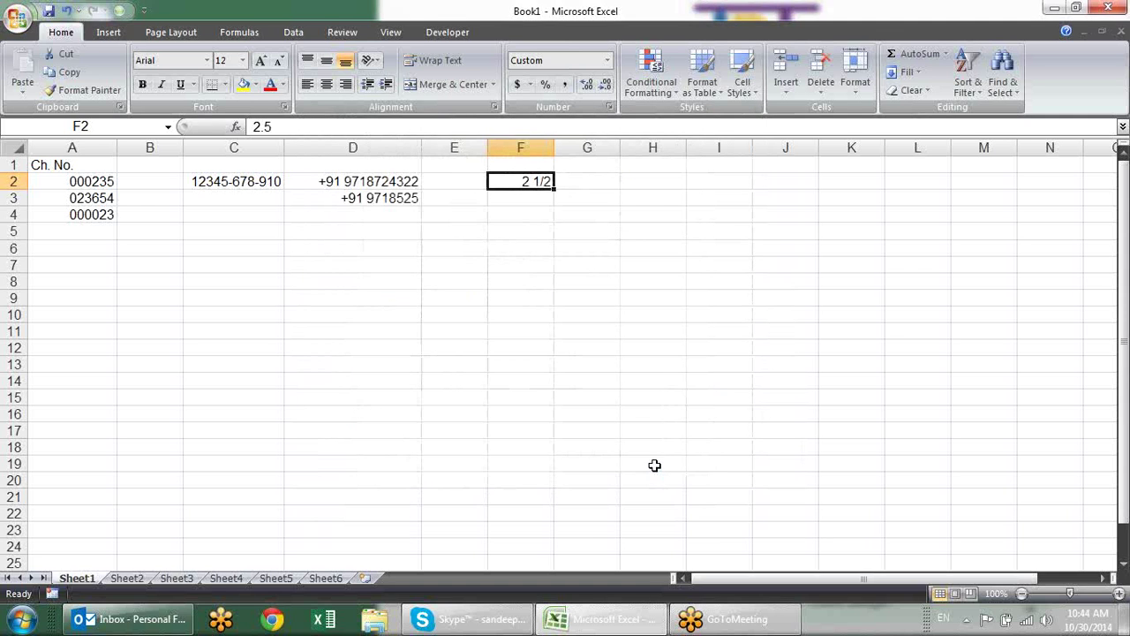
Clear F2 and reset its number format to General.
{"action": "key", "text": "Delete"}
{"action": "key", "text": "alt+e"}
{"action": "key", "text": "a"}
{"action": "key", "text": "f"}
Enter 2.3, 12.32 and 235.325 in F2:F4 and check the stored values.
{"action": "type", "text": "2.3"}
{"action": "key", "text": "Return"}
{"action": "type", "text": "12.32"}
{"action": "key", "text": "Return"}
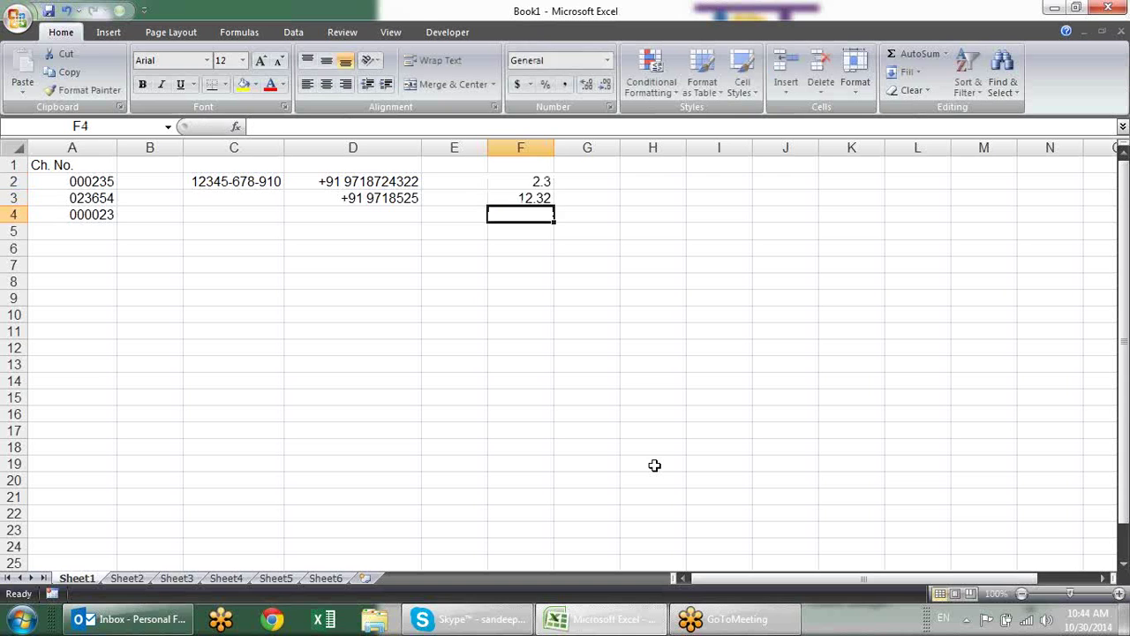
{"action": "type", "text": "235.325"}
{"action": "key", "text": "Return"}
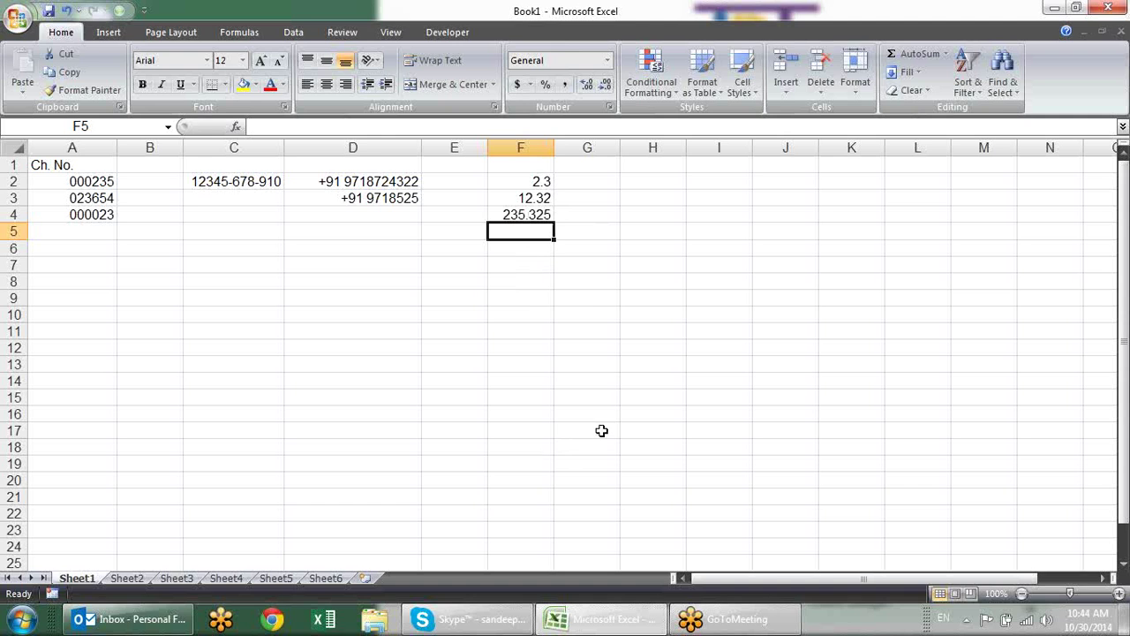
{"action": "left_click", "coordinate": [532, 184]}
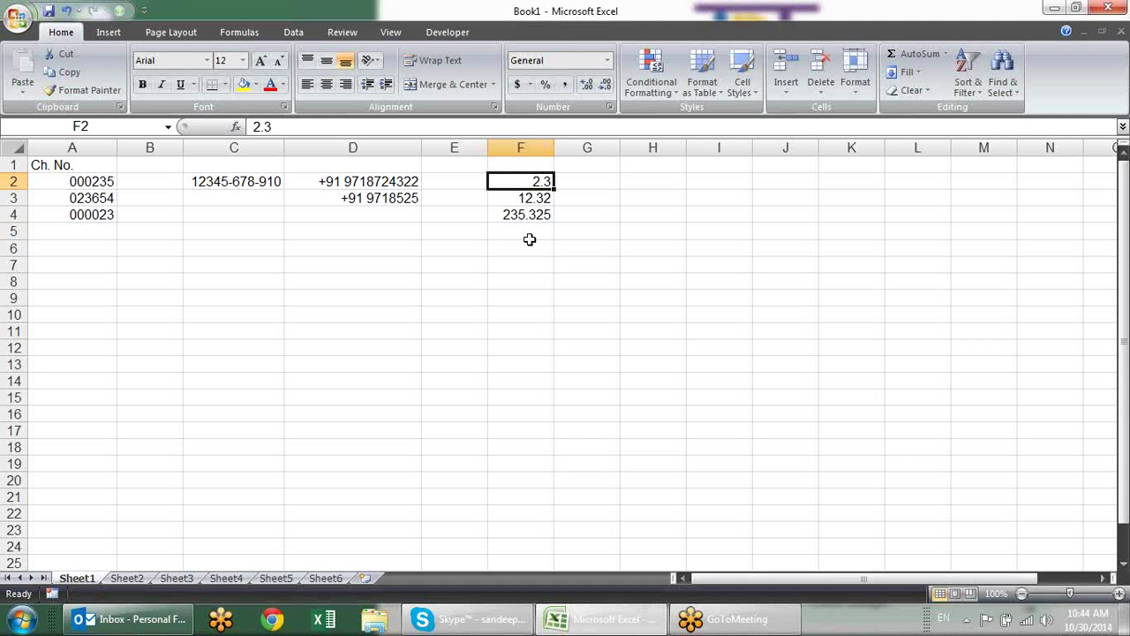
{"action": "left_click", "coordinate": [540, 210]}
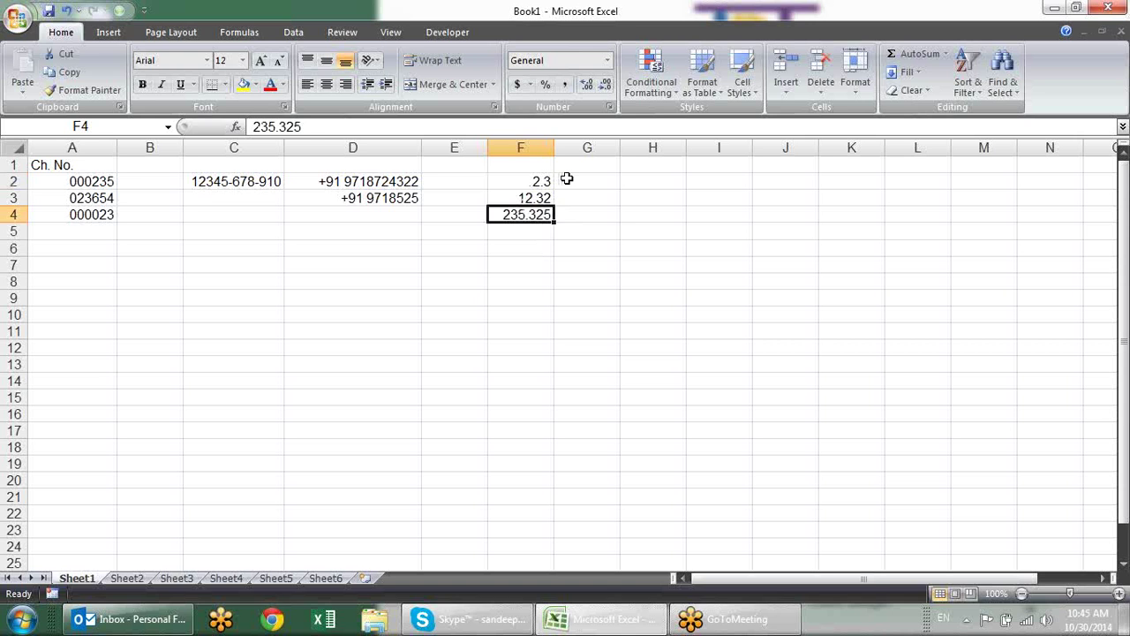
{"action": "left_click_drag", "start_coordinate": [541, 181], "coordinate": [539, 217]}
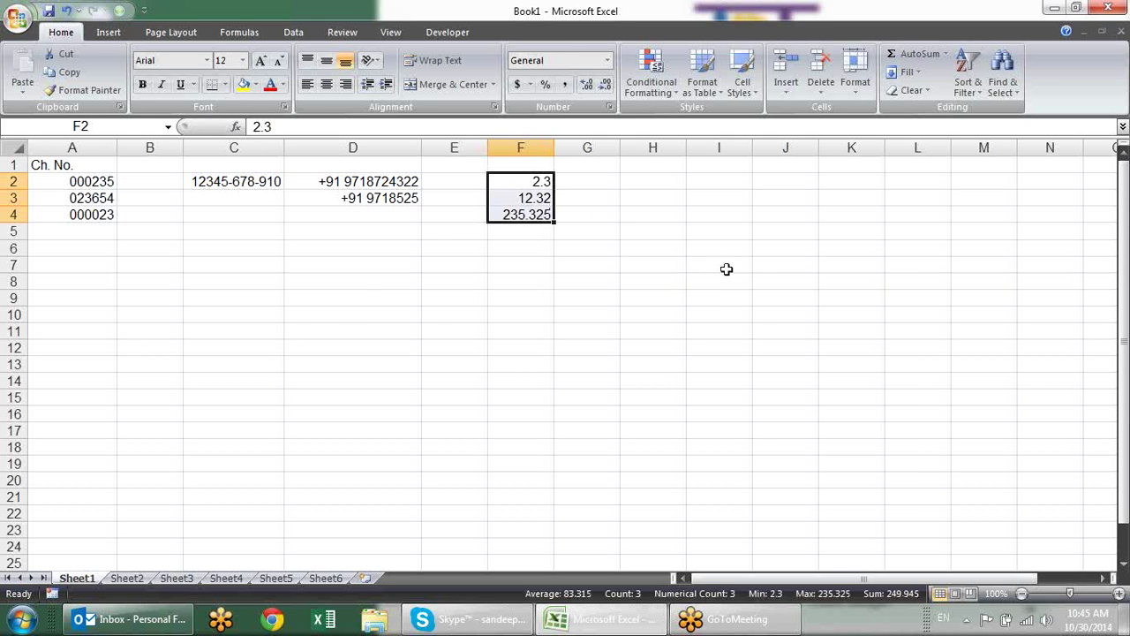
Apply the custom format ???.??? to F2:F4 so the decimal points line up.
{"action": "key", "text": "ctrl+1"}
{"action": "left_click", "coordinate": [398, 311]}
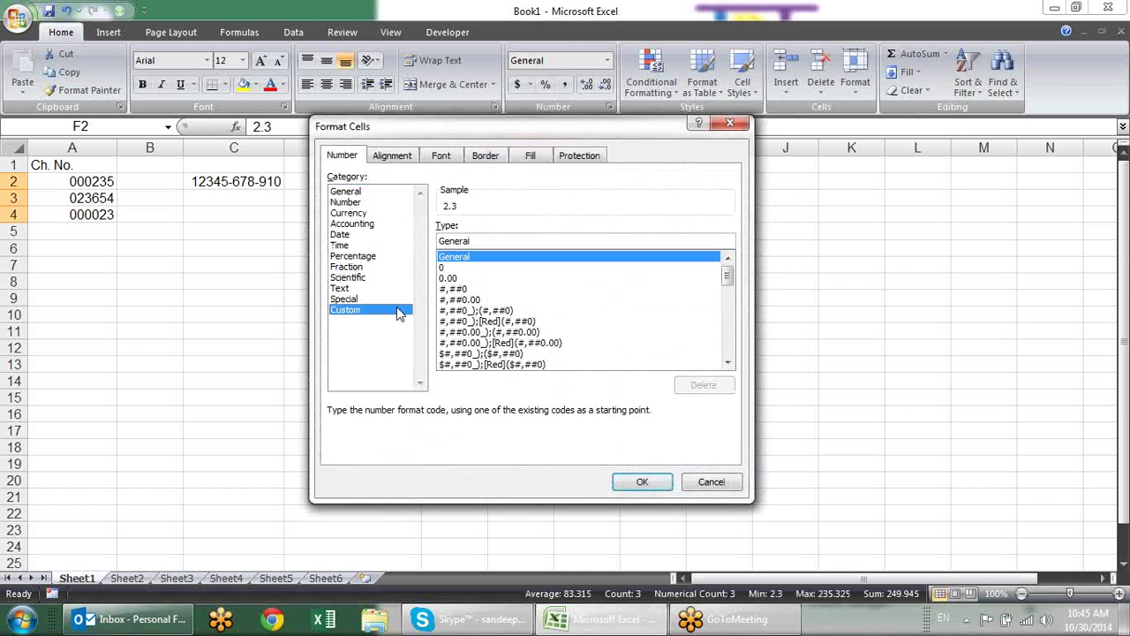
{"action": "left_click_drag", "start_coordinate": [489, 241], "coordinate": [389, 242]}
{"action": "type", "text": "???"}
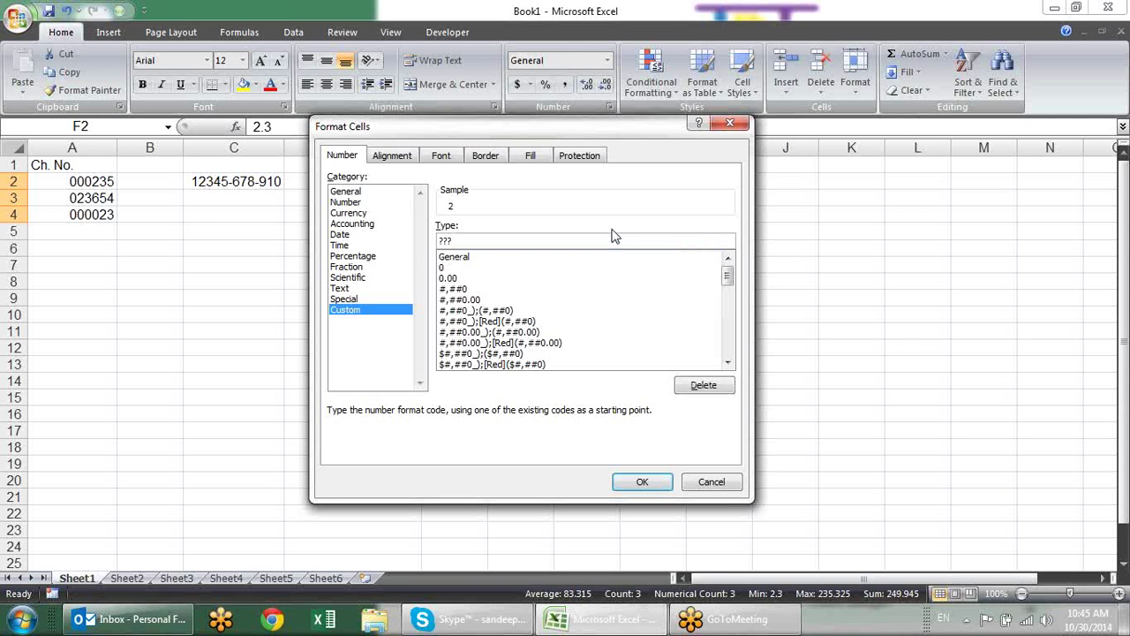
{"action": "type", "text": ".???"}
{"action": "type", "text": "."}
{"action": "left_click", "coordinate": [641, 481]}
Inspect the aligned decimals and custom format in F2:F4.
{"action": "left_click", "coordinate": [586, 264]}
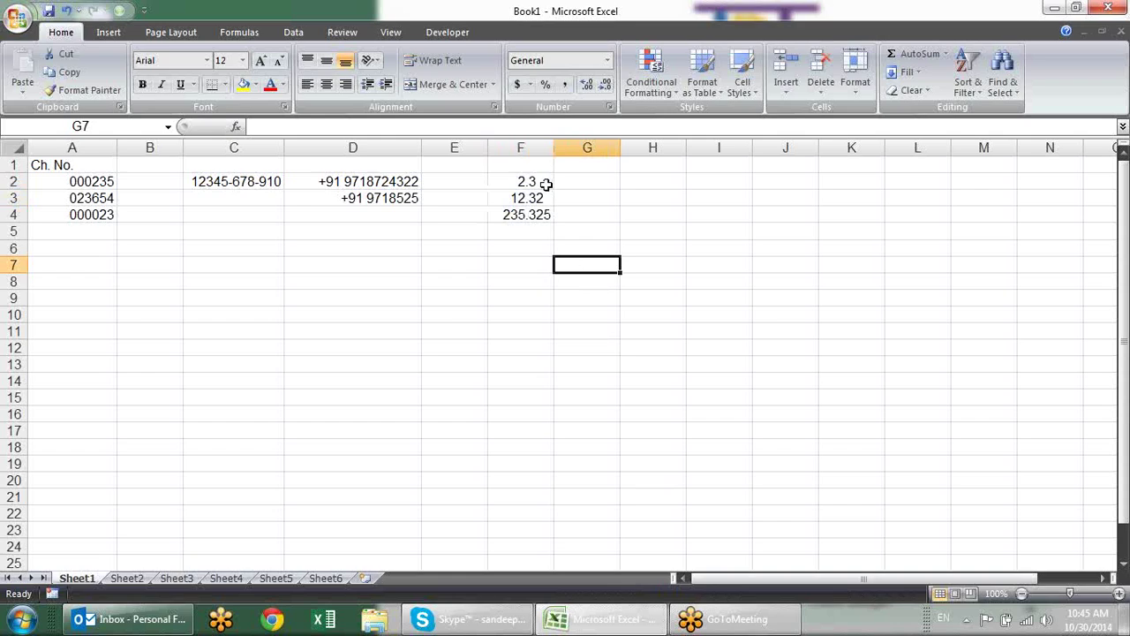
{"action": "left_click", "coordinate": [545, 182]}
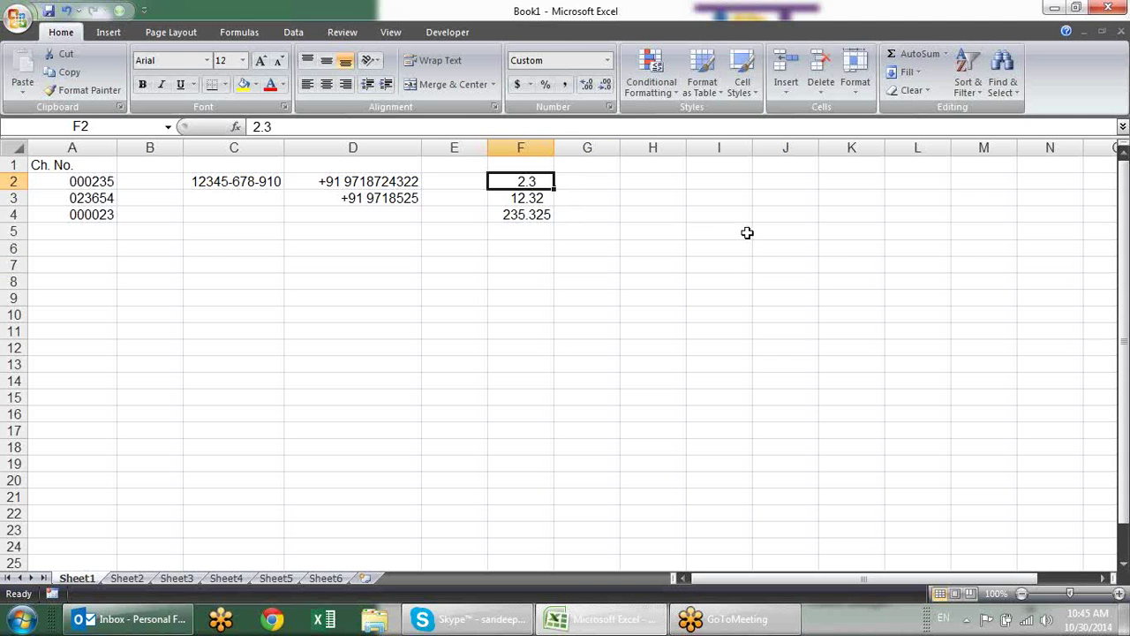
{"action": "left_click", "coordinate": [616, 226]}
{"action": "left_click", "coordinate": [586, 210]}
{"action": "left_click", "coordinate": [586, 194]}
{"action": "left_click", "coordinate": [588, 184]}
{"action": "left_click", "coordinate": [588, 196]}
{"action": "left_click_drag", "start_coordinate": [482, 187], "coordinate": [482, 200]}
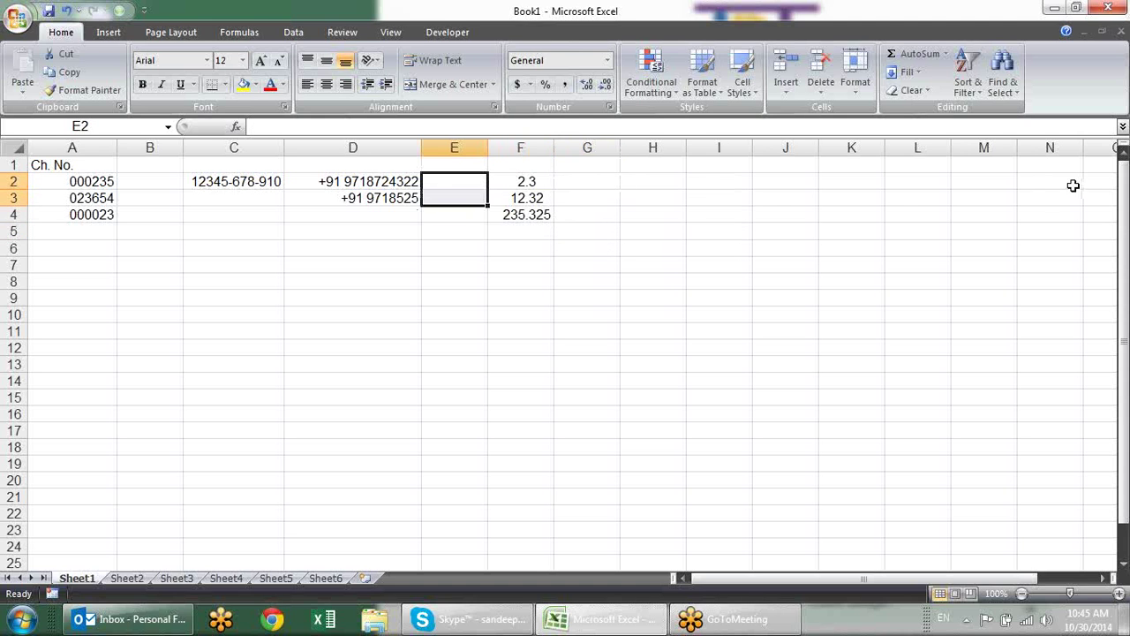
Enter 2.5 in E2 and give it the custom fraction format #/# to show 5/2.
{"action": "left_click", "coordinate": [477, 181]}
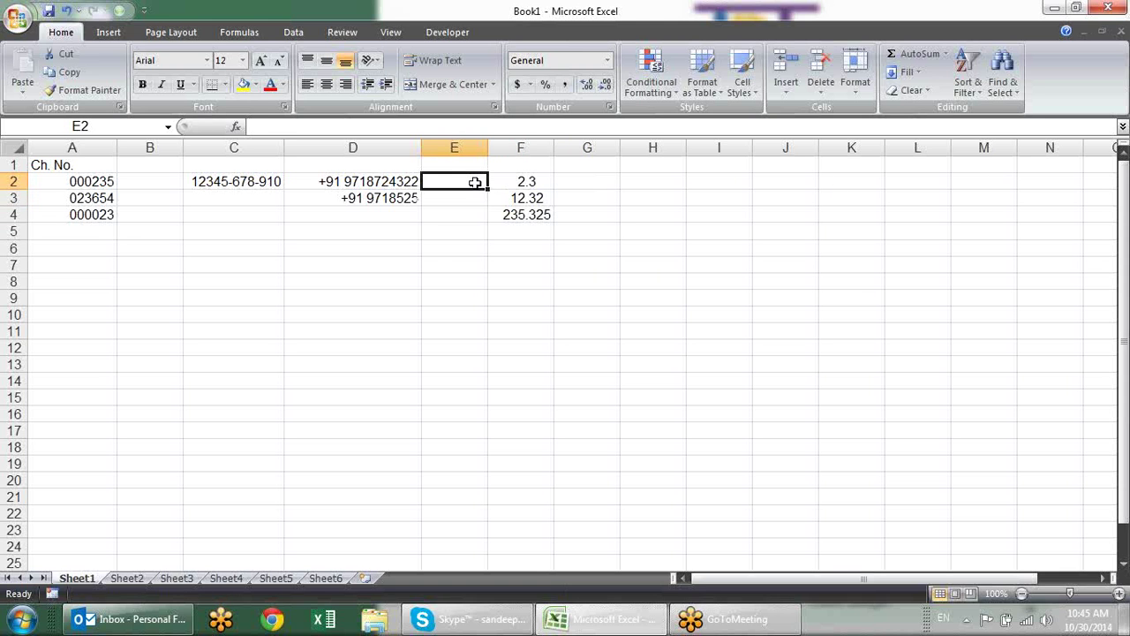
{"action": "type", "text": "2.5"}
{"action": "key", "text": "Return"}
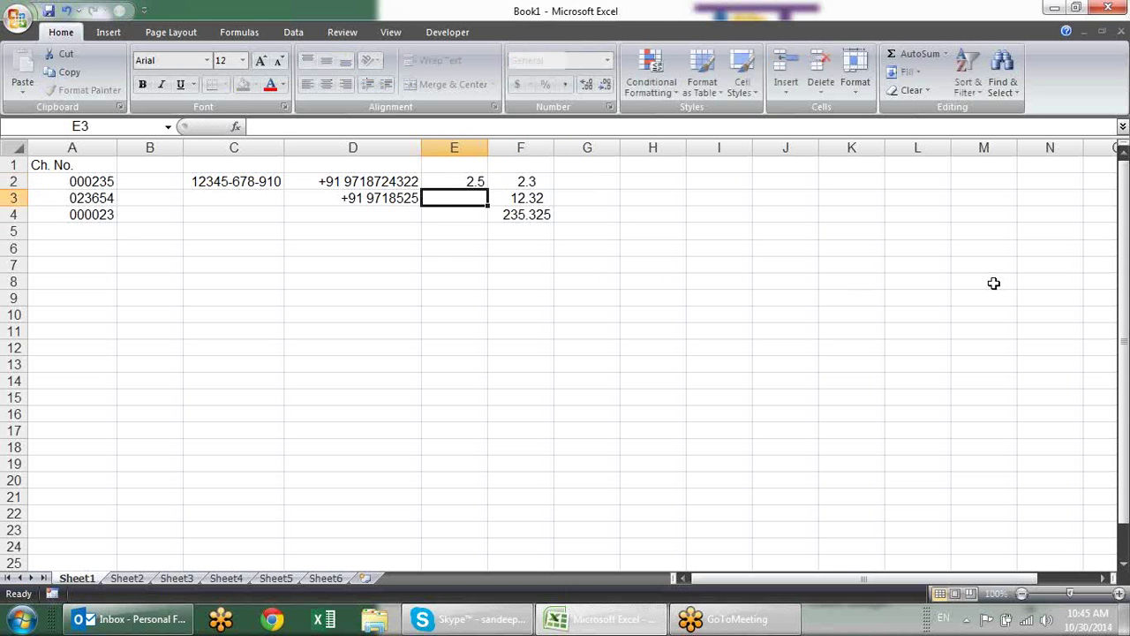
{"action": "key", "text": "Up"}
{"action": "key", "text": "ctrl+1"}
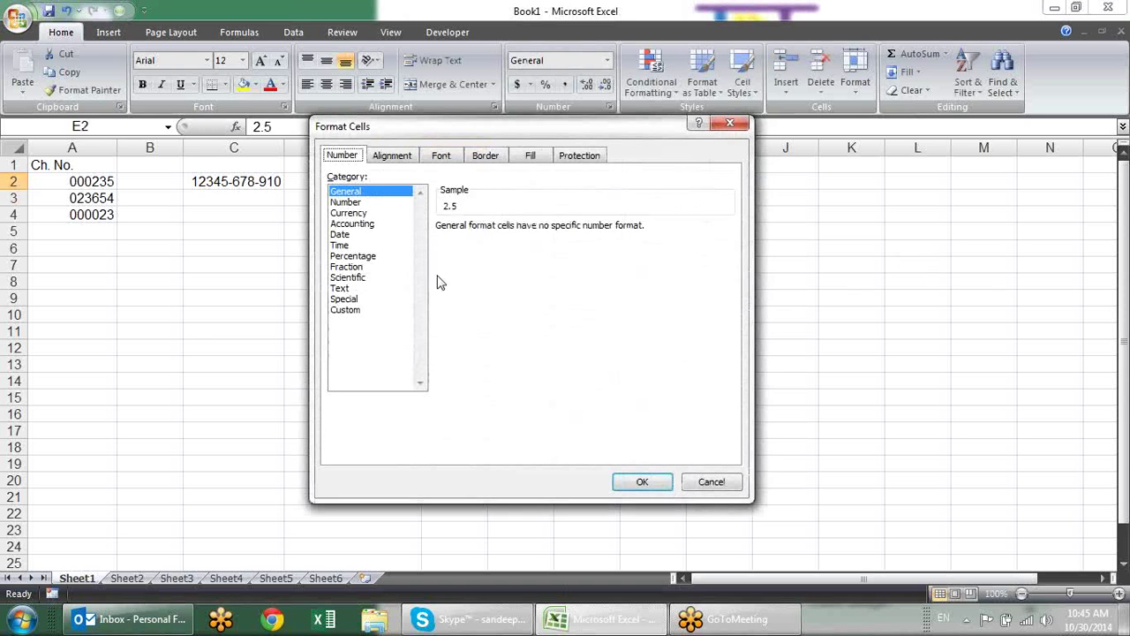
{"action": "left_click", "coordinate": [402, 301]}
{"action": "left_click", "coordinate": [402, 310]}
{"action": "key", "text": "Tab"}
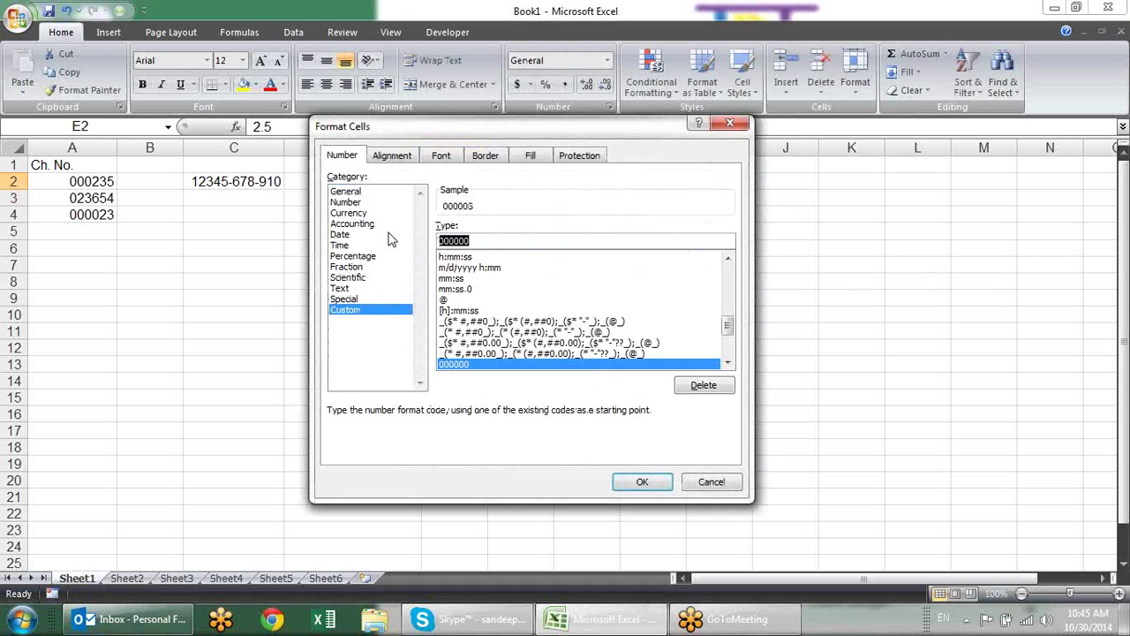
{"action": "type", "text": "#/#"}
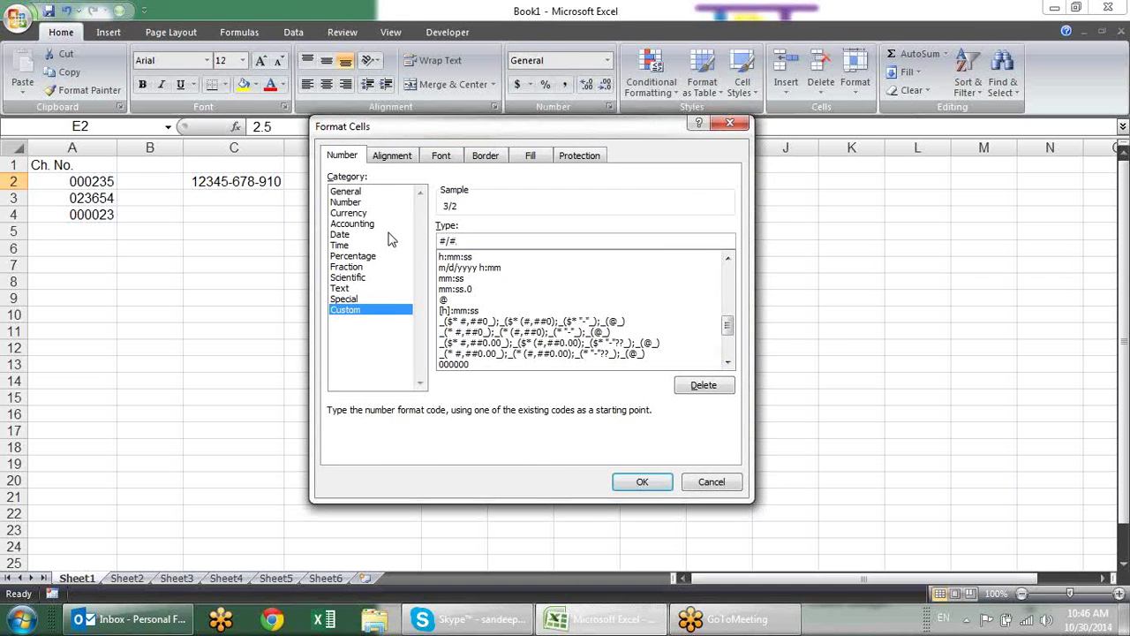
{"action": "key", "text": "Return"}
Enter 2.5 in E3 with the mixed-fraction format # #/# to show 2 1/2.
{"action": "left_click", "coordinate": [433, 197]}
{"action": "type", "text": "2.5"}
{"action": "key", "text": "Return"}
{"action": "left_click", "coordinate": [433, 197]}
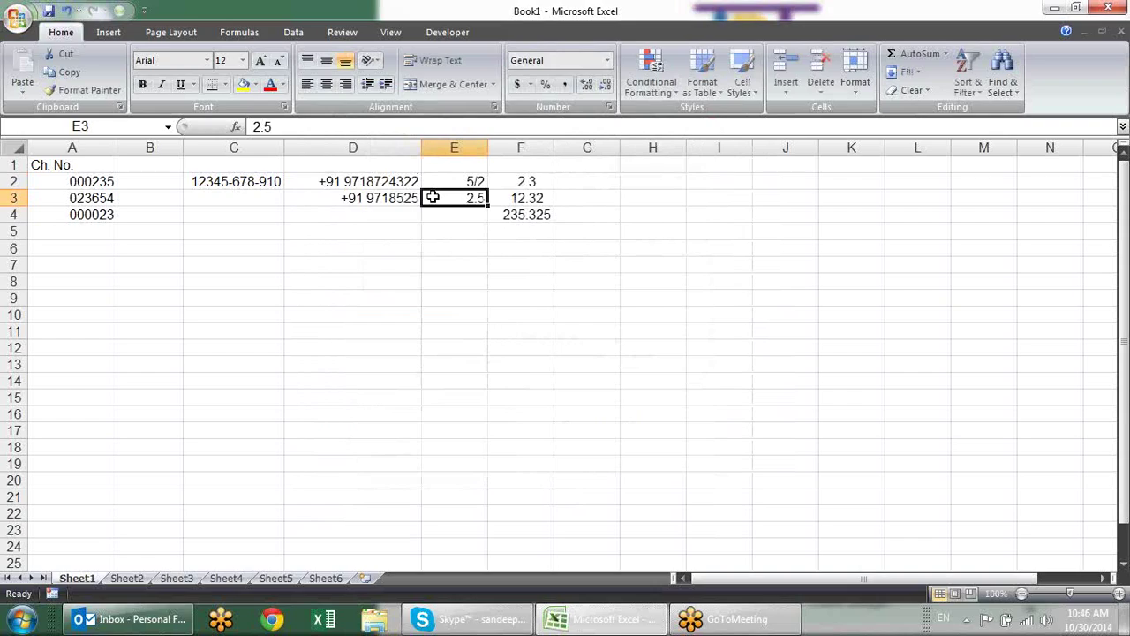
{"action": "key", "text": "ctrl+1"}
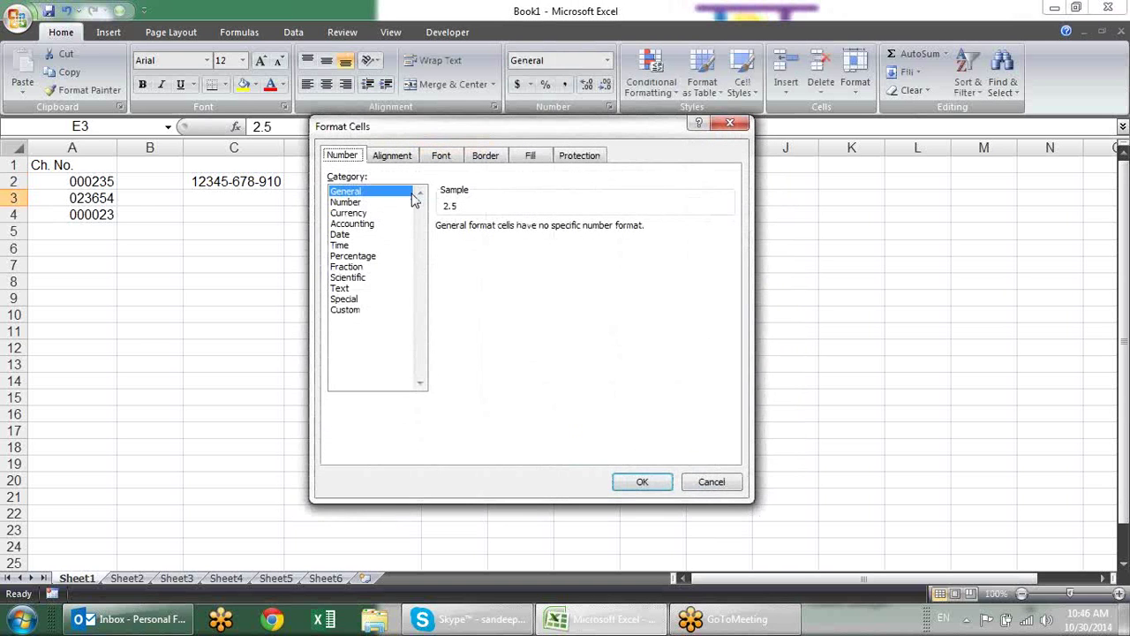
{"action": "left_click", "coordinate": [365, 310]}
{"action": "double_click", "coordinate": [485, 241]}
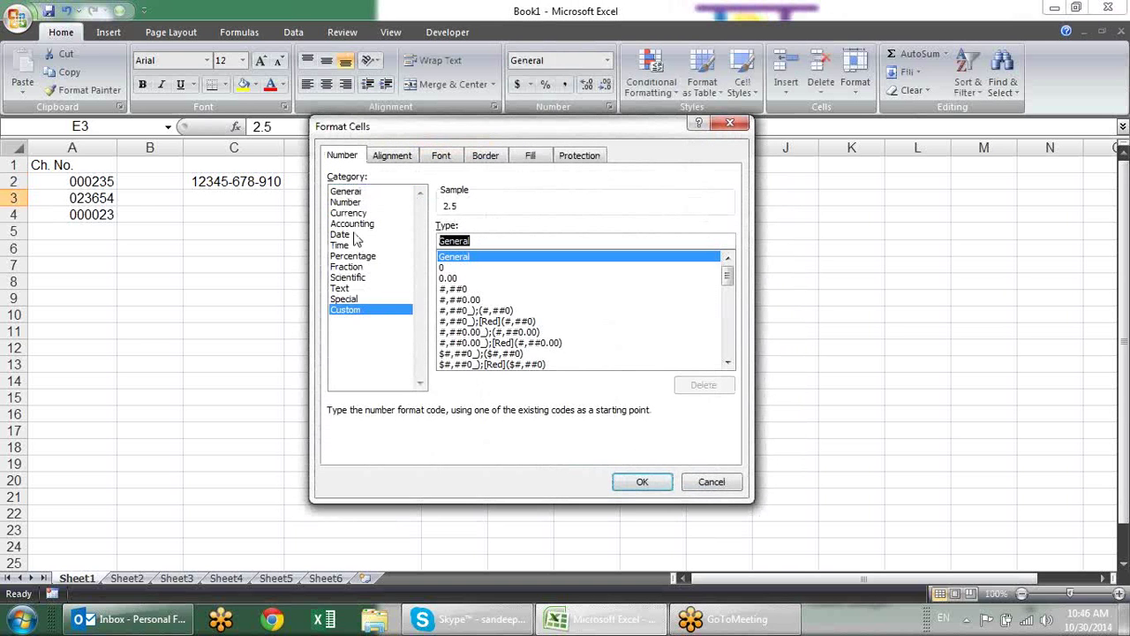
{"action": "type", "text": "#"}
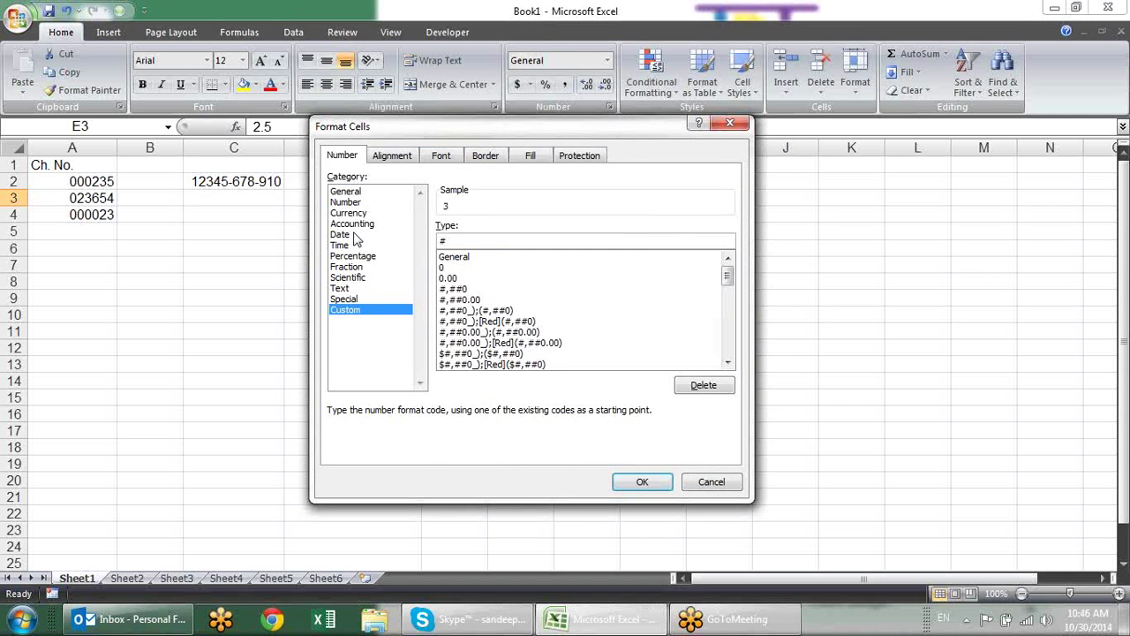
{"action": "type", "text": " #/"}
{"action": "type", "text": "#"}
{"action": "left_click", "coordinate": [642, 481]}
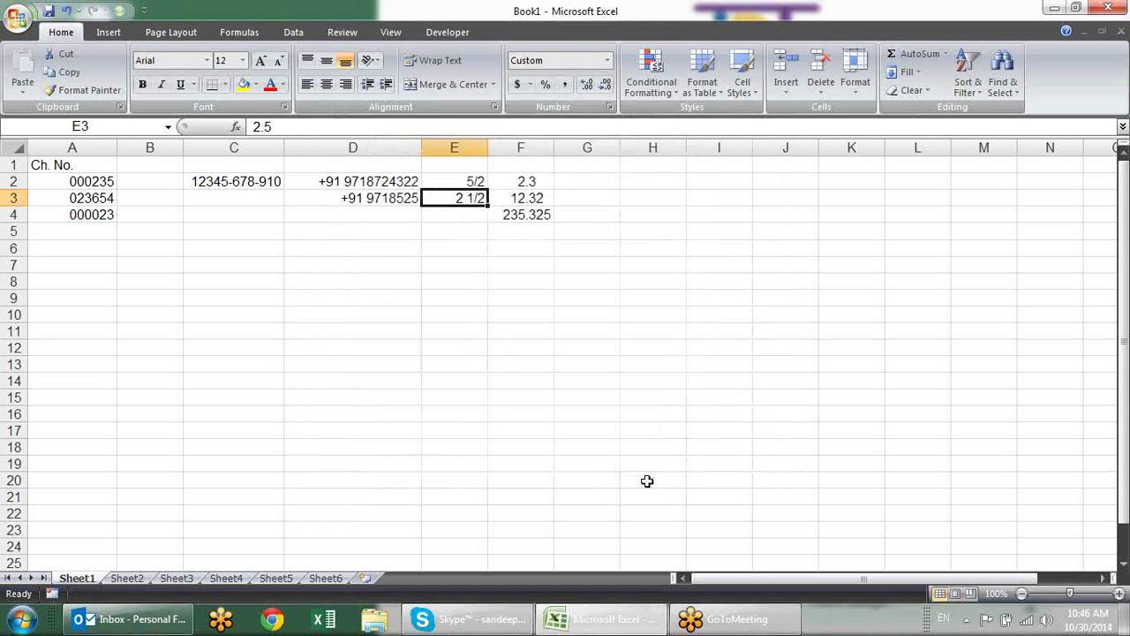
{"action": "left_click", "coordinate": [618, 215]}
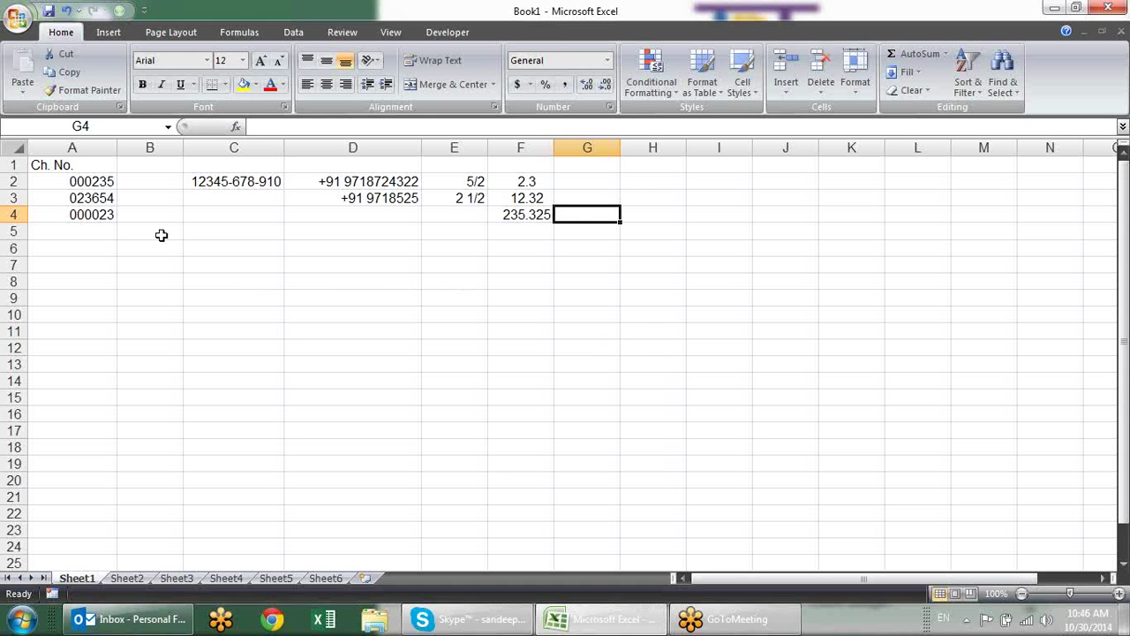
{"action": "left_click", "coordinate": [66, 212]}
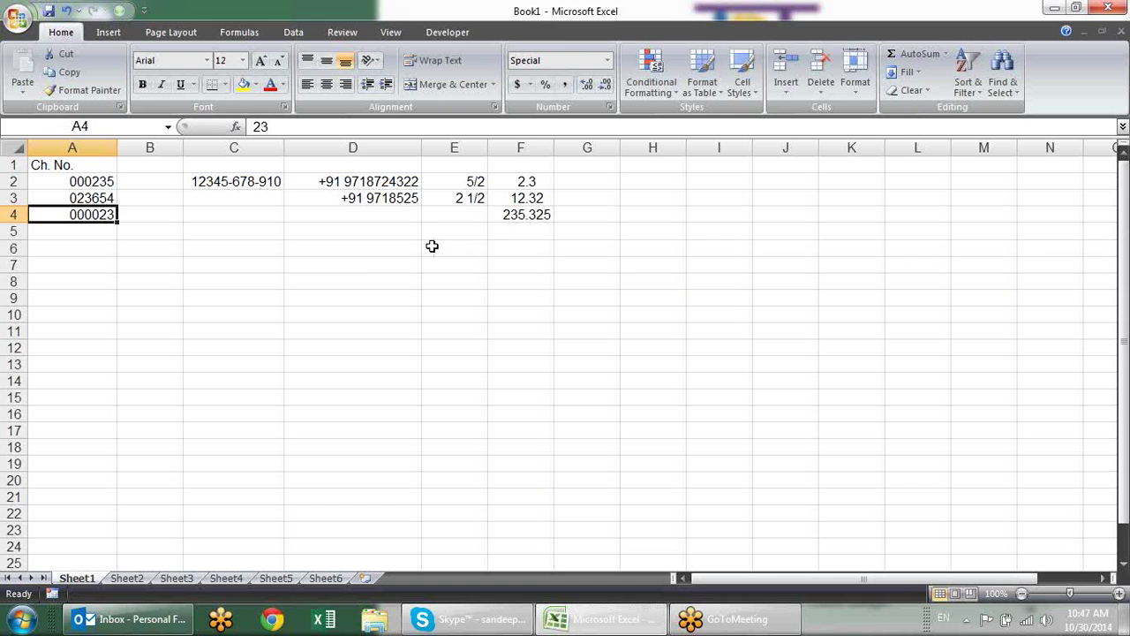
{"action": "left_click", "coordinate": [152, 251]}
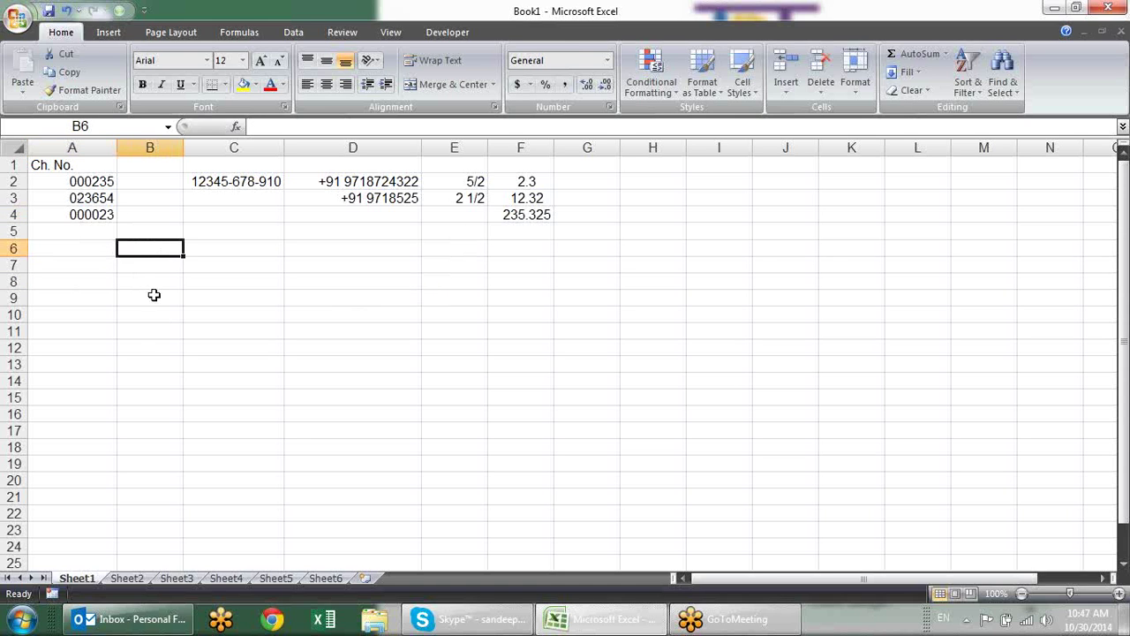
Insert today's date, 10/30/2014, in B6 and apply the custom format d to show 30.
{"action": "key", "text": "ctrl+semicolon"}
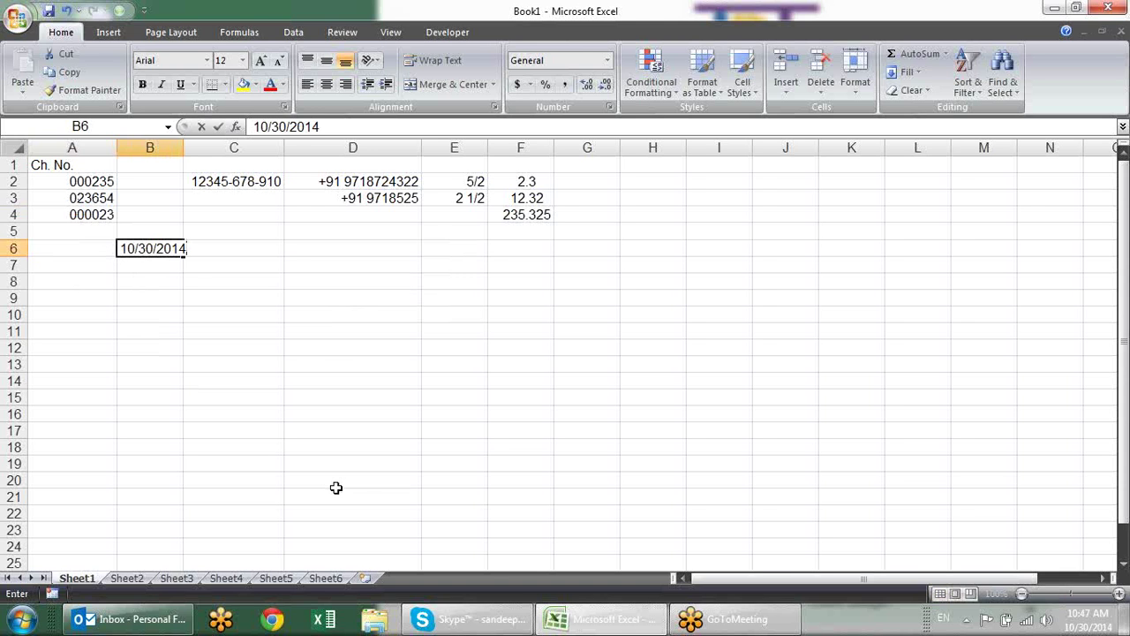
{"action": "key", "text": "Return"}
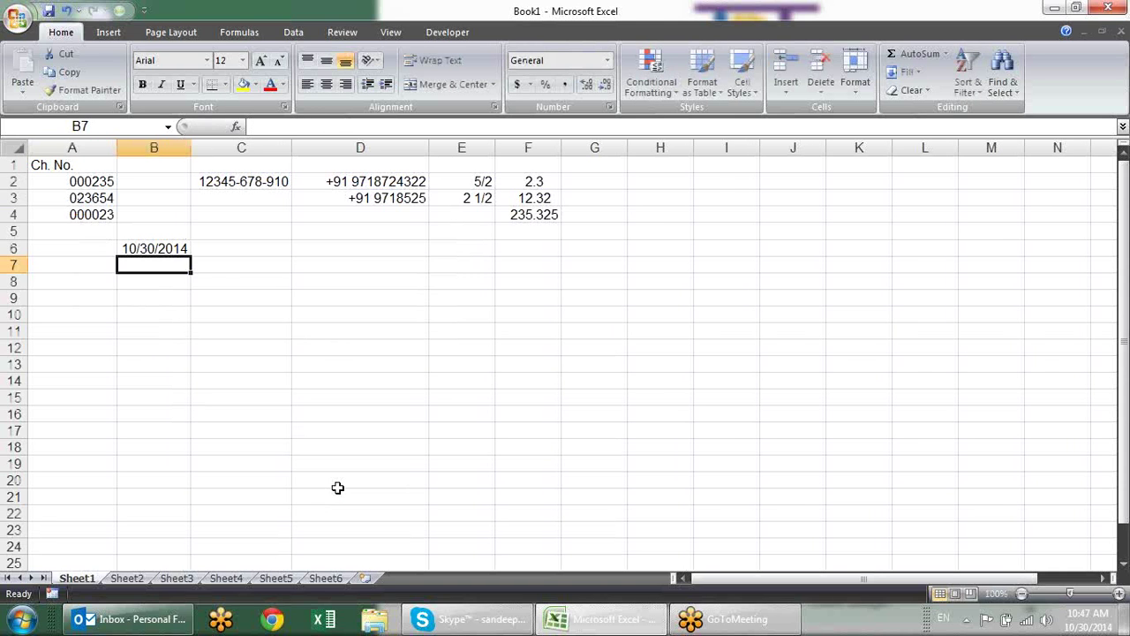
{"action": "key", "text": "Up"}
{"action": "key", "text": "ctrl+1"}
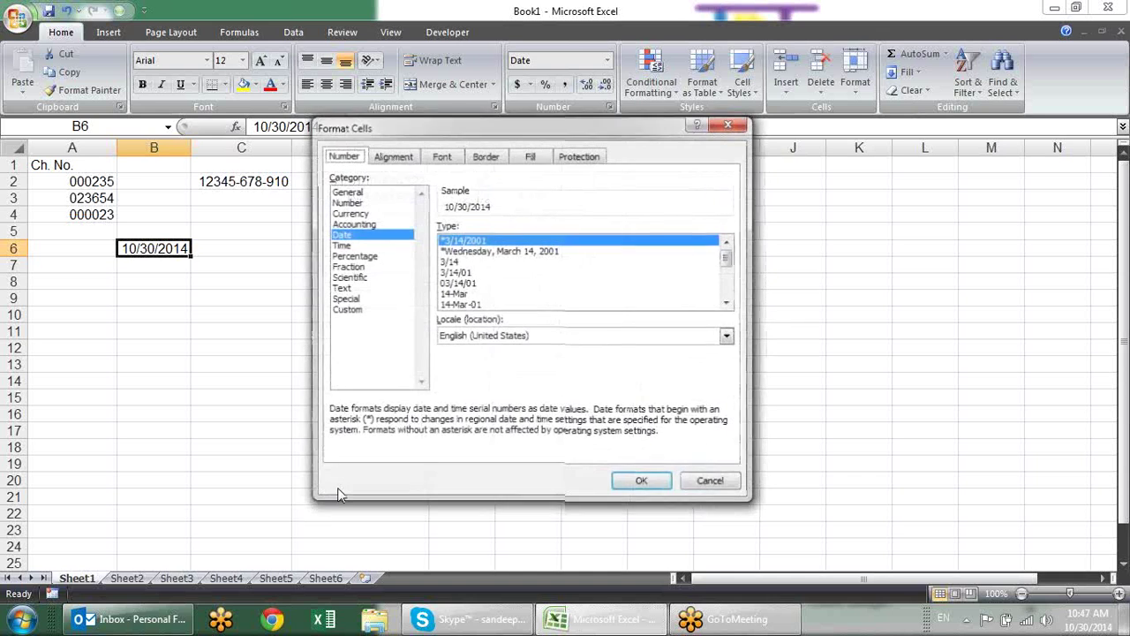
{"action": "left_click", "coordinate": [370, 311]}
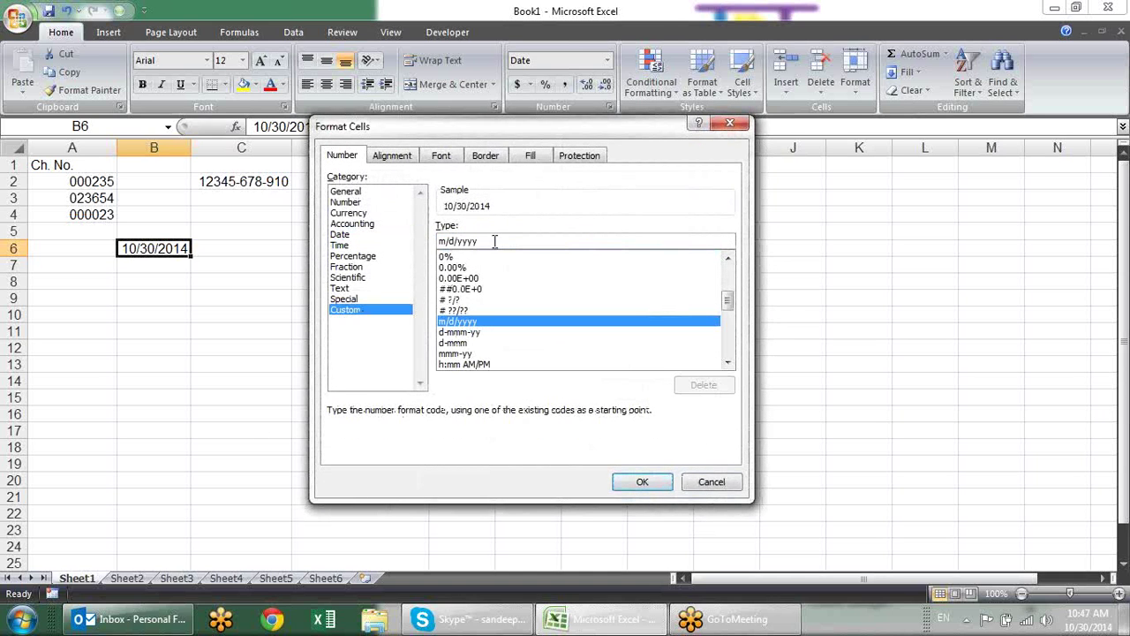
{"action": "left_click_drag", "start_coordinate": [494, 241], "coordinate": [440, 241]}
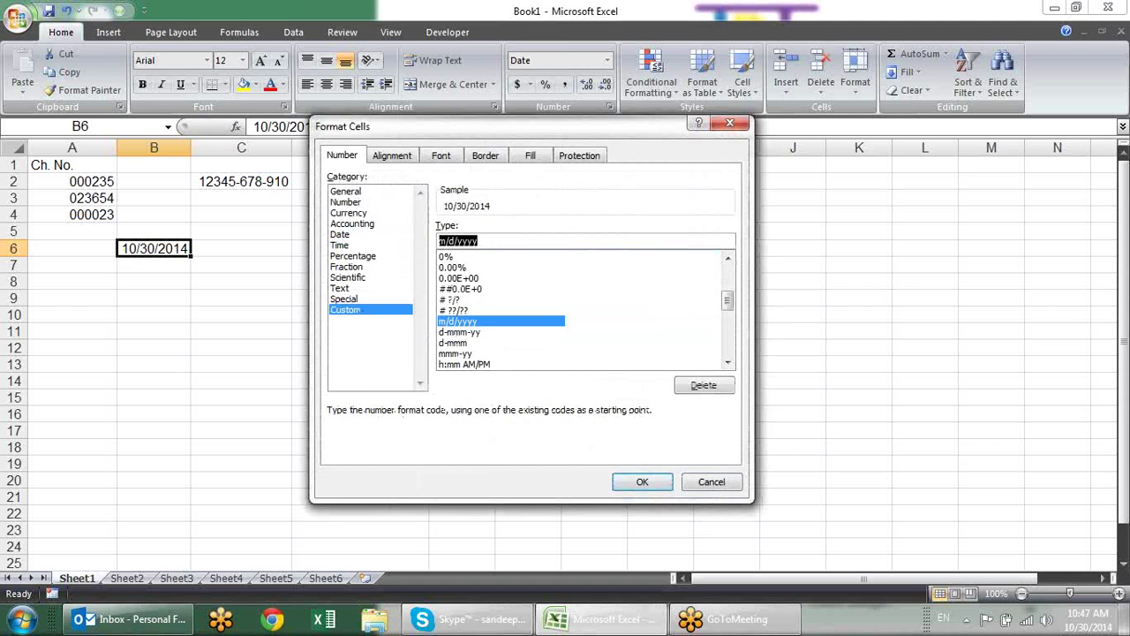
{"action": "type", "text": "d"}
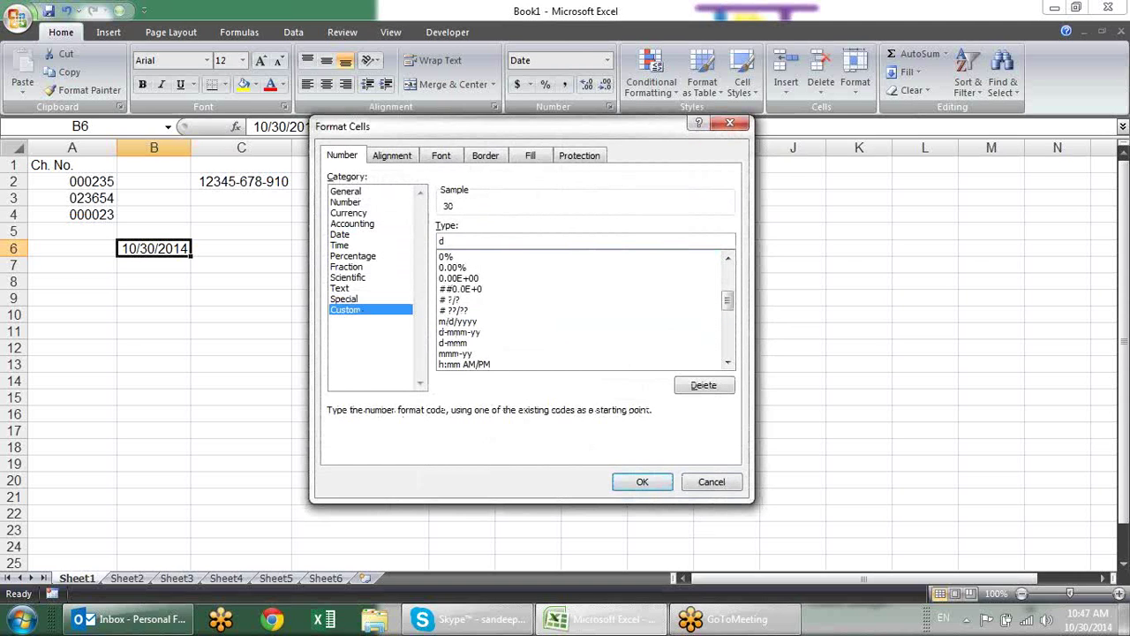
{"action": "key", "text": "Return"}
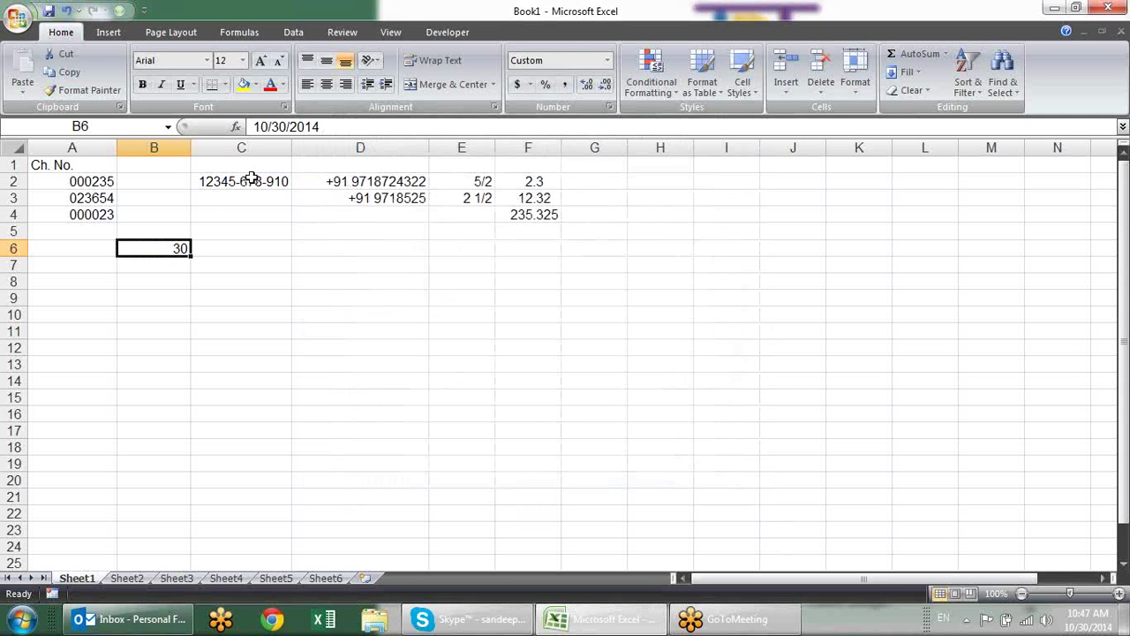
{"action": "double_click", "coordinate": [278, 126]}
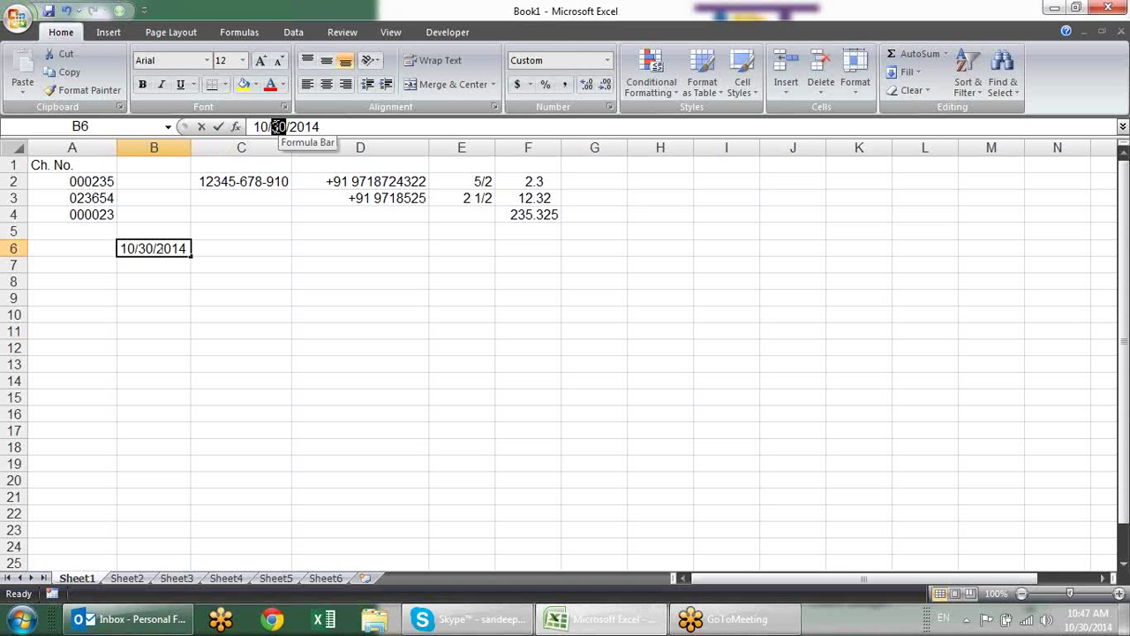
Change B6's date to 10/1/2014 and apply the two-digit day format dd.
{"action": "type", "text": "1"}
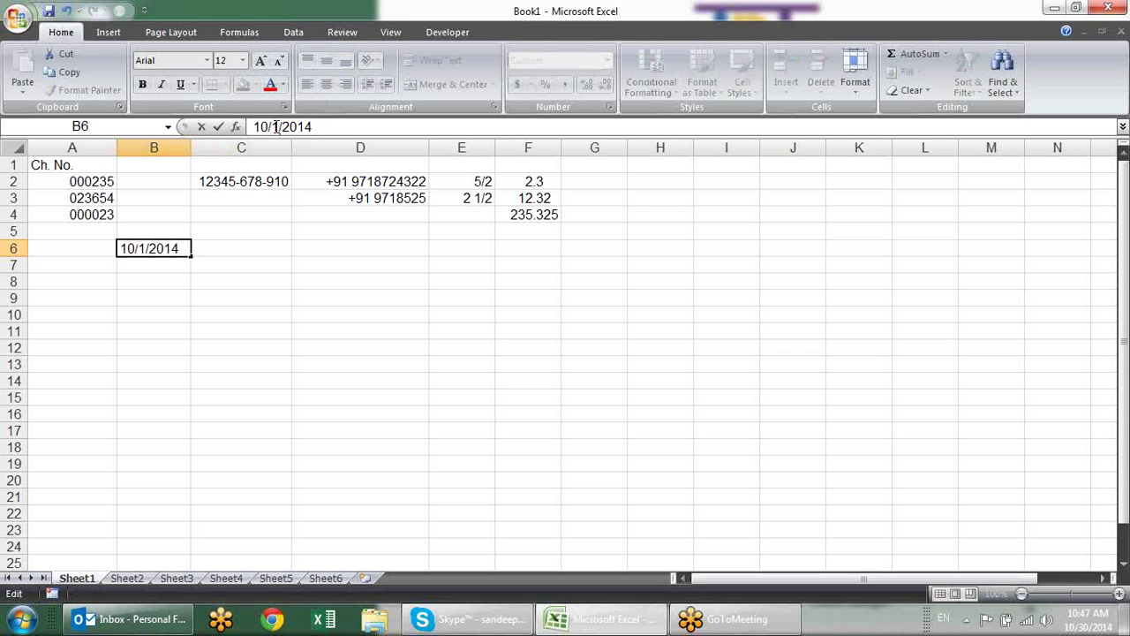
{"action": "key", "text": "Return"}
{"action": "left_click", "coordinate": [168, 245]}
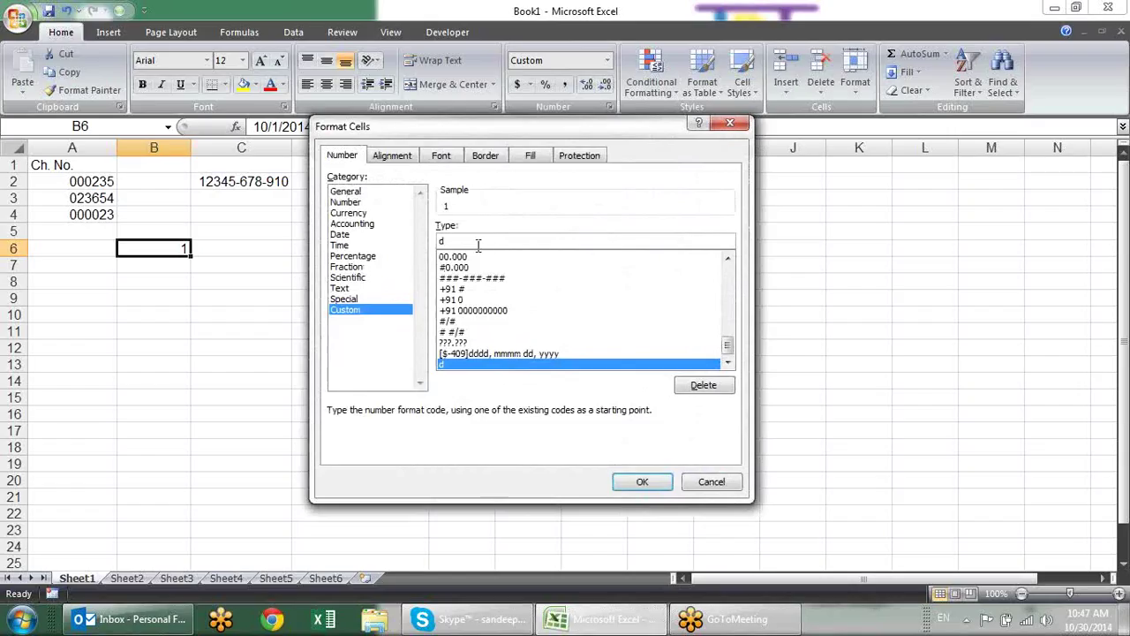
{"action": "type", "text": "d"}
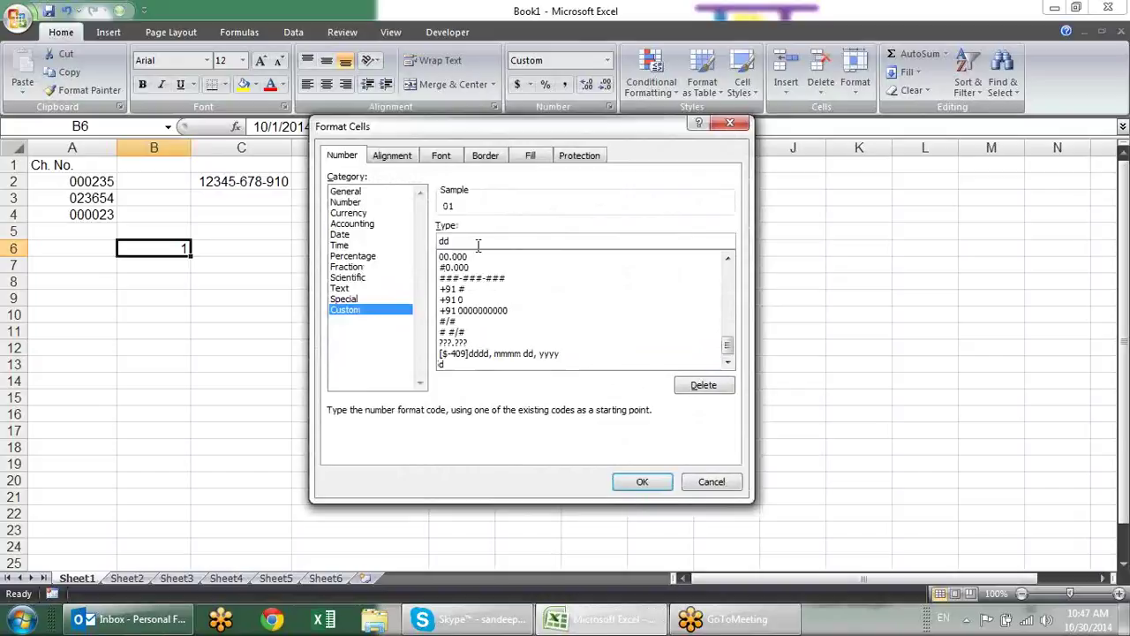
{"action": "key", "text": "Return"}
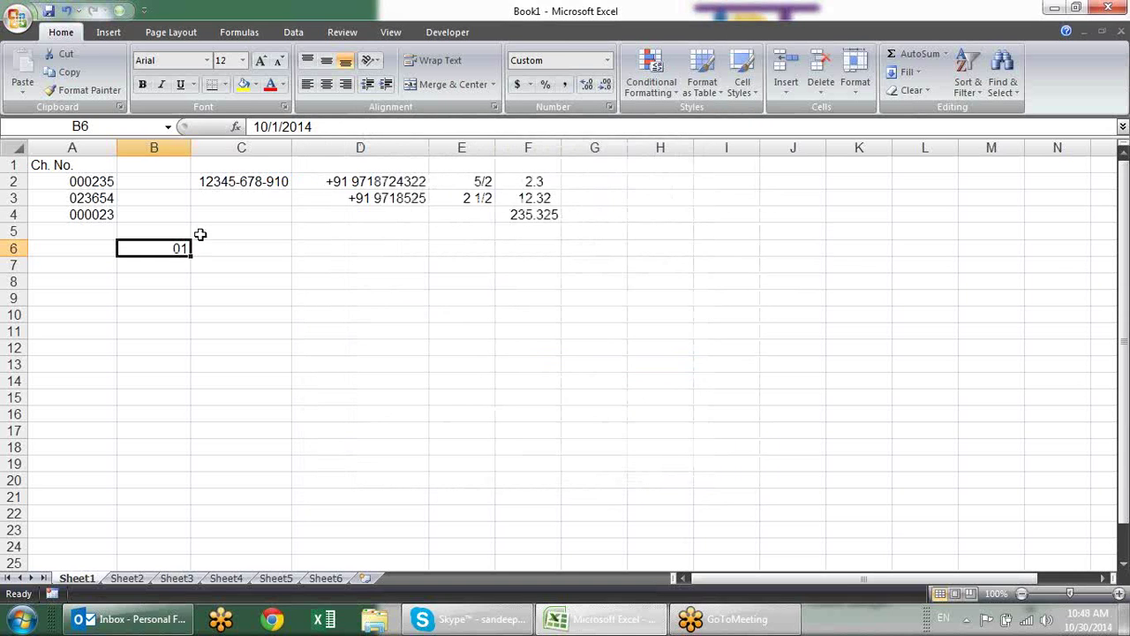
Restore B6's date to 10/30/2014 and switch its format back to a single d.
{"action": "left_click", "coordinate": [277, 127]}
{"action": "key", "text": "BackSpace"}
{"action": "type", "text": "30"}
{"action": "key", "text": "Return"}
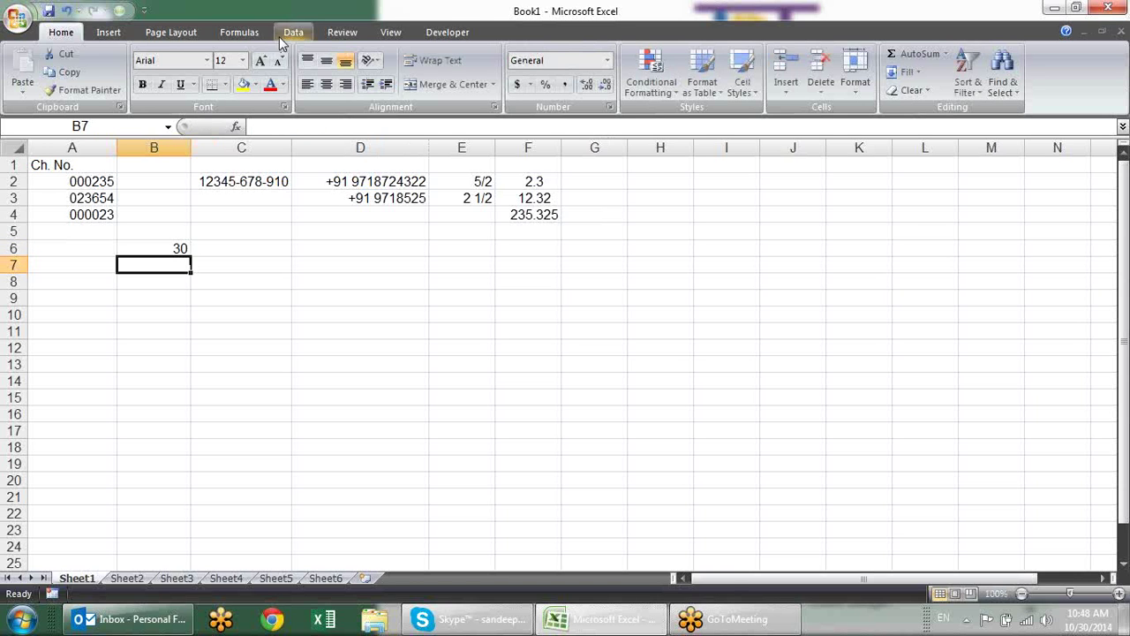
{"action": "left_click", "coordinate": [158, 248]}
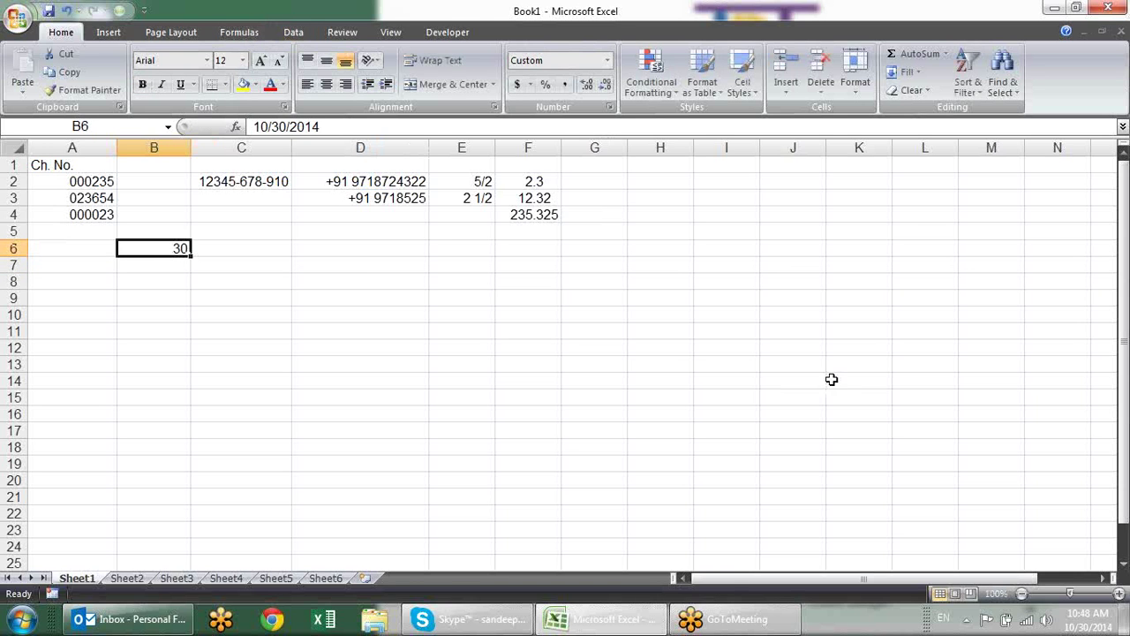
{"action": "key", "text": "ctrl+1"}
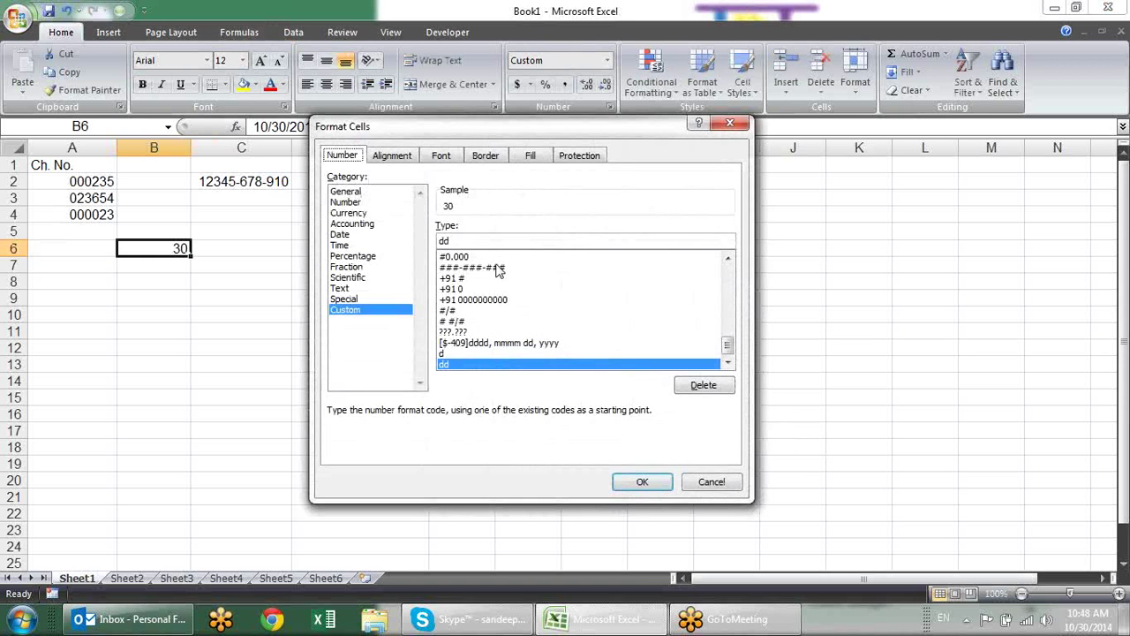
{"action": "left_click", "coordinate": [470, 241]}
{"action": "key", "text": "BackSpace"}
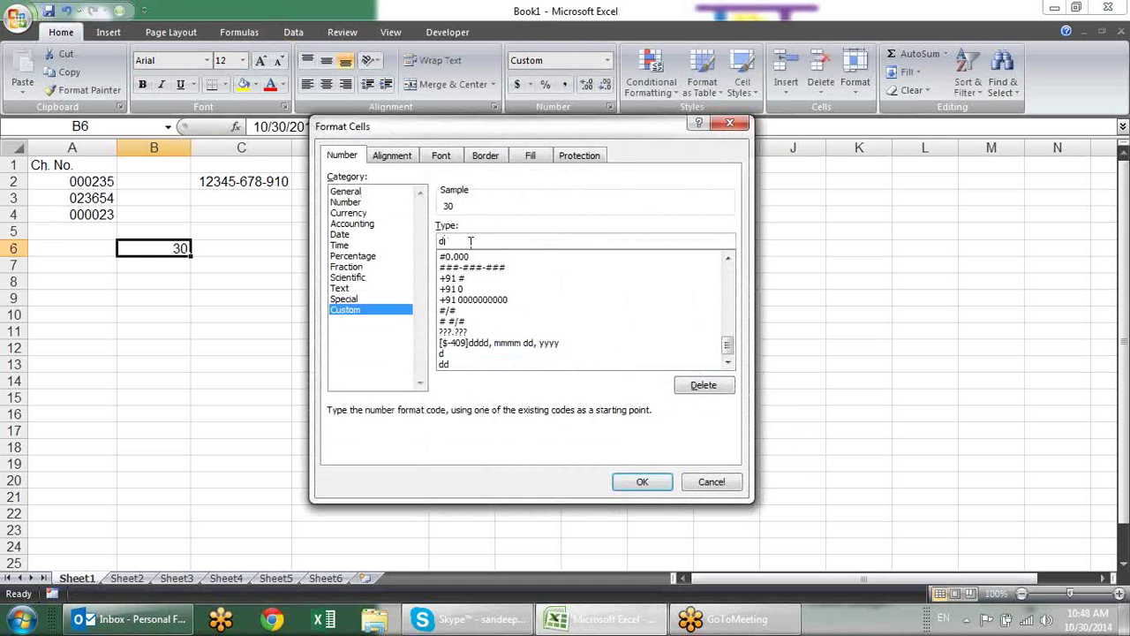
{"action": "key", "text": "Return"}
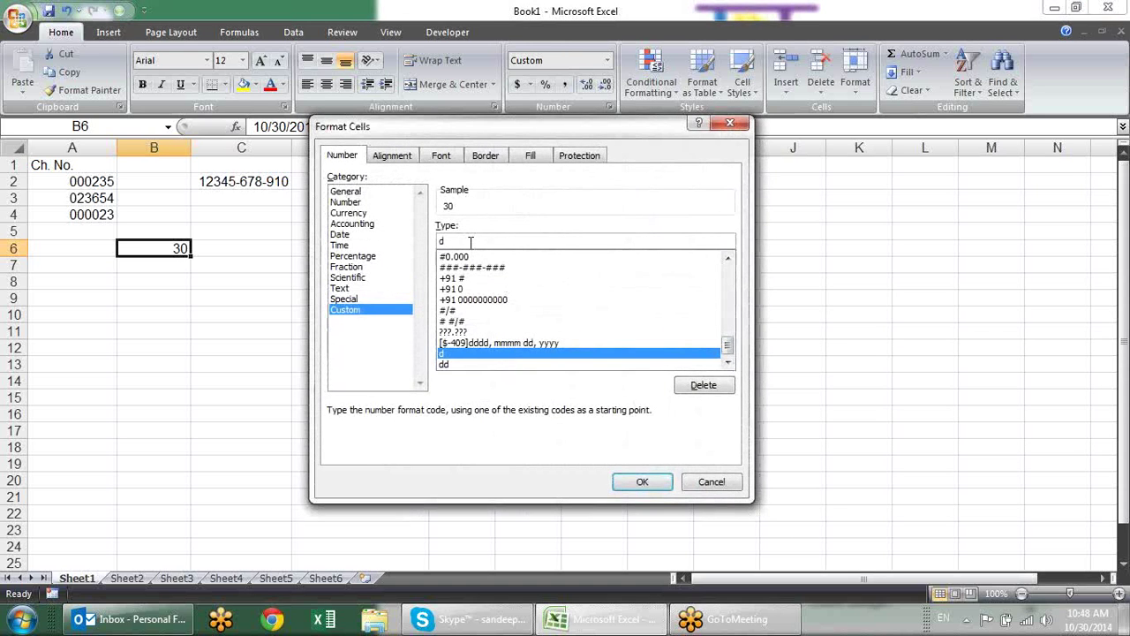
Apply ddd to show Thu, then dddd to show the full weekday Thursday.
{"action": "type", "text": "d"}
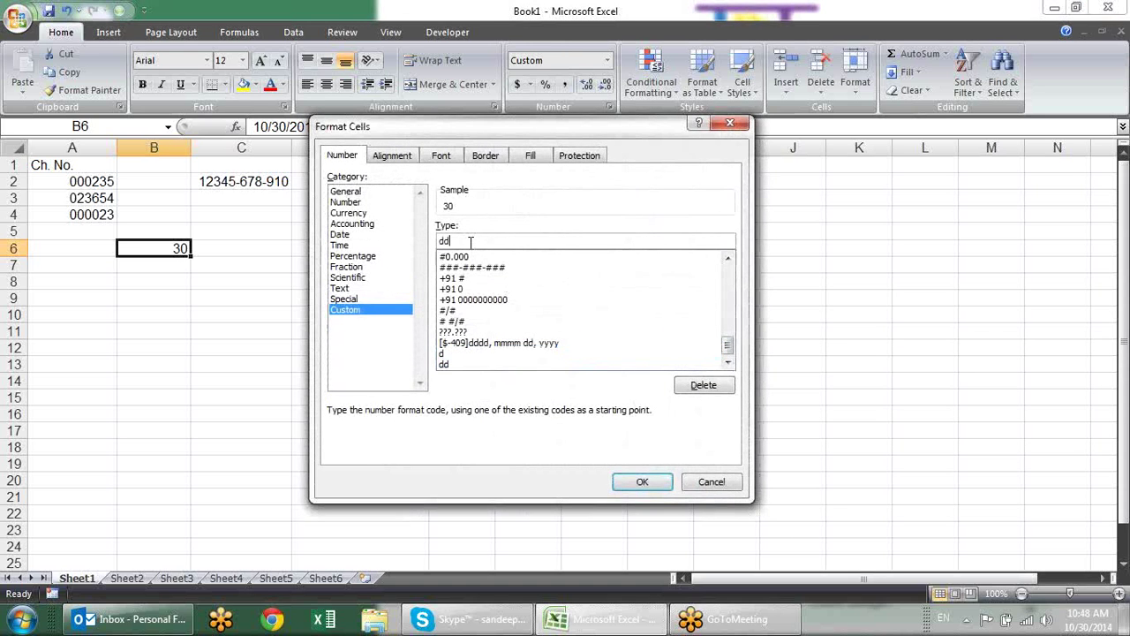
{"action": "type", "text": "d"}
{"action": "left_click", "coordinate": [644, 482]}
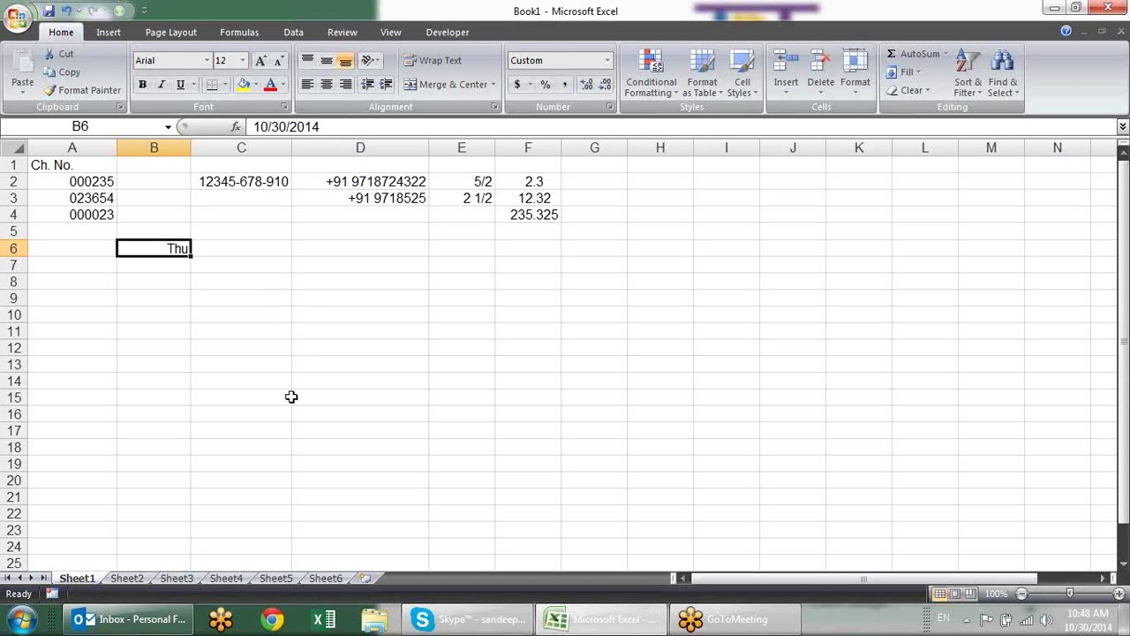
{"action": "key", "text": "ctrl+1"}
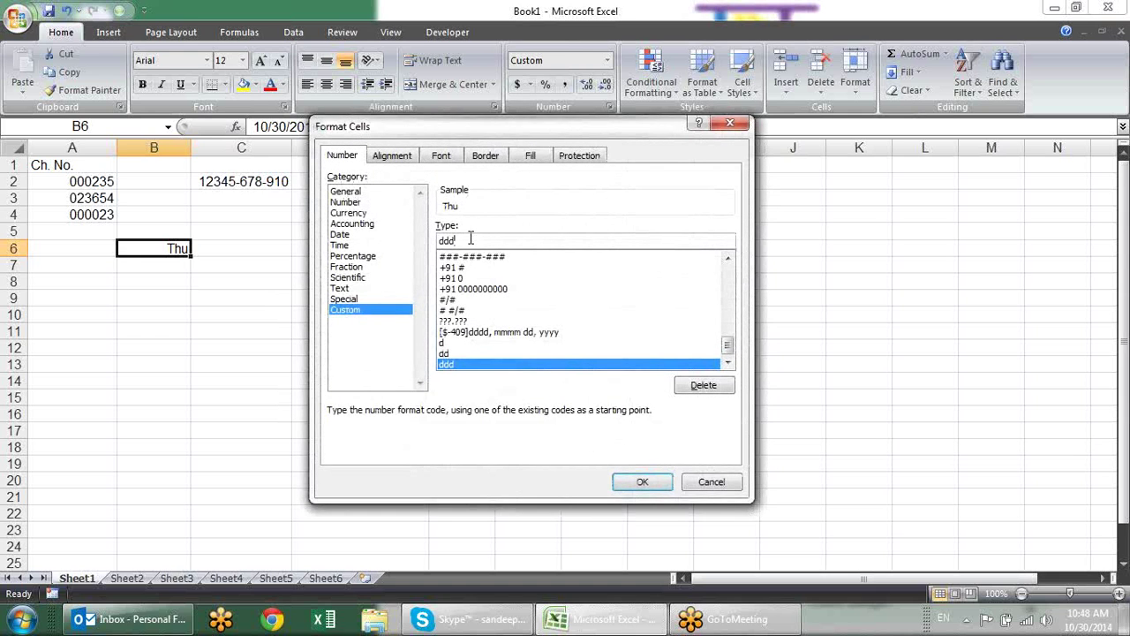
{"action": "type", "text": "d"}
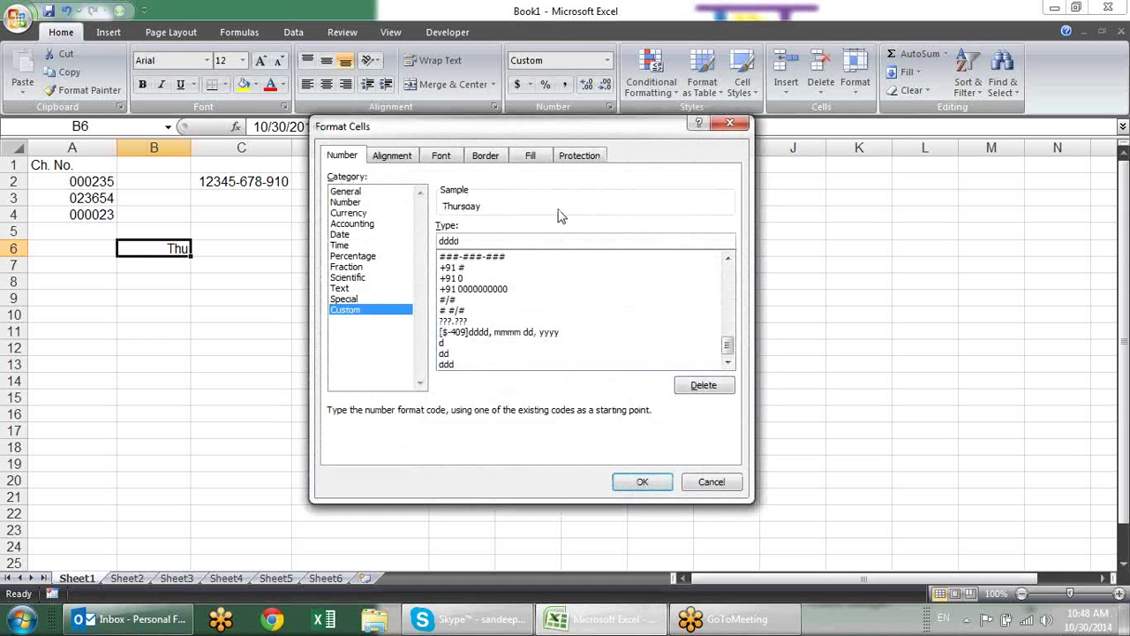
{"action": "left_click", "coordinate": [642, 481]}
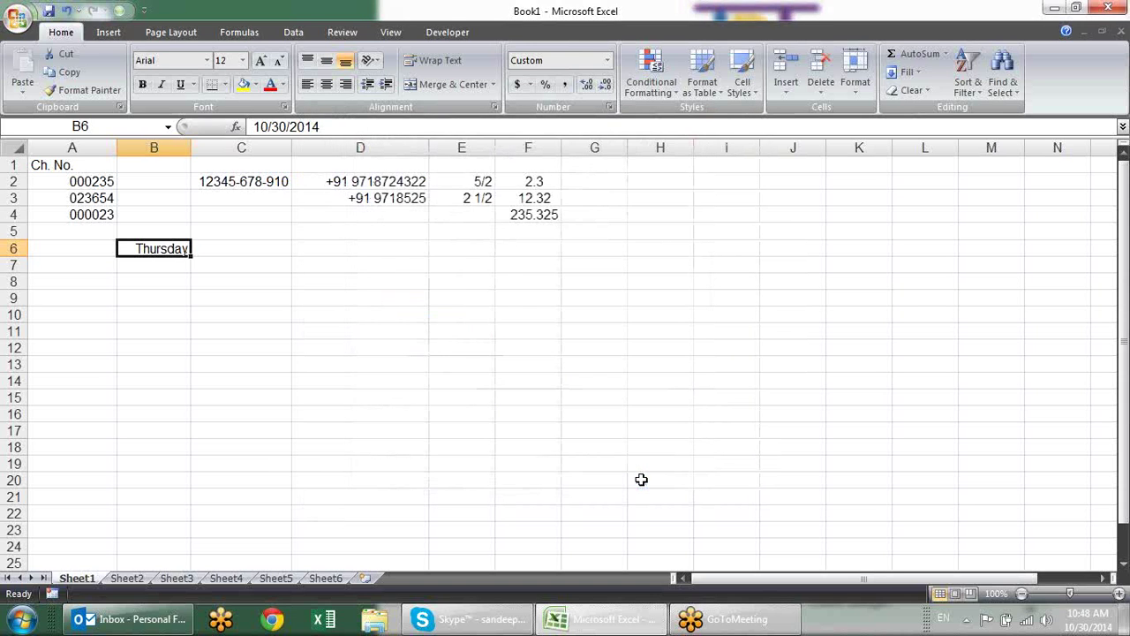
{"action": "key", "text": "ctrl+1"}
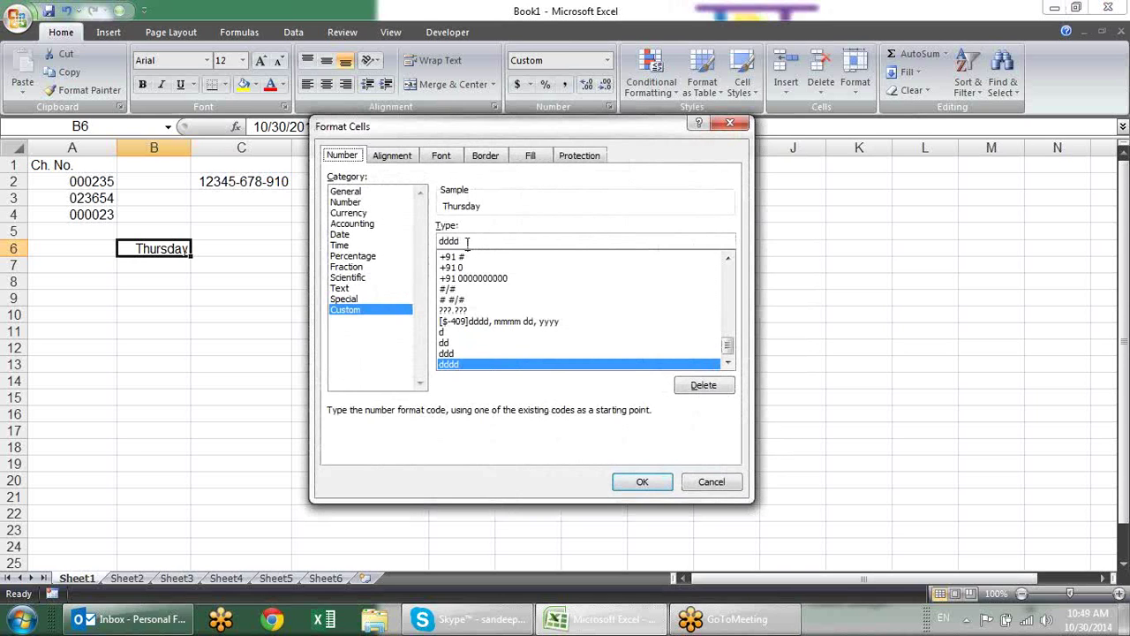
{"action": "double_click", "coordinate": [467, 241]}
Try month codes on B6, showing 10, Oct, October, and the single letter O.
{"action": "type", "text": "m"}
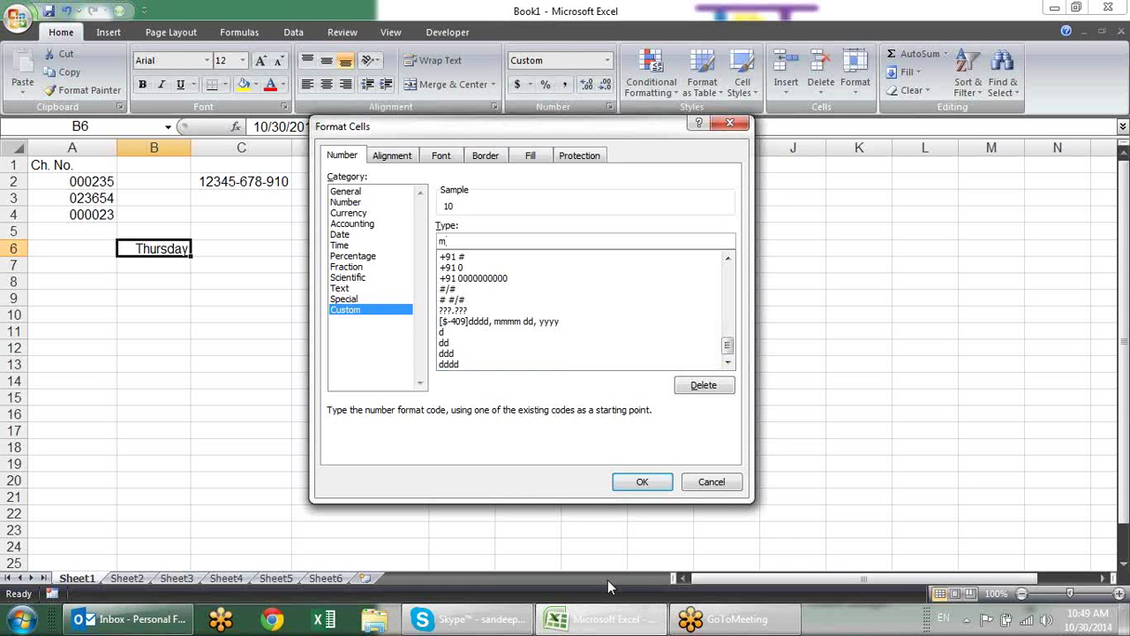
{"action": "key", "text": "Return"}
{"action": "key", "text": "ctrl+1"}
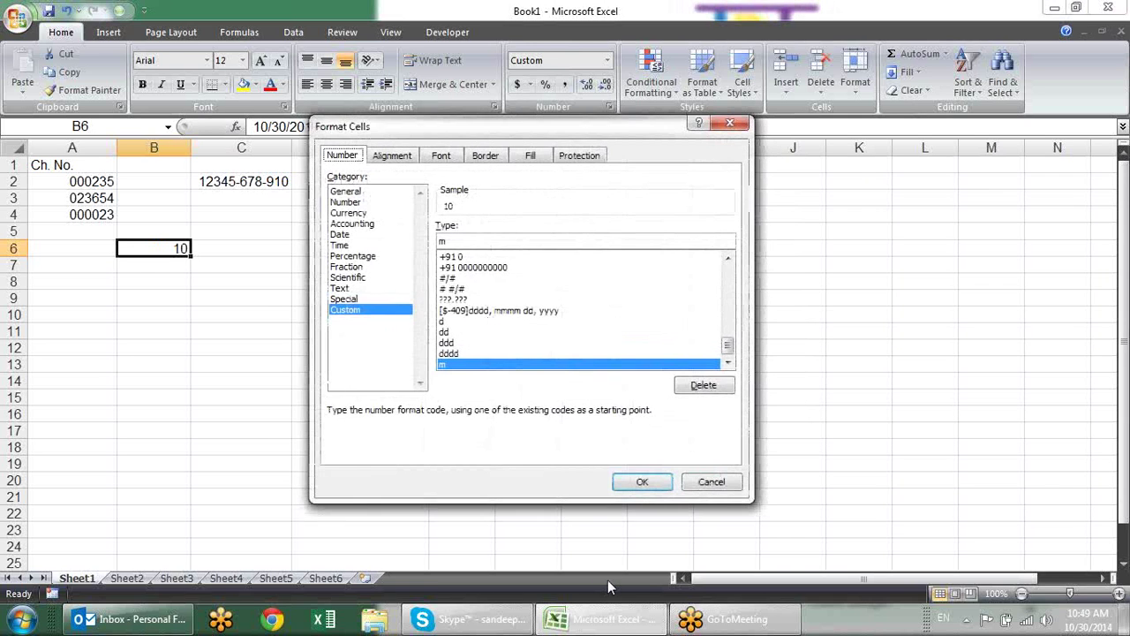
{"action": "left_click", "coordinate": [480, 243]}
{"action": "type", "text": "mm"}
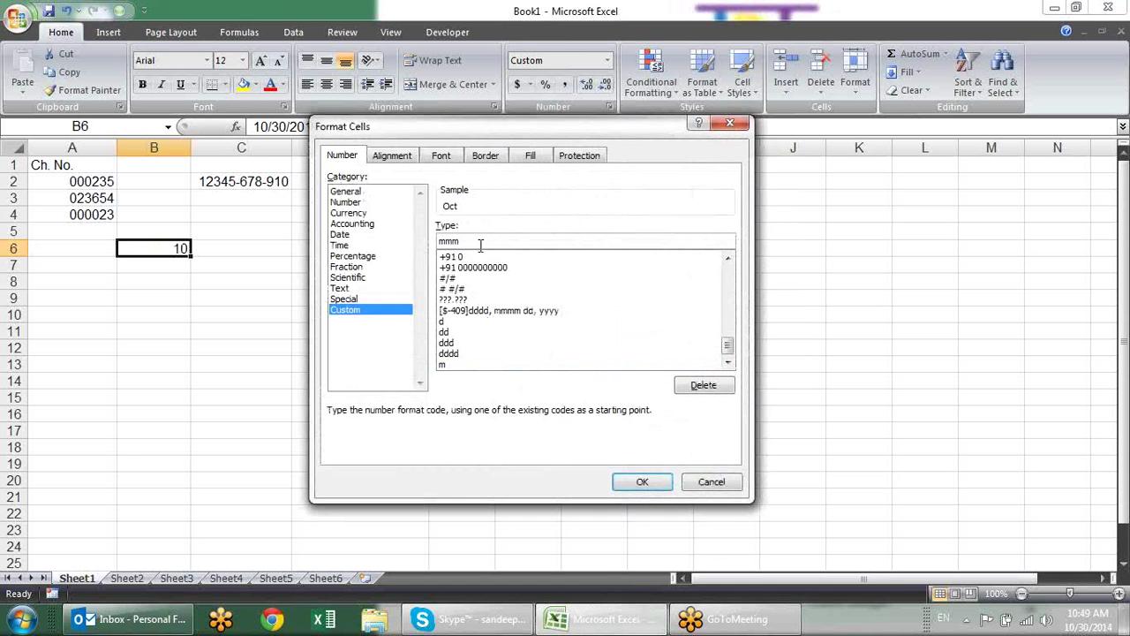
{"action": "key", "text": "Return"}
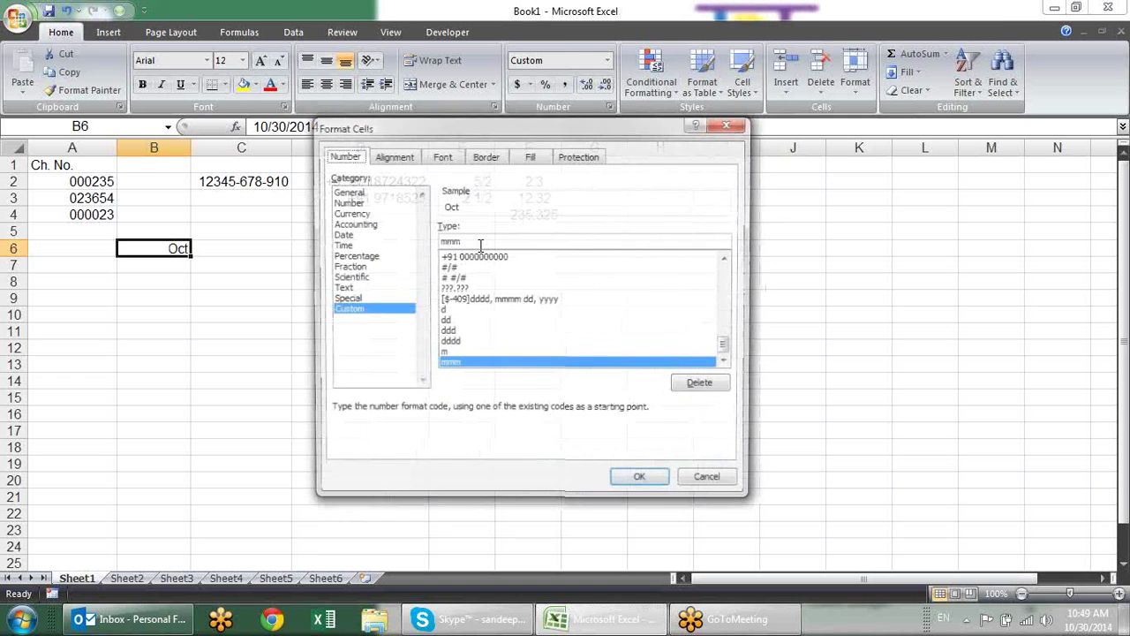
{"action": "left_click", "coordinate": [480, 242]}
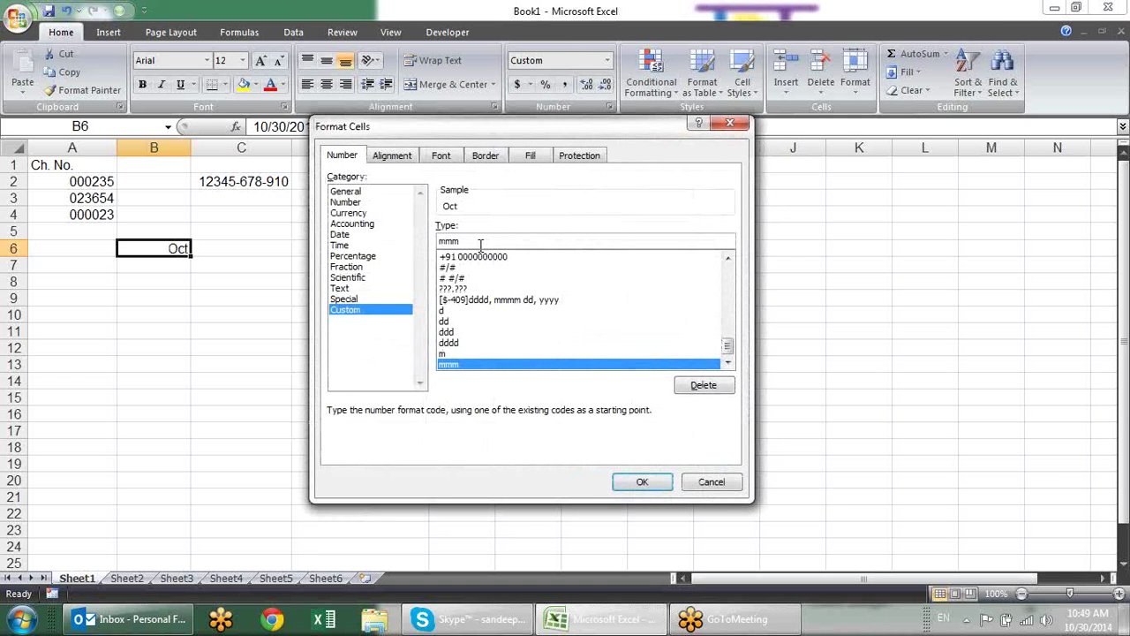
{"action": "type", "text": "m"}
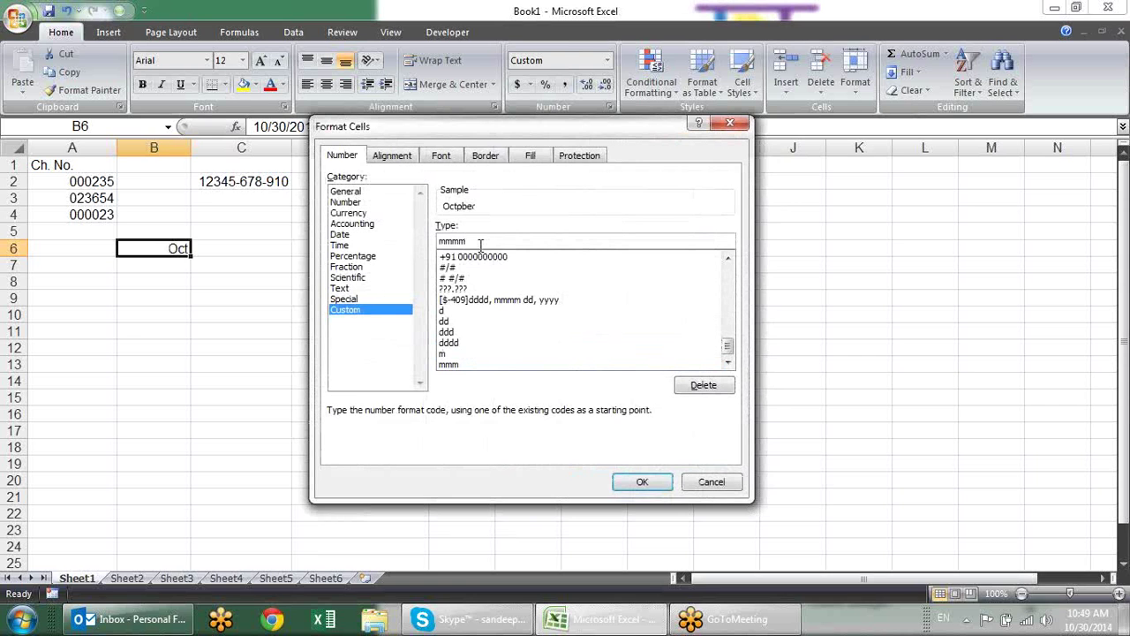
{"action": "key", "text": "Return"}
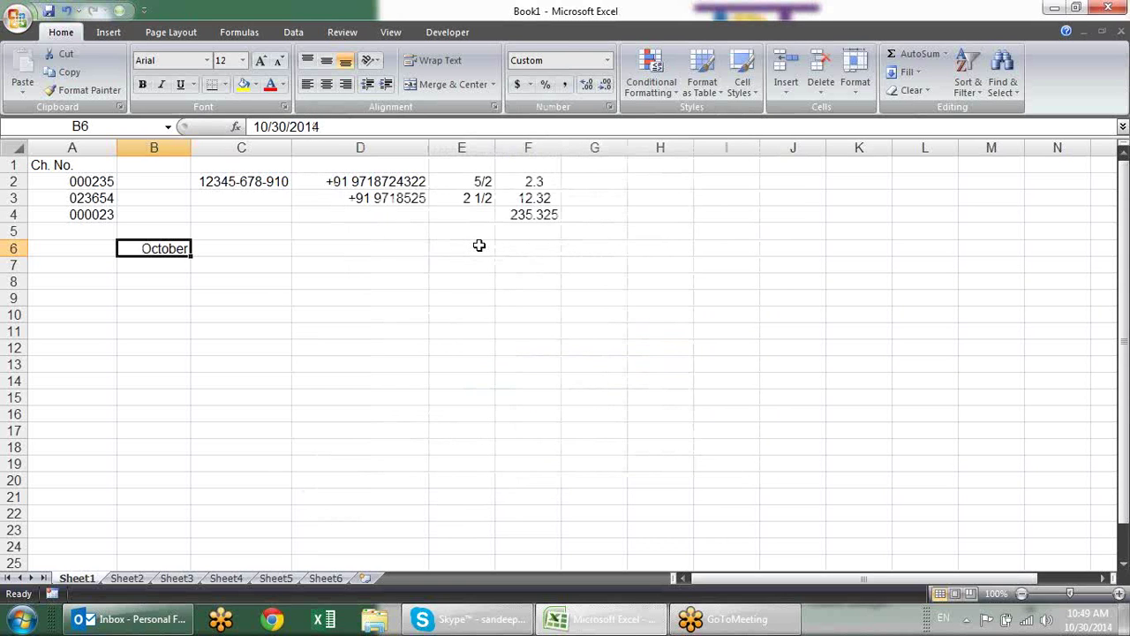
{"action": "key", "text": "ctrl+1"}
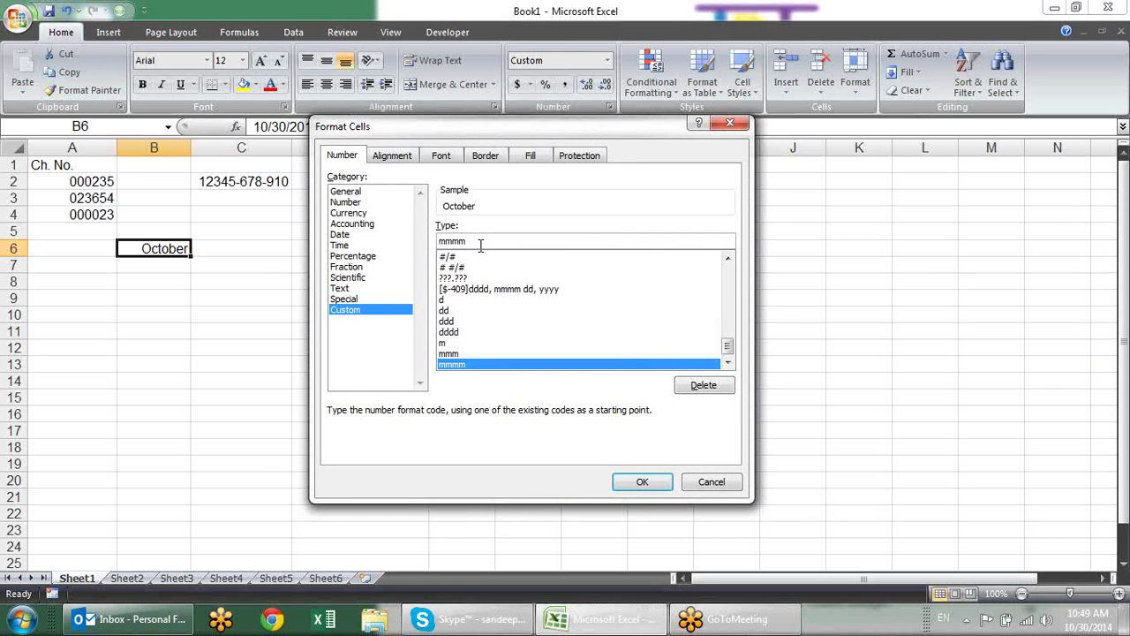
{"action": "type", "text": "m"}
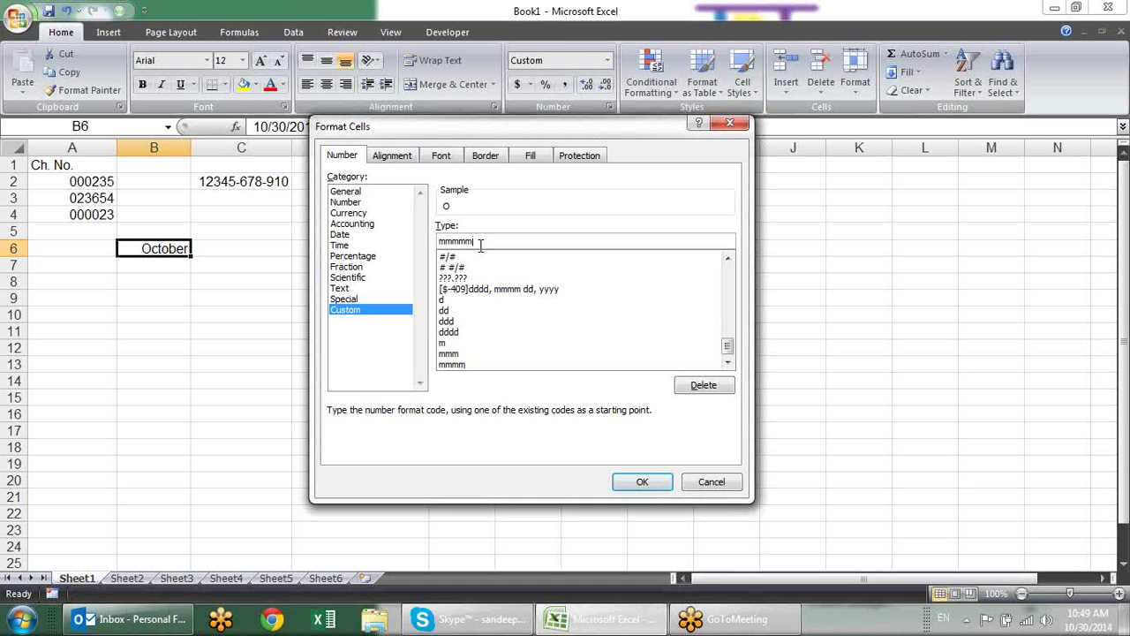
{"action": "key", "text": "Return"}
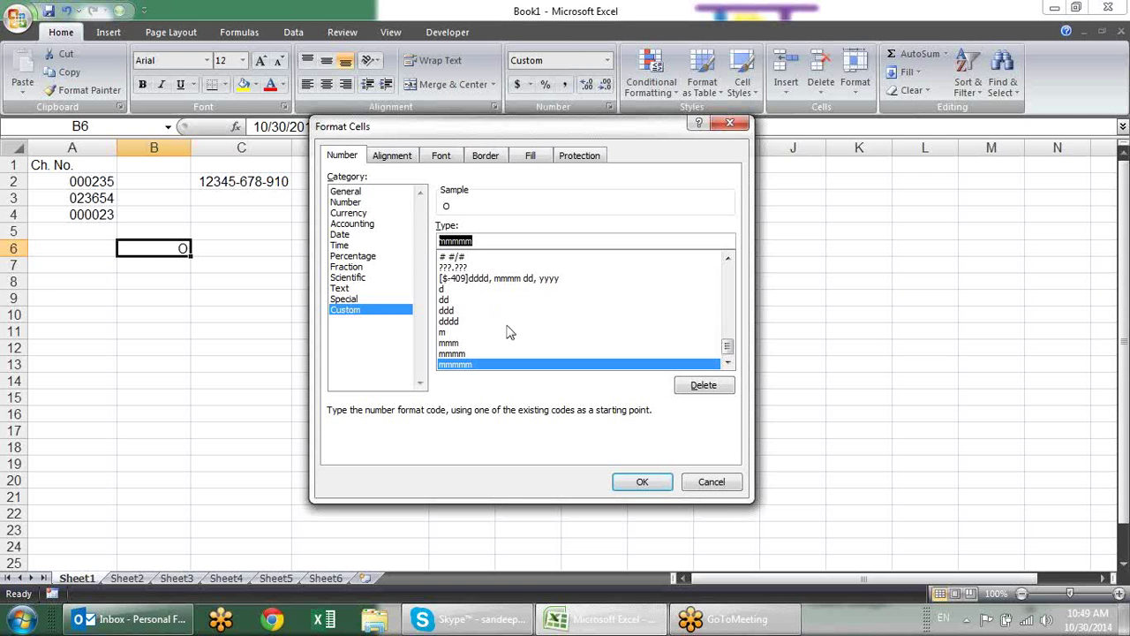
Apply year codes yy showing 14, then yyyy showing 2014.
{"action": "type", "text": "yy"}
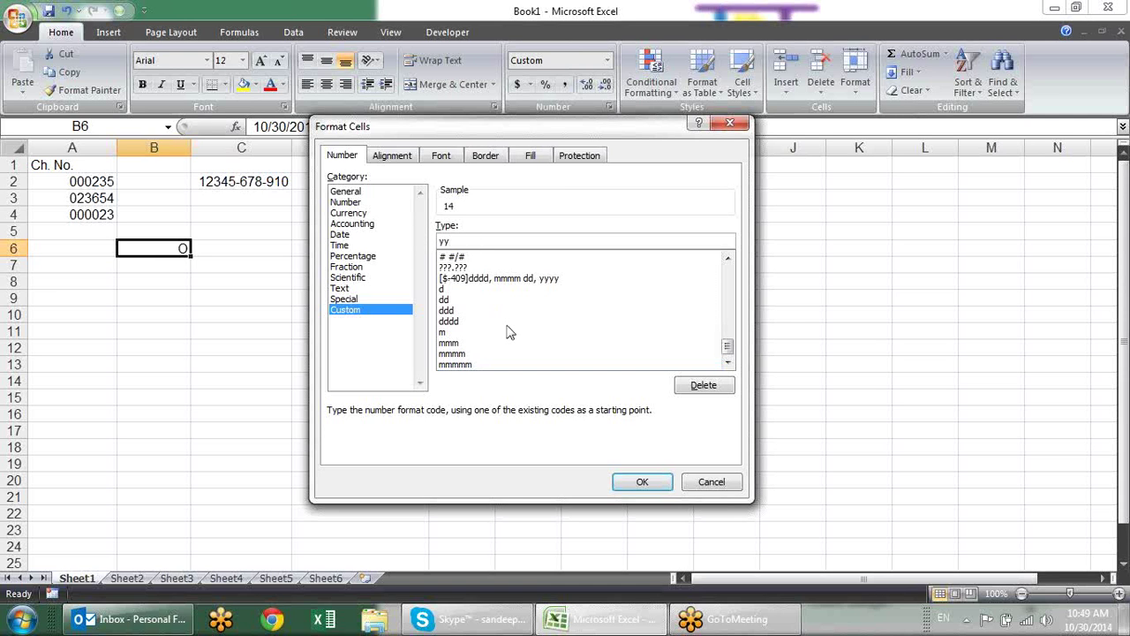
{"action": "key", "text": "Return"}
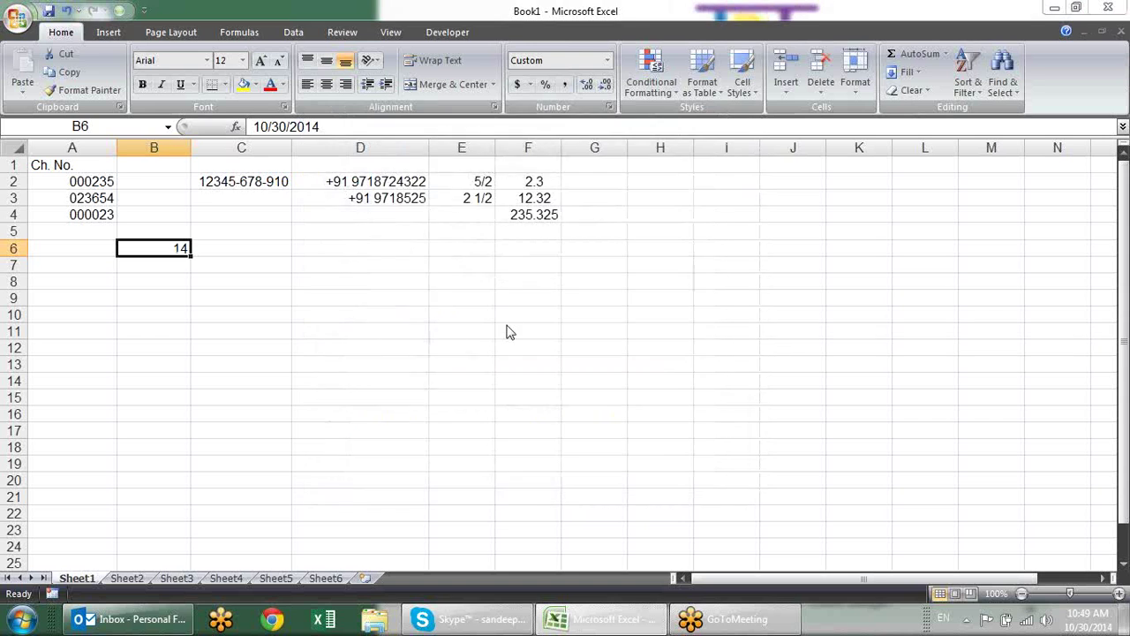
{"action": "key", "text": "ctrl+1"}
{"action": "left_click", "coordinate": [484, 244]}
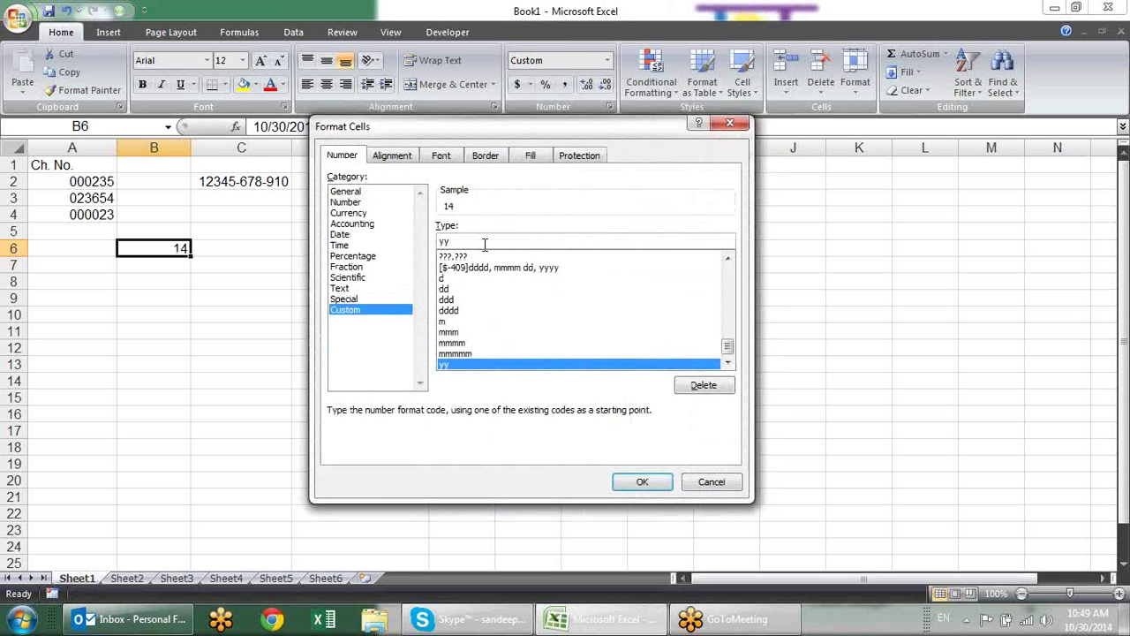
{"action": "type", "text": "yy"}
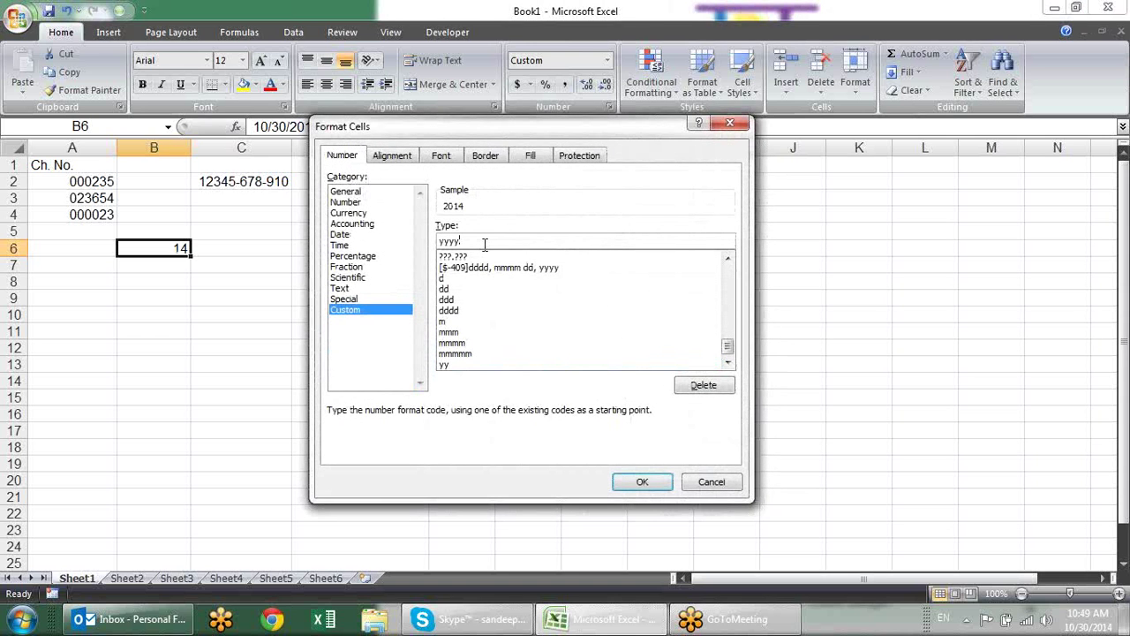
{"action": "key", "text": "Return"}
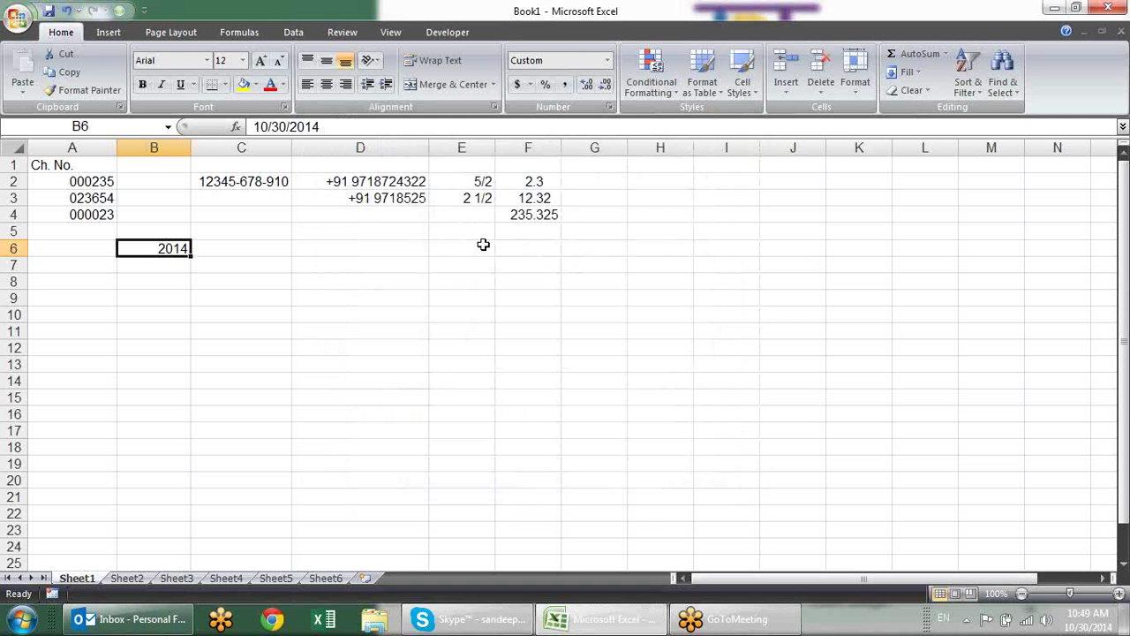
{"action": "key", "text": "ctrl+1"}
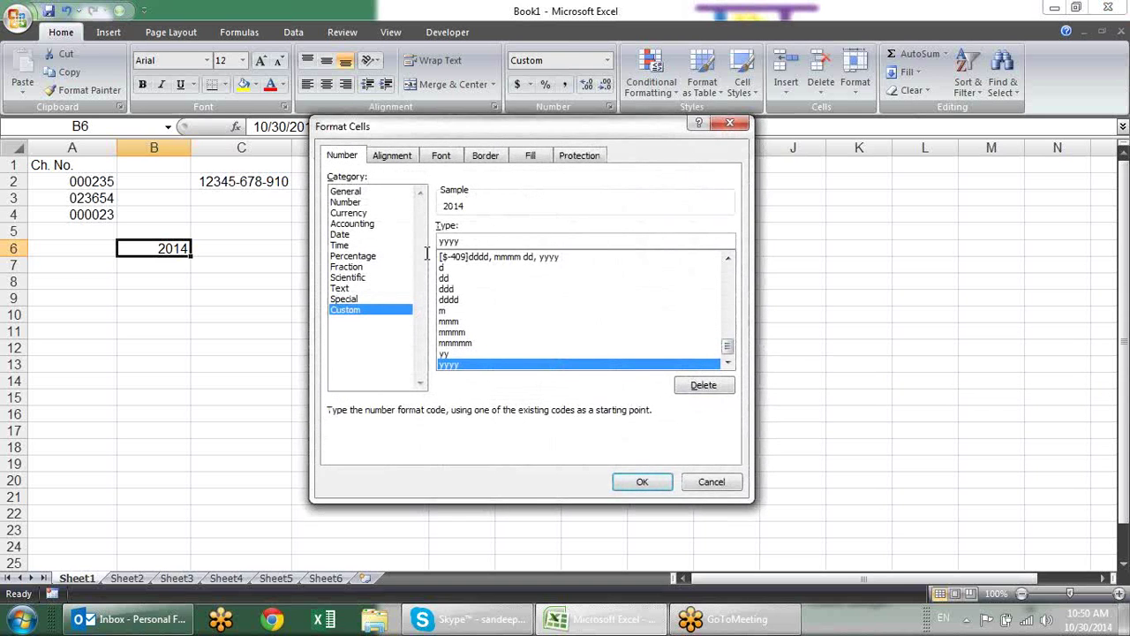
Give B6 the custom date format dddd, mmm-dd yyyy.
{"action": "double_click", "coordinate": [471, 242]}
{"action": "type", "text": "dddd"}
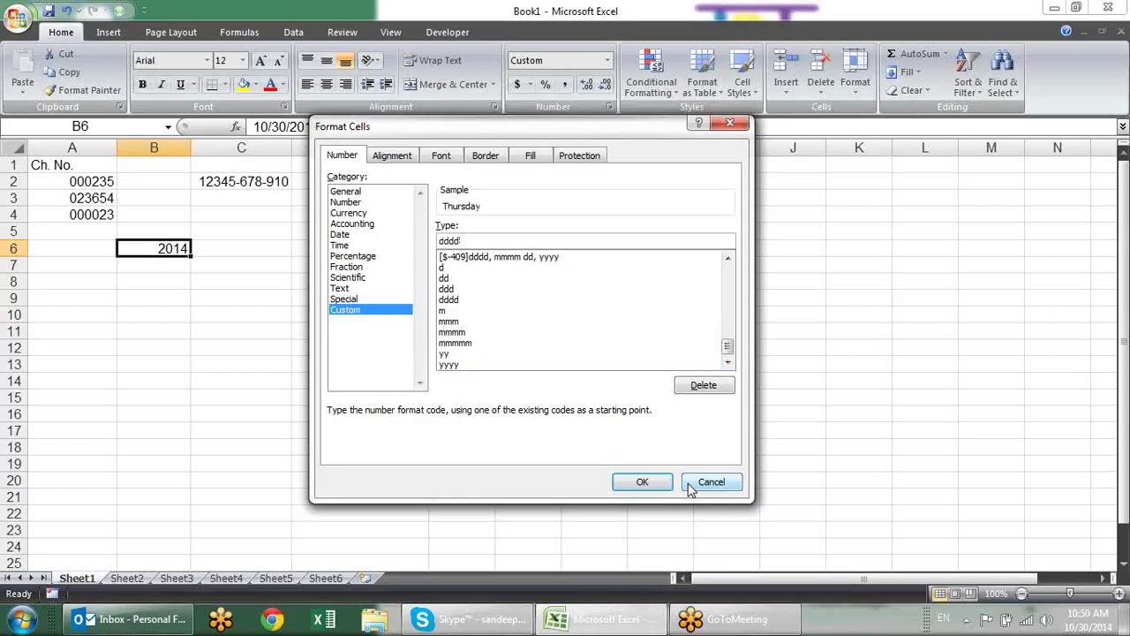
{"action": "type", "text": ","}
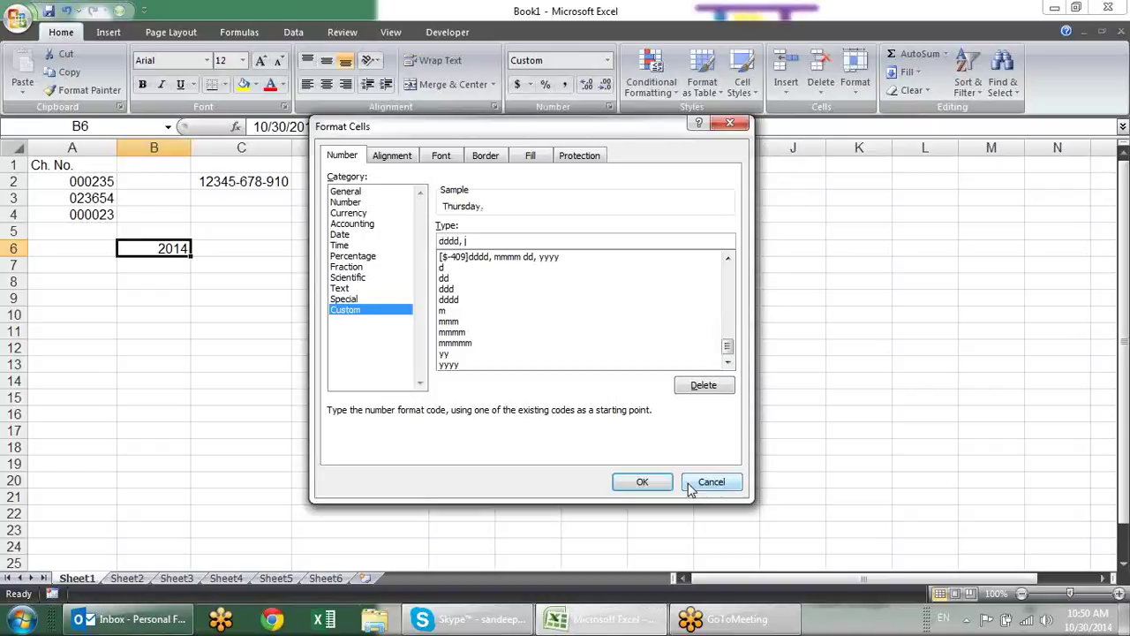
{"action": "type", "text": "mm"}
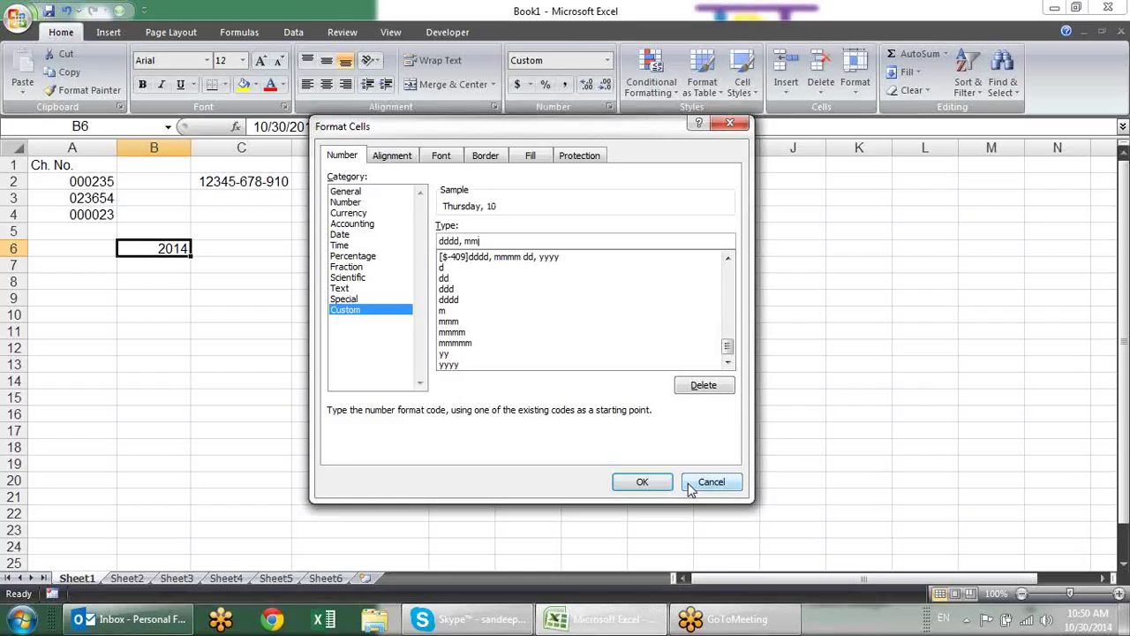
{"action": "type", "text": "m-"}
{"action": "type", "text": "dd"}
{"action": "type", "text": "yyyy"}
{"action": "left_click", "coordinate": [654, 486]}
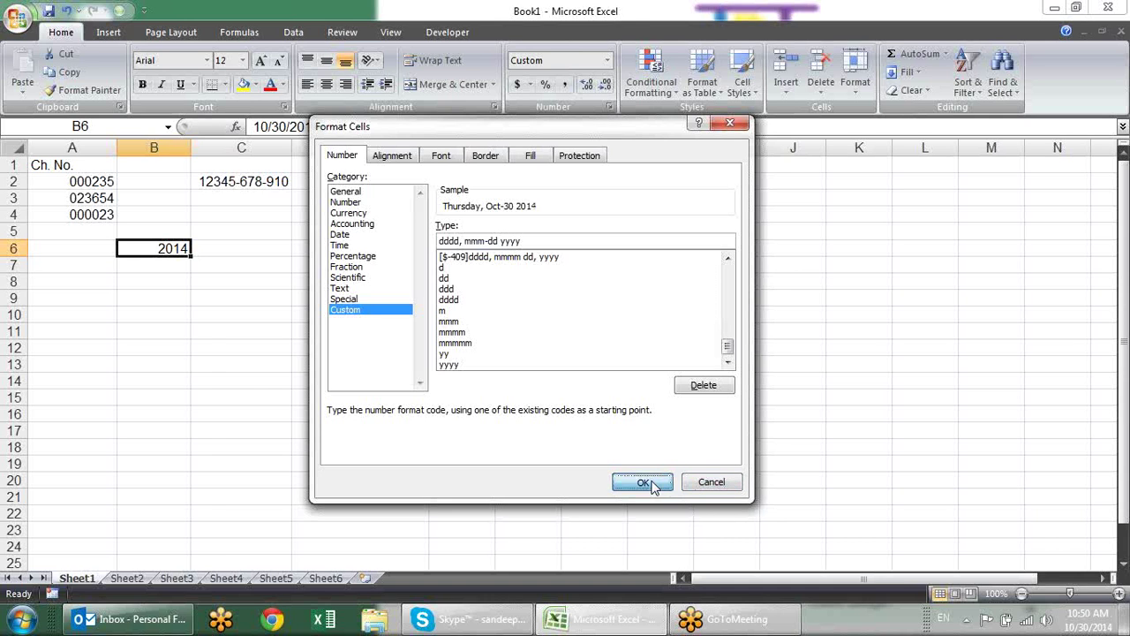
{"action": "left_click", "coordinate": [314, 299]}
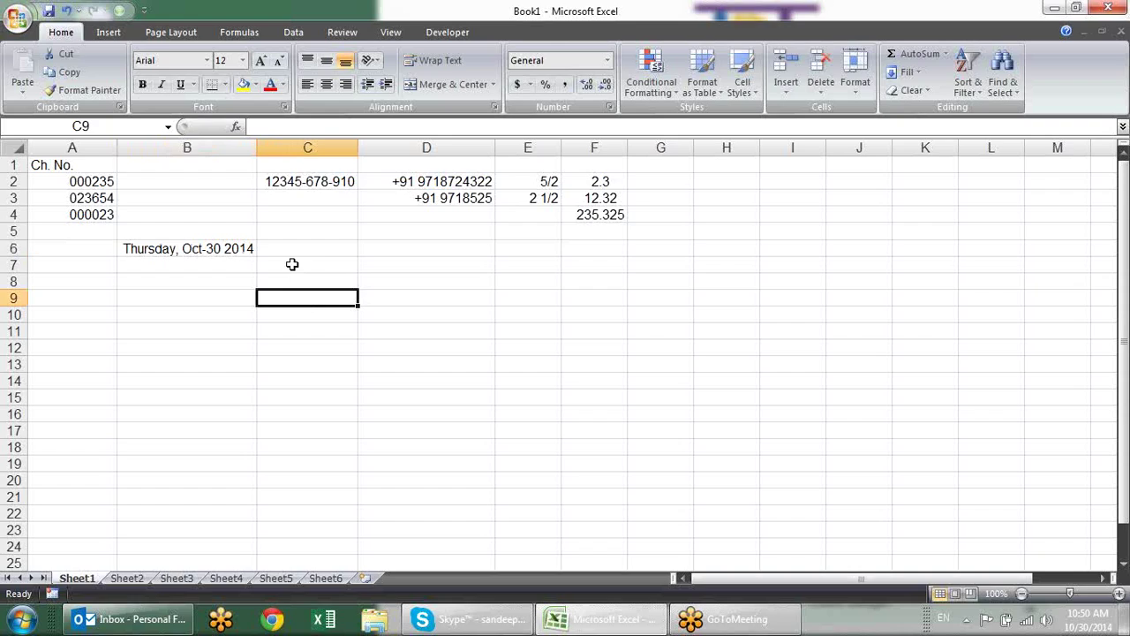
Append - ddd to B6's format so it ends with the short weekday Thu.
{"action": "left_click", "coordinate": [252, 251]}
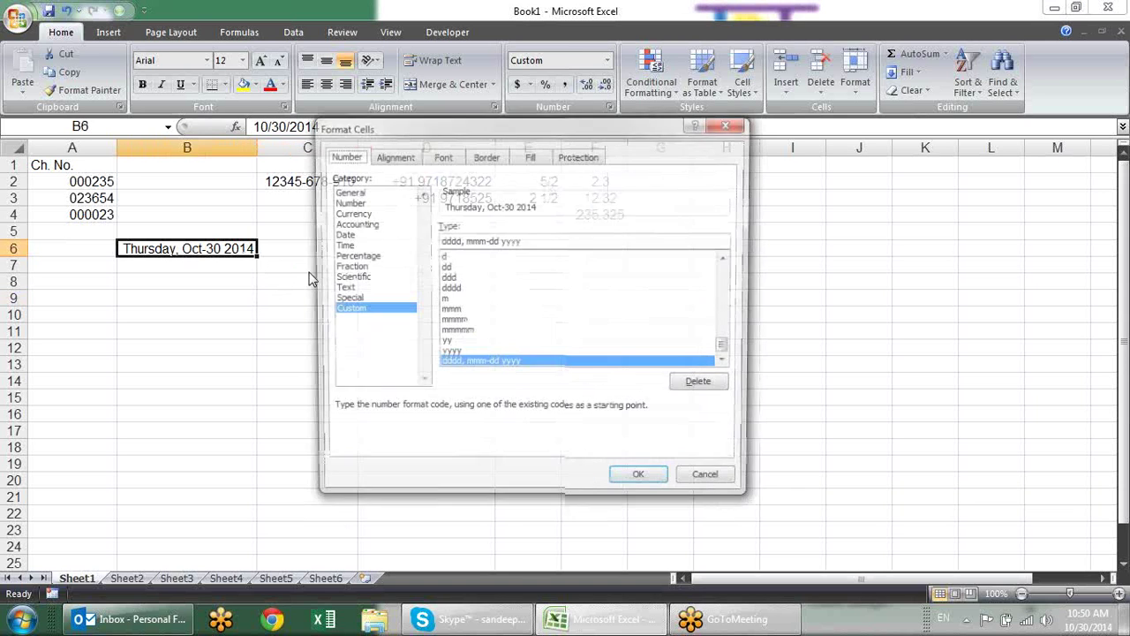
{"action": "key", "text": "ctrl+1"}
{"action": "left_click", "coordinate": [535, 240]}
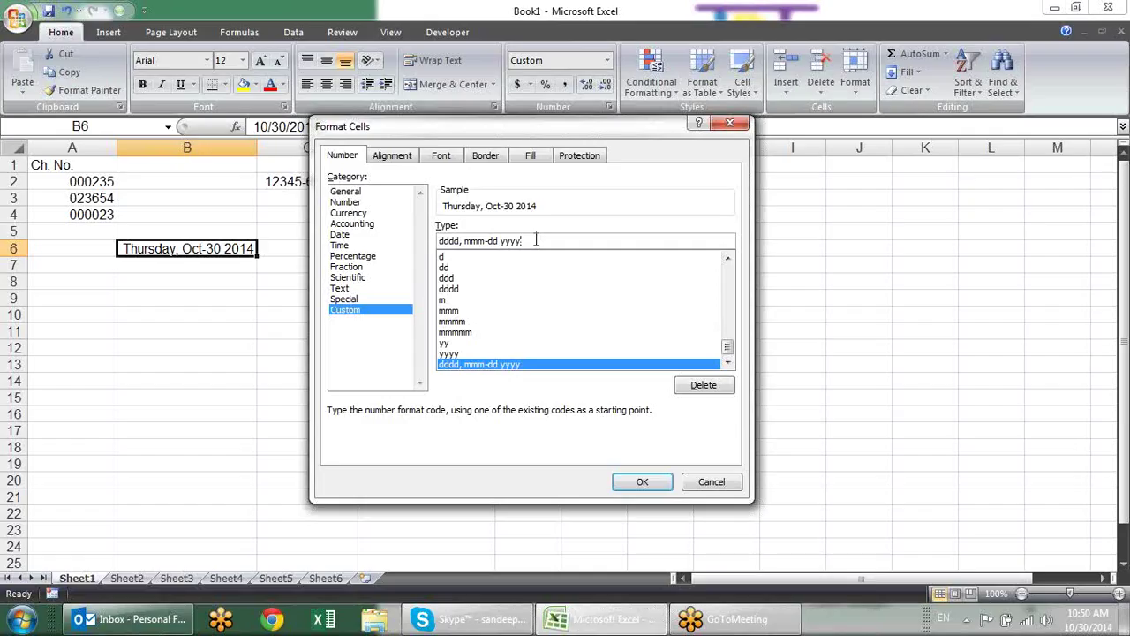
{"action": "type", "text": ",-"}
{"action": "type", "text": "ddd"}
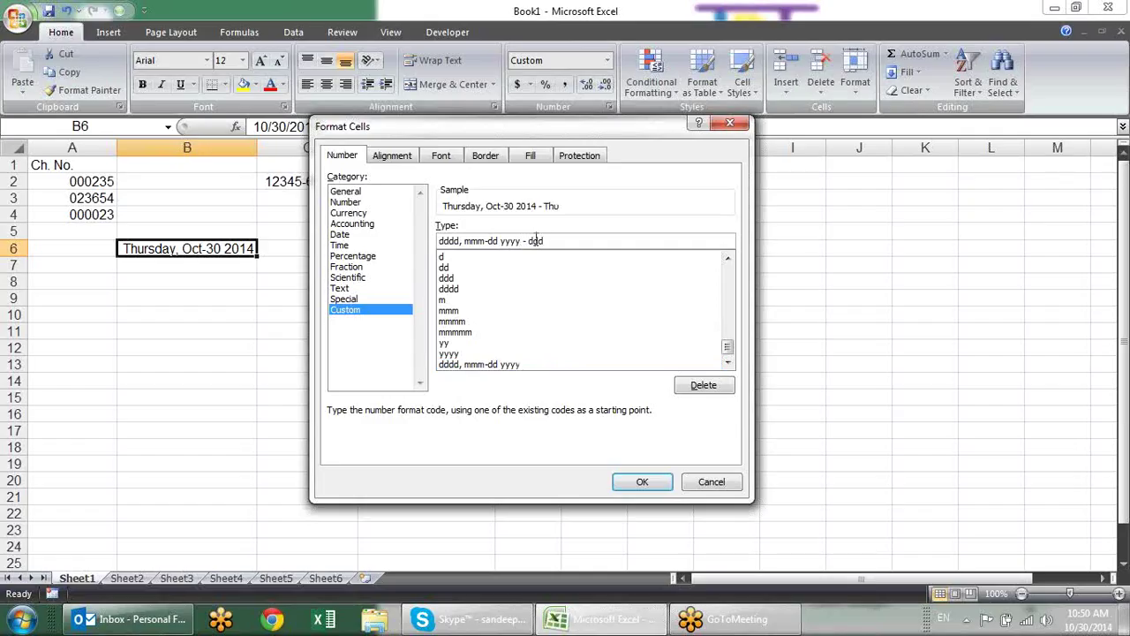
{"action": "key", "text": "Return"}
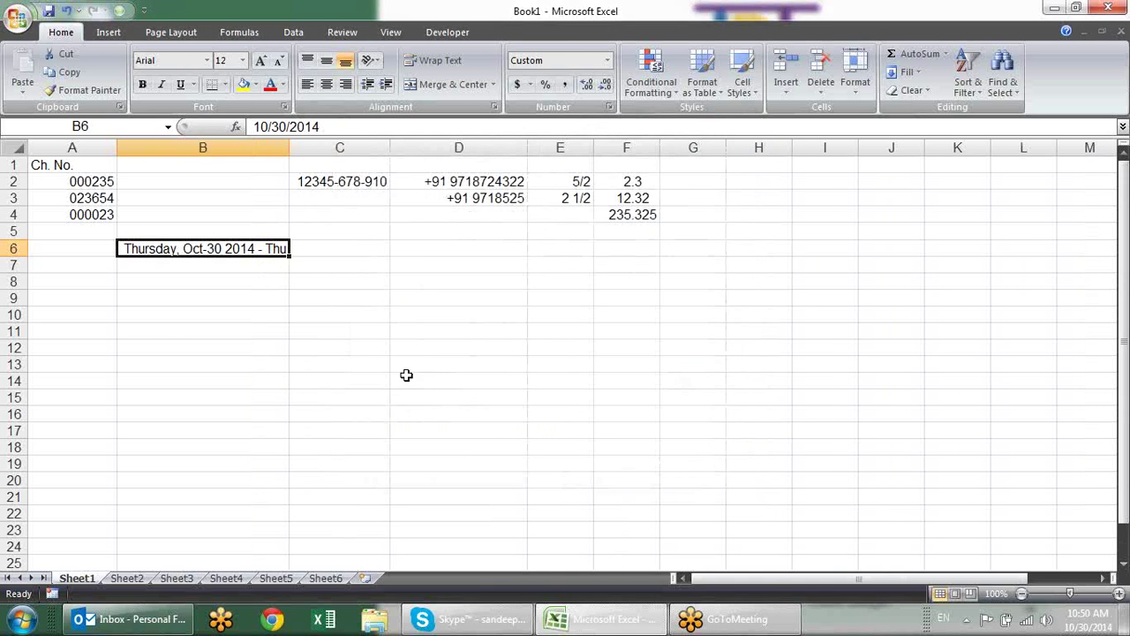
{"action": "key", "text": "ctrl+1"}
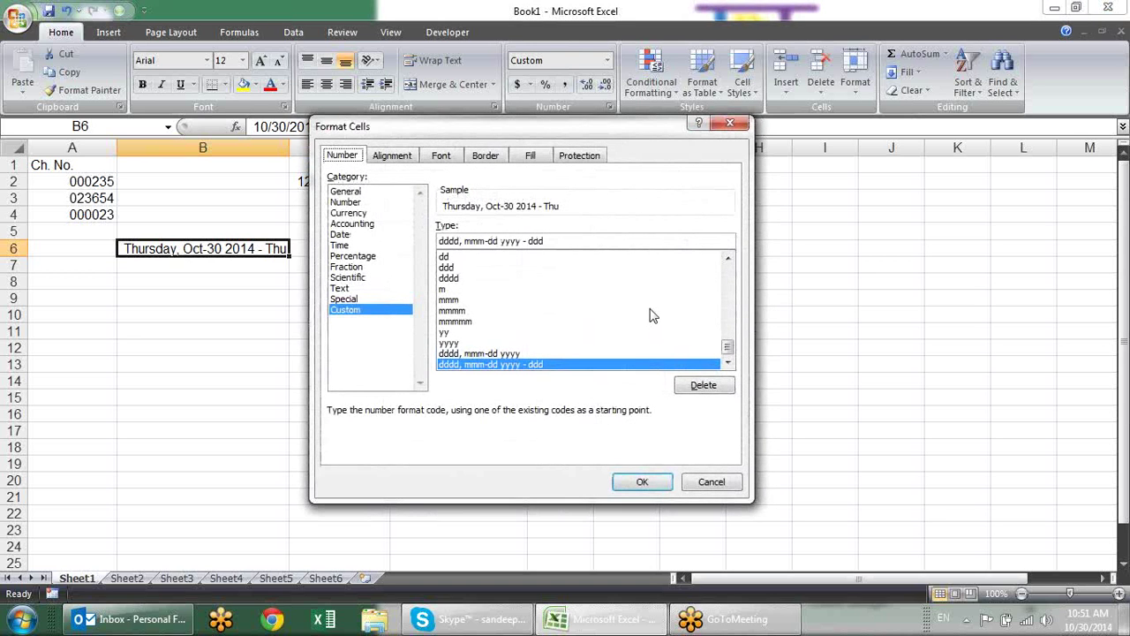
{"action": "key", "text": "Escape"}
Insert the current time in C7 and format it with the hour-only code h.
{"action": "left_click", "coordinate": [383, 261]}
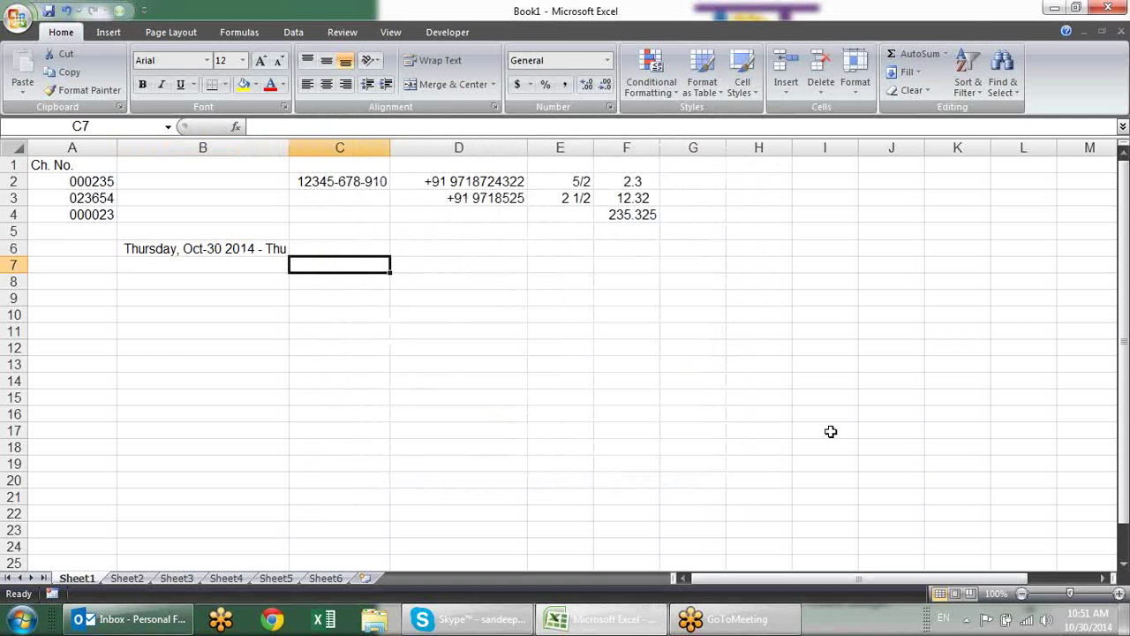
{"action": "key", "text": "ctrl+shift+semicolon"}
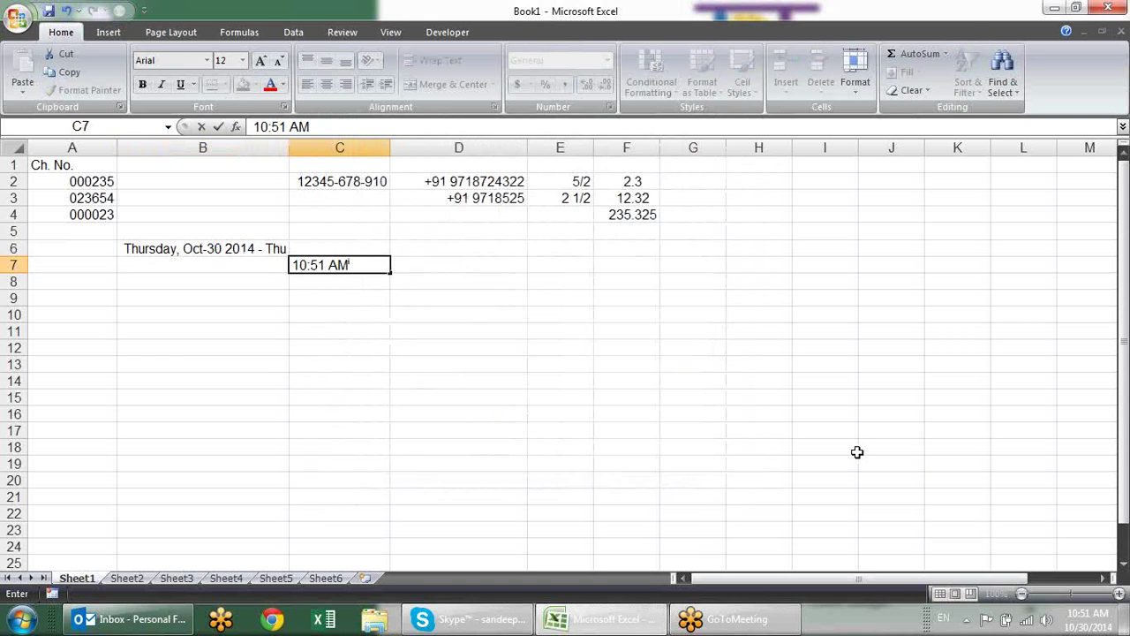
{"action": "key", "text": "Return"}
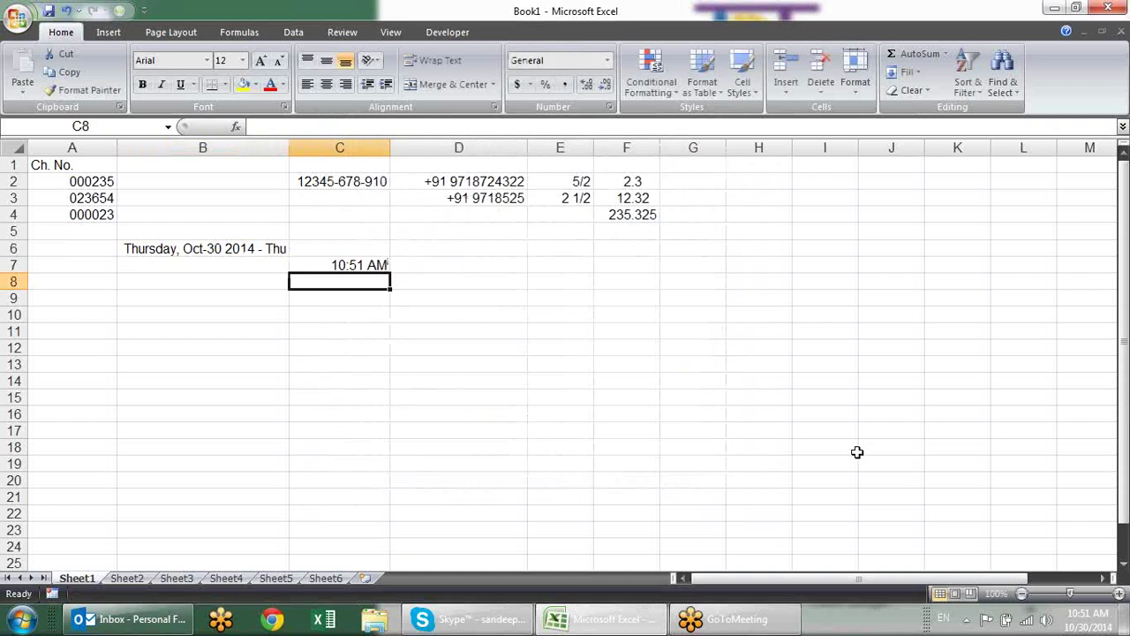
{"action": "key", "text": "Up"}
{"action": "key", "text": "ctrl+1"}
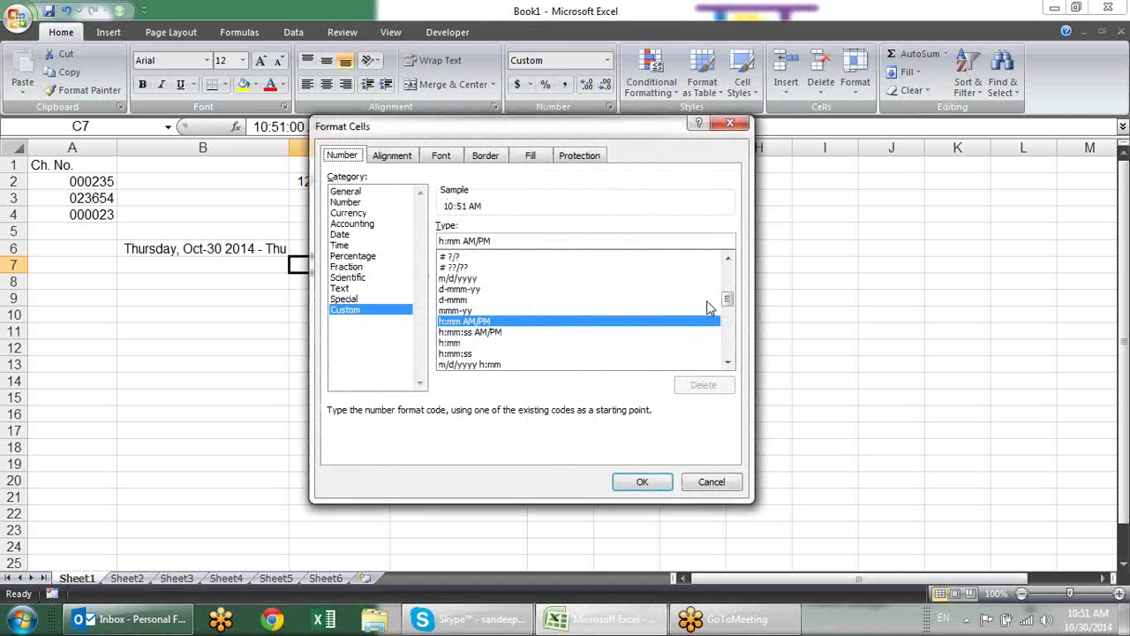
{"action": "left_click_drag", "start_coordinate": [541, 129], "coordinate": [710, 114]}
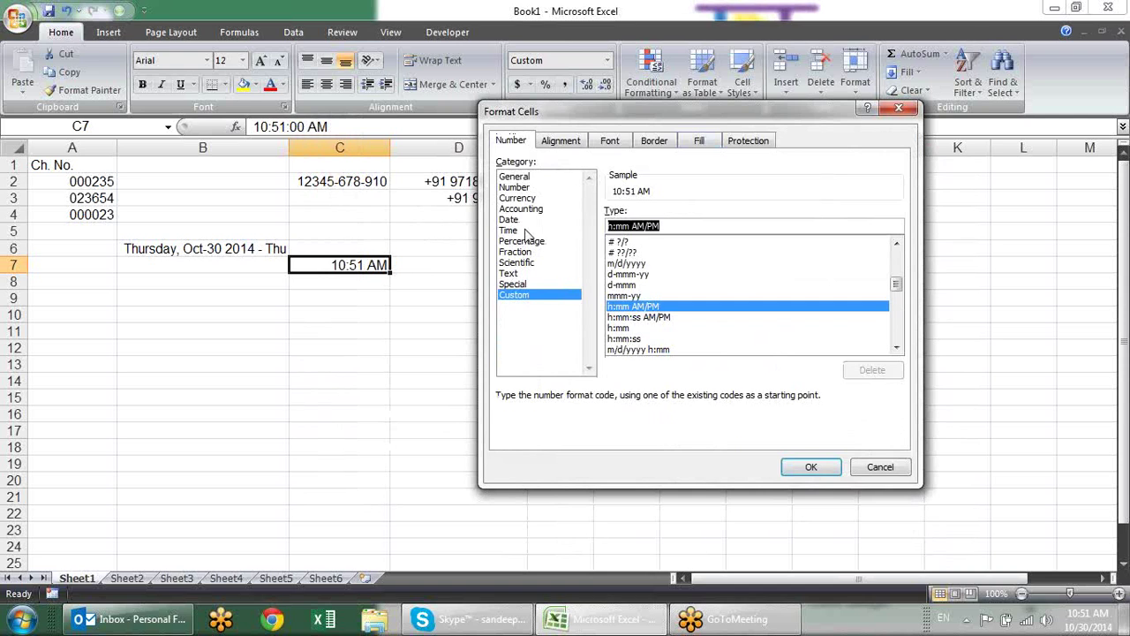
{"action": "type", "text": "h"}
{"action": "key", "text": "Return"}
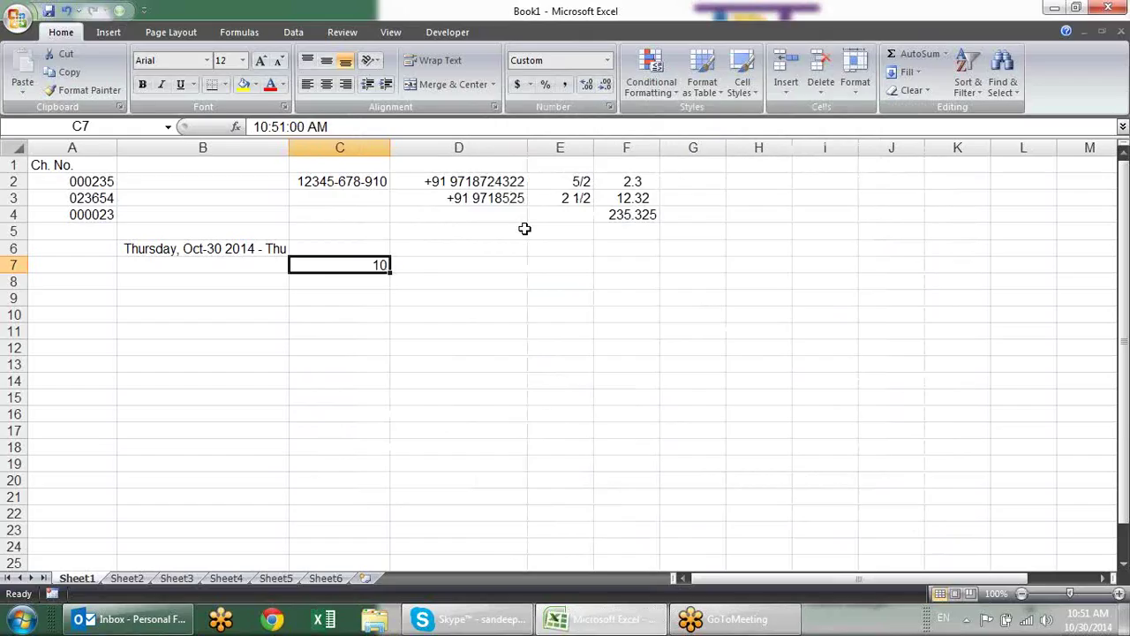
Change C7's time from AM to 10:51:00 PM.
{"action": "key", "text": "ctrl+1"}
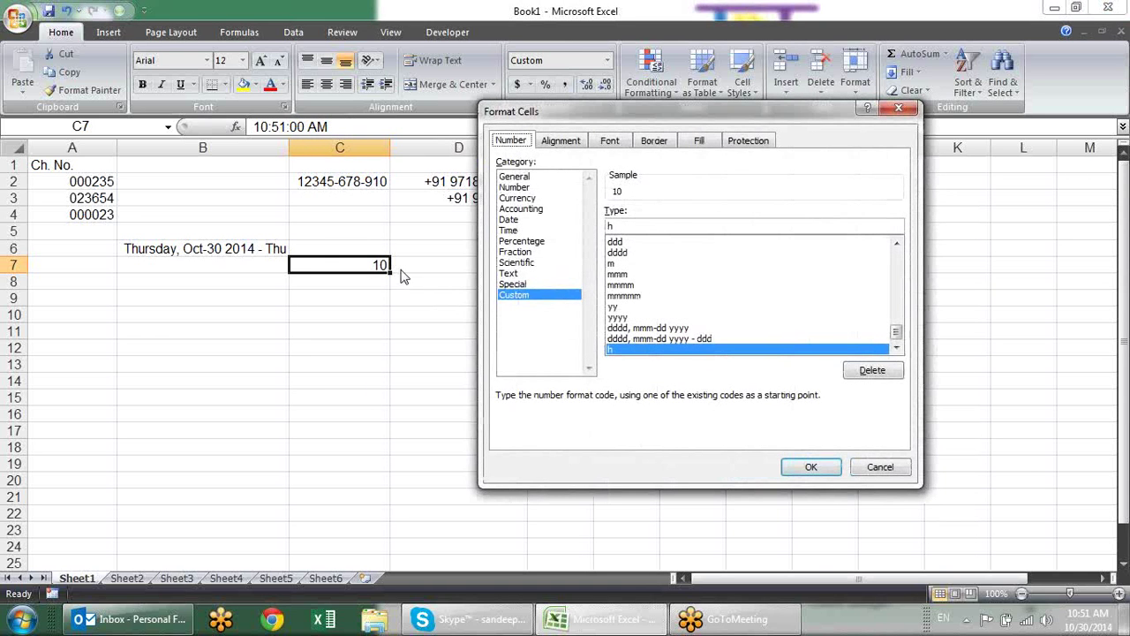
{"action": "key", "text": "Escape"}
{"action": "key", "text": "F2"}
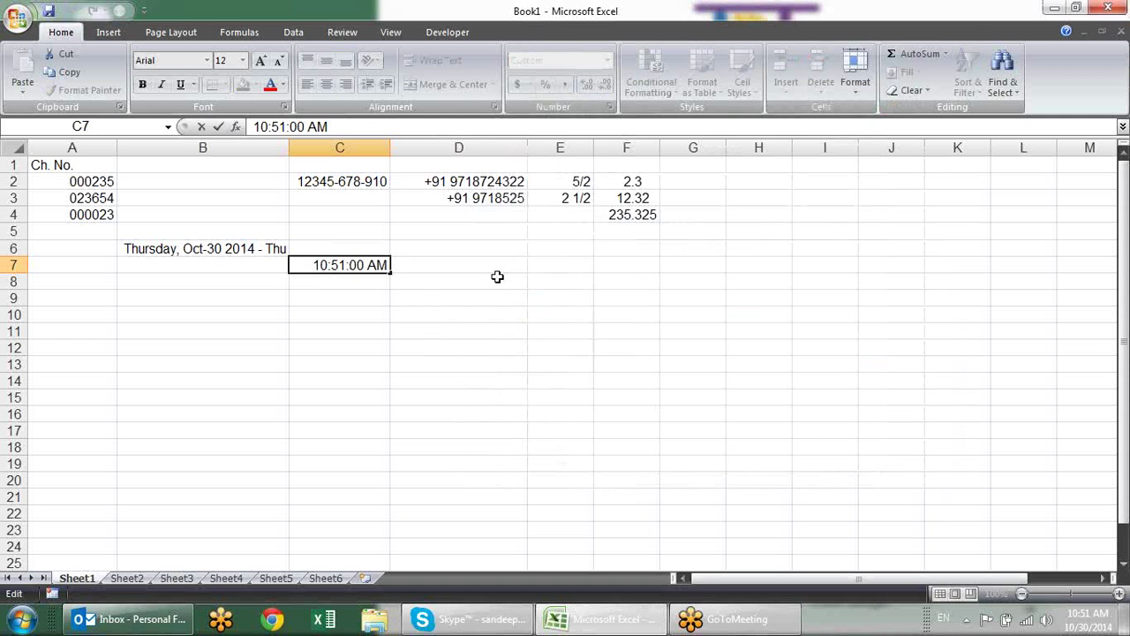
{"action": "left_click", "coordinate": [377, 265]}
{"action": "key", "text": "BackSpace"}
{"action": "type", "text": "P"}
{"action": "key", "text": "Return"}
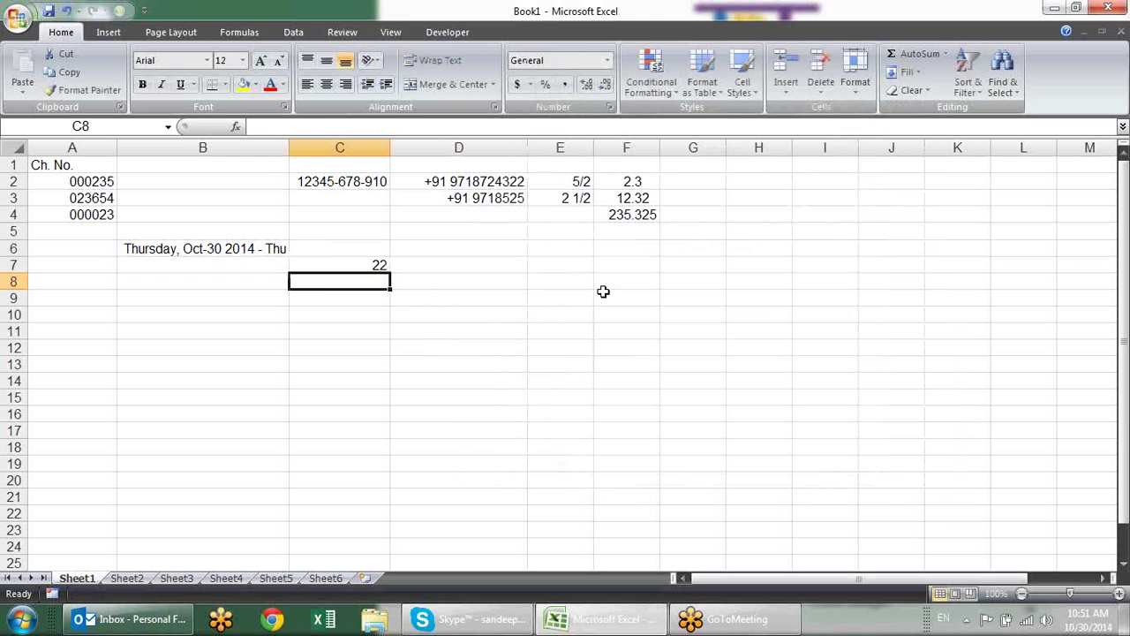
Extend C7's format code to h am/pm, previewing 10 PM.
{"action": "left_click", "coordinate": [369, 257]}
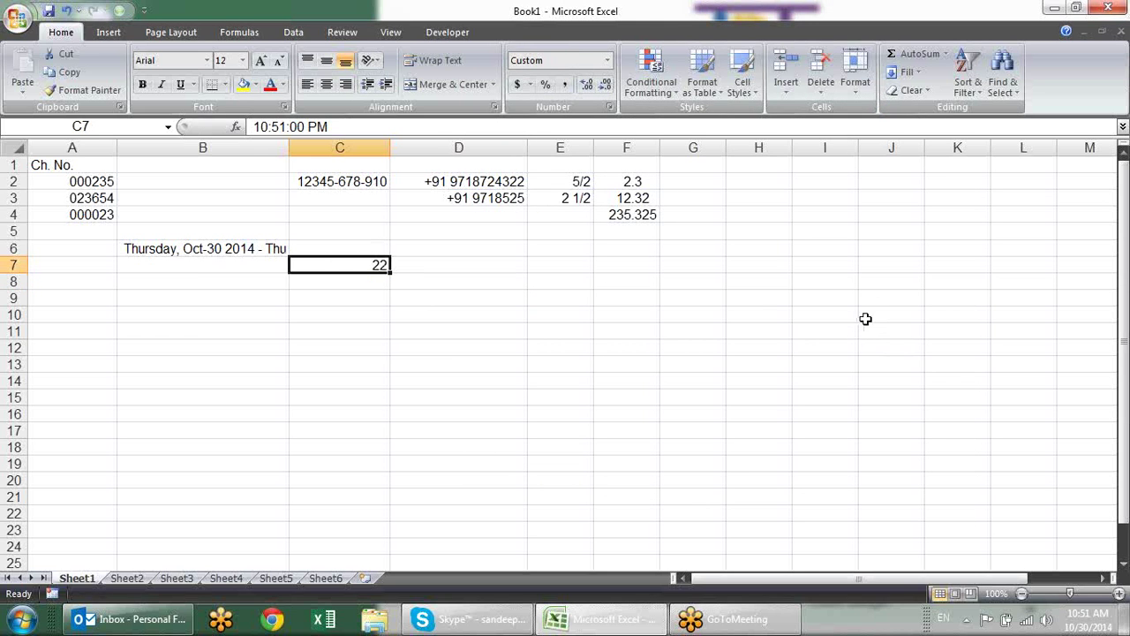
{"action": "key", "text": "ctrl+1"}
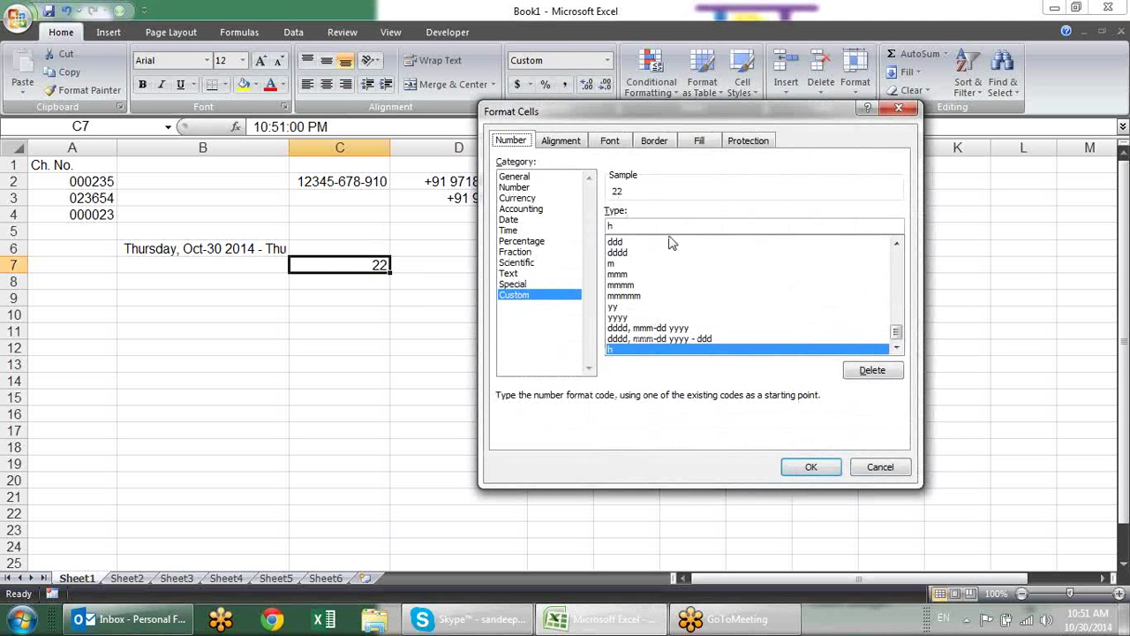
{"action": "left_click", "coordinate": [673, 228]}
{"action": "type", "text": "am/pm"}
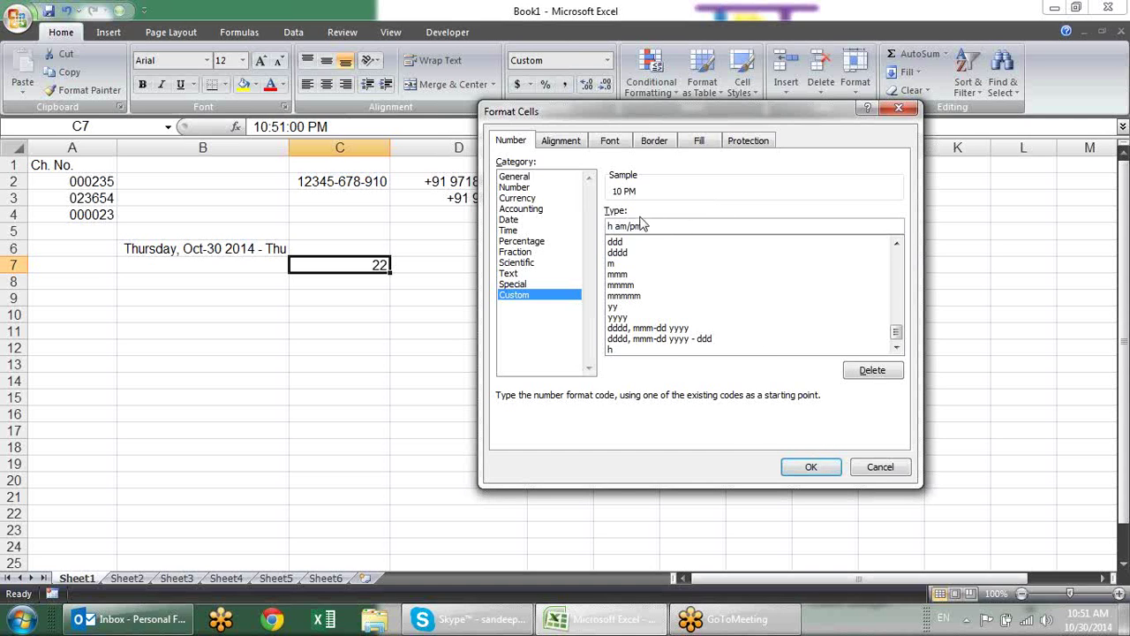
Change C7's custom format from h AM/PM (10 PM) to h:m showing 22:51, then start an M code.
{"action": "left_click", "coordinate": [808, 468]}
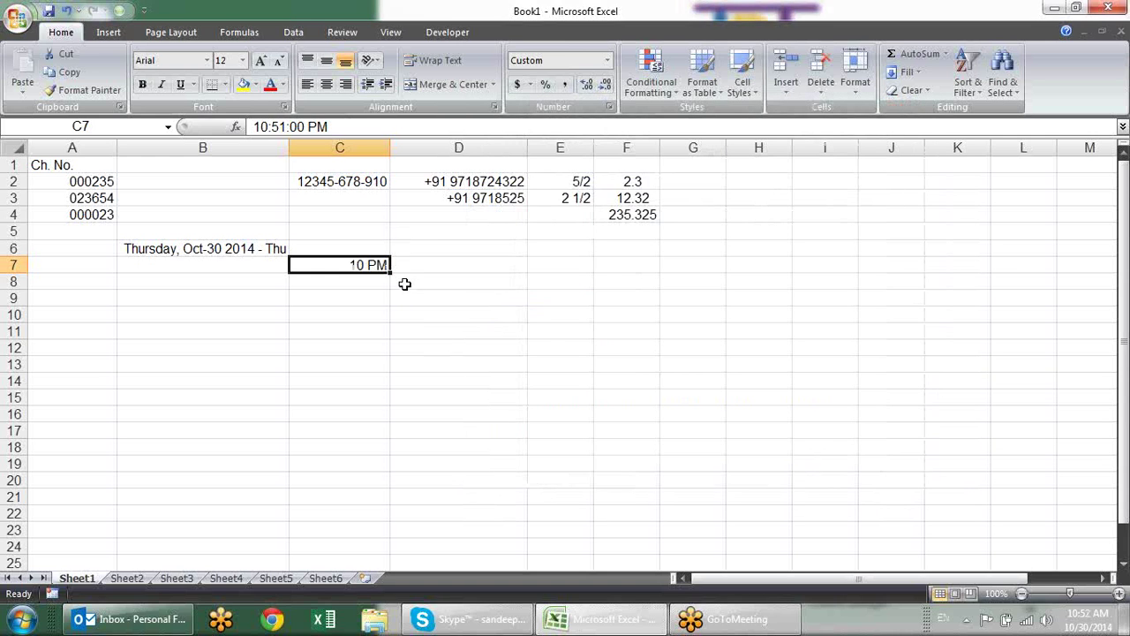
{"action": "key", "text": "ctrl+1"}
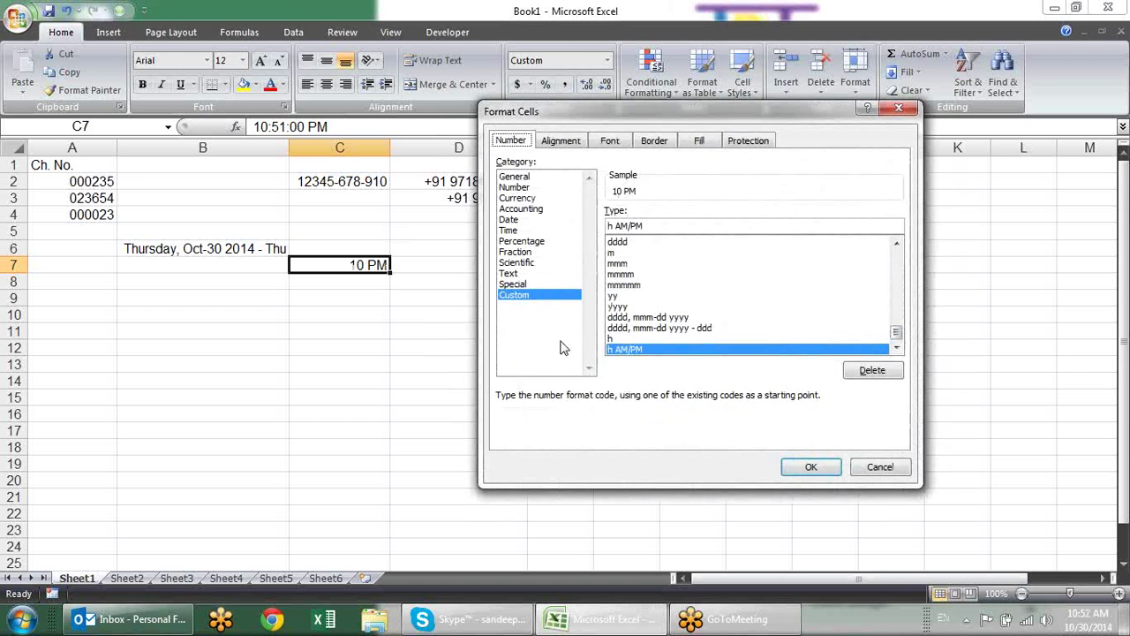
{"action": "left_click", "coordinate": [662, 227]}
{"action": "key", "text": "BackSpace"}
{"action": "key", "text": "BackSpace"}
{"action": "key", "text": "BackSpace"}
{"action": "key", "text": "BackSpace"}
{"action": "key", "text": "BackSpace"}
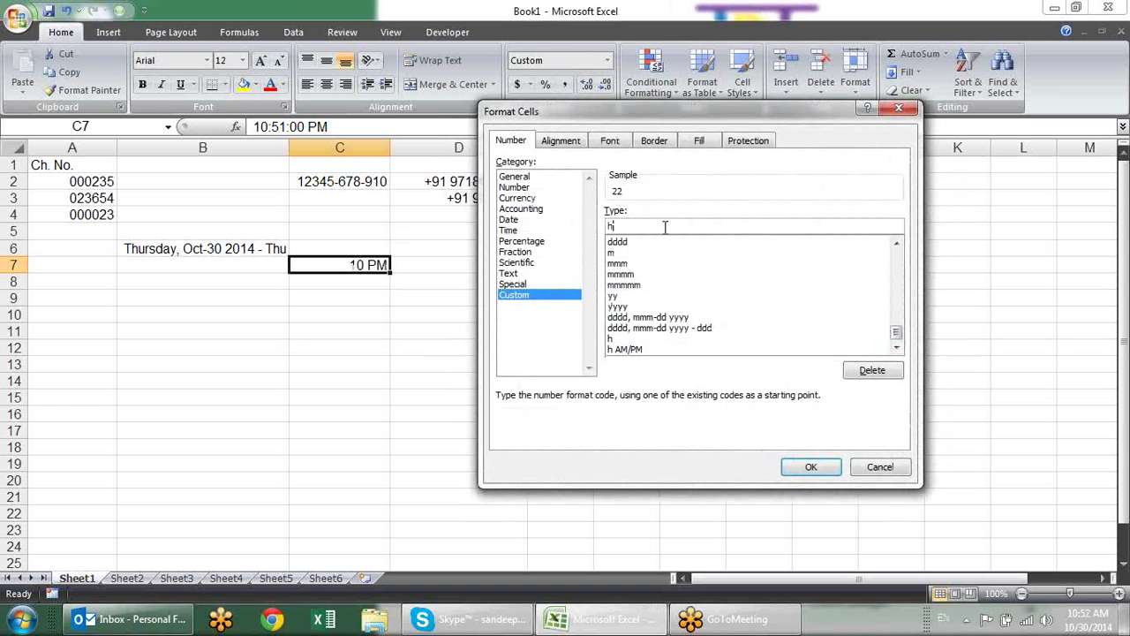
{"action": "type", "text": ":"}
{"action": "key", "text": "BackSpace"}
{"action": "type", "text": ":"}
{"action": "type", "text": "m"}
{"action": "type", "text": "m"}
{"action": "key", "text": "BackSpace"}
{"action": "key", "text": "Return"}
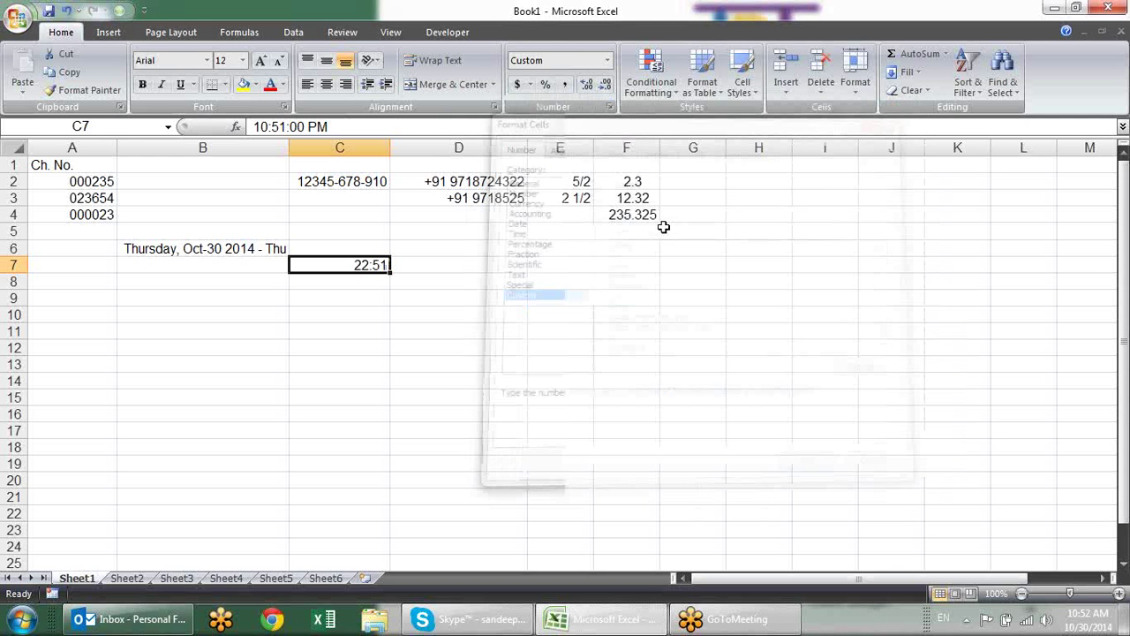
{"action": "key", "text": "ctrl+1"}
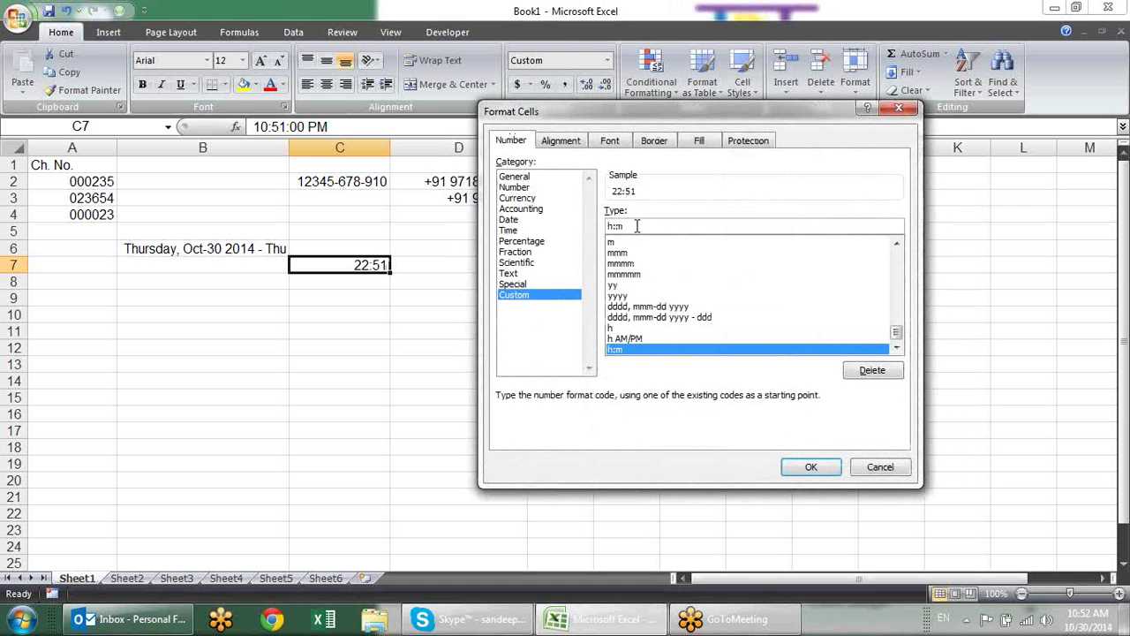
{"action": "type", "text": "M"}
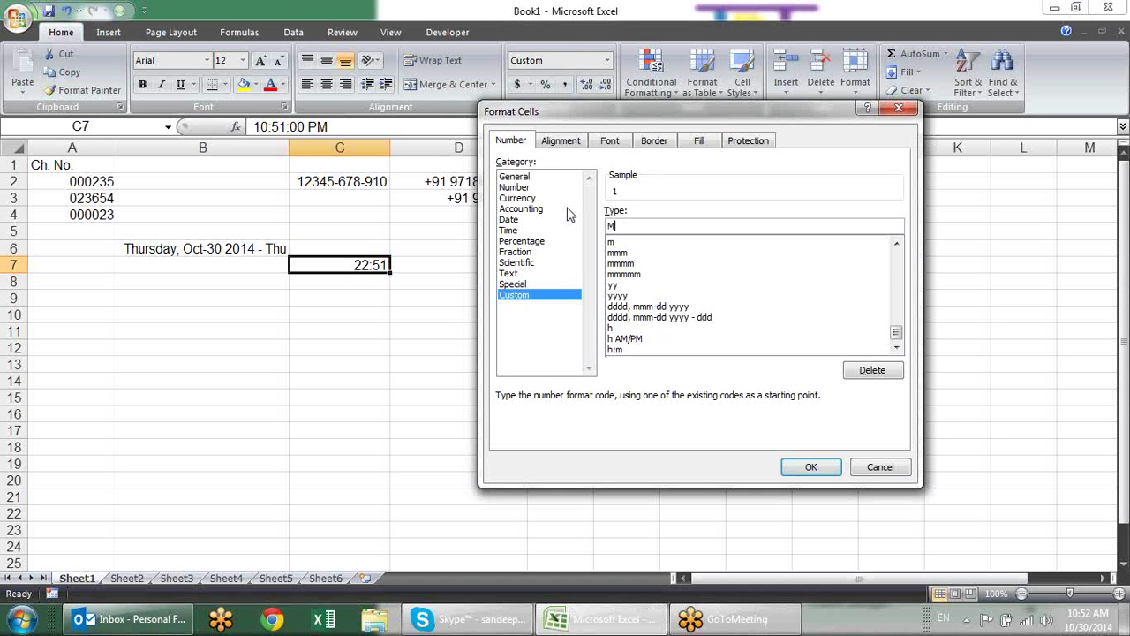
Show C7 as a month number with M, then as 1371 elapsed minutes with [m].
{"action": "key", "text": "Return"}
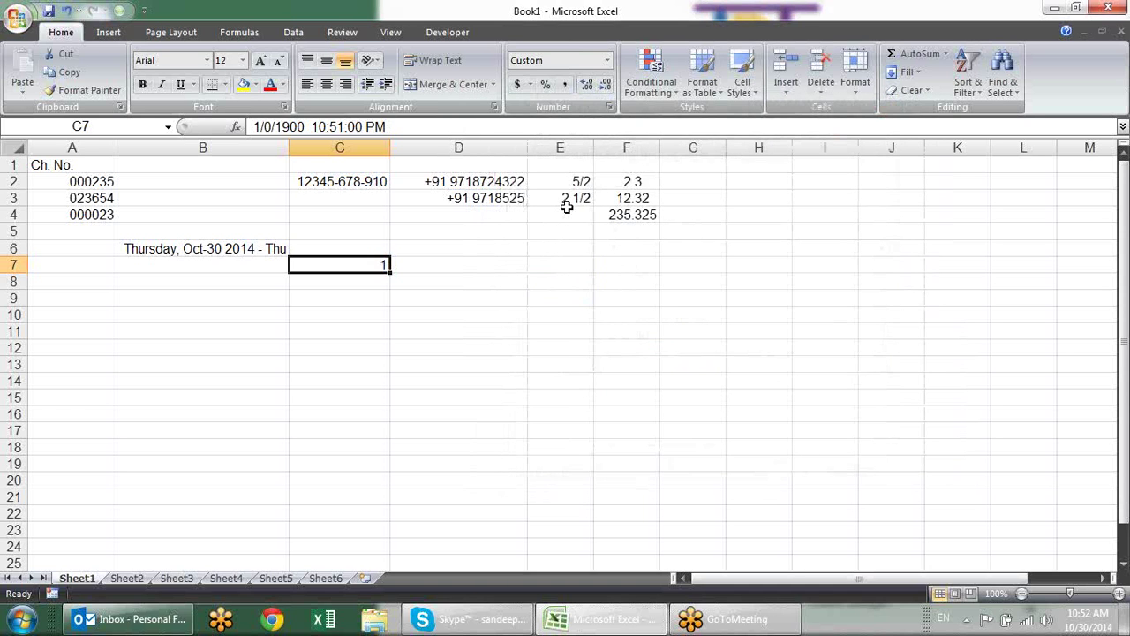
{"action": "key", "text": "ctrl+1"}
{"action": "left_click_drag", "start_coordinate": [628, 224], "coordinate": [608, 226]}
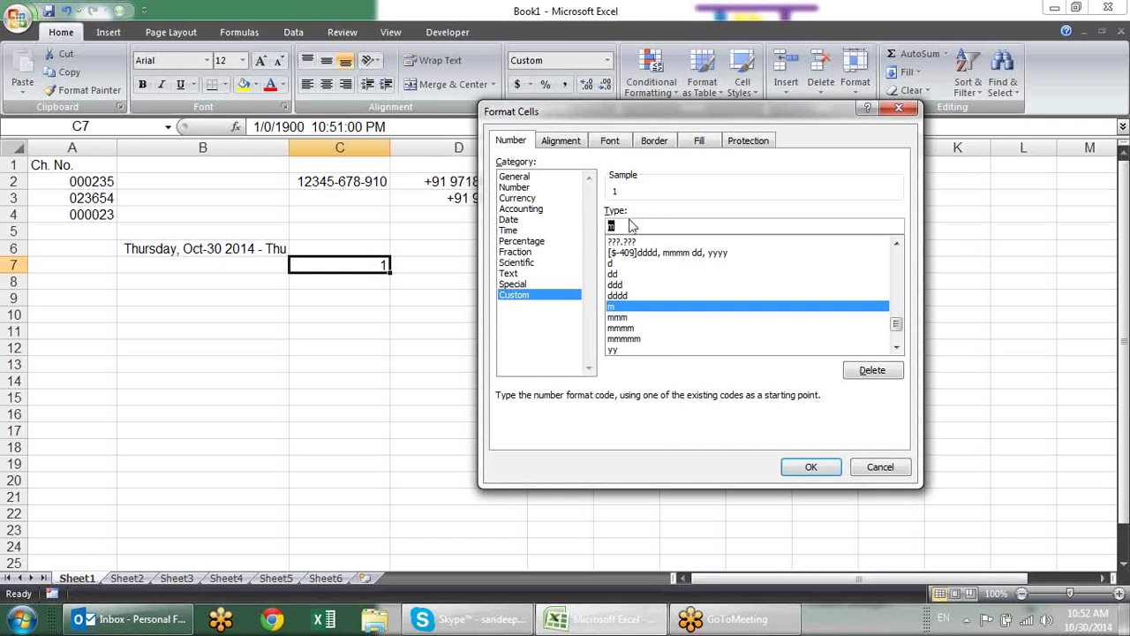
{"action": "key", "text": "BackSpace"}
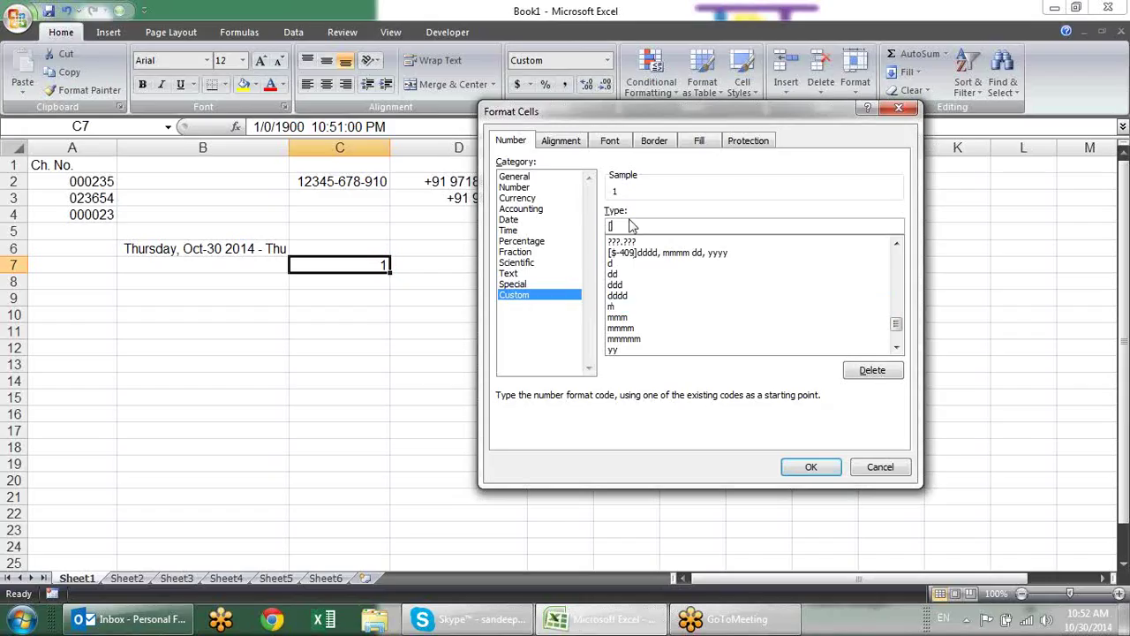
{"action": "type", "text": "m"}
{"action": "type", "text": "]"}
{"action": "left_click", "coordinate": [796, 469]}
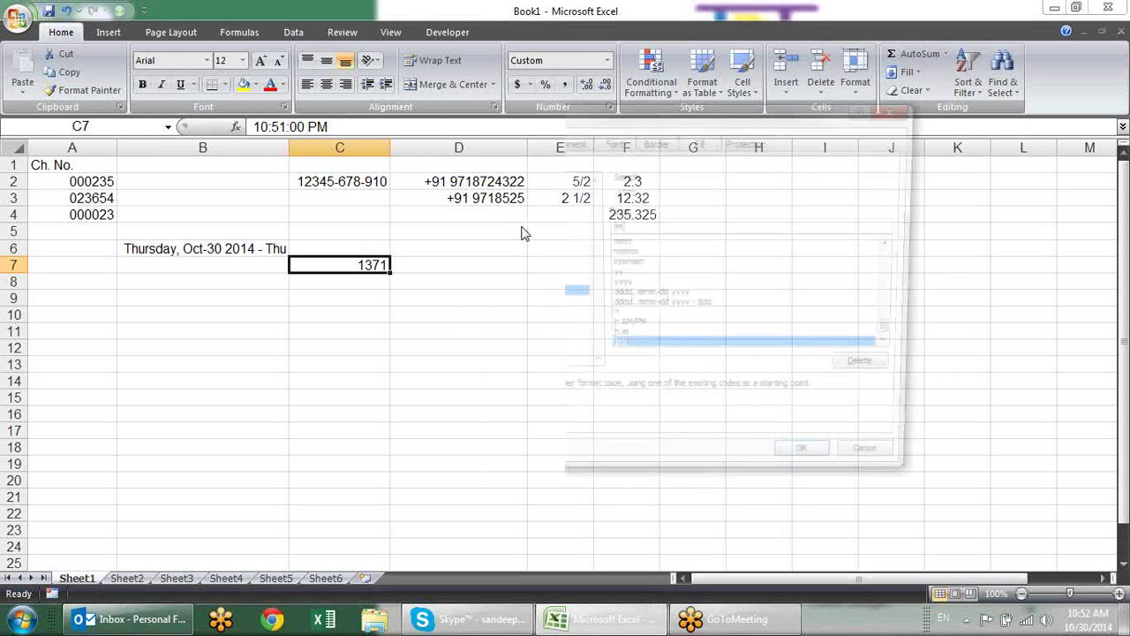
Change C7's format code to [h] so it shows 22 elapsed hours.
{"action": "key", "text": "ctrl+1"}
{"action": "left_click", "coordinate": [636, 226]}
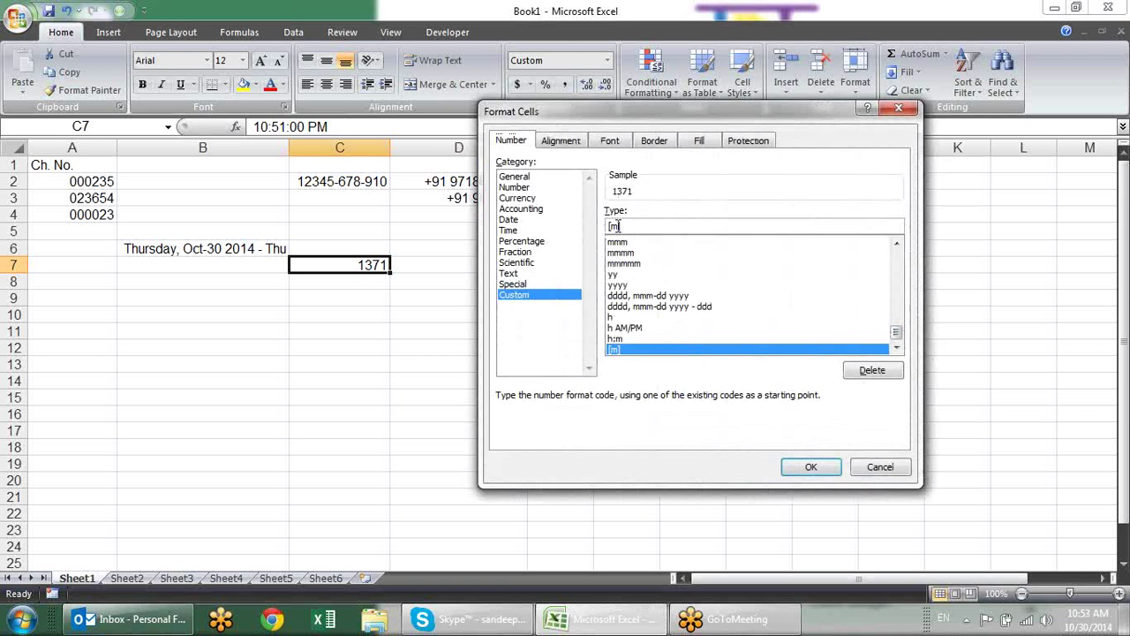
{"action": "key", "text": "BackSpace"}
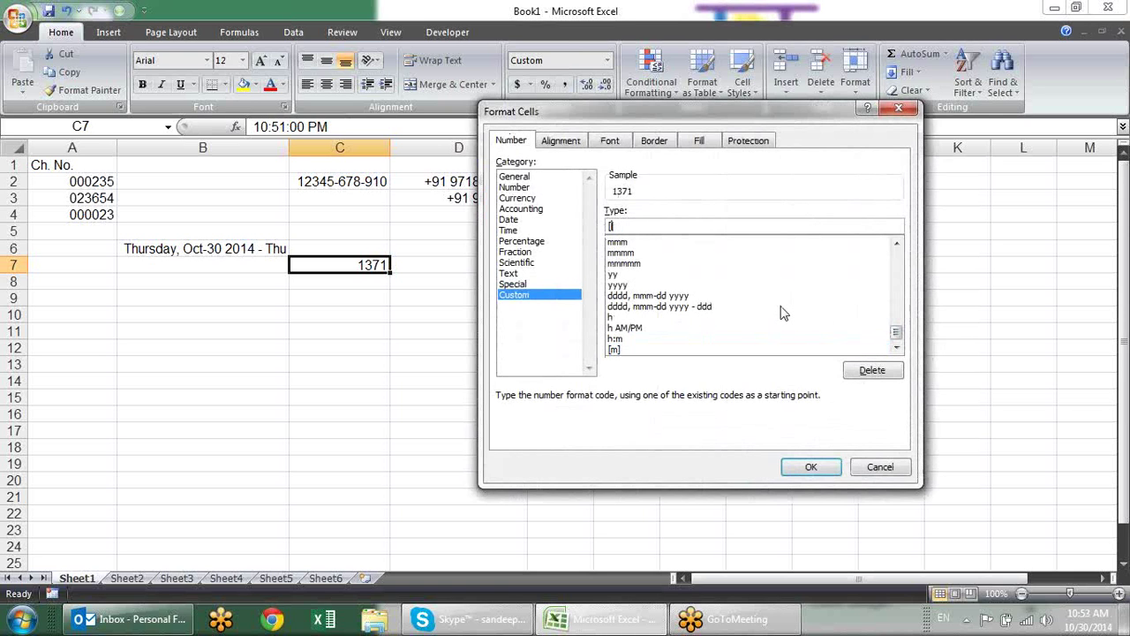
{"action": "type", "text": "h"}
{"action": "key", "text": "Return"}
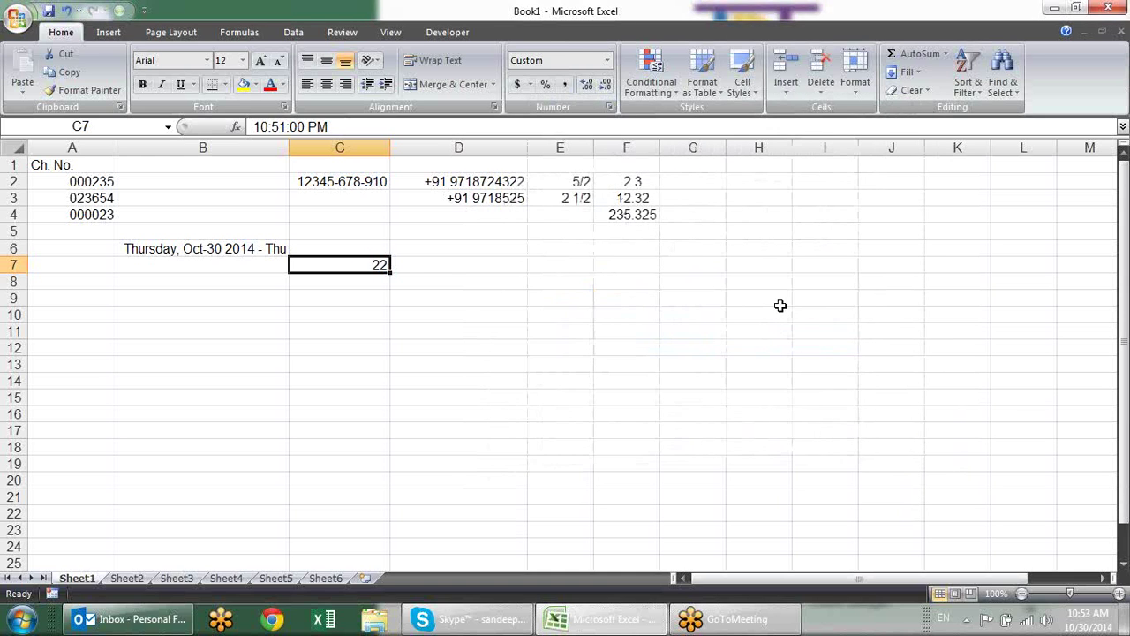
Change C7's time value to 34:51:00 by replacing 10 with 34 and dropping PM.
{"action": "key", "text": "F2"}
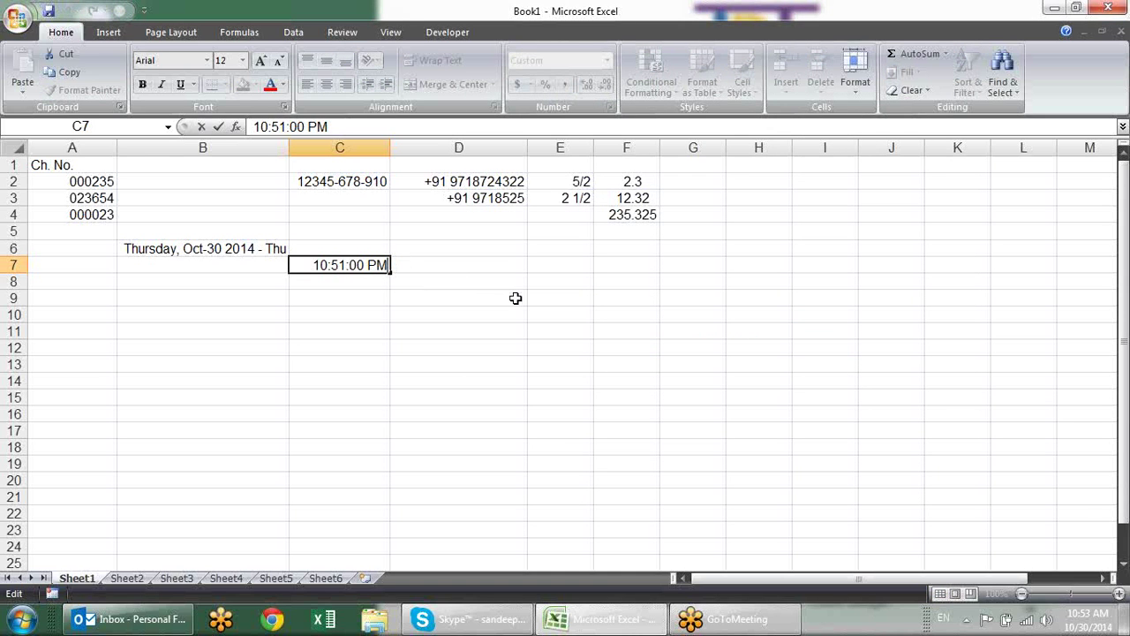
{"action": "key", "text": "BackSpace"}
{"action": "key", "text": "BackSpace"}
{"action": "key", "text": "BackSpace"}
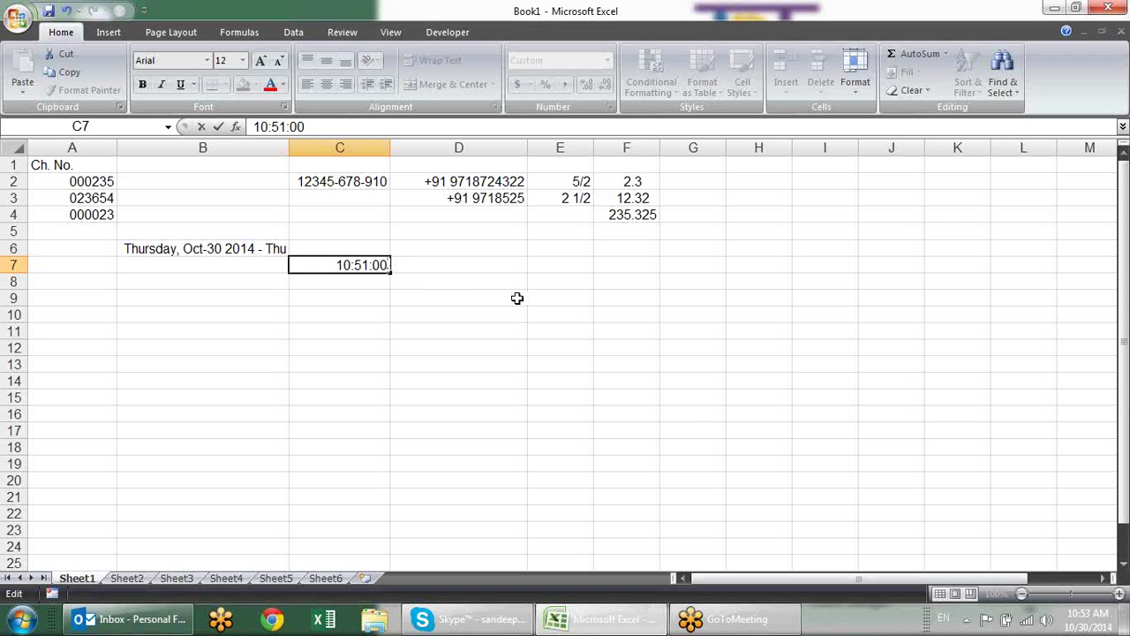
{"action": "left_click_drag", "start_coordinate": [347, 262], "coordinate": [332, 263]}
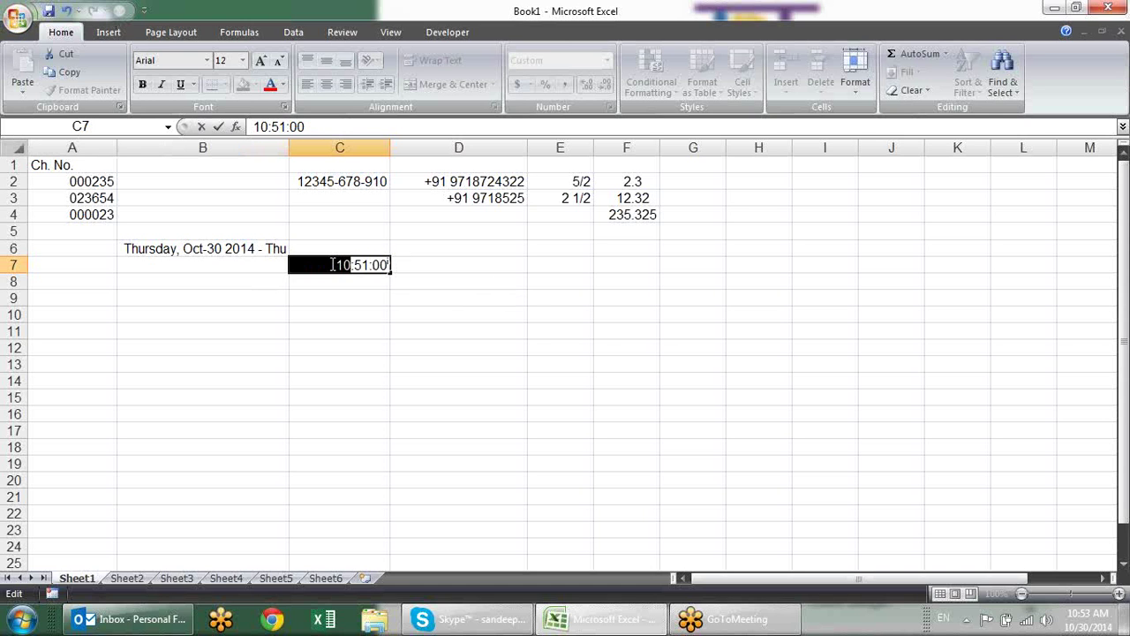
{"action": "type", "text": "34"}
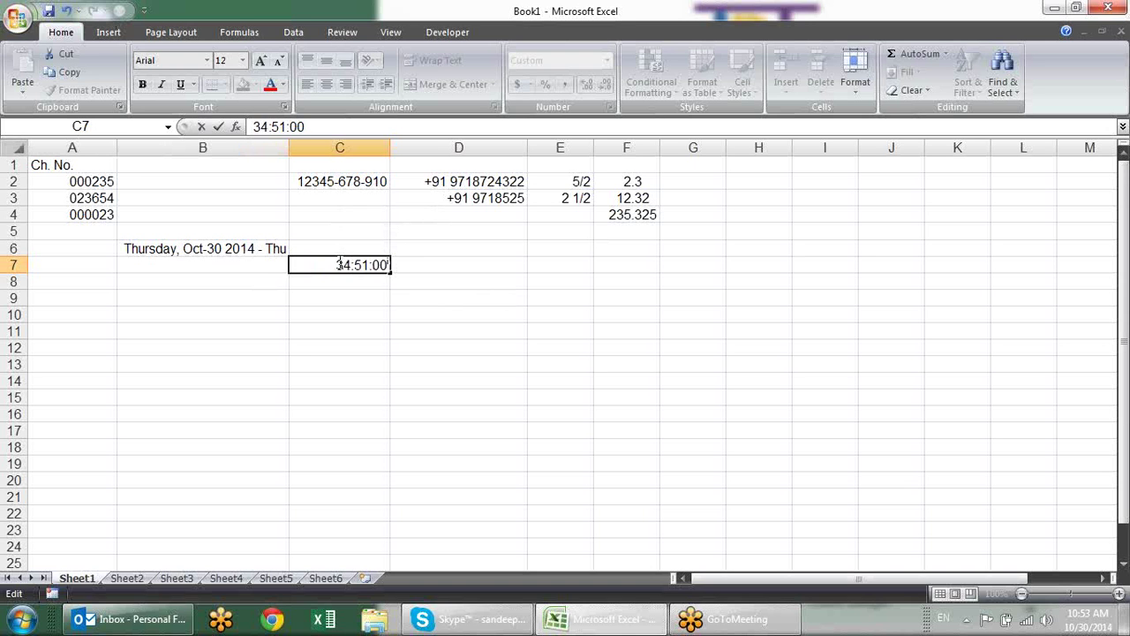
{"action": "key", "text": "Return"}
Apply the [s] format so C7 shows 125460 seconds, and check its underlying value.
{"action": "left_click", "coordinate": [338, 263]}
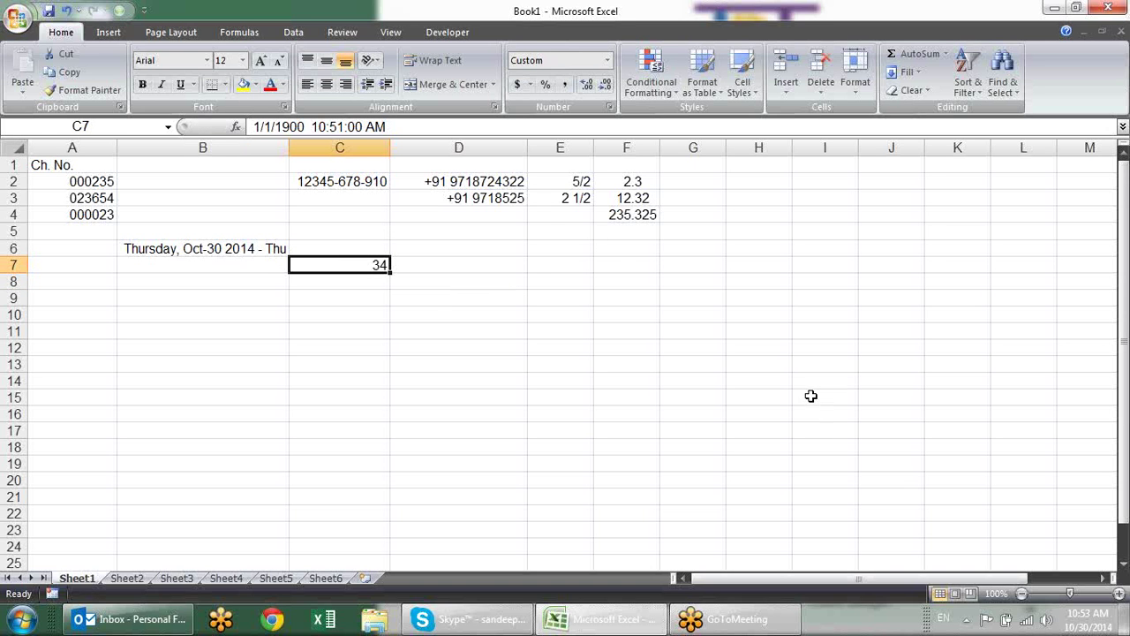
{"action": "key", "text": "ctrl+1"}
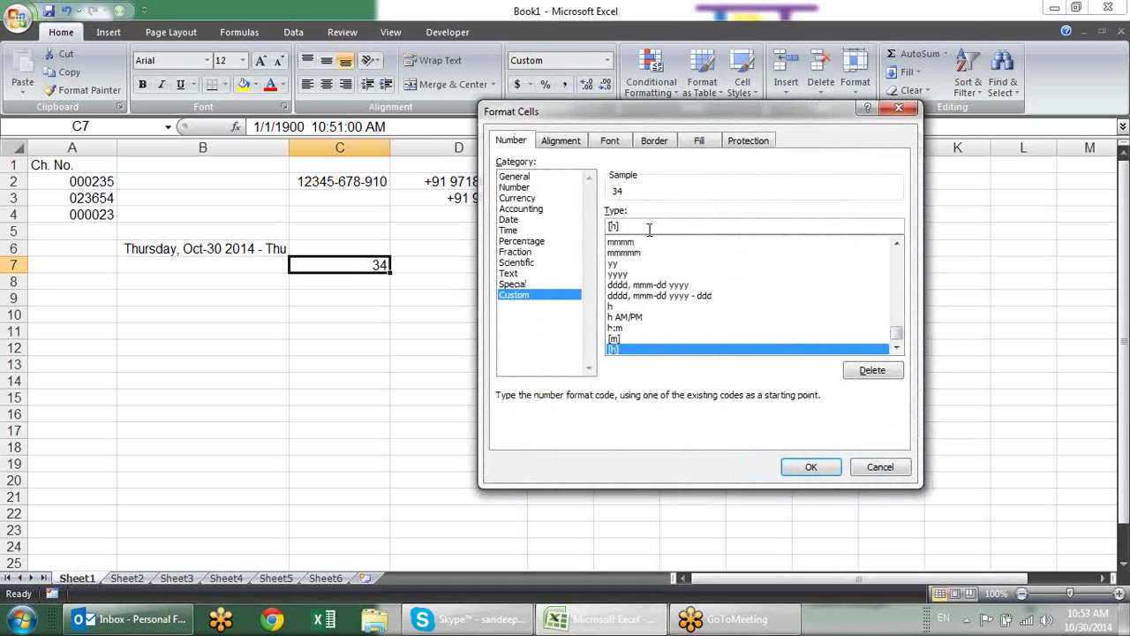
{"action": "key", "text": "BackSpace"}
{"action": "type", "text": "s"}
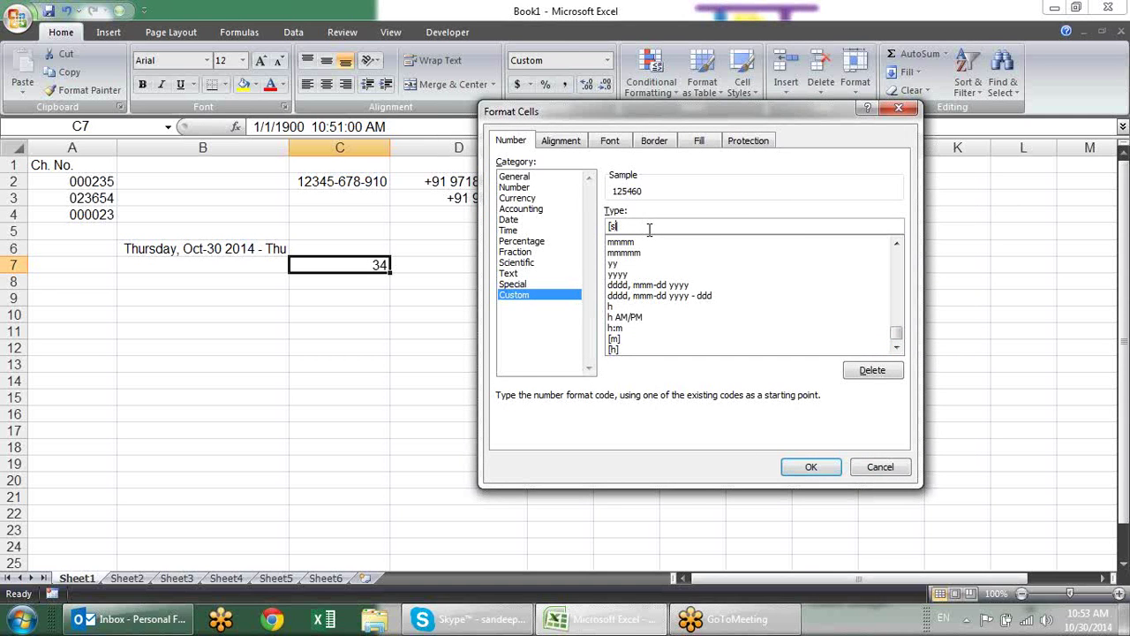
{"action": "key", "text": "Return"}
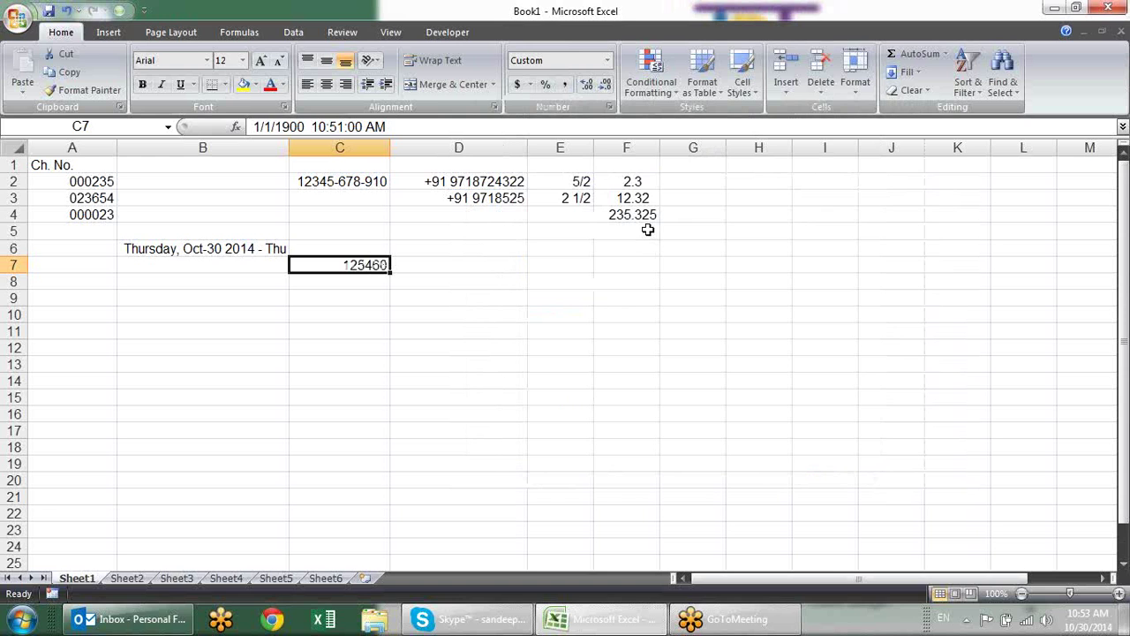
{"action": "key", "text": "F2"}
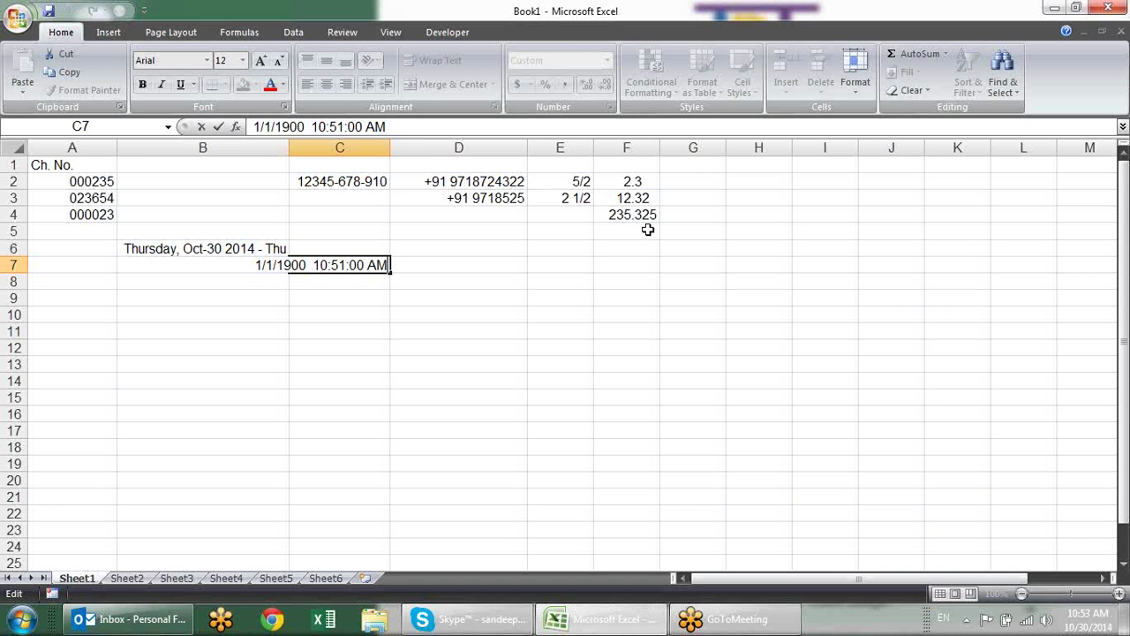
{"action": "key", "text": "Escape"}
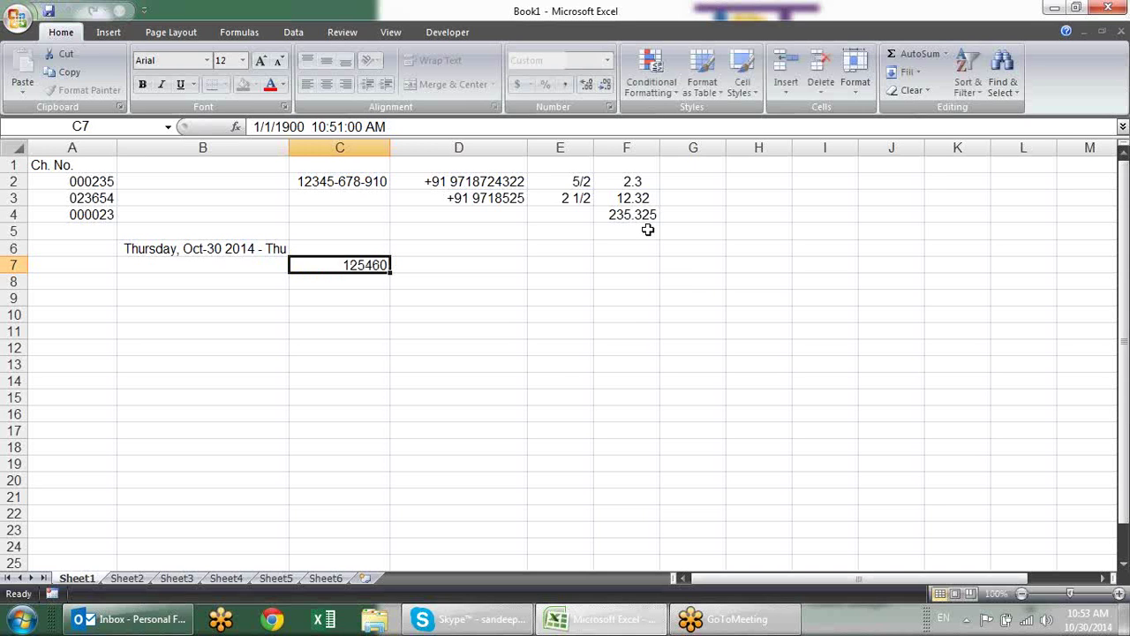
{"action": "key", "text": "ctrl+1"}
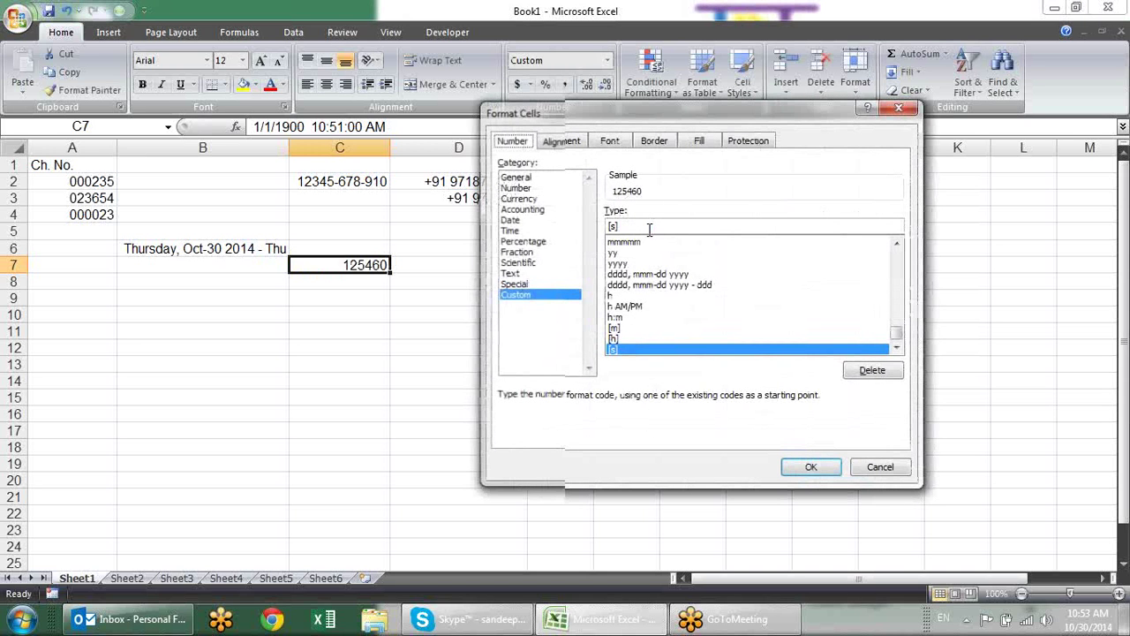
Set C7's format to hh:mm:ss AM/PM, then strip AM/PM to leave hh:mm:ss.
{"action": "left_click", "coordinate": [645, 227]}
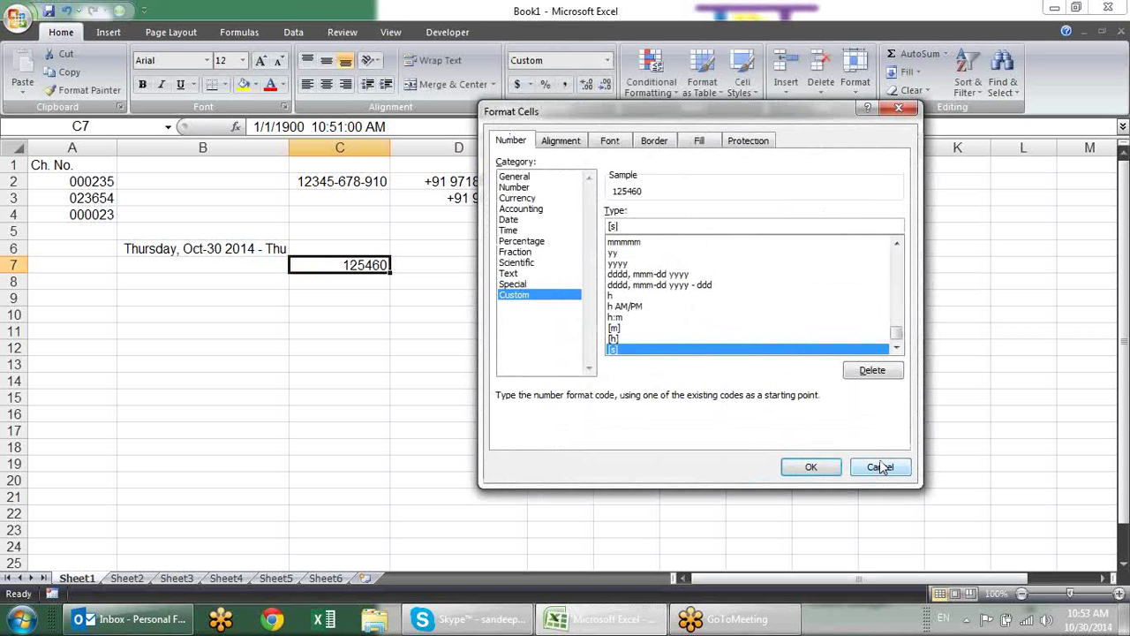
{"action": "left_click_drag", "start_coordinate": [643, 227], "coordinate": [535, 238]}
{"action": "type", "text": "HH"}
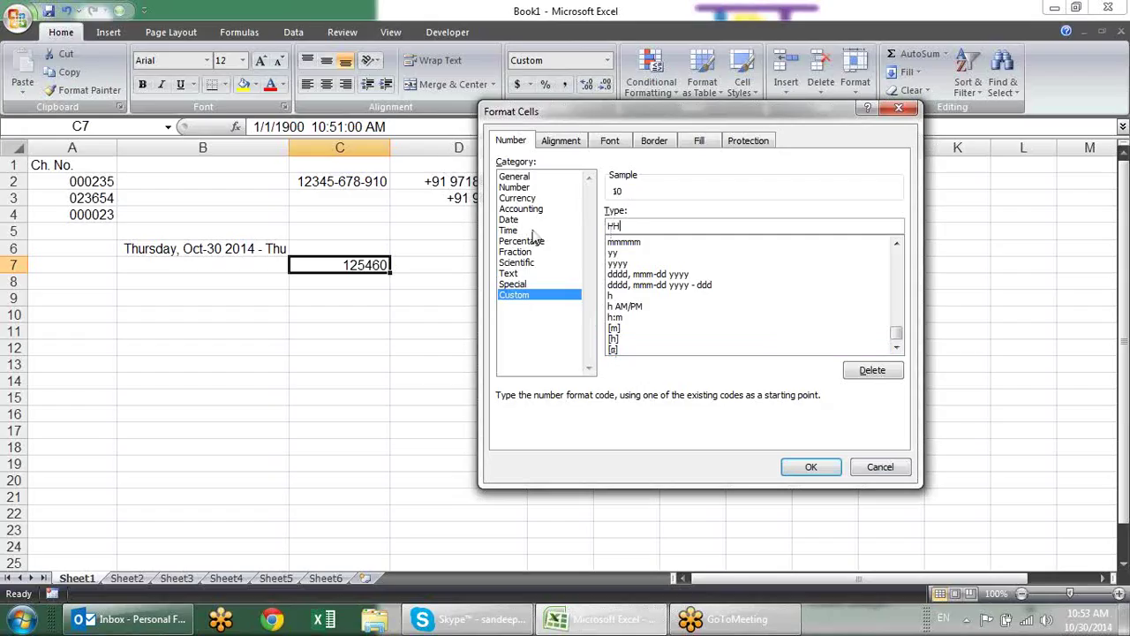
{"action": "type", "text": ":MM"}
{"action": "type", "text": ":SS"}
{"action": "type", "text": " Am/"}
{"action": "type", "text": "pm"}
{"action": "key", "text": "Return"}
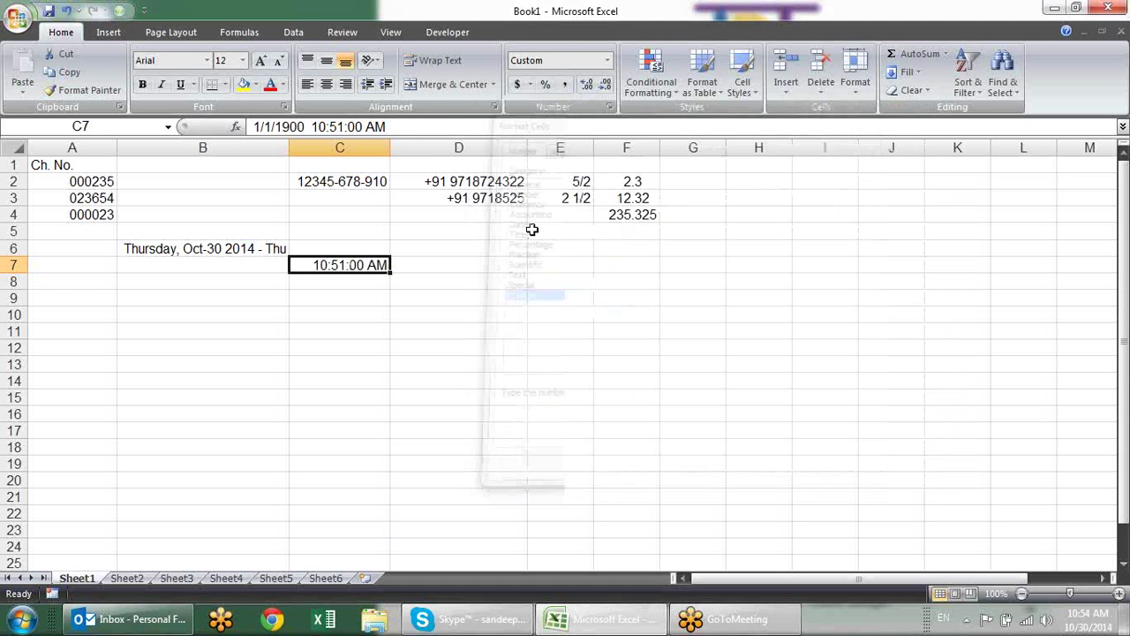
{"action": "key", "text": "ctrl+1"}
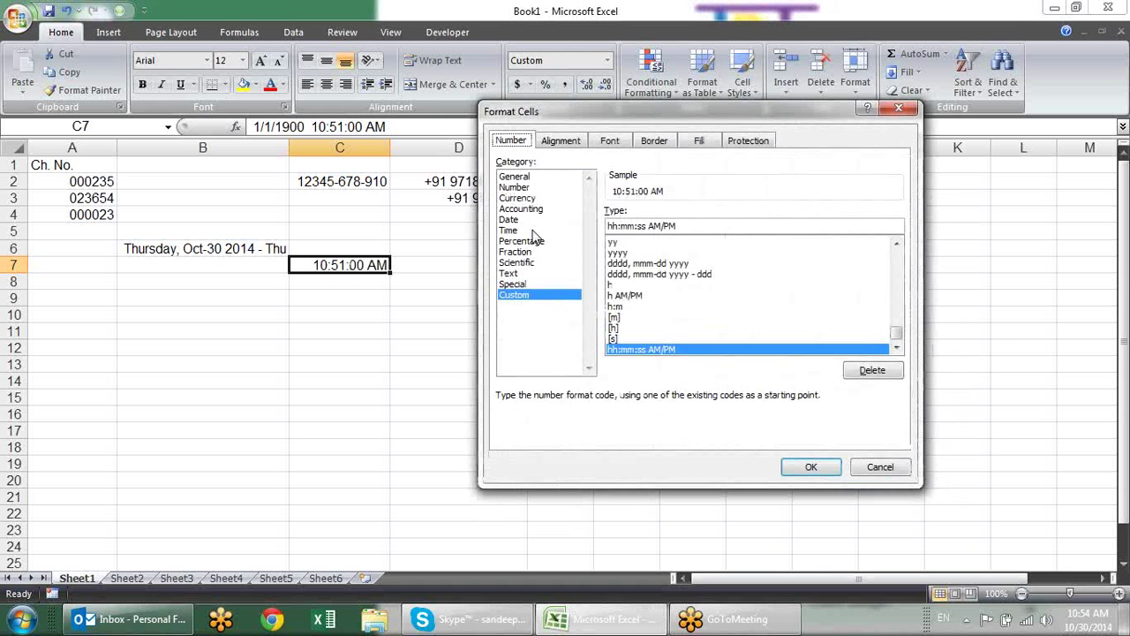
{"action": "left_click", "coordinate": [693, 225]}
{"action": "key", "text": "BackSpace"}
{"action": "key", "text": "BackSpace"}
{"action": "key", "text": "BackSpace"}
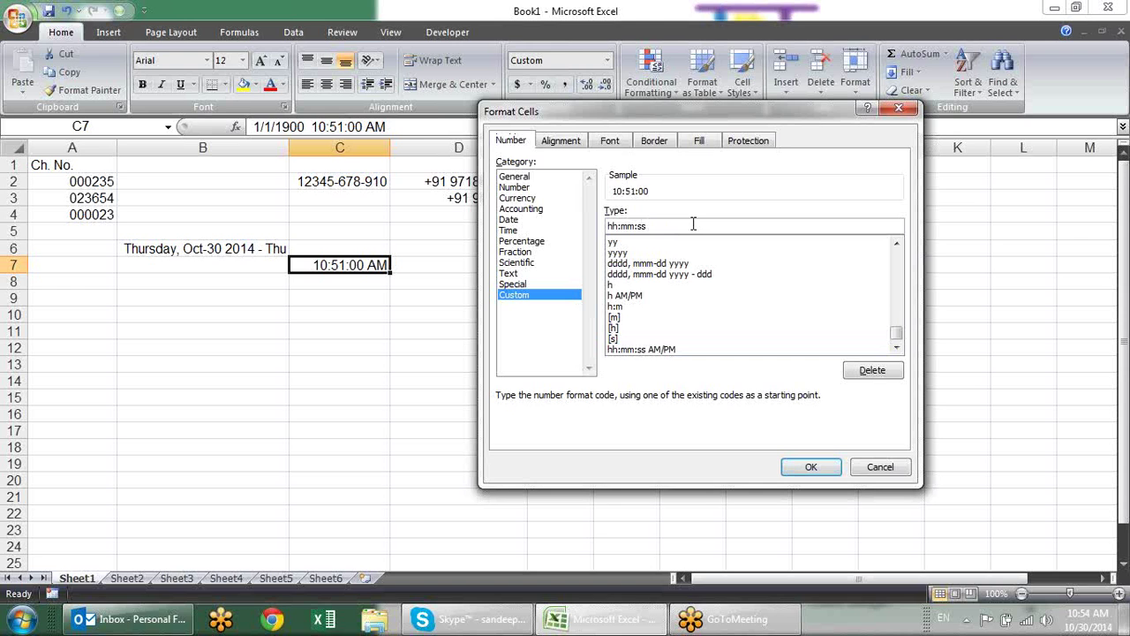
{"action": "type", "text": "."}
{"action": "key", "text": "Return"}
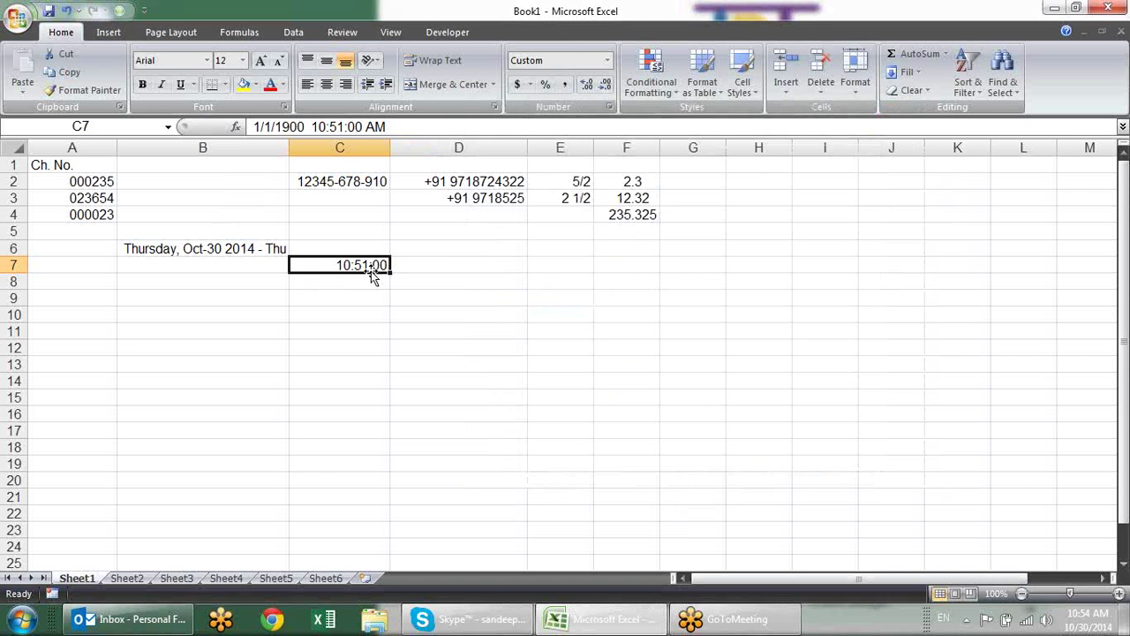
Bracket the hours as [hh]:mm:ss so C7 shows 34:51:00.
{"action": "key", "text": "ctrl+1"}
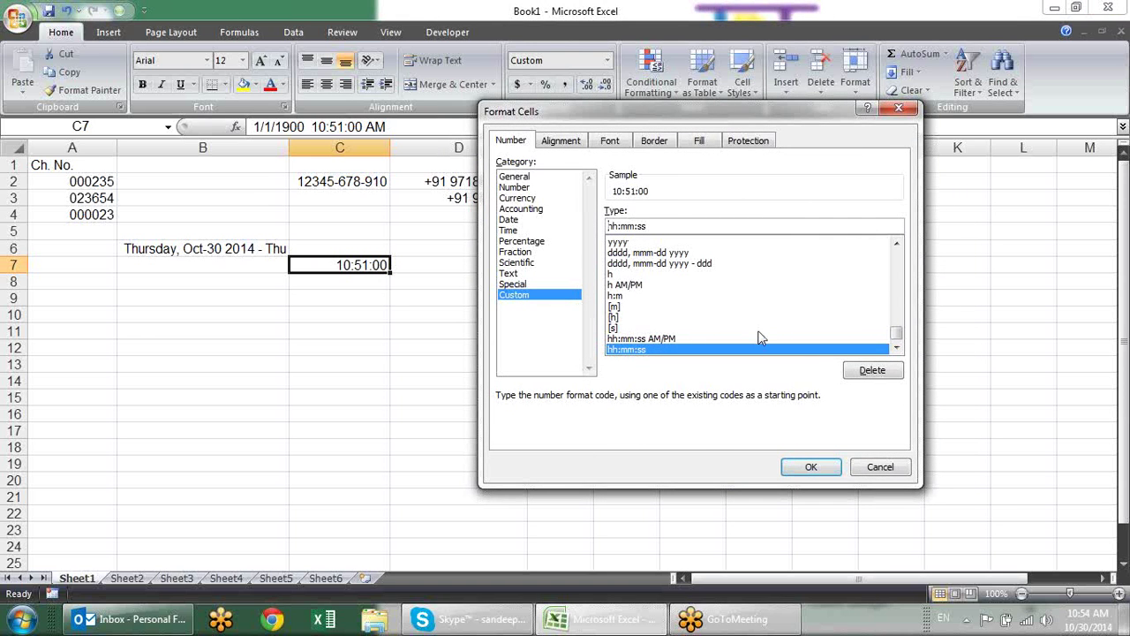
{"action": "type", "text": "["}
{"action": "left_click", "coordinate": [622, 226]}
{"action": "type", "text": "]"}
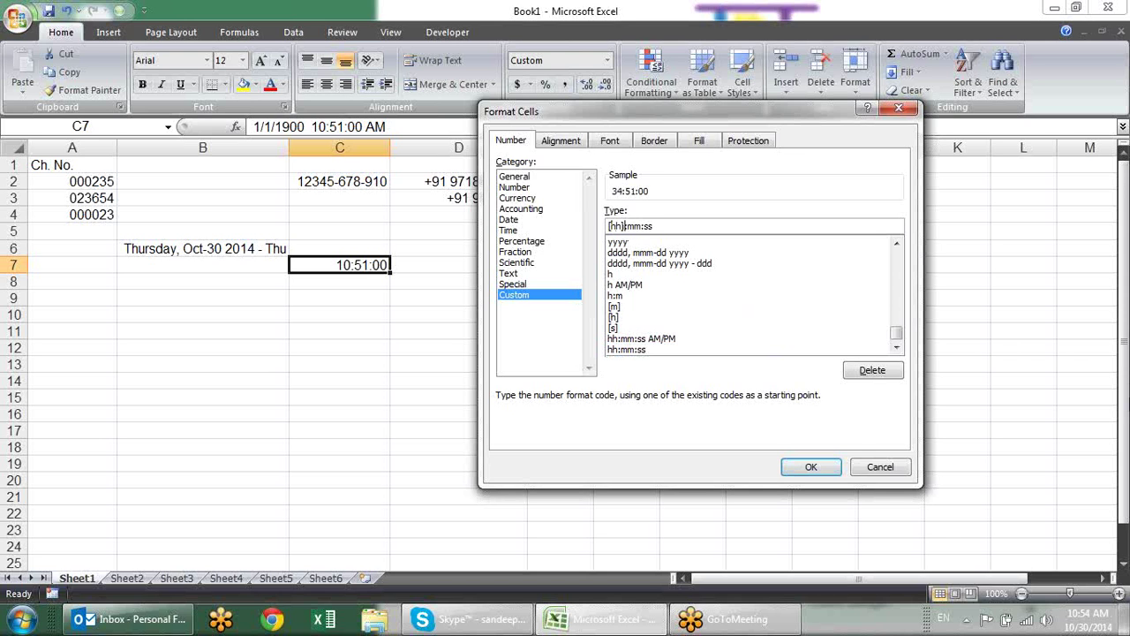
{"action": "left_click", "coordinate": [820, 468]}
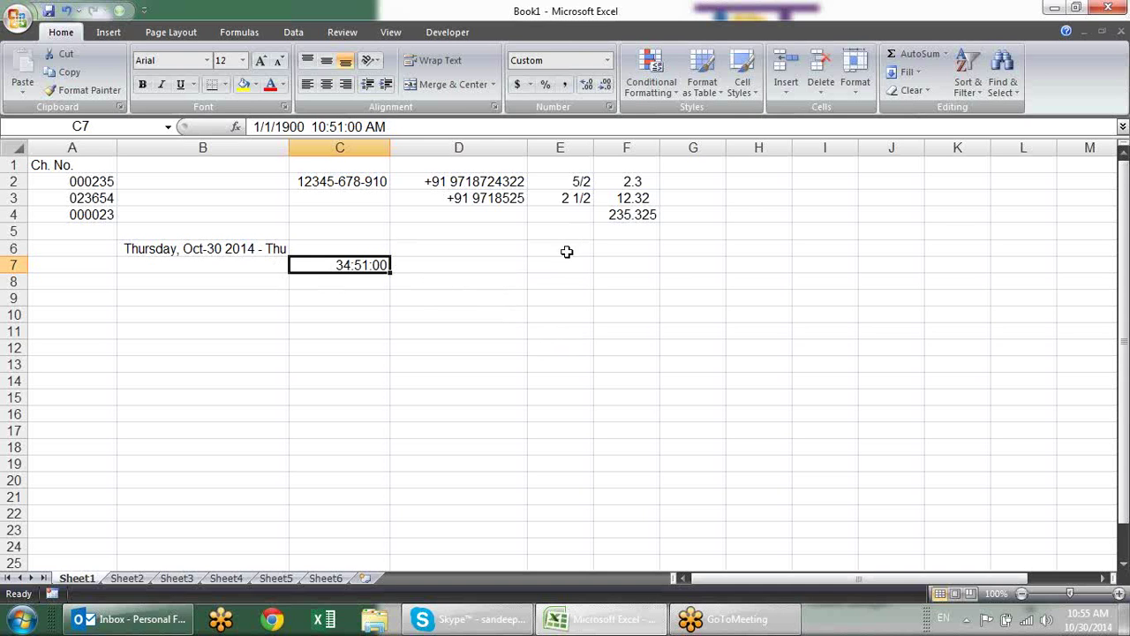
{"action": "left_click", "coordinate": [333, 299]}
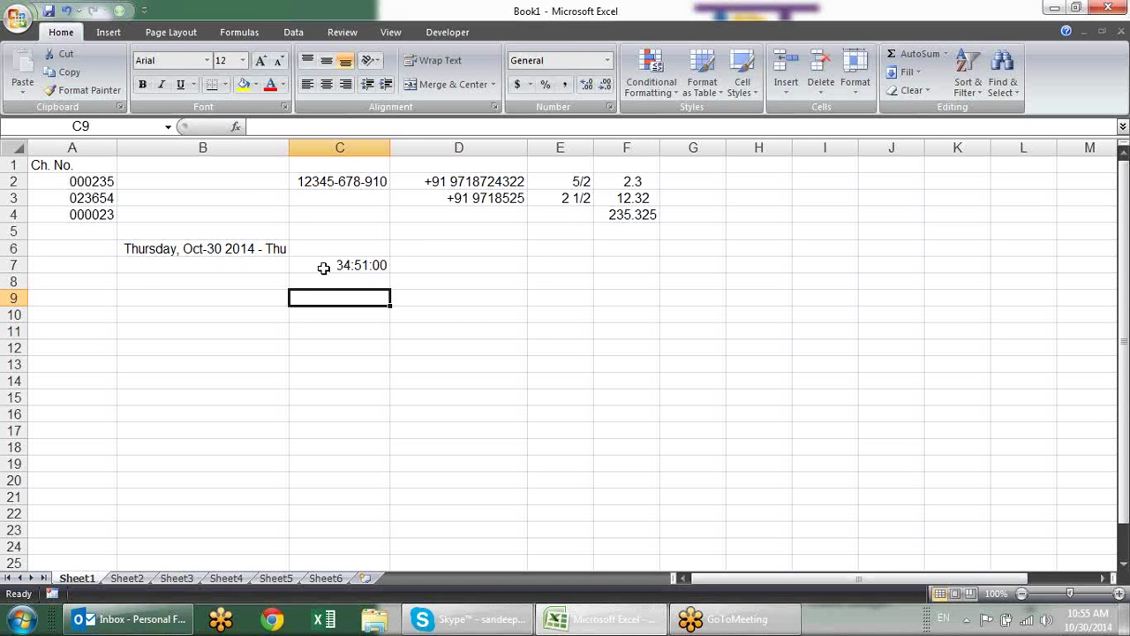
Type Omaxe Ltd into B9 and ILFS Ltd into B10, then select B9:B10.
{"action": "left_click", "coordinate": [268, 298]}
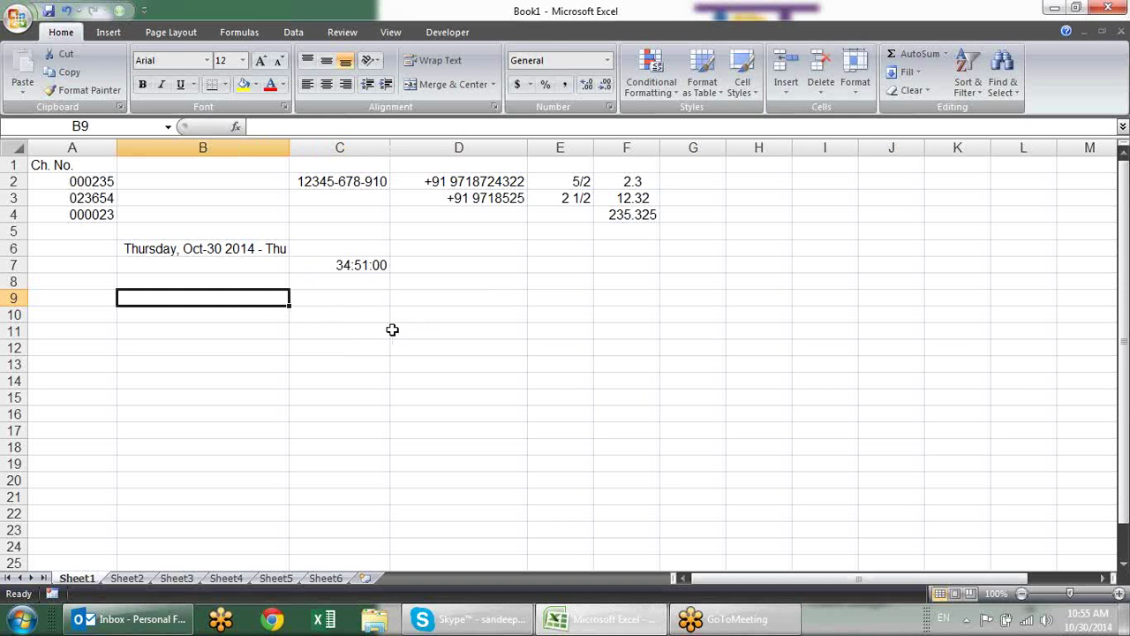
{"action": "type", "text": "sand"}
{"action": "key", "text": "BackSpace"}
{"action": "key", "text": "BackSpace"}
{"action": "key", "text": "BackSpace"}
{"action": "key", "text": "BackSpace"}
{"action": "type", "text": "Omaxe "}
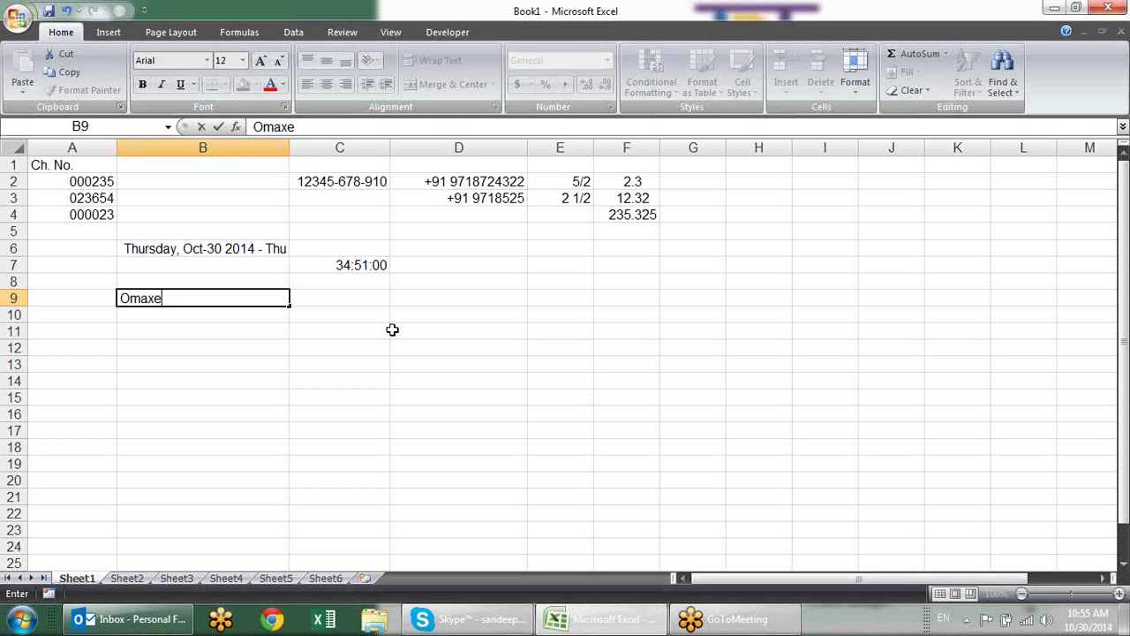
{"action": "type", "text": "Ltd"}
{"action": "key", "text": "Return"}
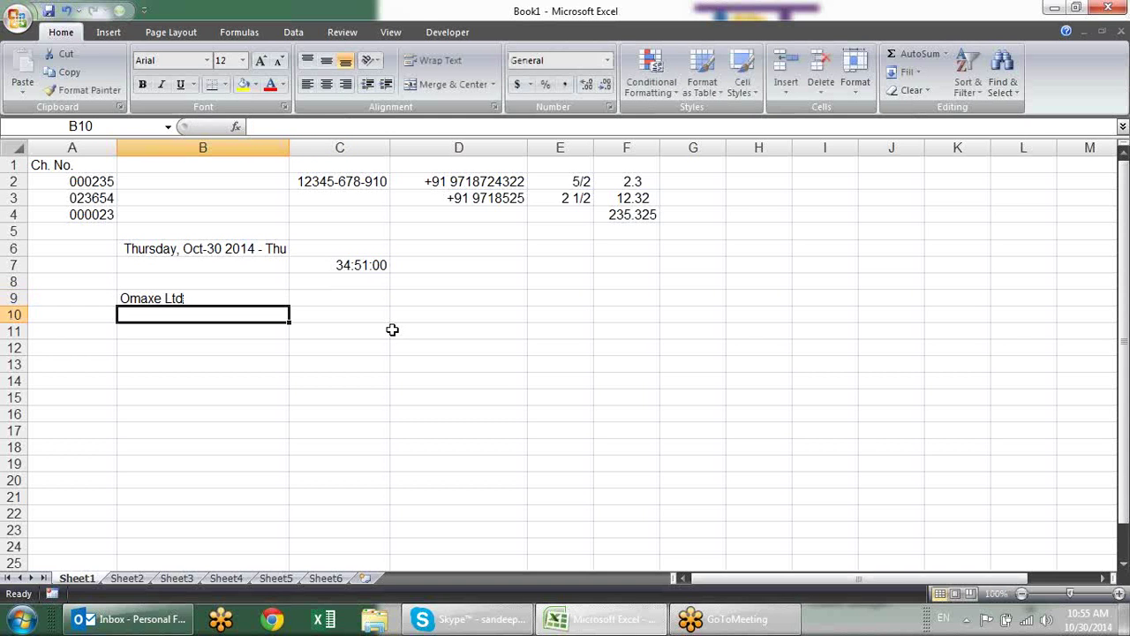
{"action": "type", "text": "ILFS Lt"}
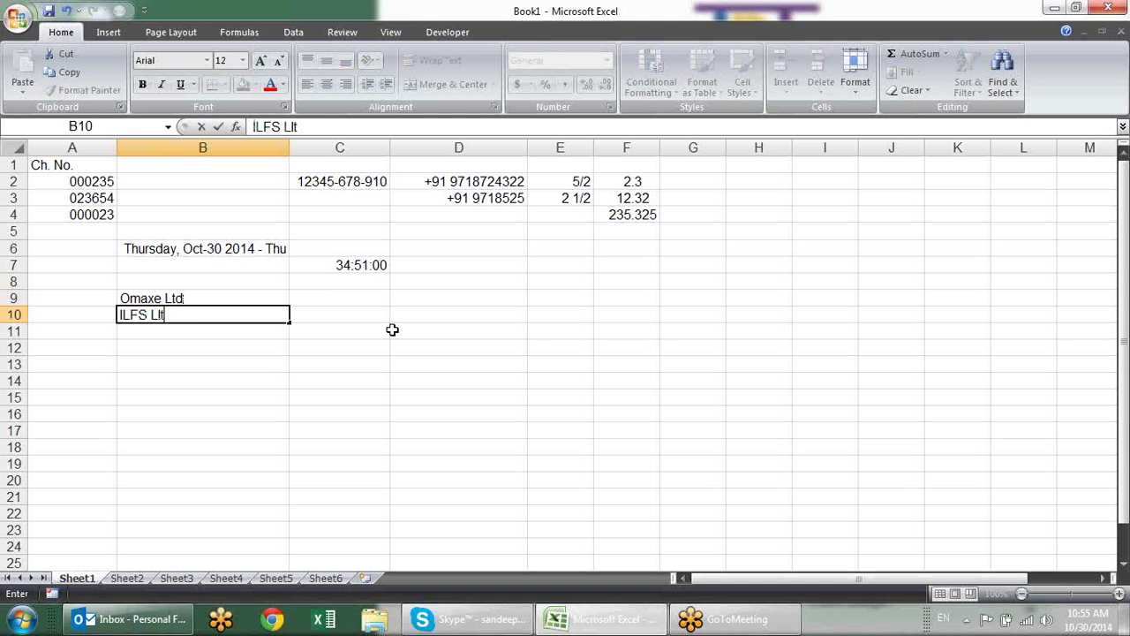
{"action": "type", "text": "d"}
{"action": "key", "text": "Return"}
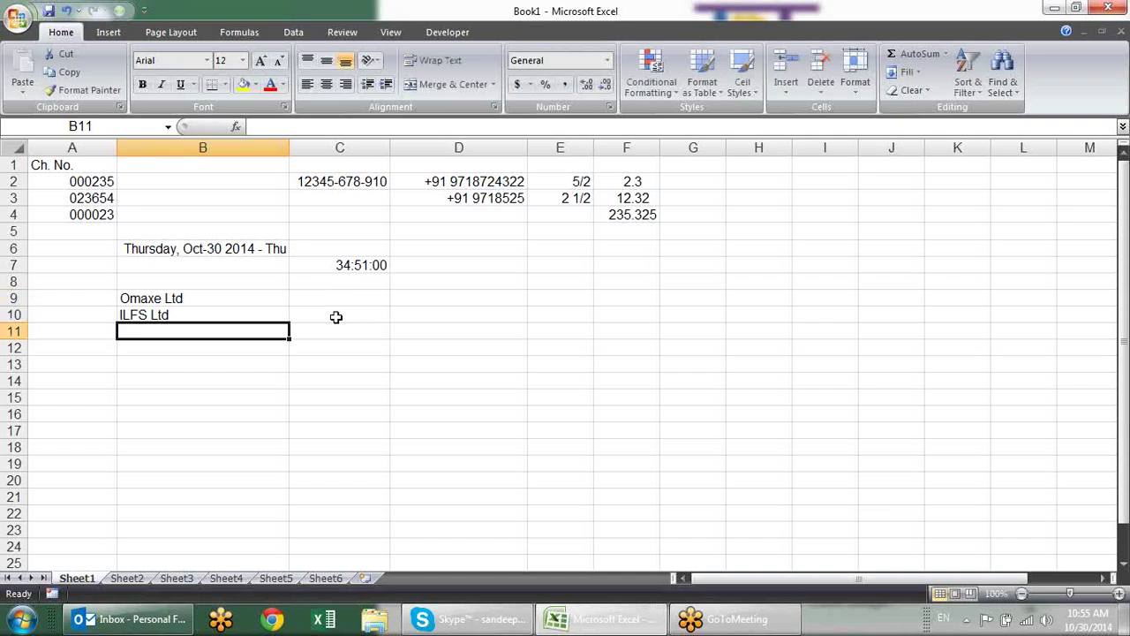
{"action": "left_click", "coordinate": [204, 299]}
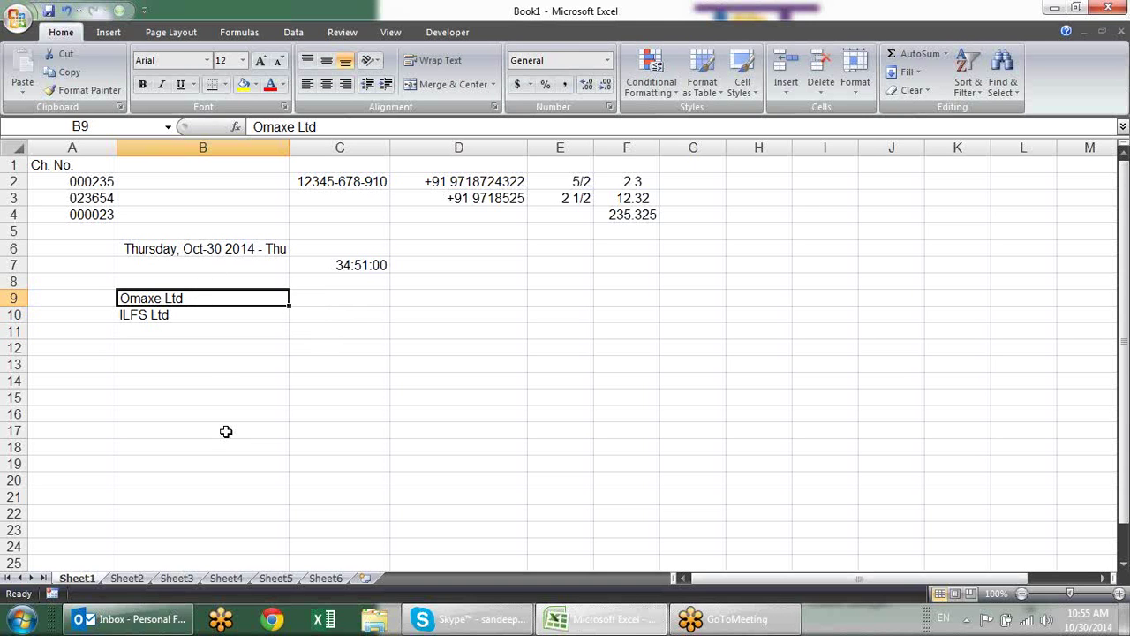
{"action": "left_click_drag", "start_coordinate": [228, 304], "coordinate": [222, 315]}
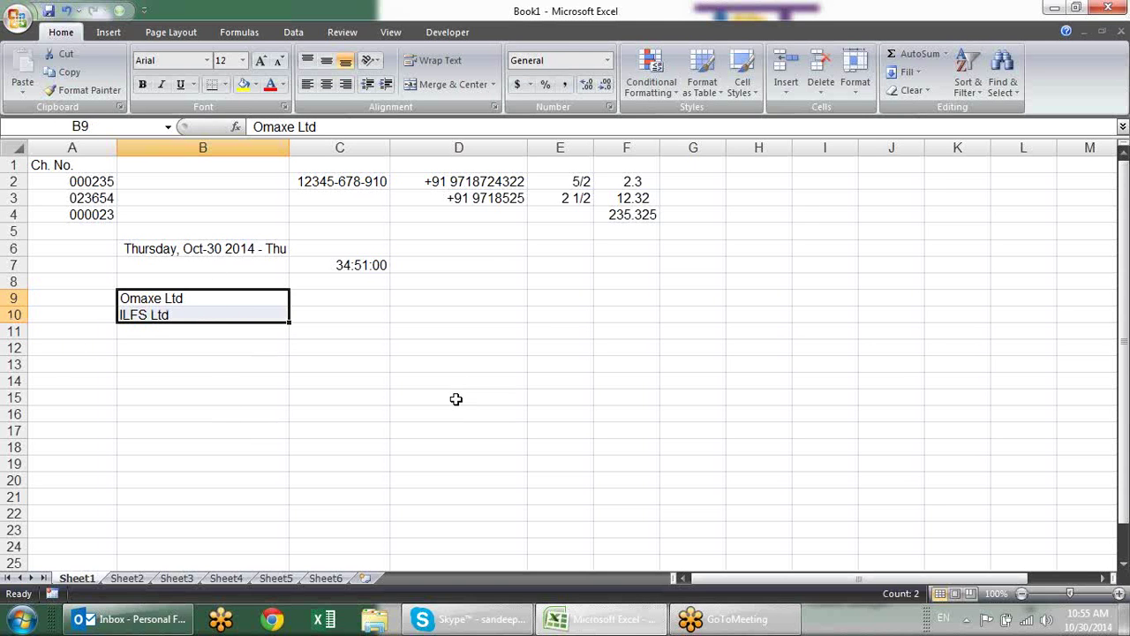
In Custom formats for B9:B10, replace General with "M/S "@.
{"action": "key", "text": "ctrl+1"}
{"action": "left_click", "coordinate": [539, 295]}
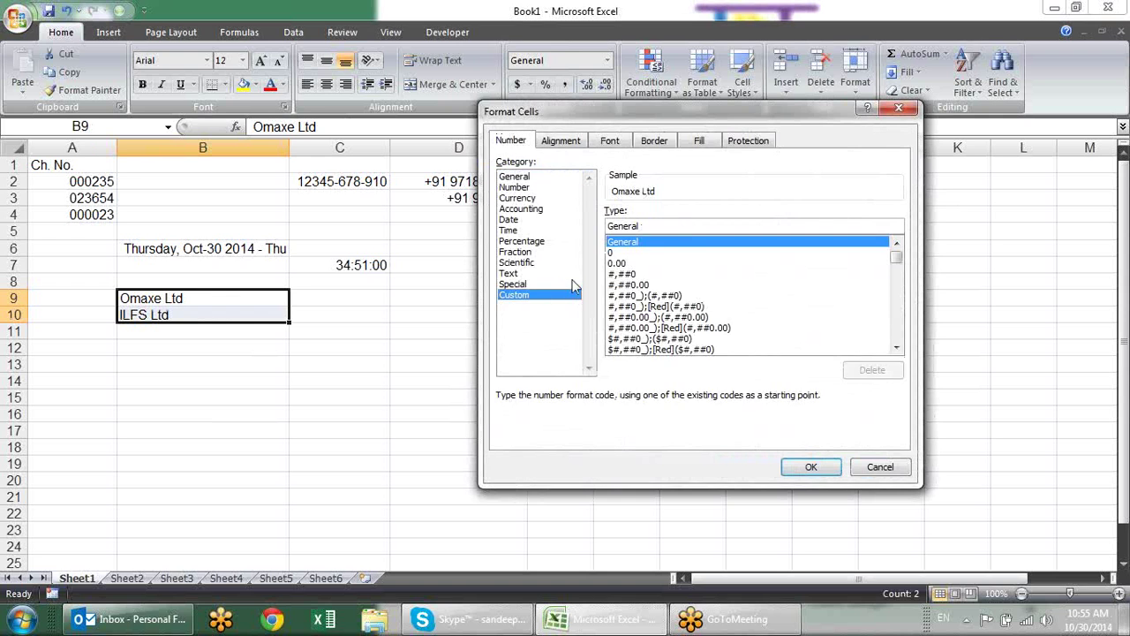
{"action": "double_click", "coordinate": [656, 224]}
{"action": "type", "text": "\"M"}
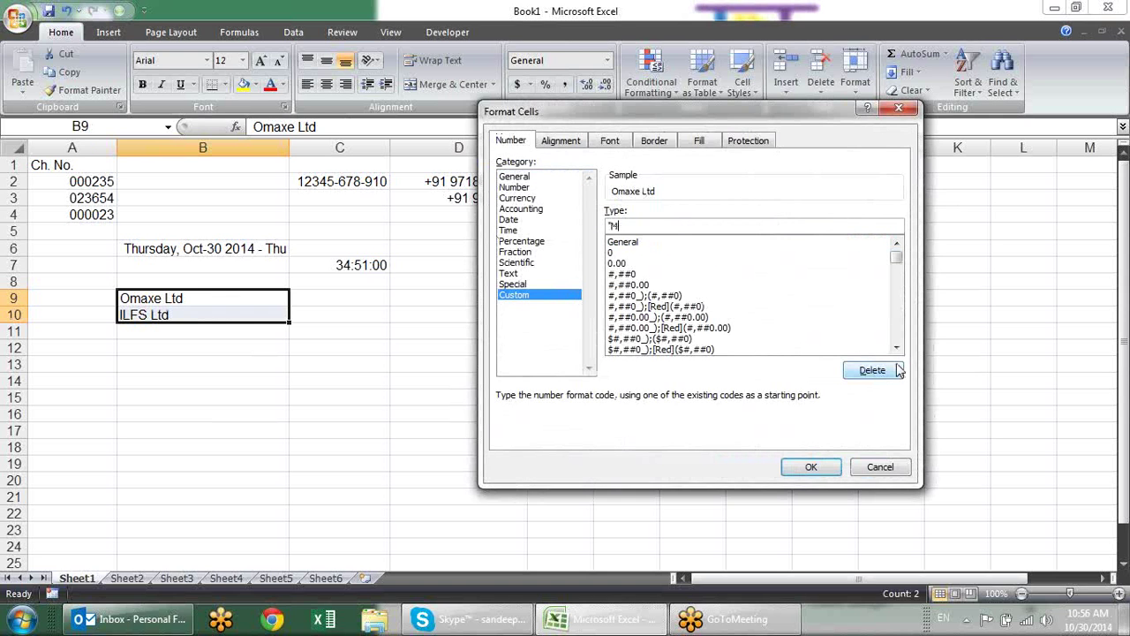
{"action": "type", "text": "/S"}
{"action": "type", "text": " \""}
{"action": "type", "text": "@"}
Remove the stray @ placeholders and apply the "M/S "@ format to both names.
{"action": "key", "text": "BackSpace"}
{"action": "type", "text": "@"}
{"action": "key", "text": "BackSpace"}
{"action": "type", "text": "@"}
{"action": "left_click", "coordinate": [655, 226]}
{"action": "type", "text": "@"}
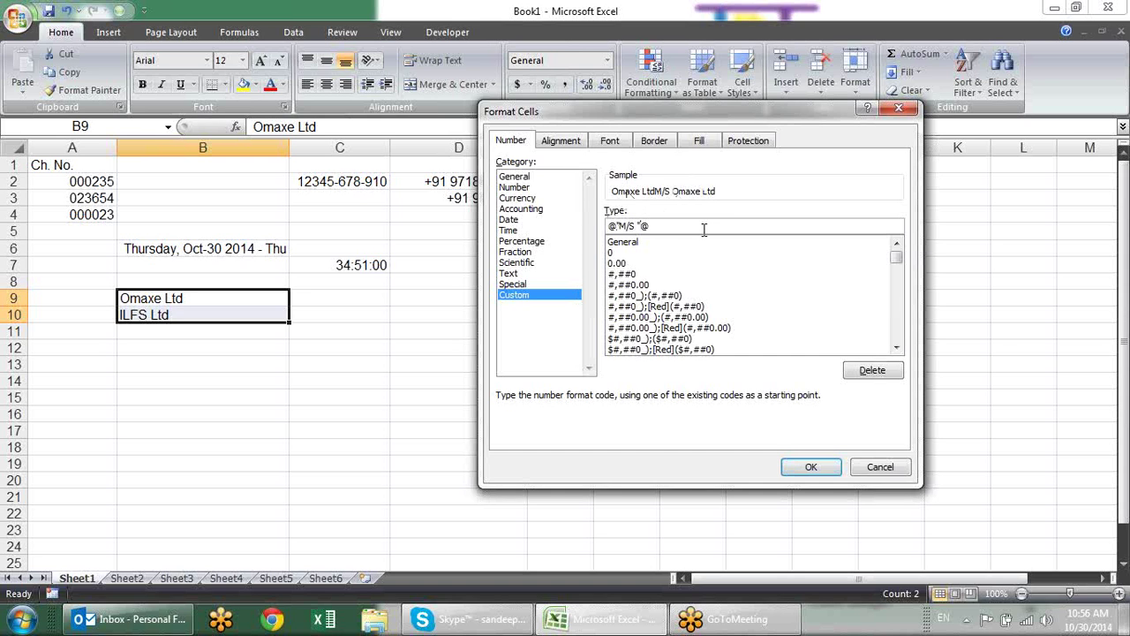
{"action": "key", "text": "Home"}
{"action": "key", "text": "Delete"}
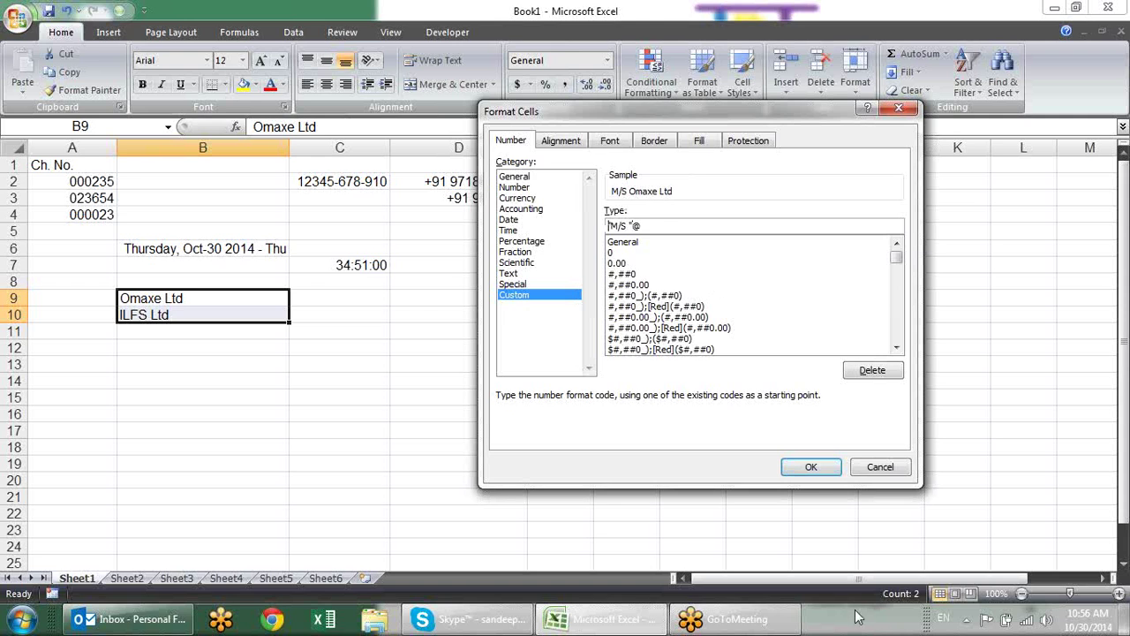
{"action": "left_click", "coordinate": [812, 467]}
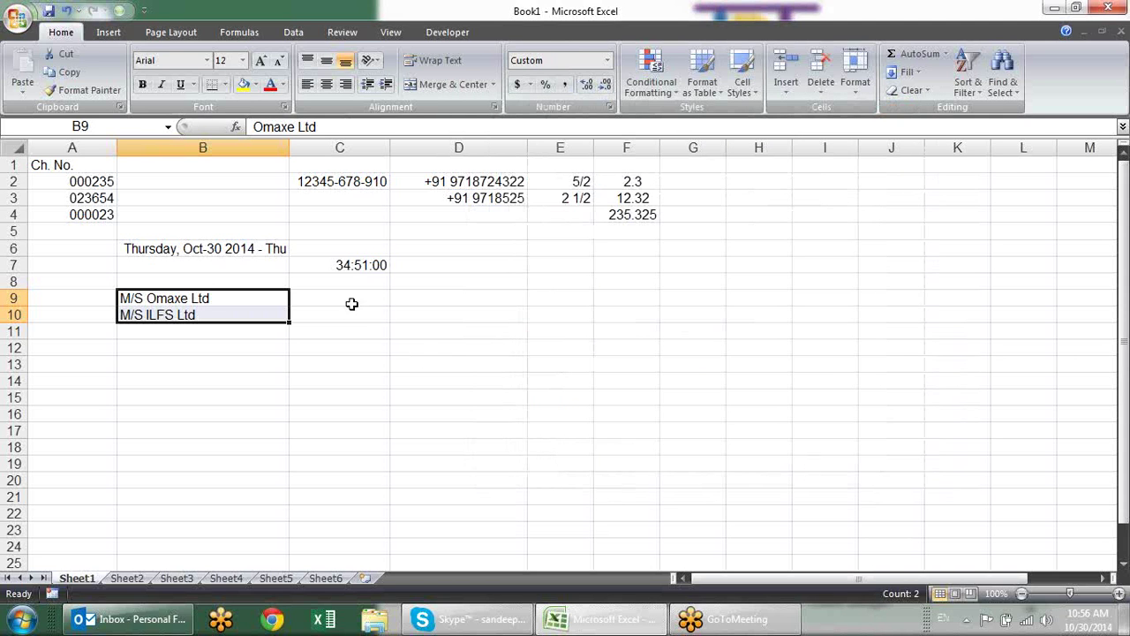
{"action": "left_click", "coordinate": [266, 342]}
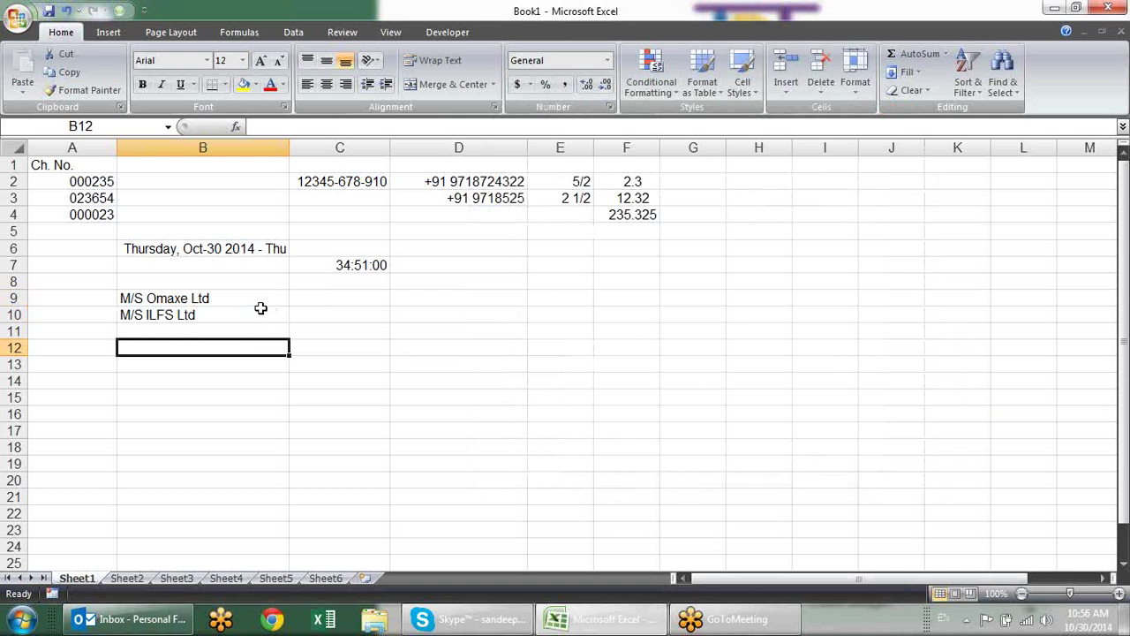
After a false =te start in C9, copy the names in B9:B10.
{"action": "left_click", "coordinate": [256, 301]}
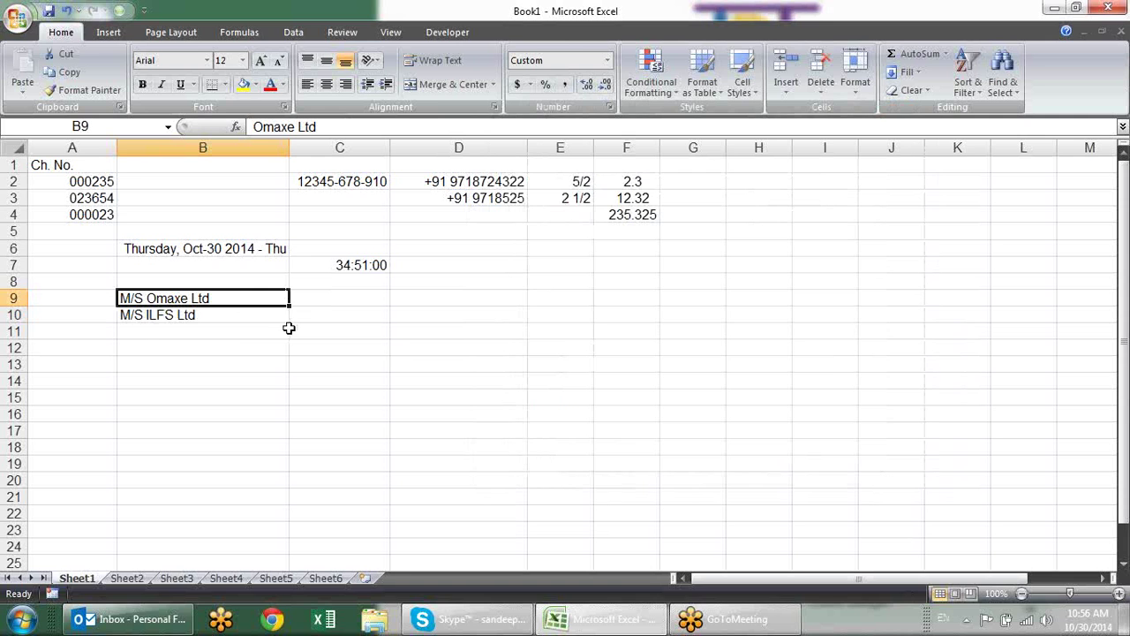
{"action": "left_click", "coordinate": [365, 300]}
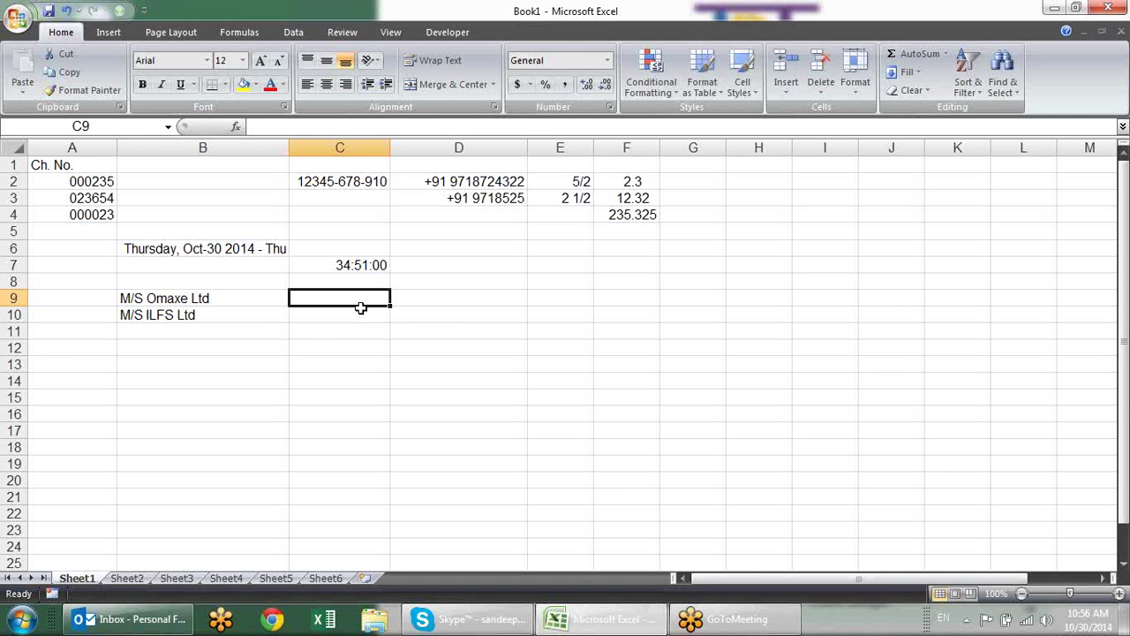
{"action": "type", "text": "=te"}
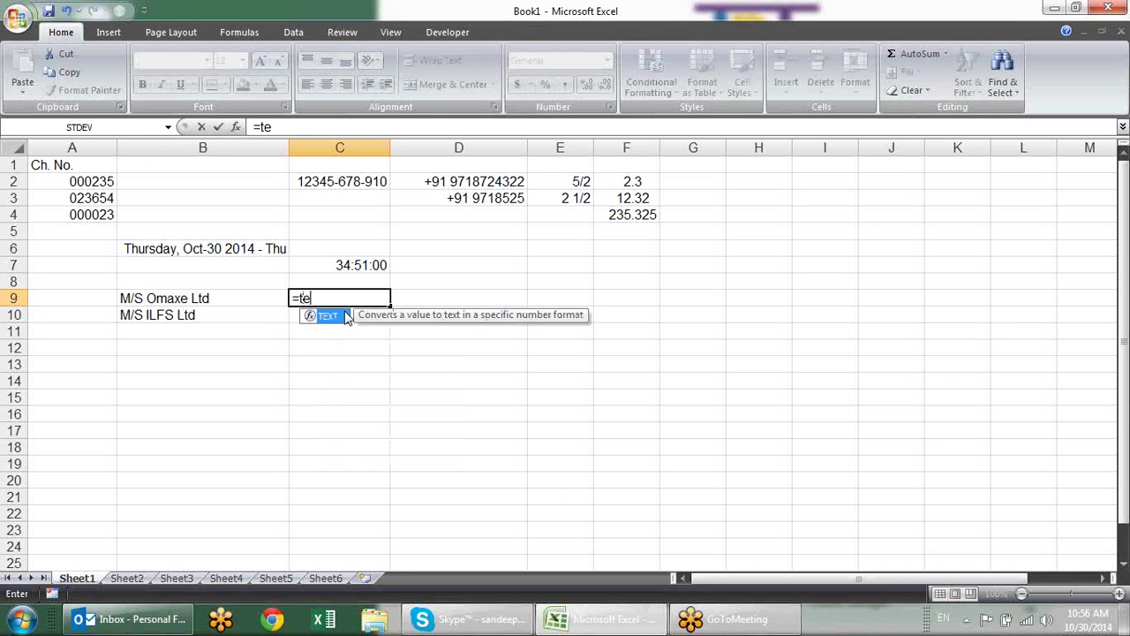
{"action": "left_click", "coordinate": [235, 293]}
{"action": "left_click", "coordinate": [351, 298]}
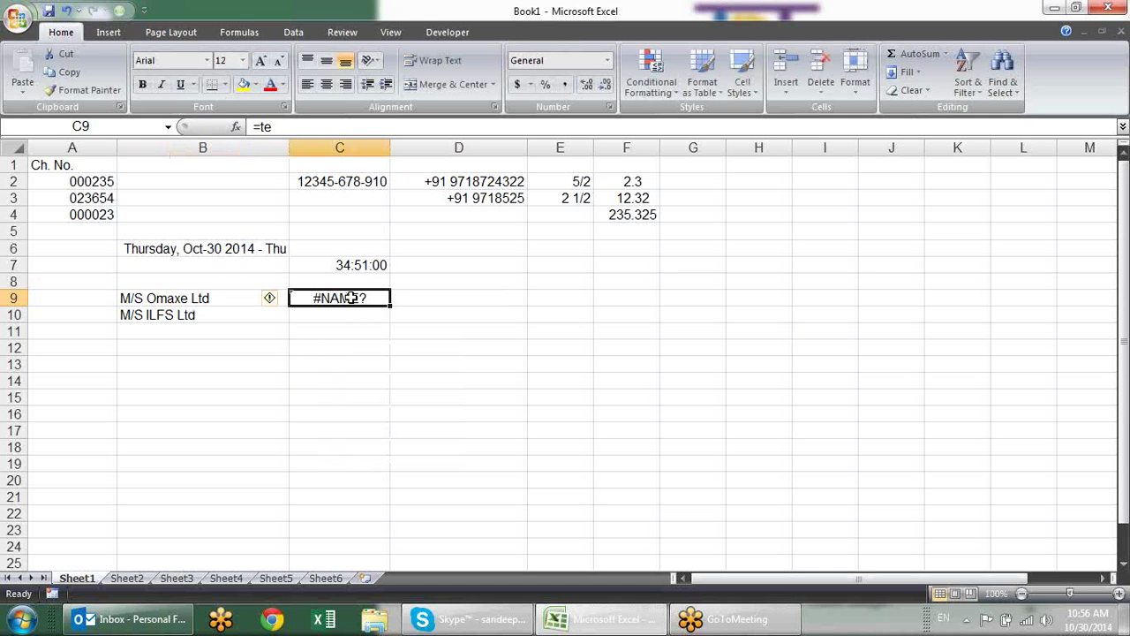
{"action": "key", "text": "Left"}
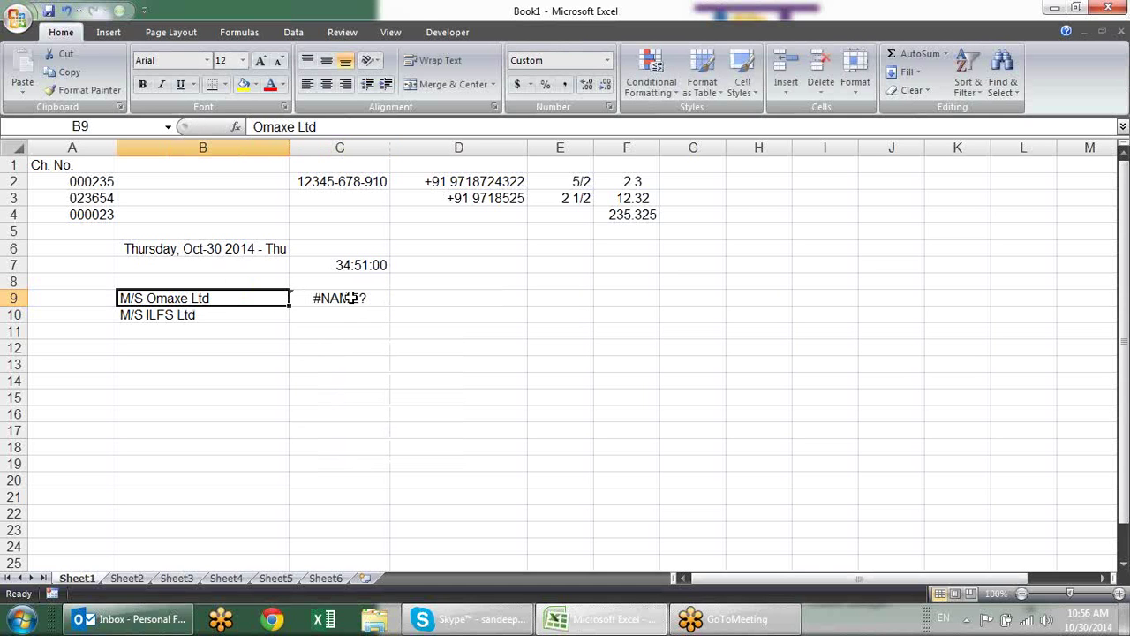
{"action": "key", "text": "shift+Down"}
{"action": "key", "text": "ctrl+c"}
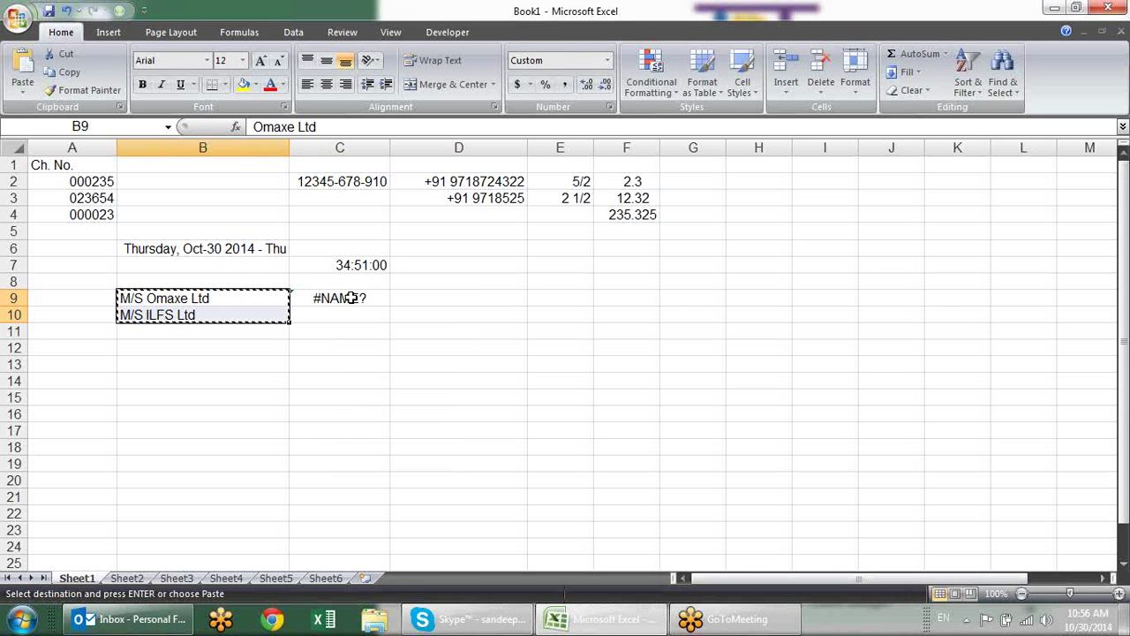
Paste the names into C9:C10 as values only.
{"action": "key", "text": "Right"}
{"action": "key", "text": "Right"}
{"action": "left_click", "coordinate": [352, 298]}
{"action": "key", "text": "alt+e"}
{"action": "key", "text": "s"}
{"action": "key", "text": "v"}
{"action": "key", "text": "Return"}
{"action": "key", "text": "Escape"}
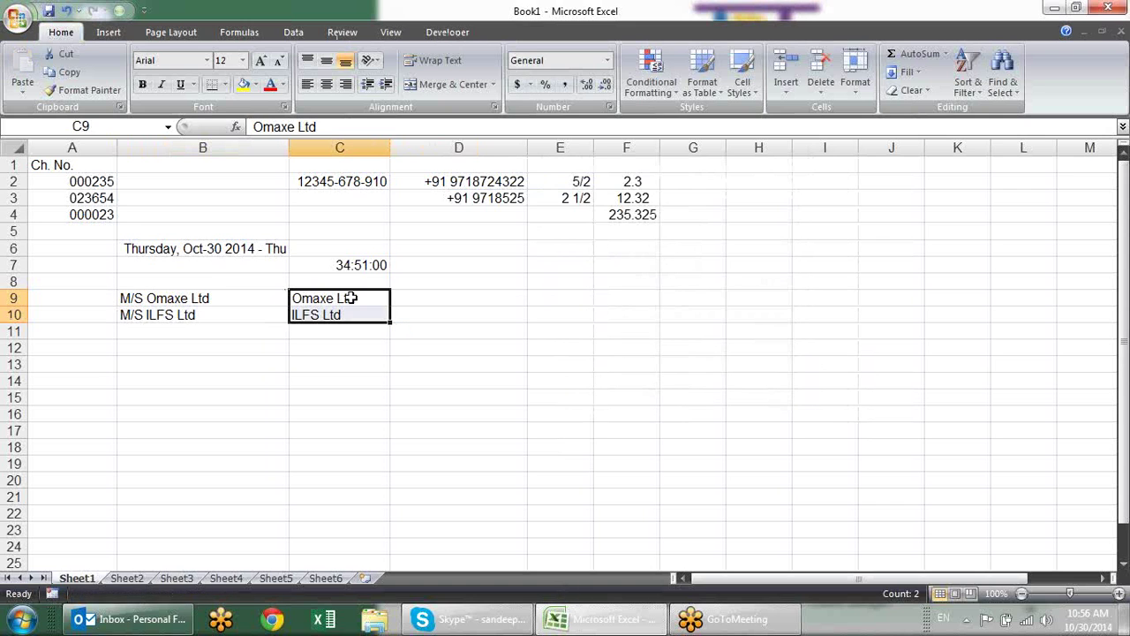
Begin a =TEXT( formula in D9.
{"action": "key", "text": "Right"}
{"action": "key", "text": "Left"}
{"action": "key", "text": "Left"}
{"action": "key", "text": "Right"}
{"action": "key", "text": "Right"}
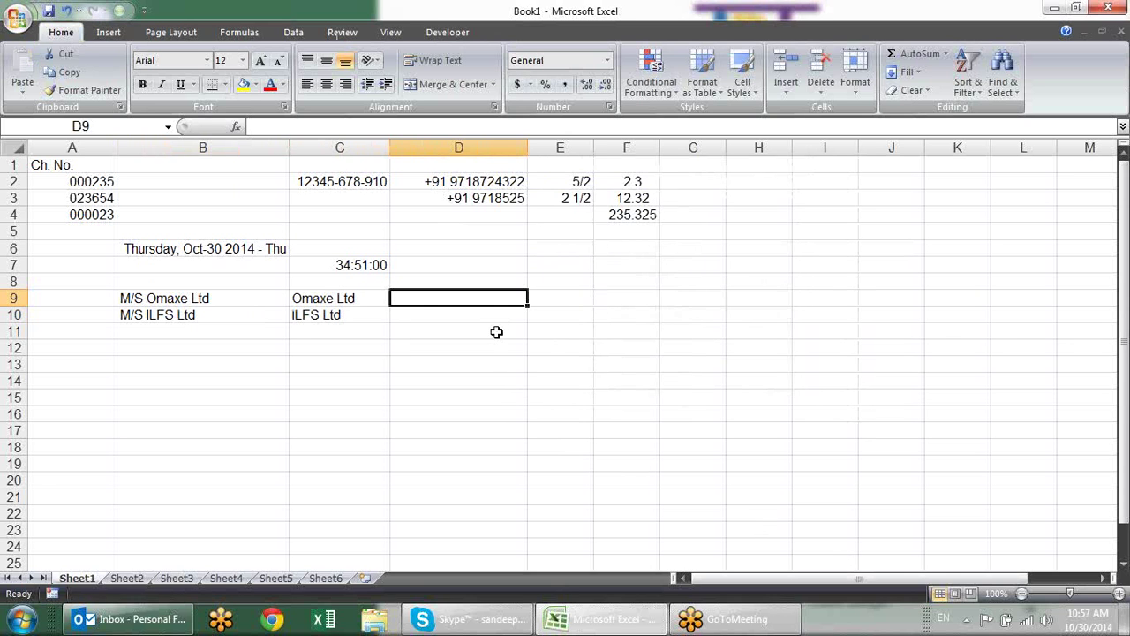
{"action": "type", "text": "=text("}
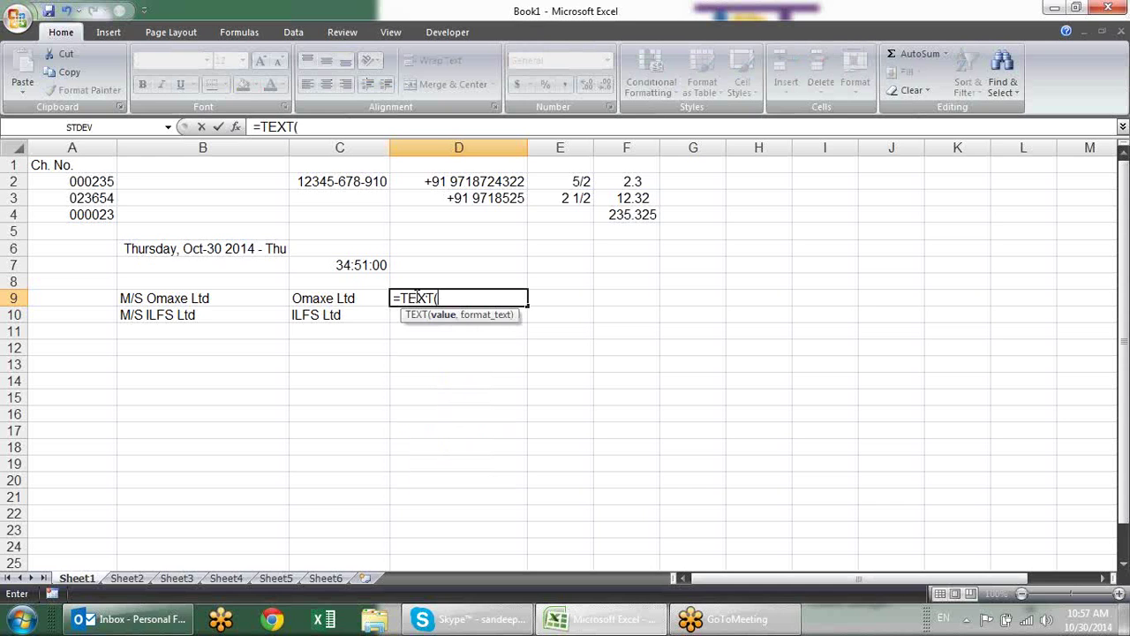
Enter a TEXT formula in D9 taking C9 with an M/S @ format text.
{"action": "left_click", "coordinate": [373, 300]}
{"action": "type", "text": ",\""}
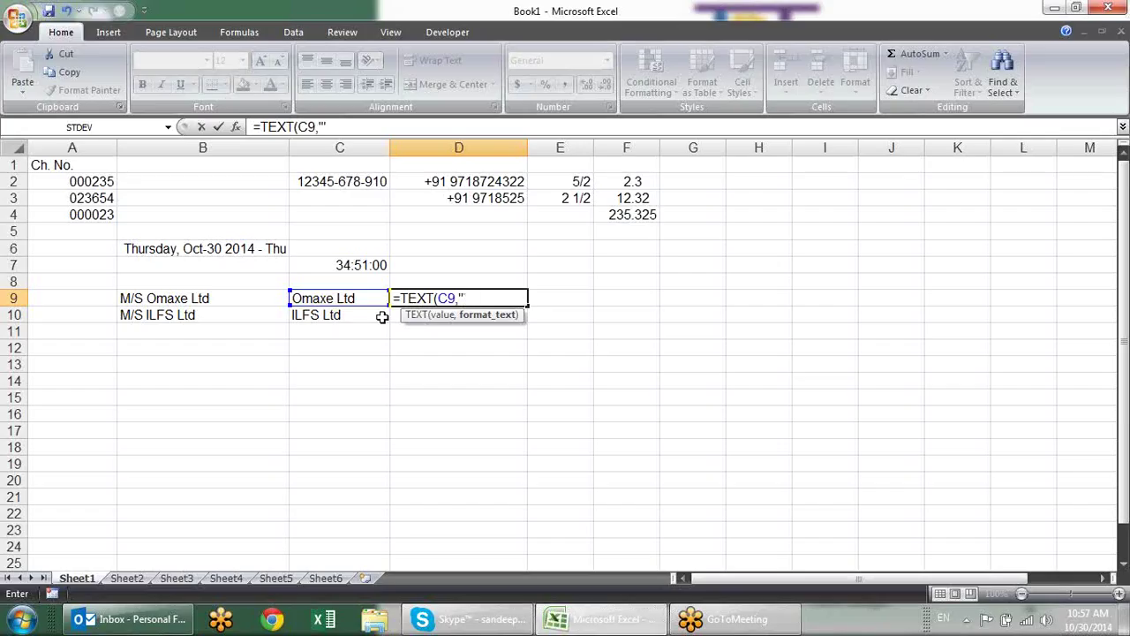
{"action": "type", "text": "M"}
{"action": "type", "text": "/S"}
{"action": "type", "text": "@"}
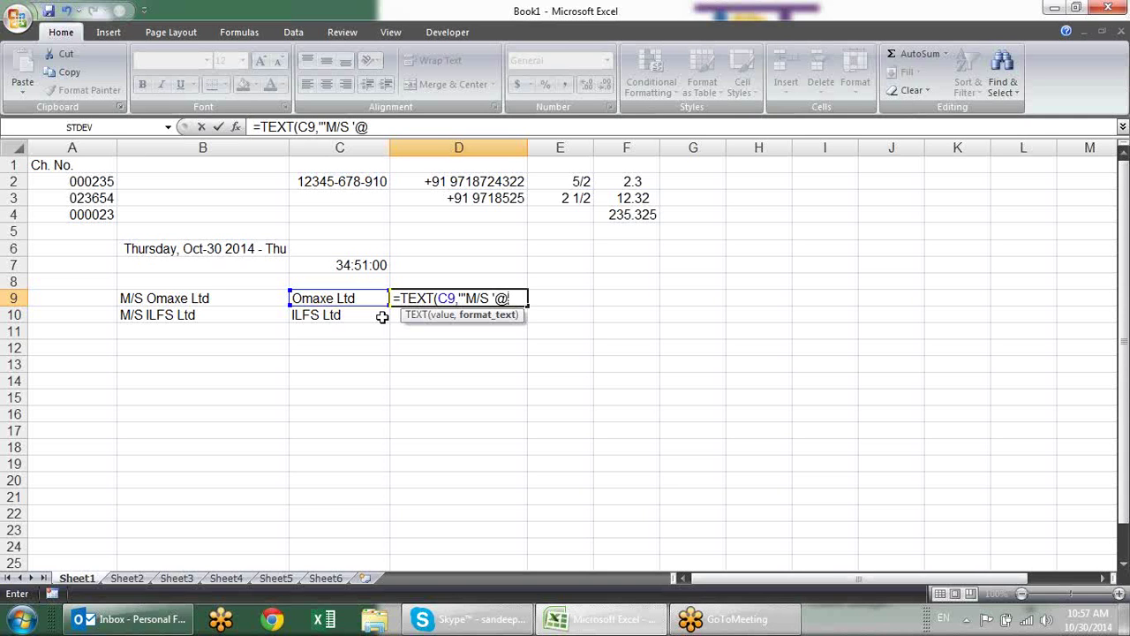
{"action": "type", "text": "\")"}
{"action": "key", "text": "Return"}
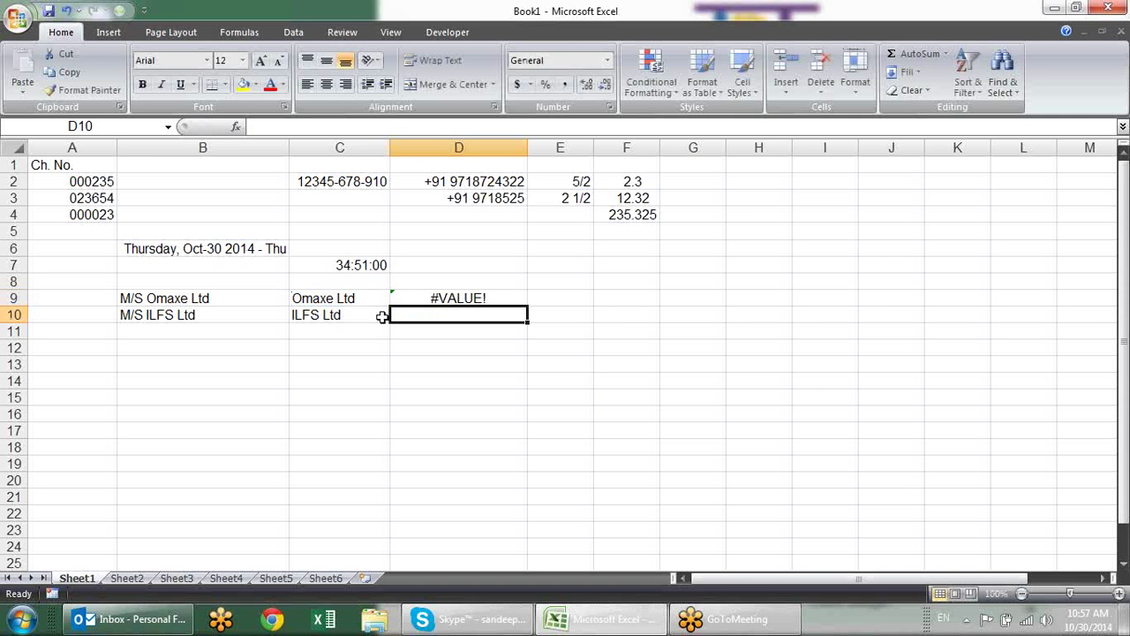
Remove the stray apostrophes around M/S and @ in D9's format text.
{"action": "key", "text": "Up"}
{"action": "key", "text": "F2"}
{"action": "key", "text": "Left"}
{"action": "key", "text": "Left"}
{"action": "key", "text": "Left"}
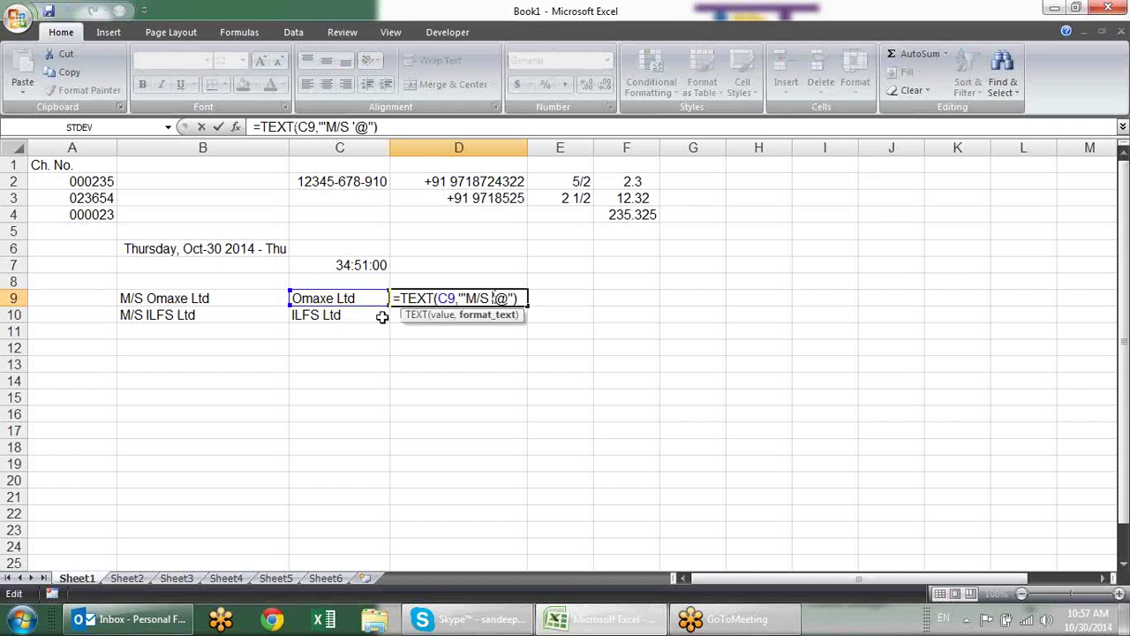
{"action": "key", "text": "Delete"}
{"action": "key", "text": "BackSpace"}
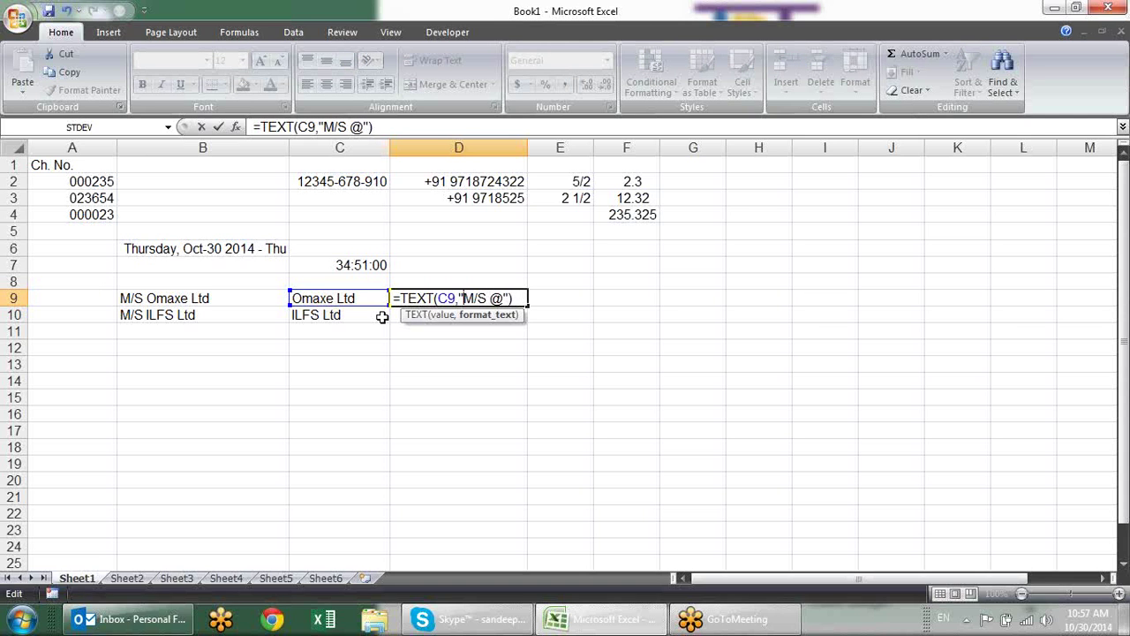
{"action": "key", "text": "Return"}
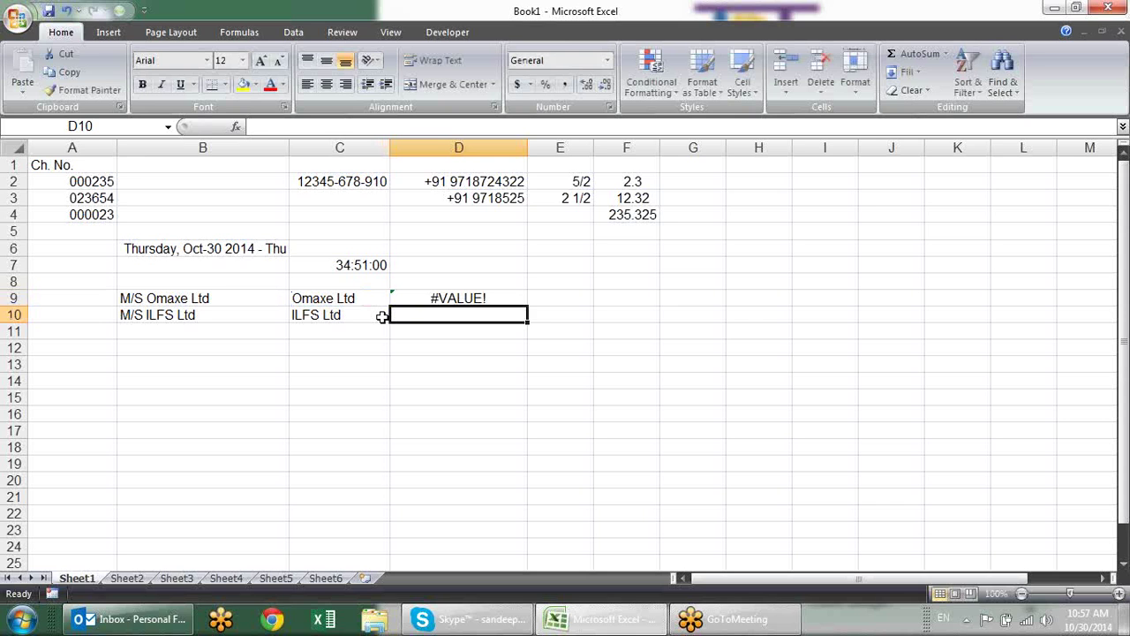
Fix the quoting so D9 reads =TEXT(C9,"""M/S ""@") and shows M/S Omaxe Ltd.
{"action": "key", "text": "Up"}
{"action": "key", "text": "F2"}
{"action": "key", "text": "Left"}
{"action": "key", "text": "Left"}
{"action": "key", "text": "Left"}
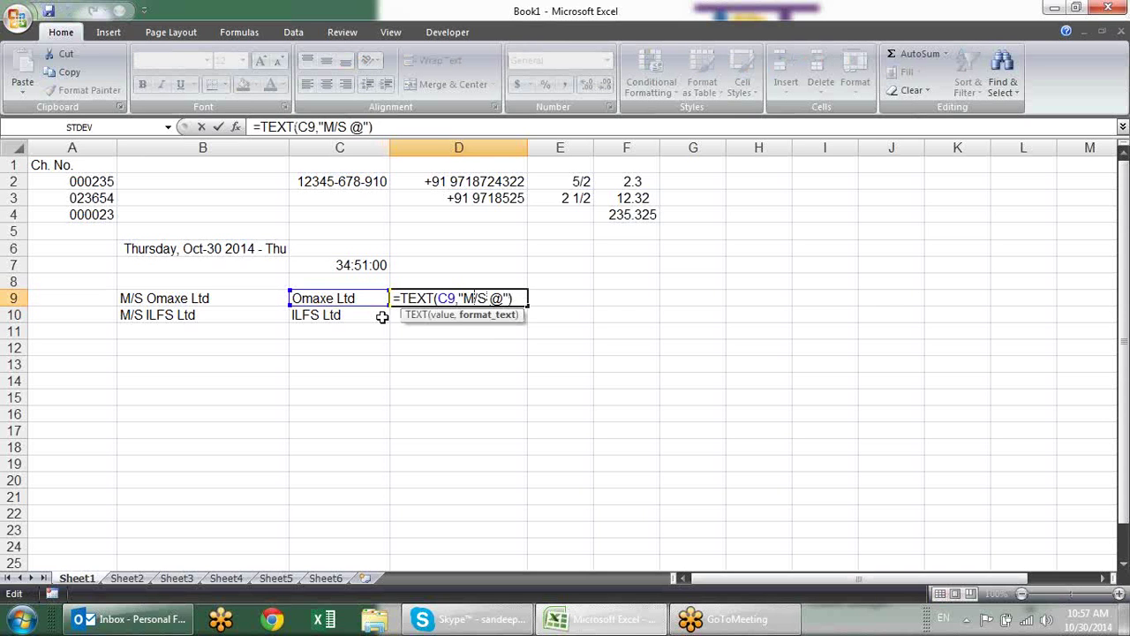
{"action": "type", "text": "\"\""}
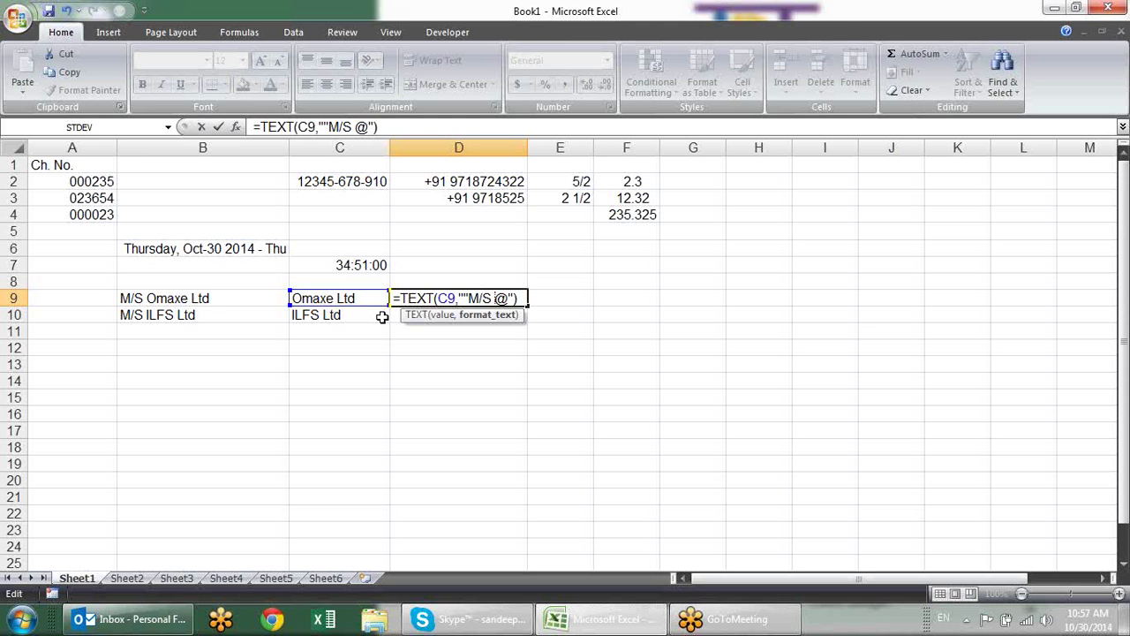
{"action": "type", "text": "\"\""}
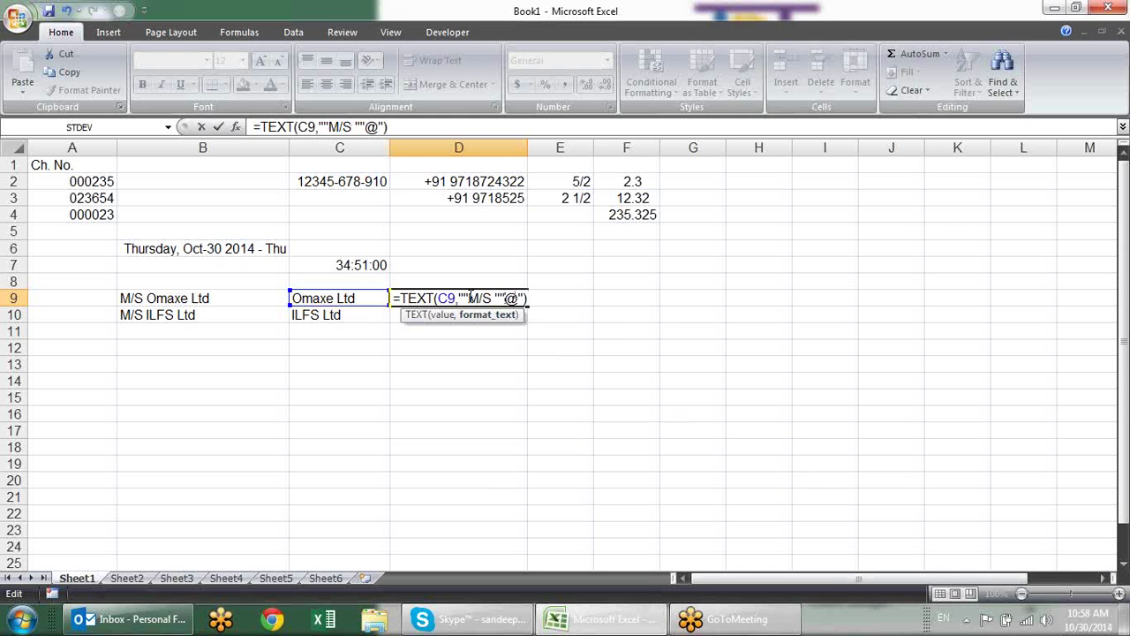
{"action": "type", "text": "\"M/S \""}
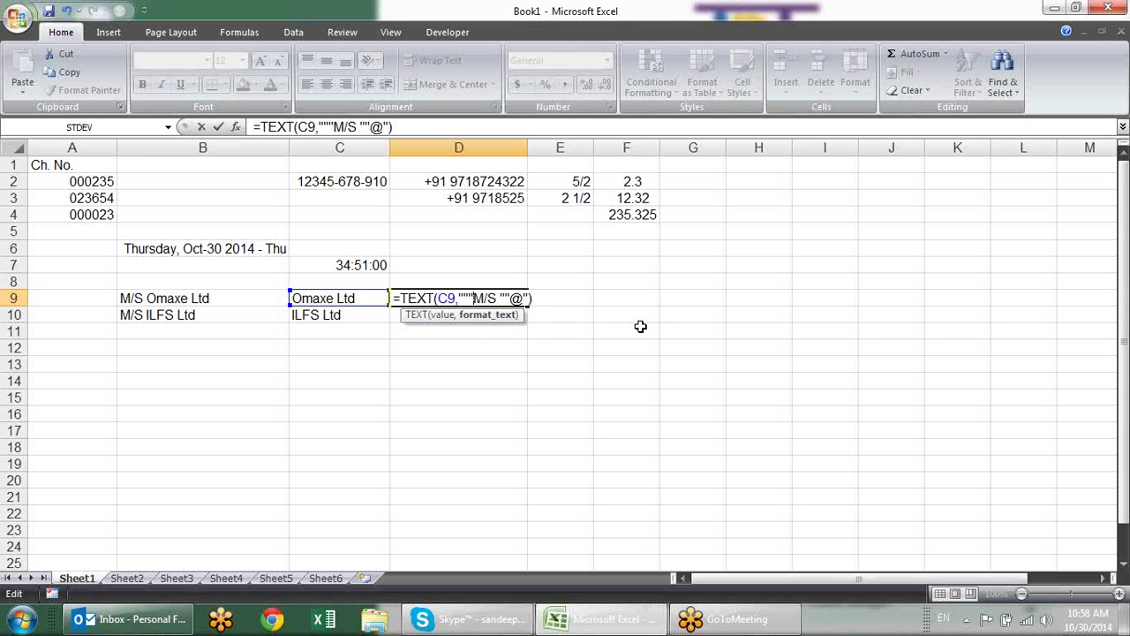
{"action": "key", "text": "Return"}
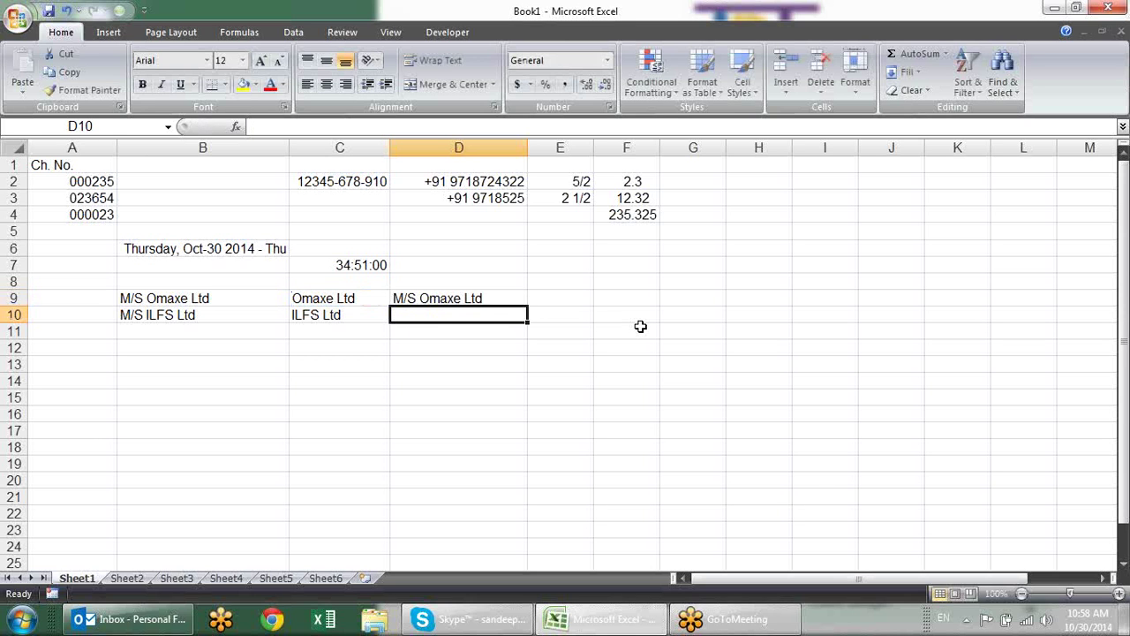
{"action": "double_click", "coordinate": [514, 298]}
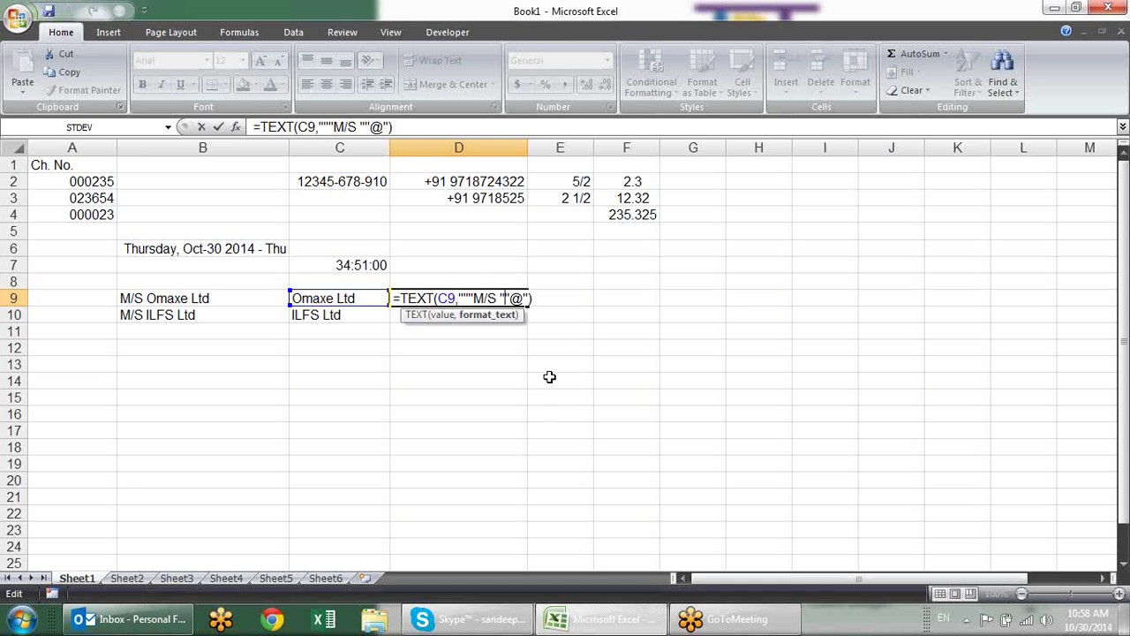
{"action": "key", "text": "Return"}
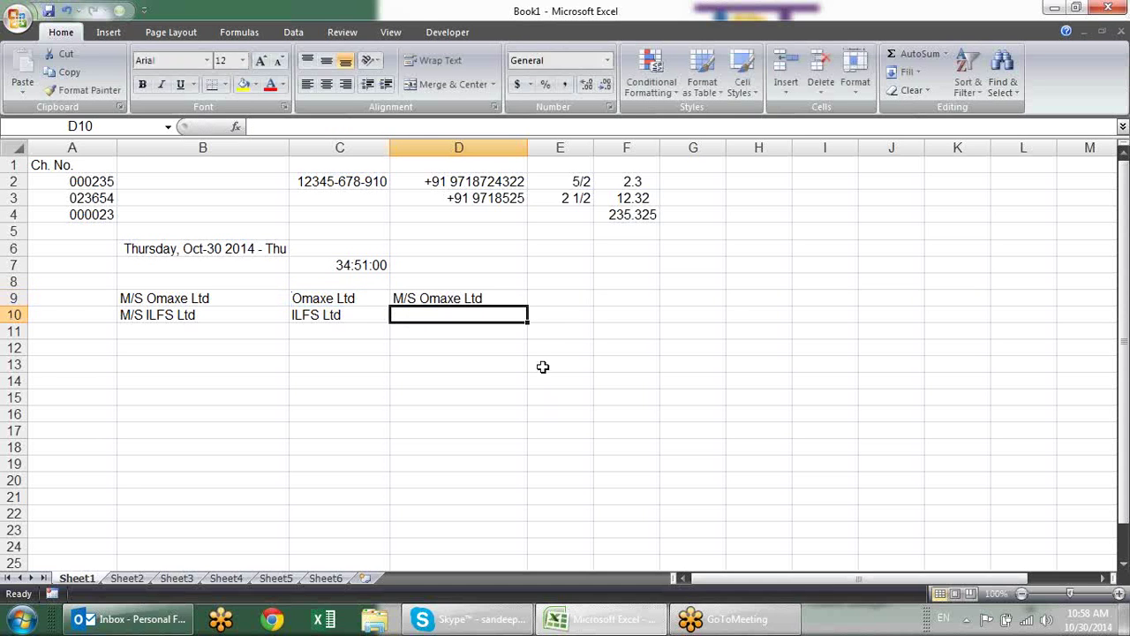
Fill D9's M/S formula down to D10, showing M/S ILFS Ltd.
{"action": "left_click", "coordinate": [512, 303]}
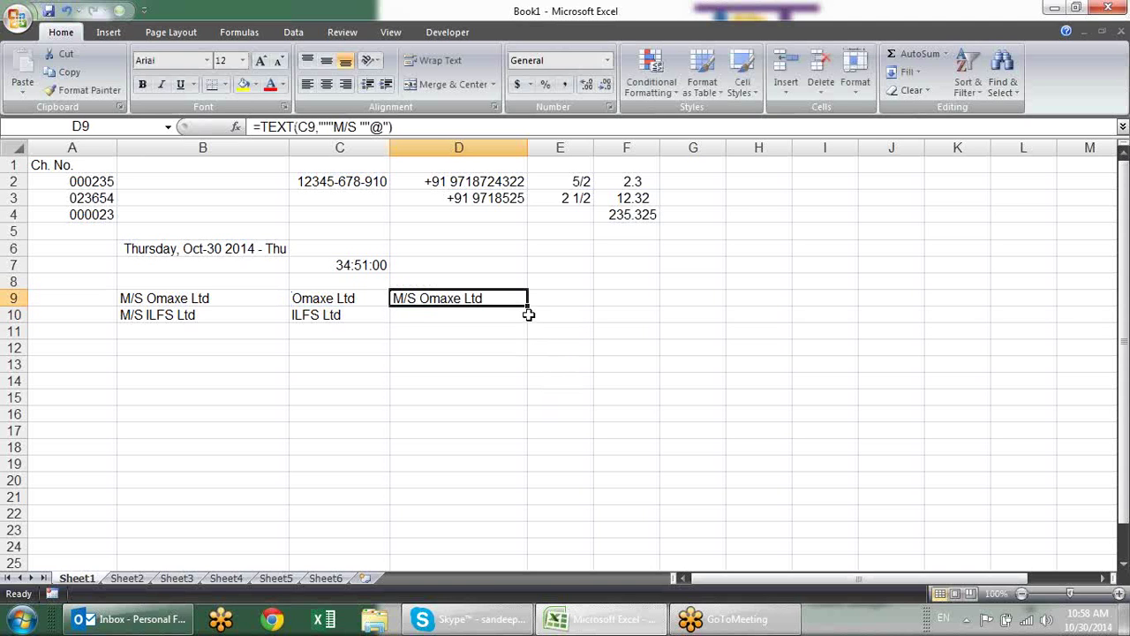
{"action": "left_click_drag", "start_coordinate": [527, 306], "coordinate": [526, 316]}
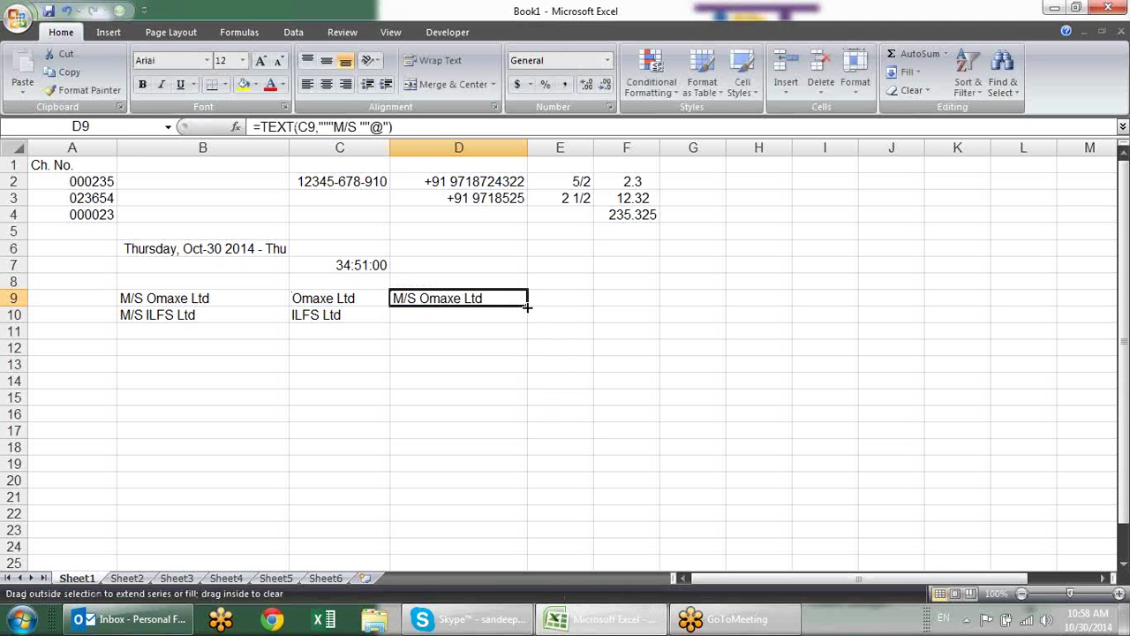
{"action": "left_click", "coordinate": [549, 361]}
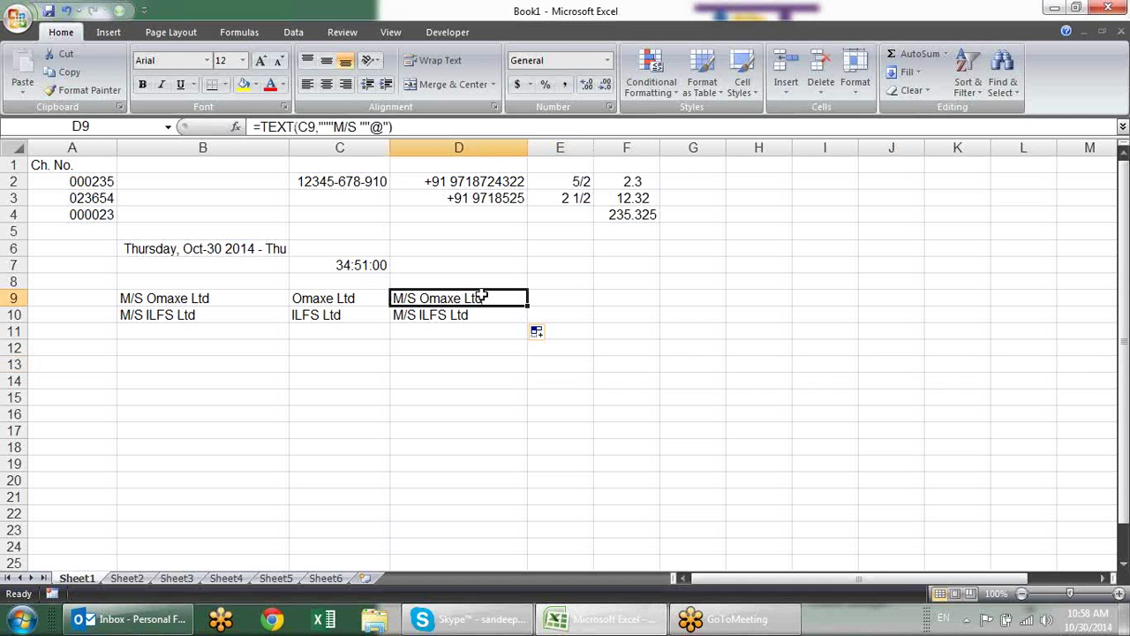
Copy D9:D10 and paste them as plain values into G9:G10.
{"action": "left_click_drag", "start_coordinate": [478, 295], "coordinate": [481, 311]}
{"action": "key", "text": "ctrl+c"}
{"action": "left_click", "coordinate": [667, 283]}
{"action": "left_click", "coordinate": [678, 301]}
{"action": "key", "text": "alt+e"}
{"action": "key", "text": "s"}
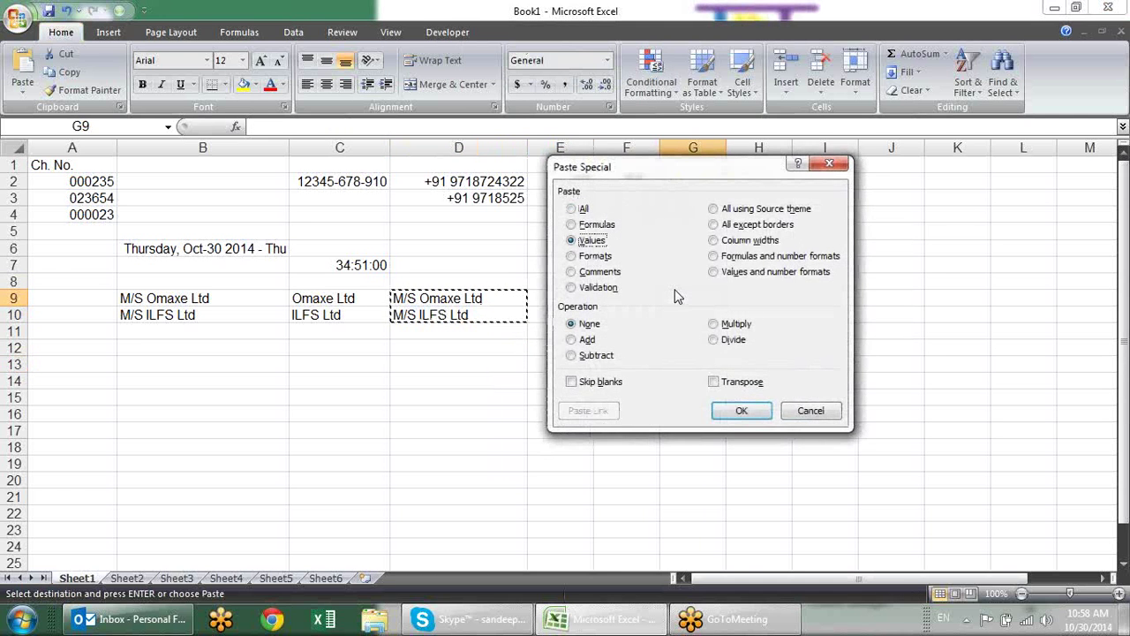
{"action": "key", "text": "Return"}
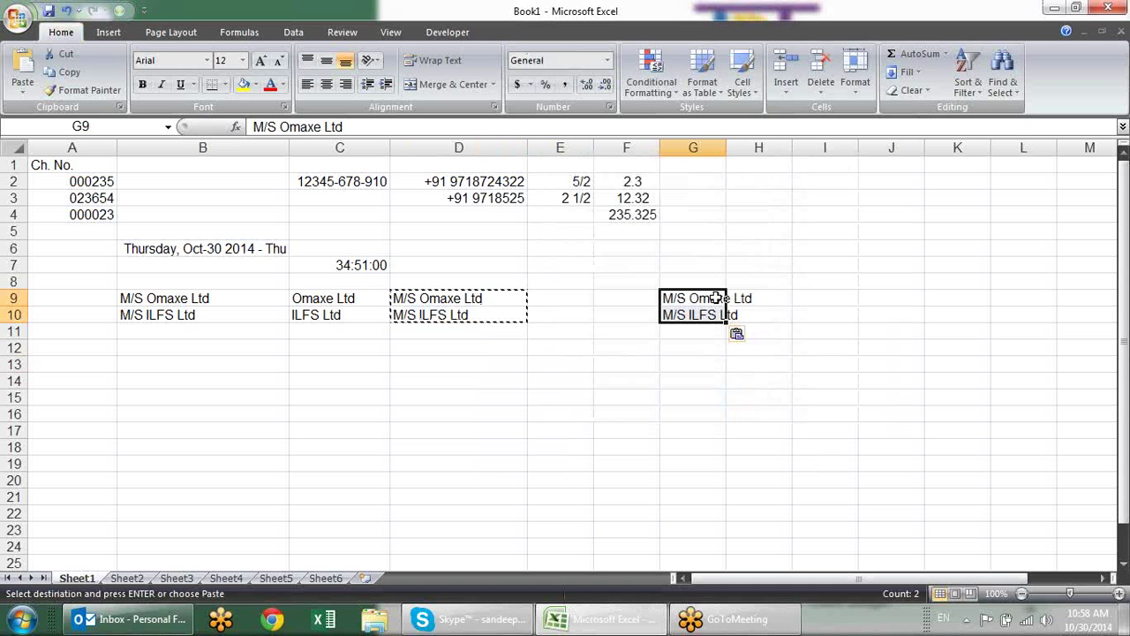
{"action": "key", "text": "Escape"}
{"action": "left_click", "coordinate": [478, 349]}
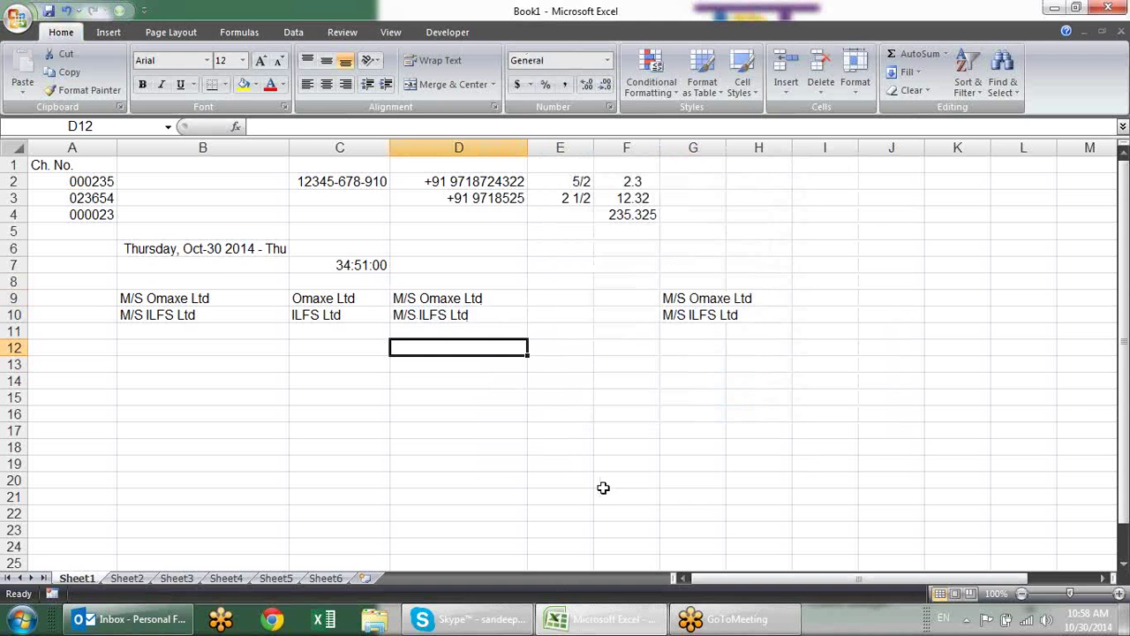
Label B12 Name, trying trailing underscores, and widen column B.
{"action": "left_click", "coordinate": [272, 345]}
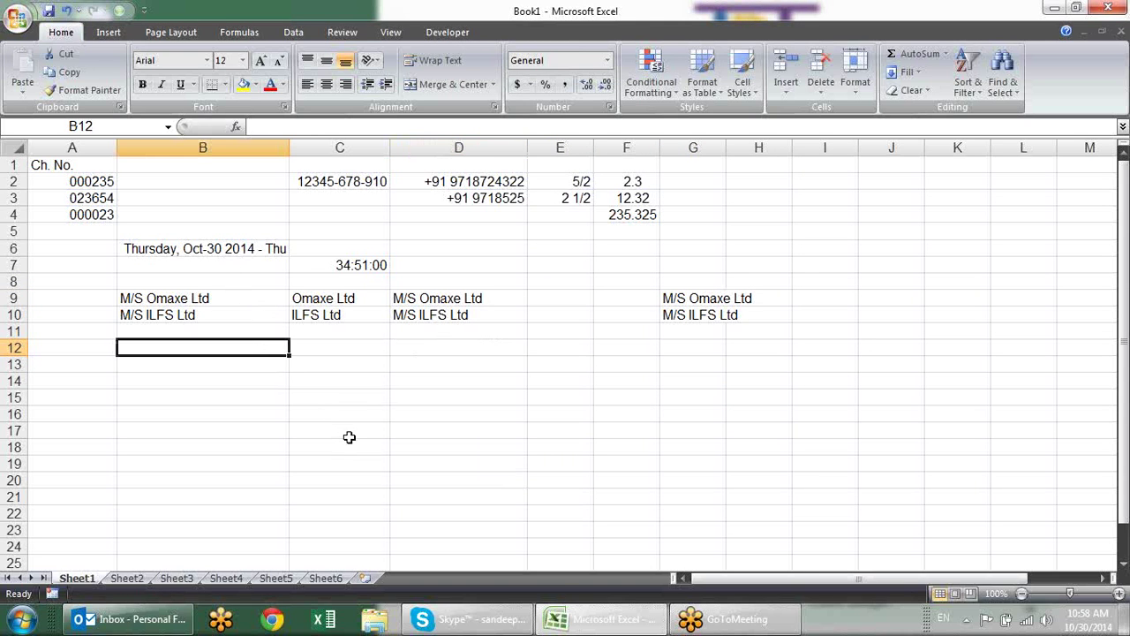
{"action": "type", "text": "Name"}
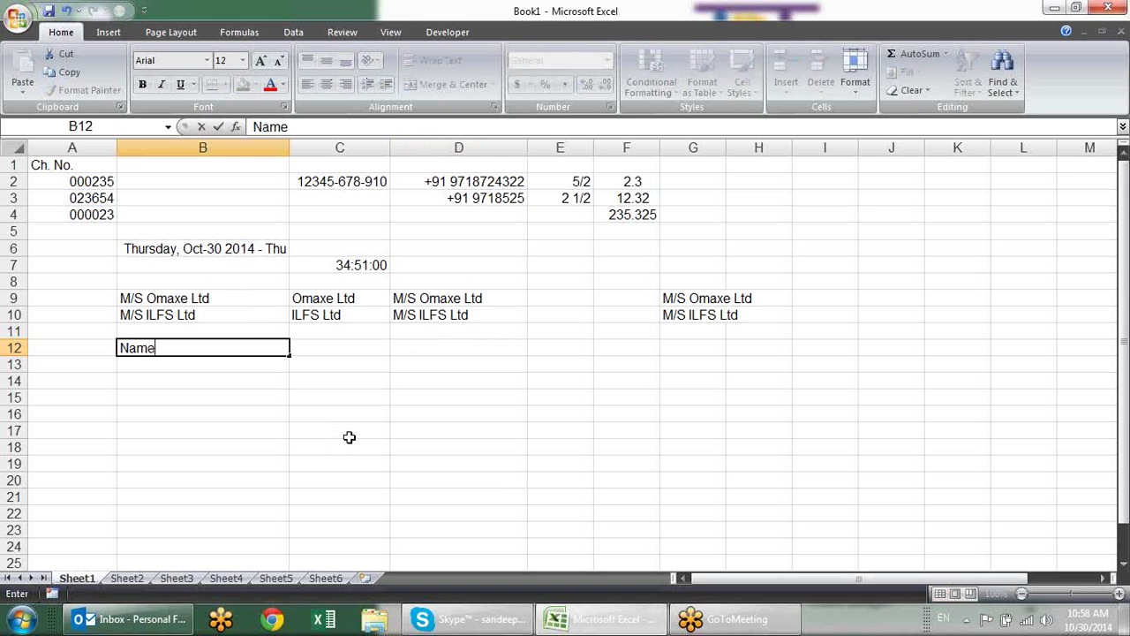
{"action": "key", "text": "Return"}
{"action": "key", "text": "Up"}
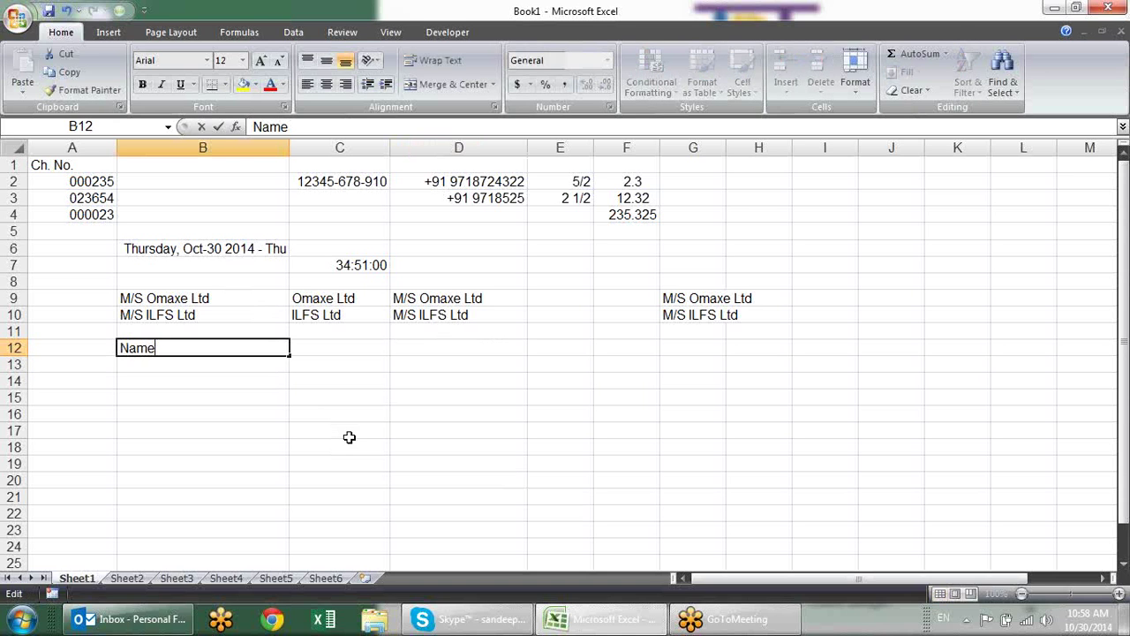
{"action": "key", "text": "F2"}
{"action": "type", "text": "_____"}
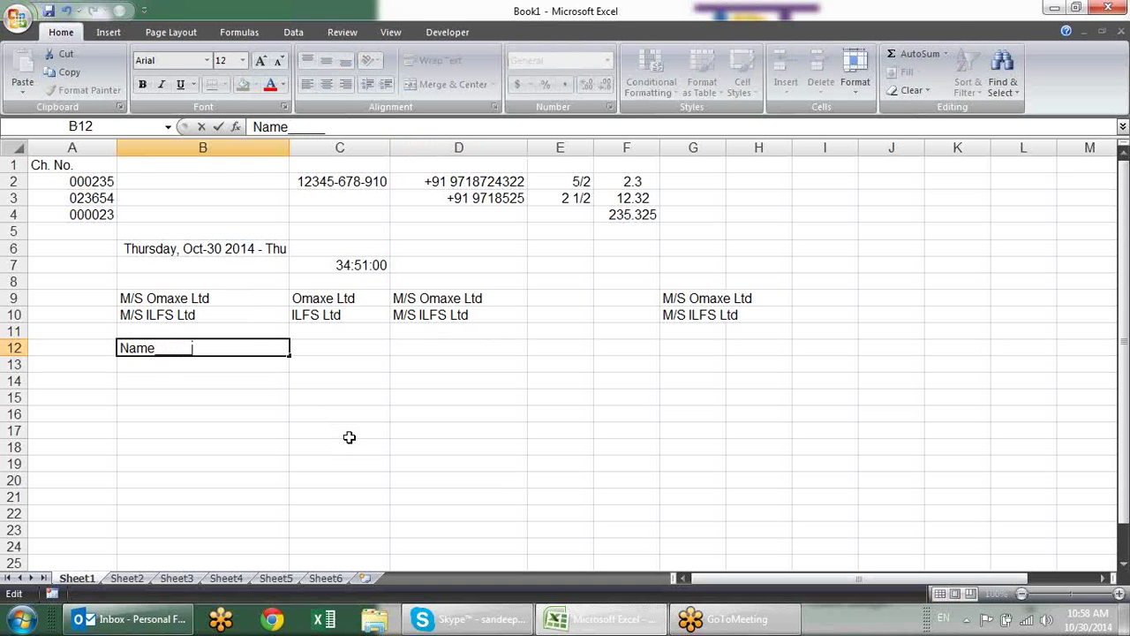
{"action": "left_click", "coordinate": [349, 437]}
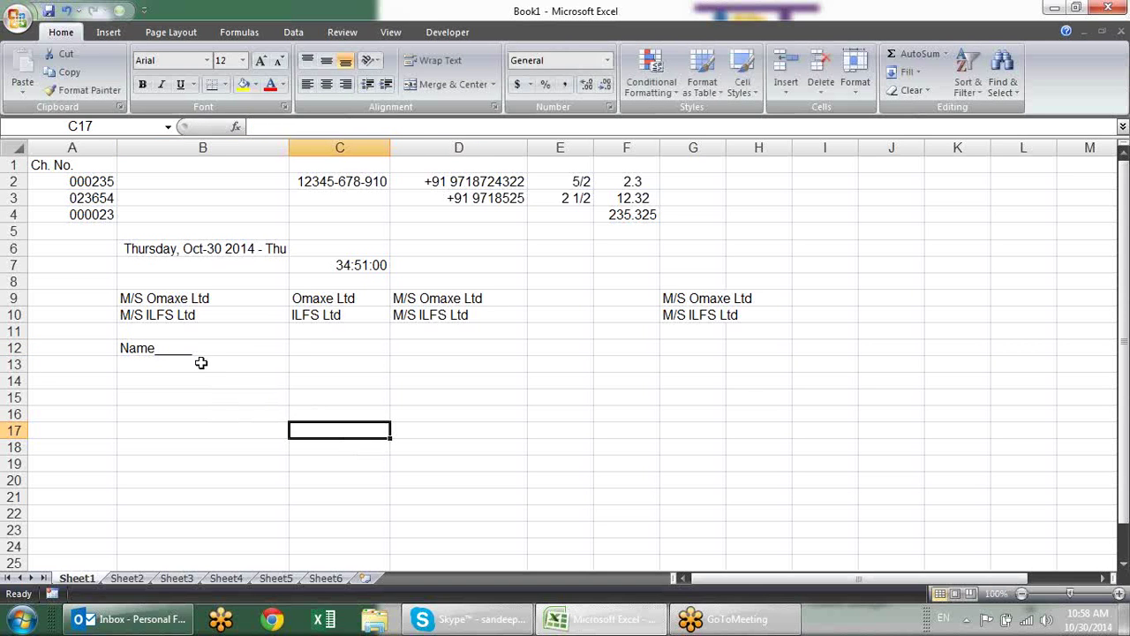
{"action": "left_click", "coordinate": [252, 344]}
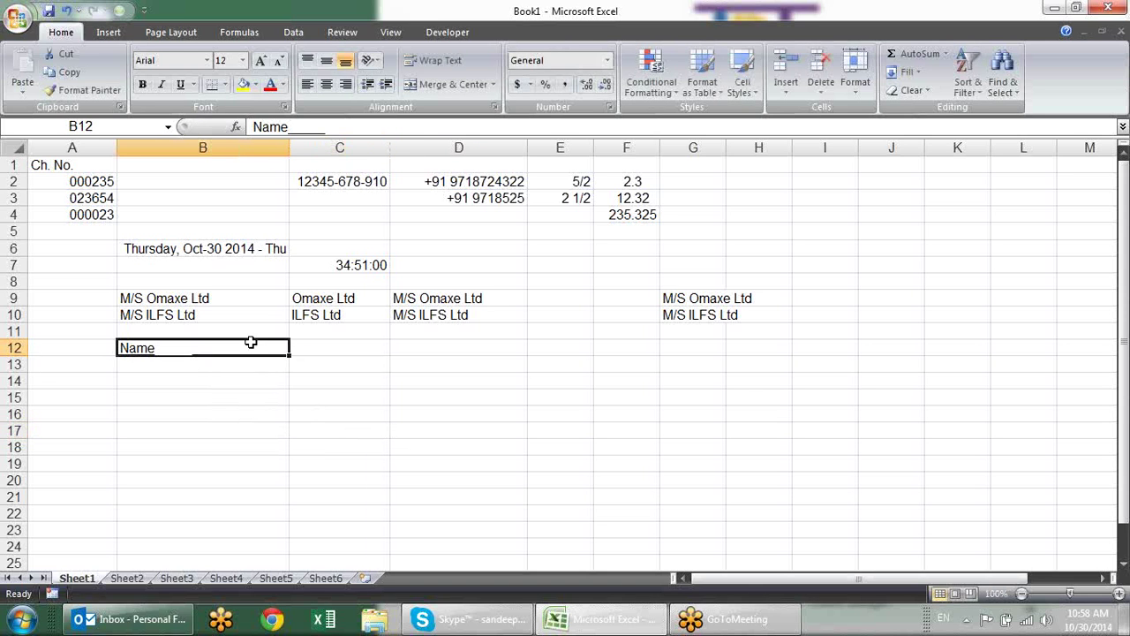
{"action": "left_click", "coordinate": [260, 402]}
{"action": "left_click_drag", "start_coordinate": [289, 150], "coordinate": [296, 165]}
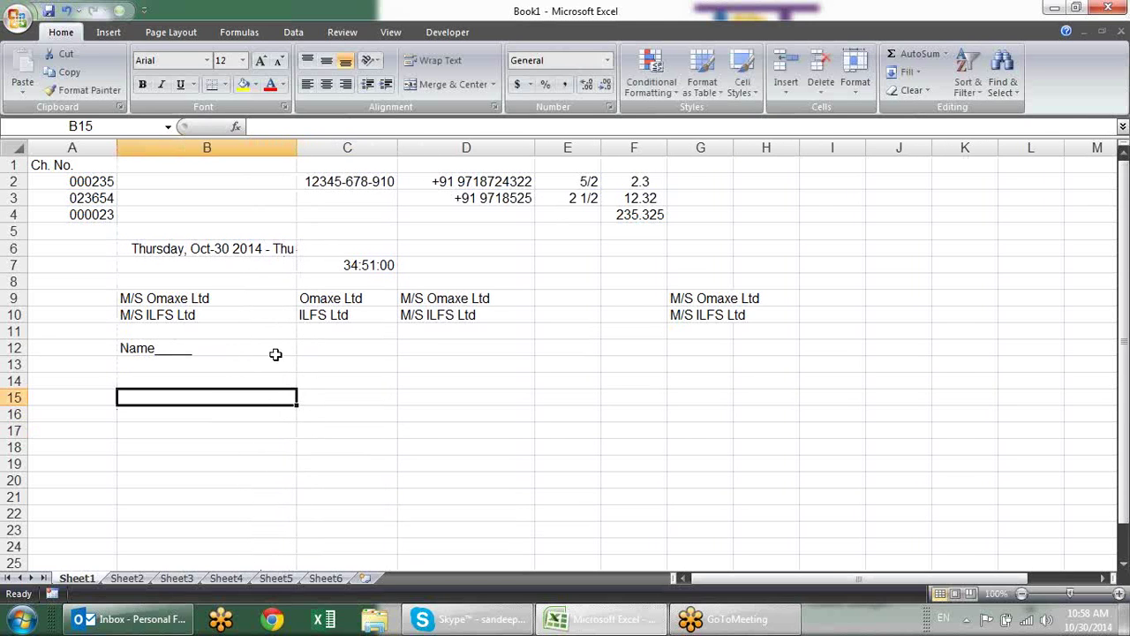
Remove the underscores to leave just Name, then bring up Custom number formats for B12.
{"action": "left_click", "coordinate": [253, 353]}
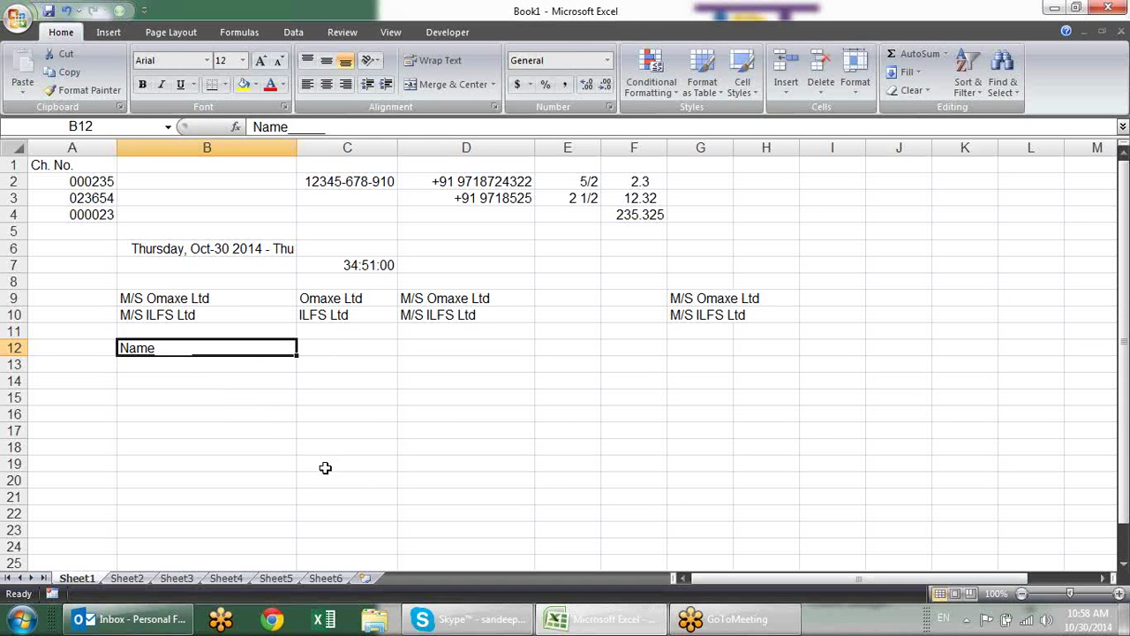
{"action": "double_click", "coordinate": [270, 360]}
{"action": "key", "text": "BackSpace"}
{"action": "key", "text": "BackSpace"}
{"action": "key", "text": "BackSpace"}
{"action": "key", "text": "BackSpace"}
{"action": "key", "text": "BackSpace"}
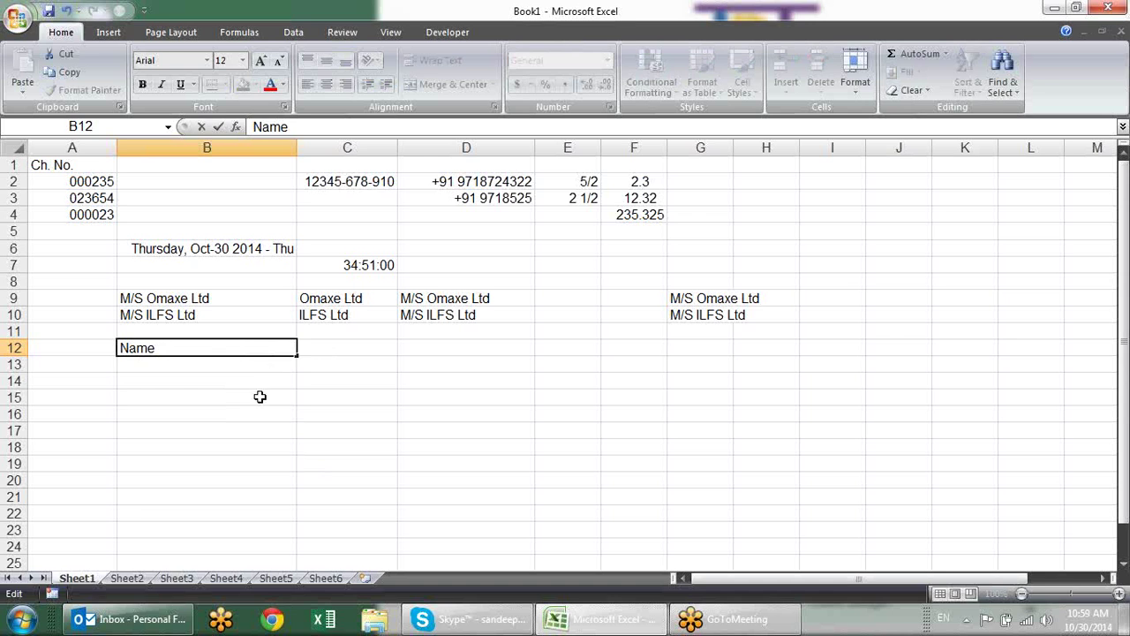
{"action": "left_click", "coordinate": [259, 397]}
{"action": "left_click", "coordinate": [232, 343]}
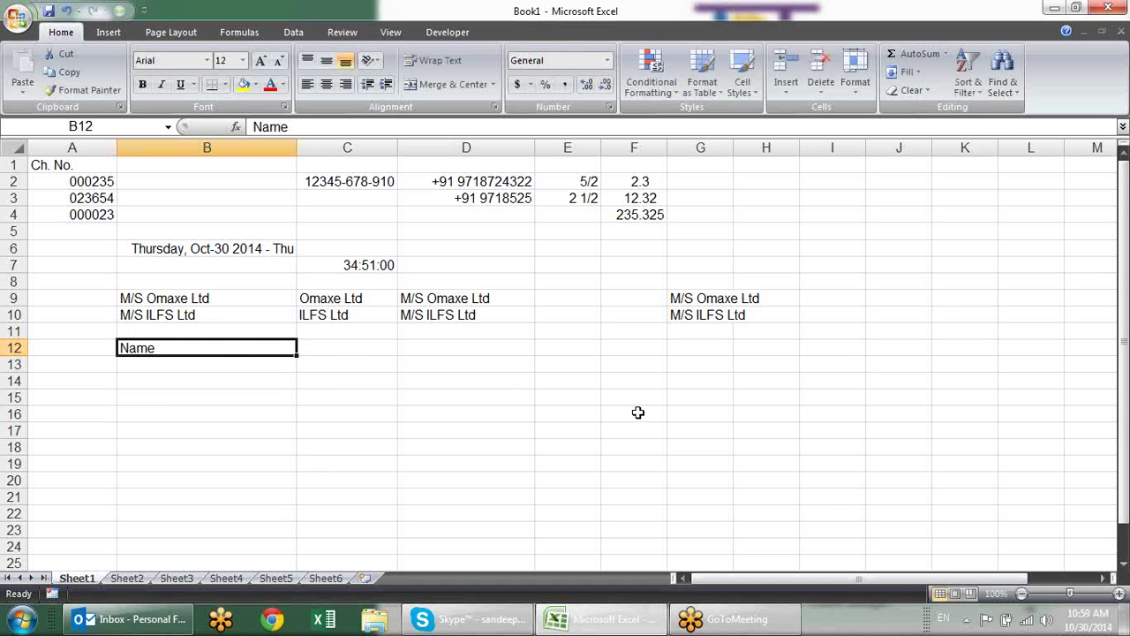
{"action": "key", "text": "ctrl+1"}
{"action": "left_click", "coordinate": [519, 294]}
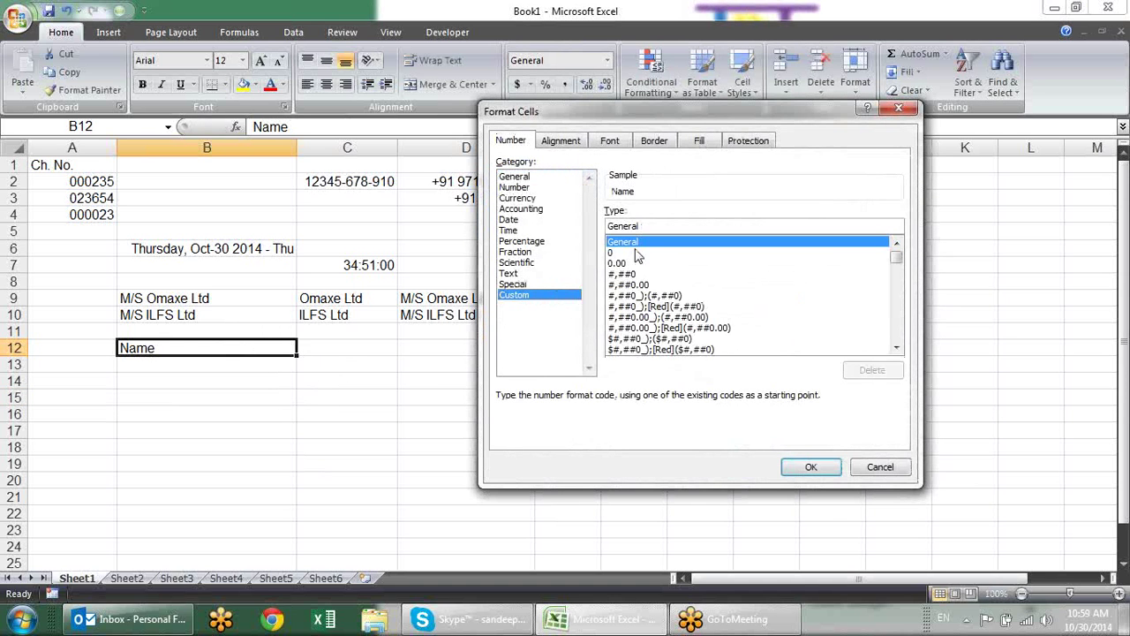
Give B12 the custom format @*_ so Name is followed by an underscore fill.
{"action": "type", "text": "@"}
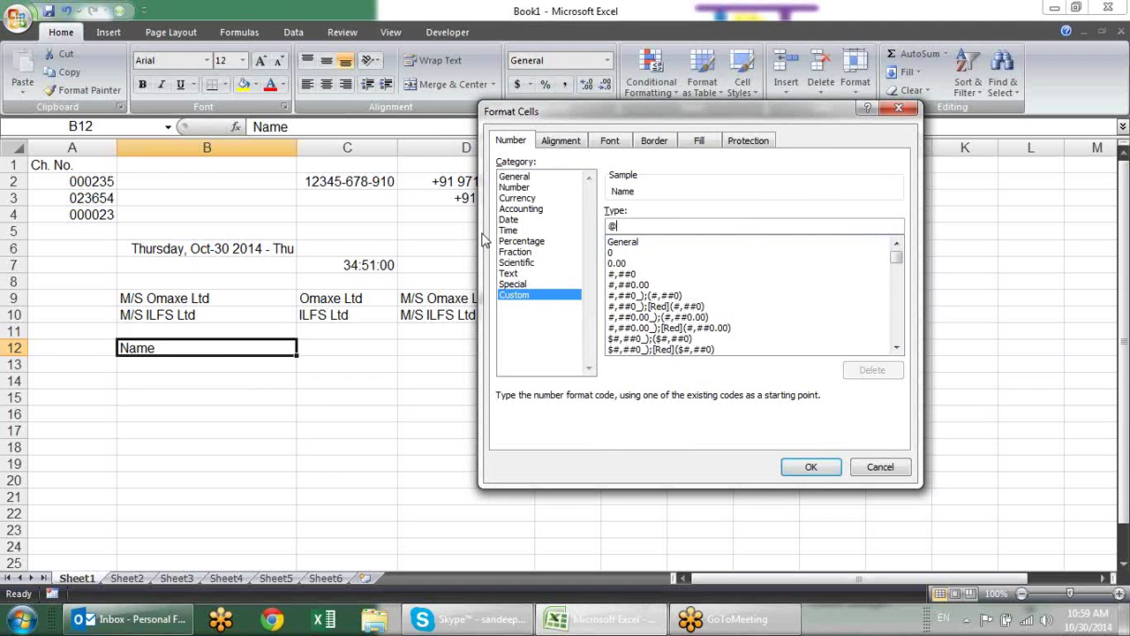
{"action": "type", "text": "_"}
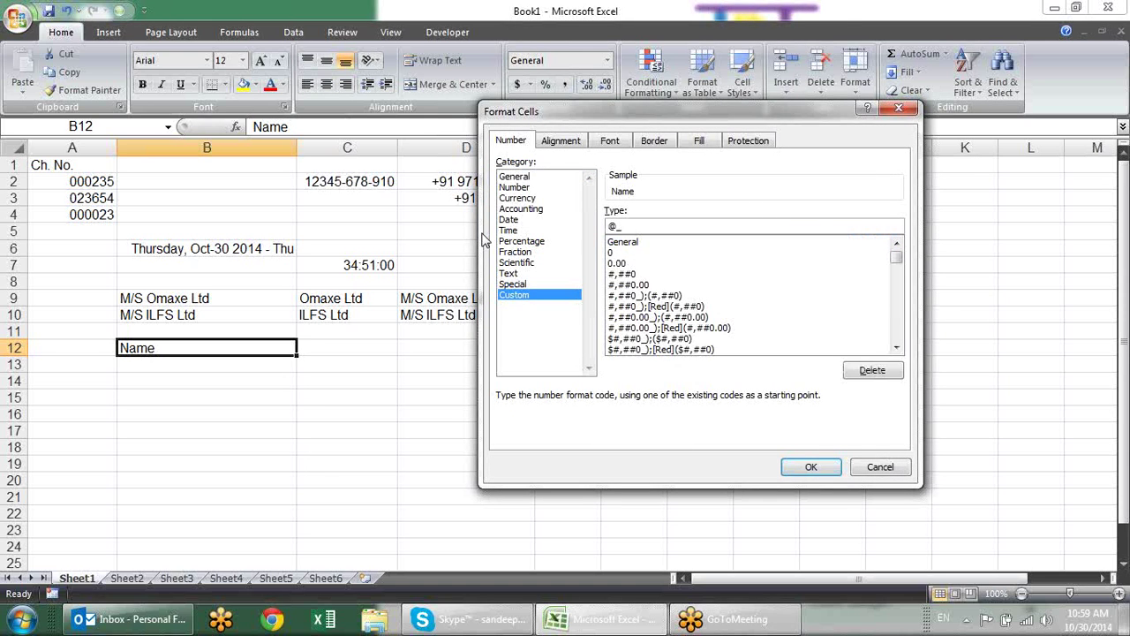
{"action": "key", "text": "BackSpace"}
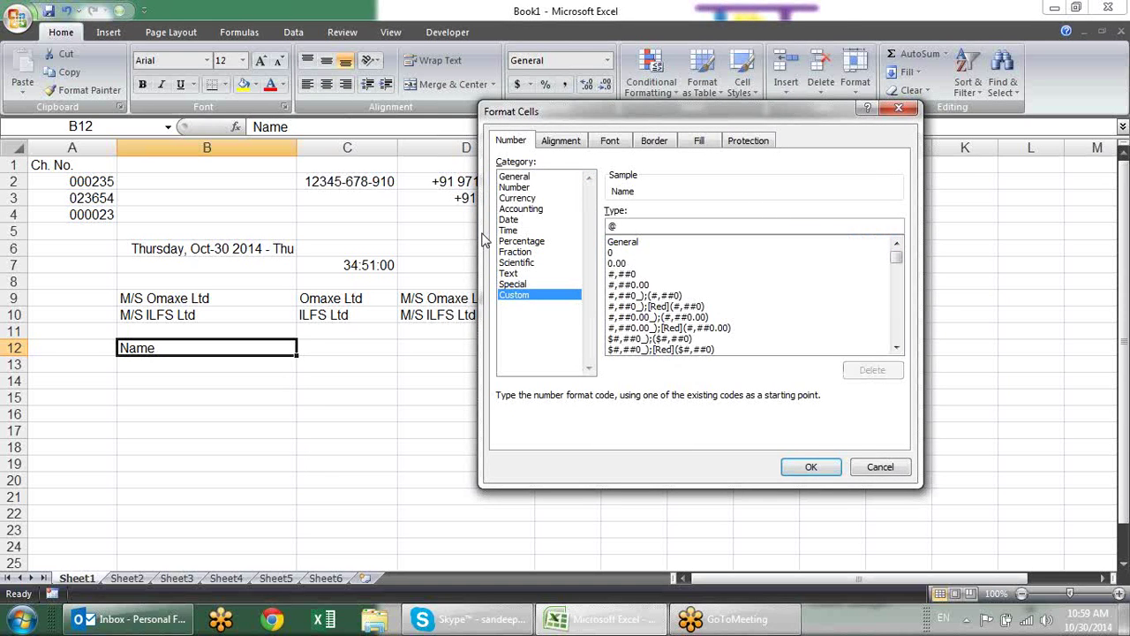
{"action": "type", "text": "*"}
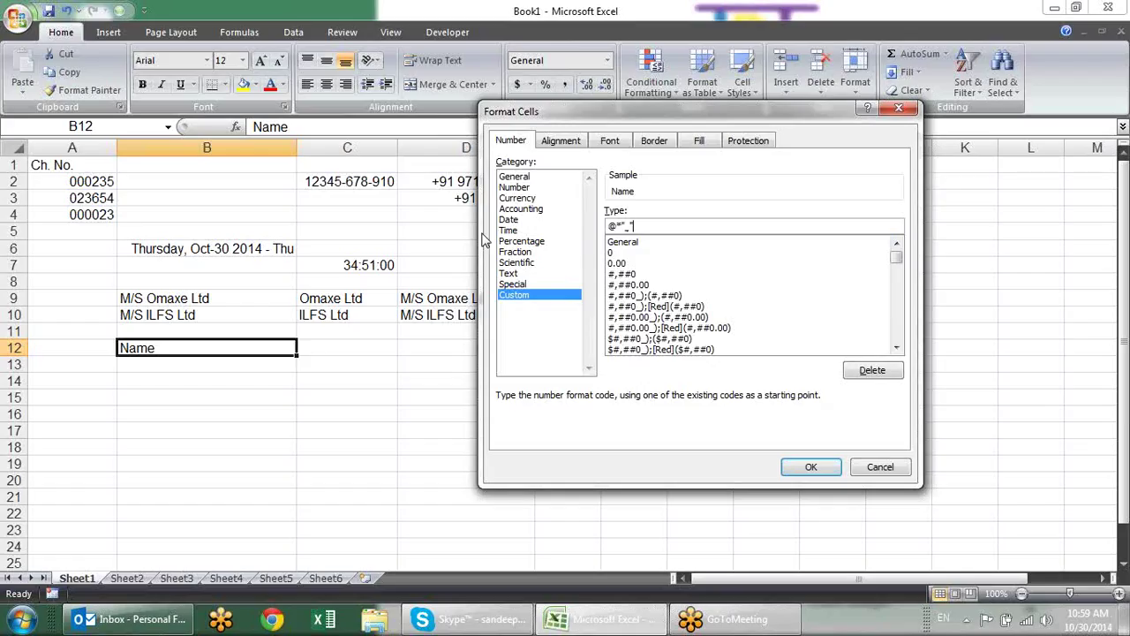
{"action": "left_click", "coordinate": [811, 467]}
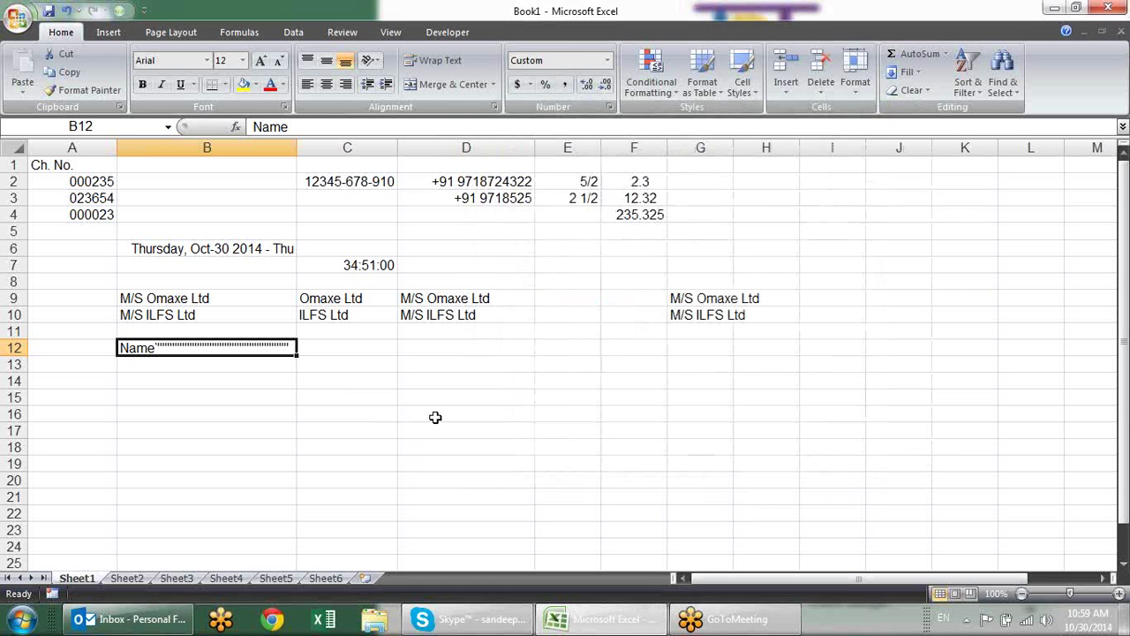
{"action": "key", "text": "ctrl+1"}
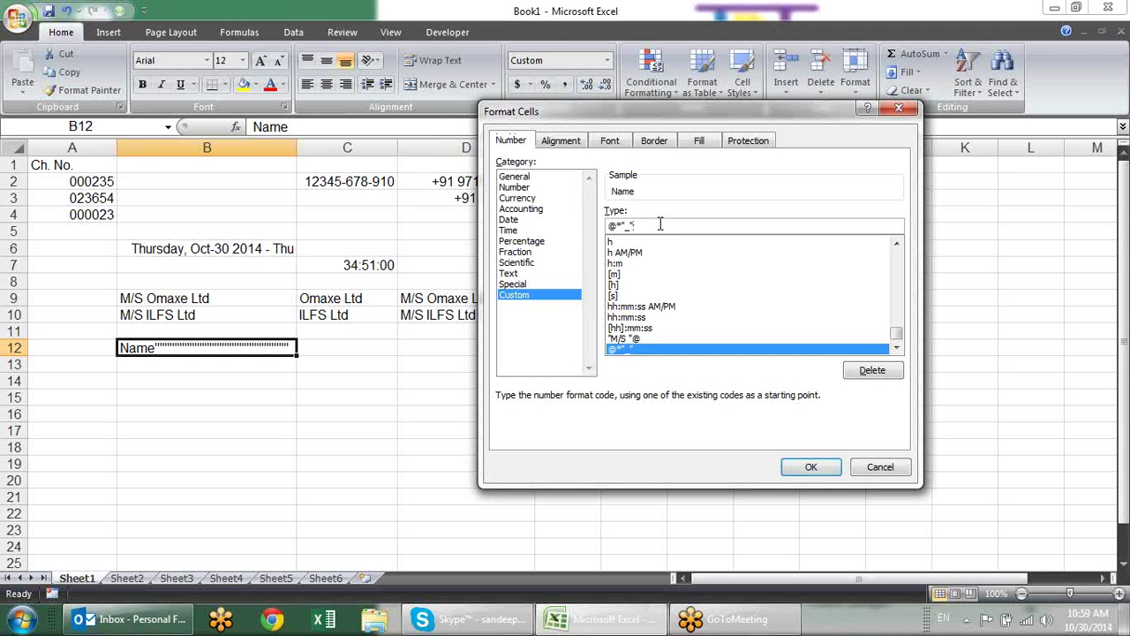
{"action": "key", "text": "BackSpace"}
{"action": "key", "text": "BackSpace"}
{"action": "key", "text": "BackSpace"}
{"action": "type", "text": "_"}
{"action": "key", "text": "Return"}
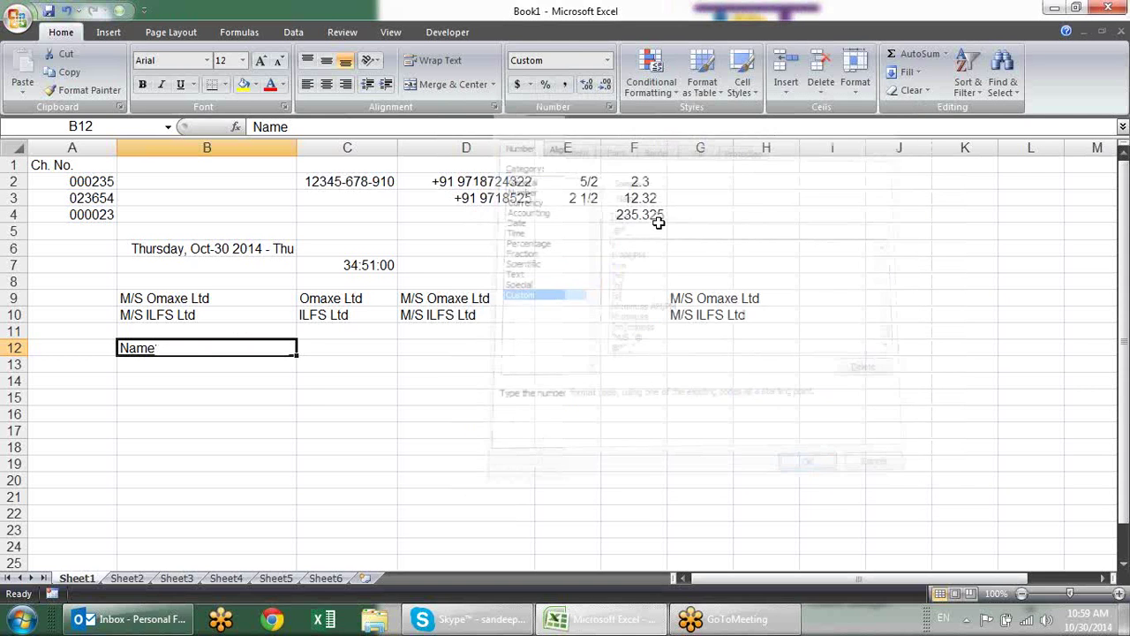
Widen column B to lengthen the Name underline and check the result.
{"action": "left_click", "coordinate": [307, 393]}
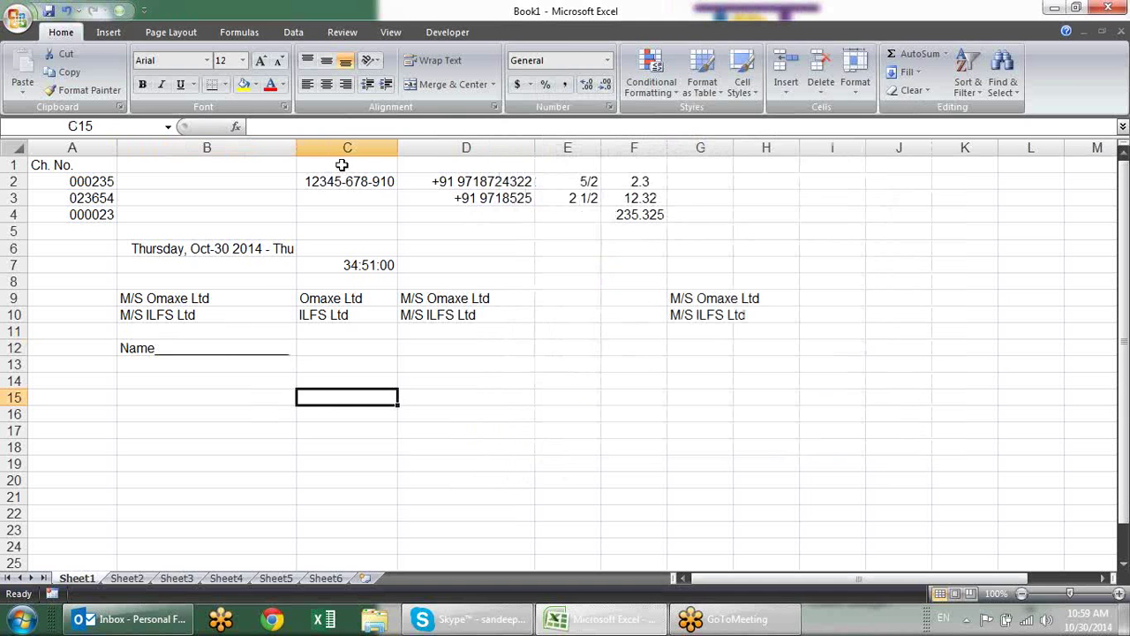
{"action": "mouse_move", "coordinate": [296, 147]}
{"action": "left_mouse_down"}
{"action": "mouse_move", "coordinate": [395, 154]}
{"action": "mouse_move", "coordinate": [278, 139]}
{"action": "left_mouse_up"}
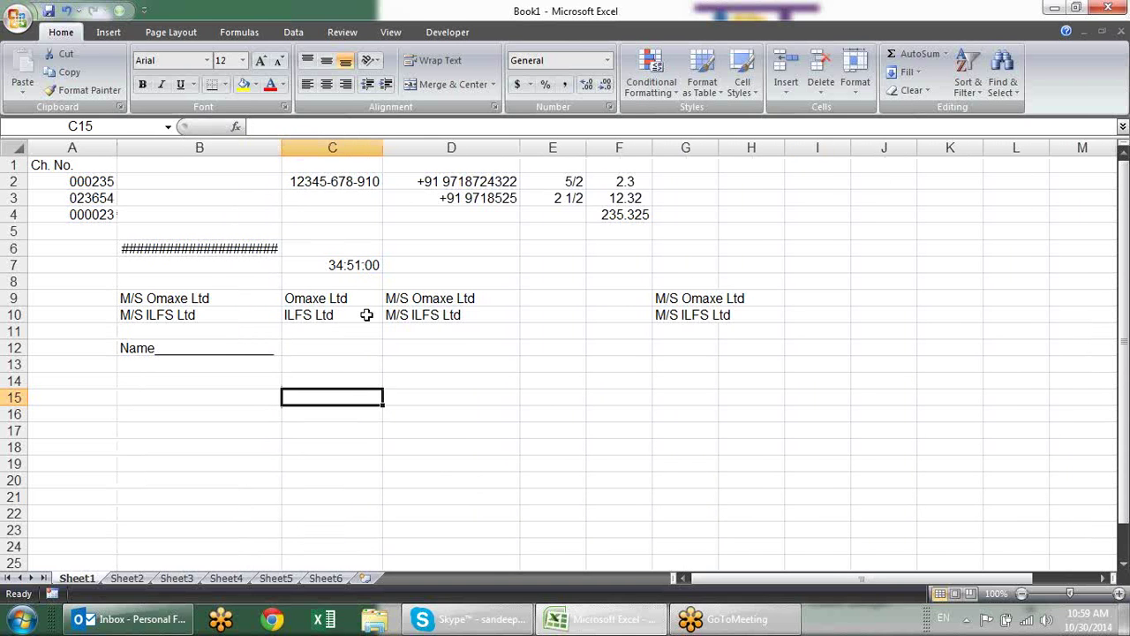
{"action": "left_click", "coordinate": [258, 349]}
{"action": "left_click", "coordinate": [321, 386]}
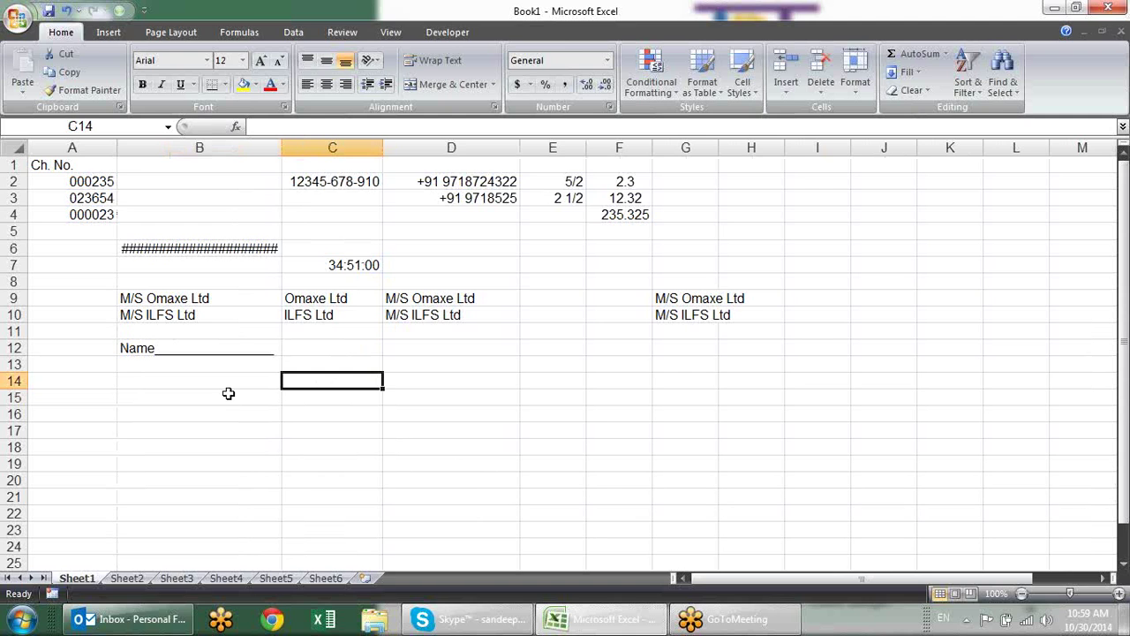
{"action": "left_click", "coordinate": [235, 354]}
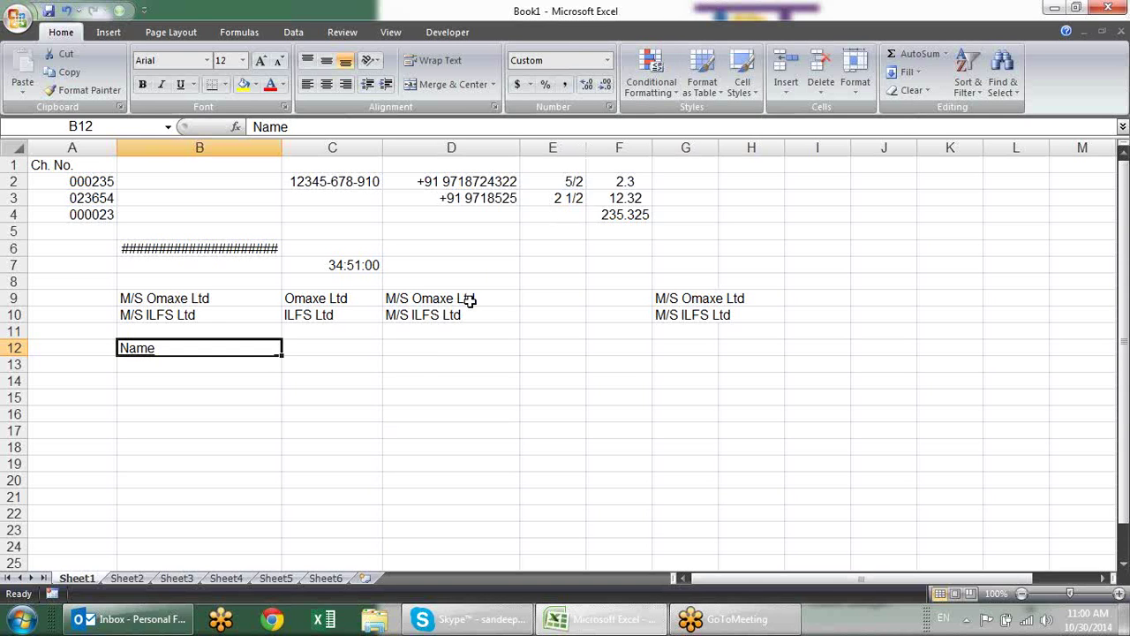
{"action": "left_click", "coordinate": [402, 334]}
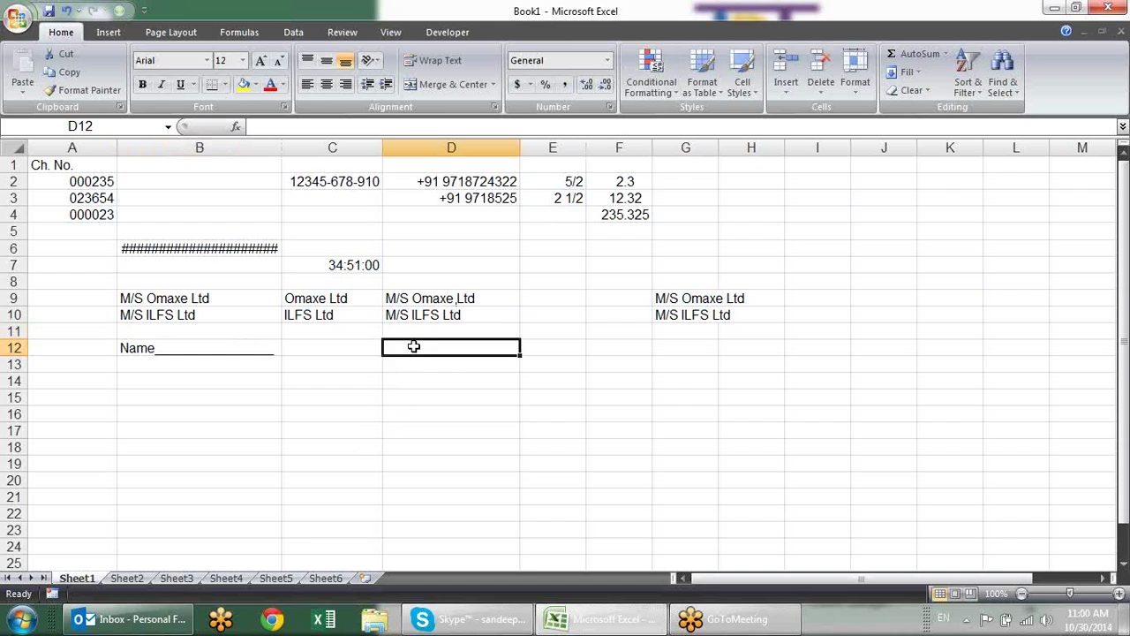
{"action": "left_click_drag", "start_coordinate": [412, 356], "coordinate": [412, 397]}
{"action": "left_click", "coordinate": [447, 432]}
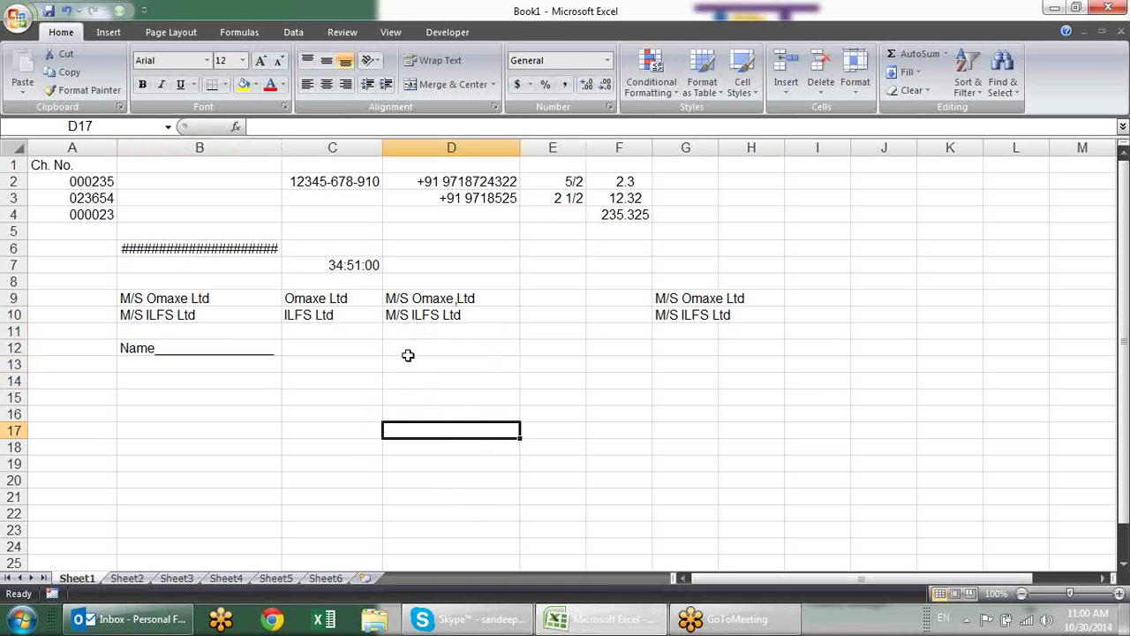
{"action": "left_click", "coordinate": [424, 348]}
Enter the sample numbers 2 and -12 in D12 and D13.
{"action": "type", "text": "2"}
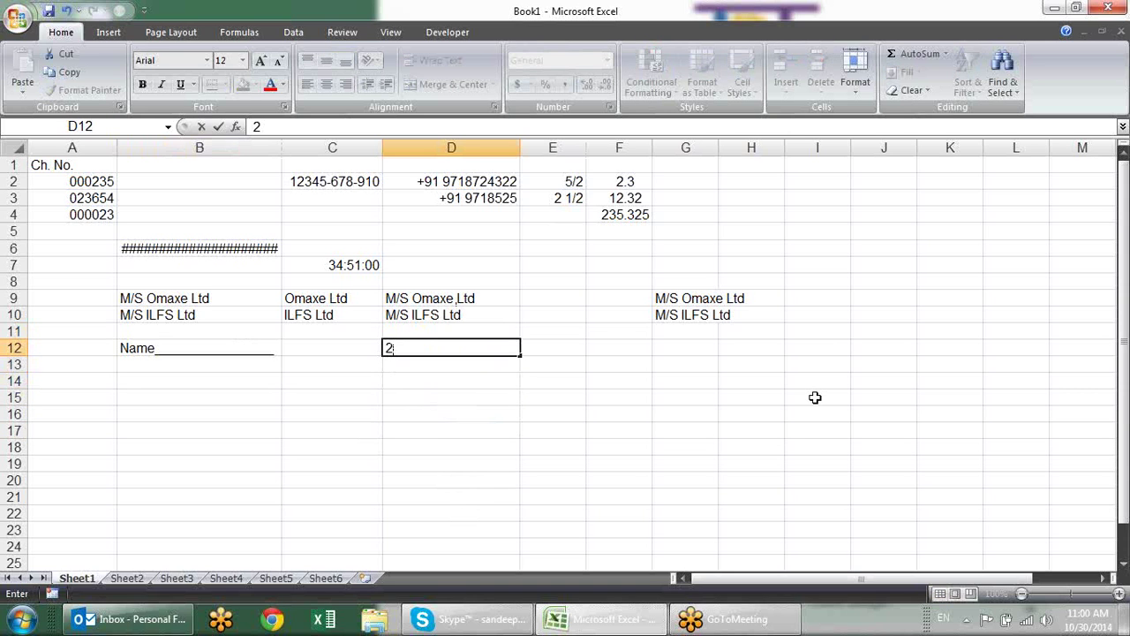
{"action": "key", "text": "Return"}
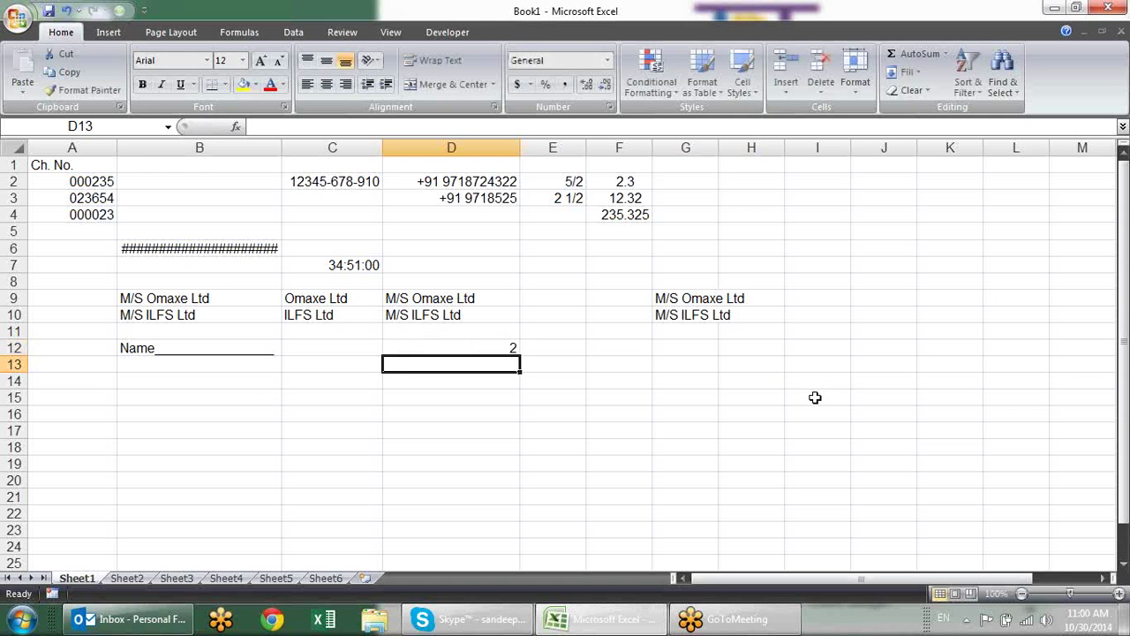
{"action": "type", "text": "-12"}
{"action": "key", "text": "Return"}
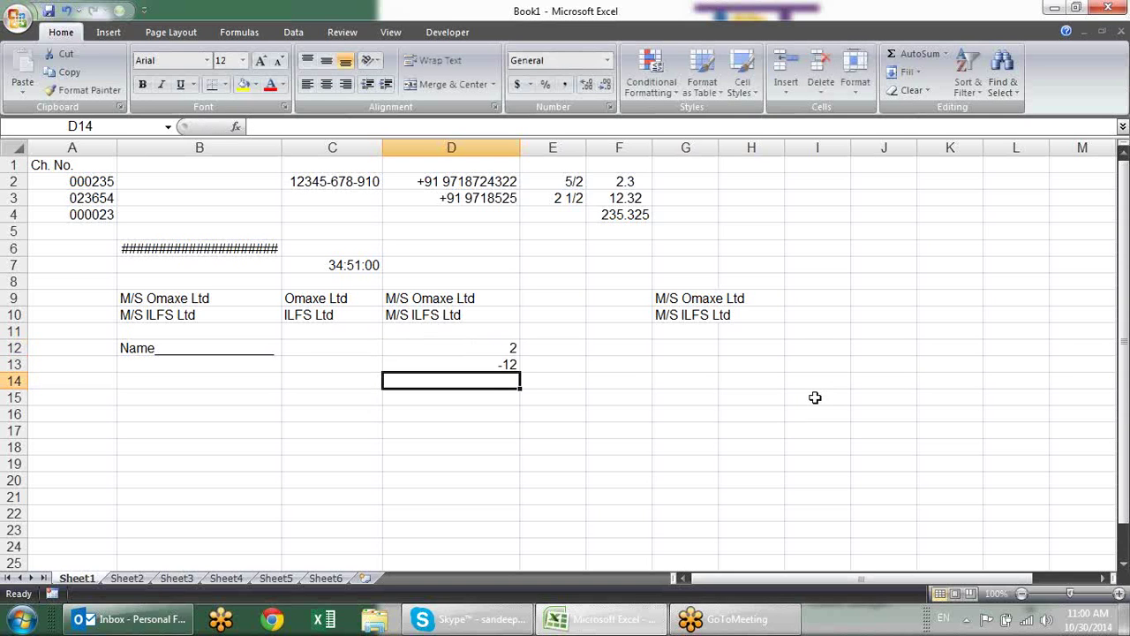
Format D12:D13 as Number with two decimals and red negatives without a minus sign.
{"action": "left_click", "coordinate": [487, 353]}
{"action": "left_click_drag", "start_coordinate": [487, 353], "coordinate": [486, 363]}
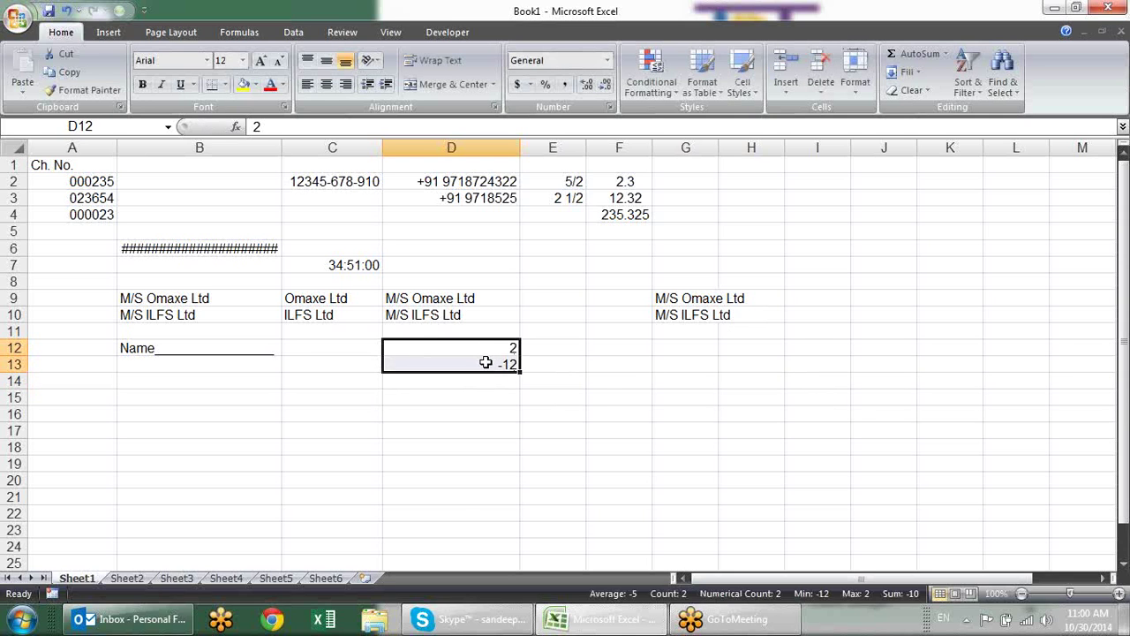
{"action": "key", "text": "ctrl+1"}
{"action": "left_click", "coordinate": [549, 187]}
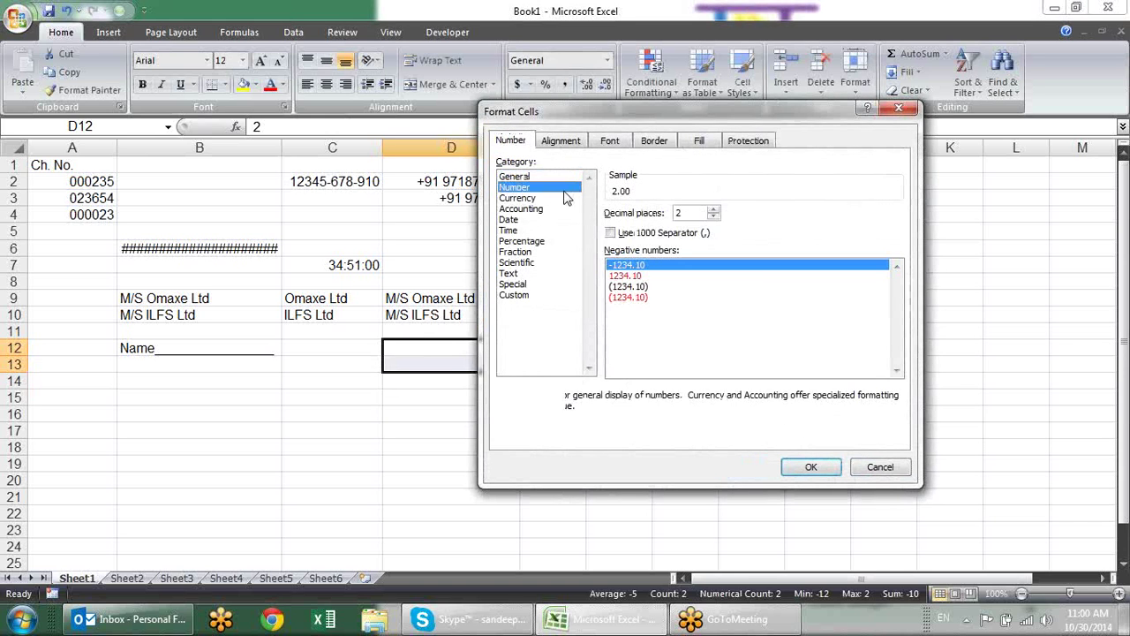
{"action": "left_click", "coordinate": [626, 275]}
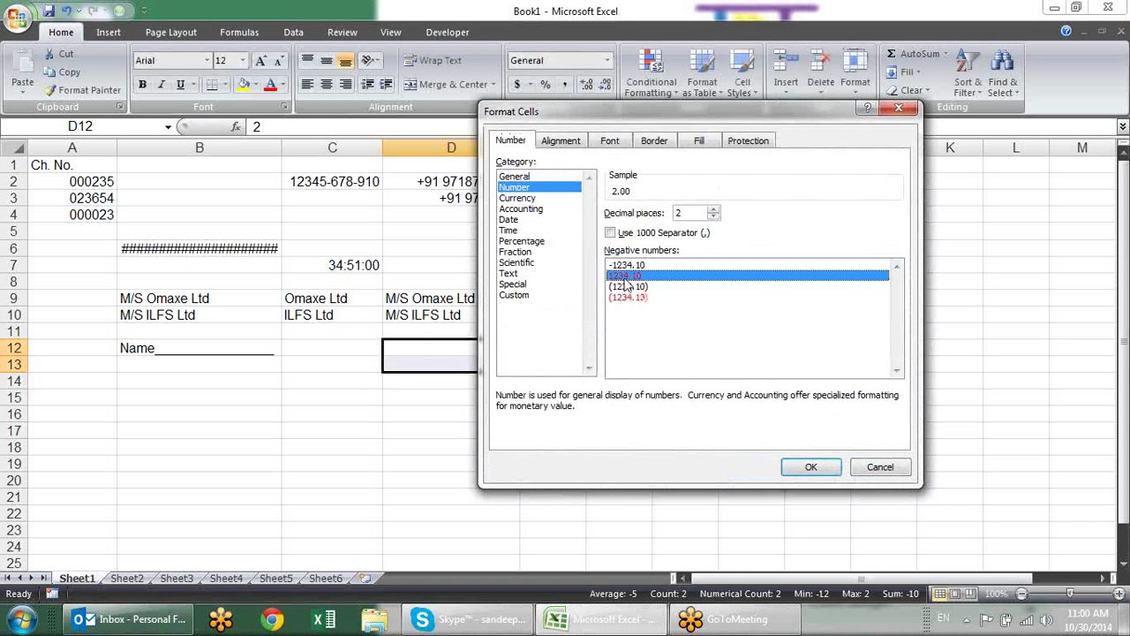
{"action": "left_click", "coordinate": [807, 468]}
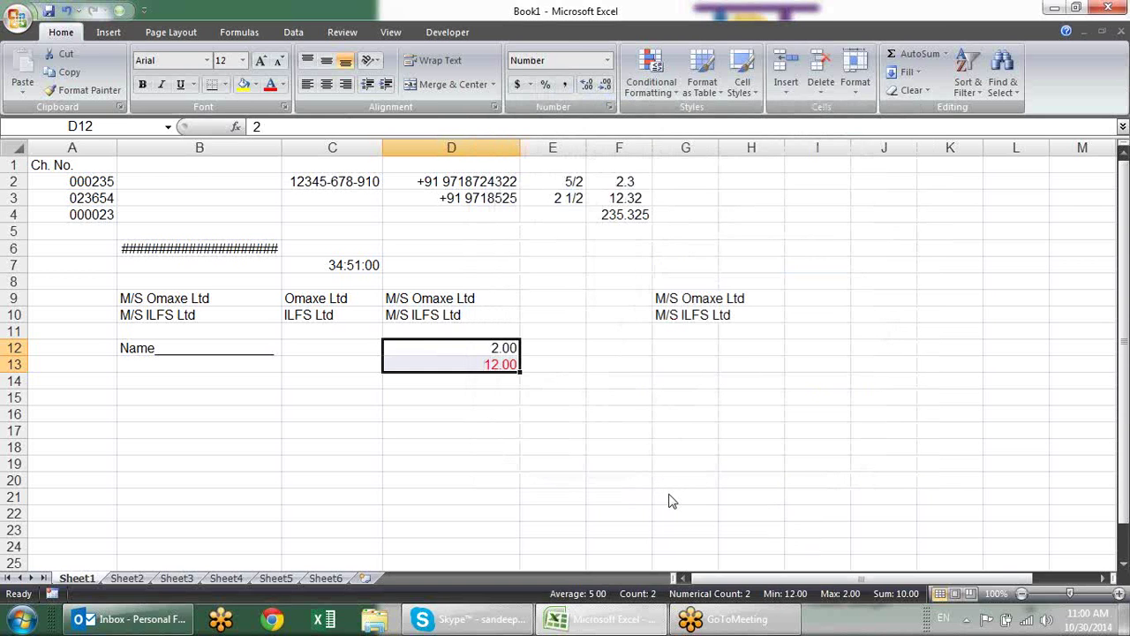
Inspect the resulting custom code 0.00;[Red]0.00 and close without changes.
{"action": "key", "text": "ctrl+1"}
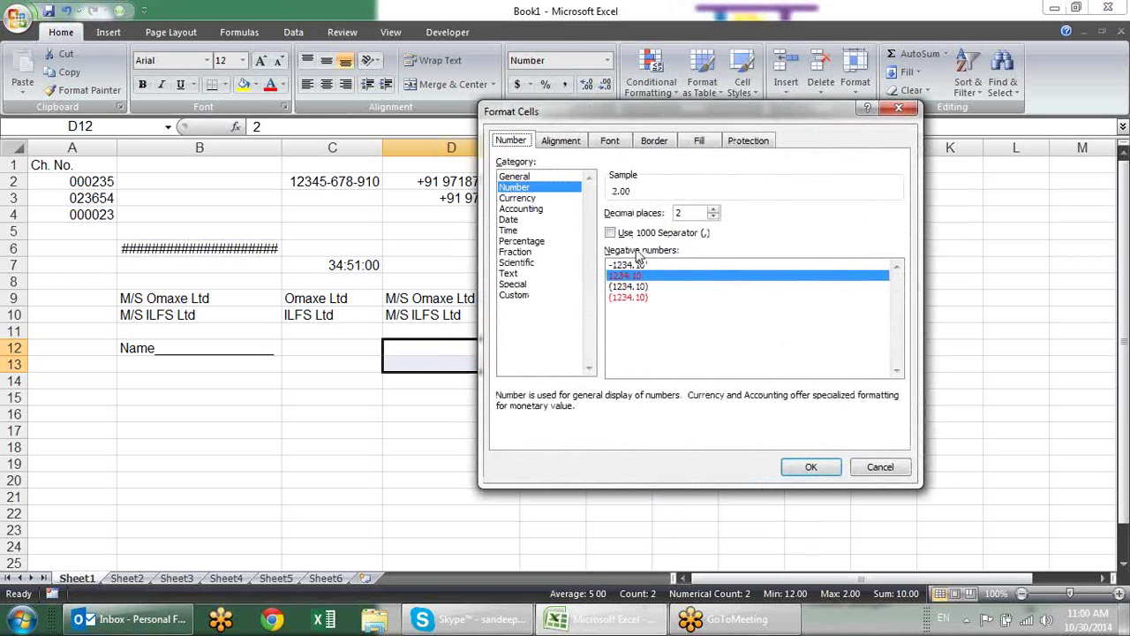
{"action": "left_click", "coordinate": [548, 302]}
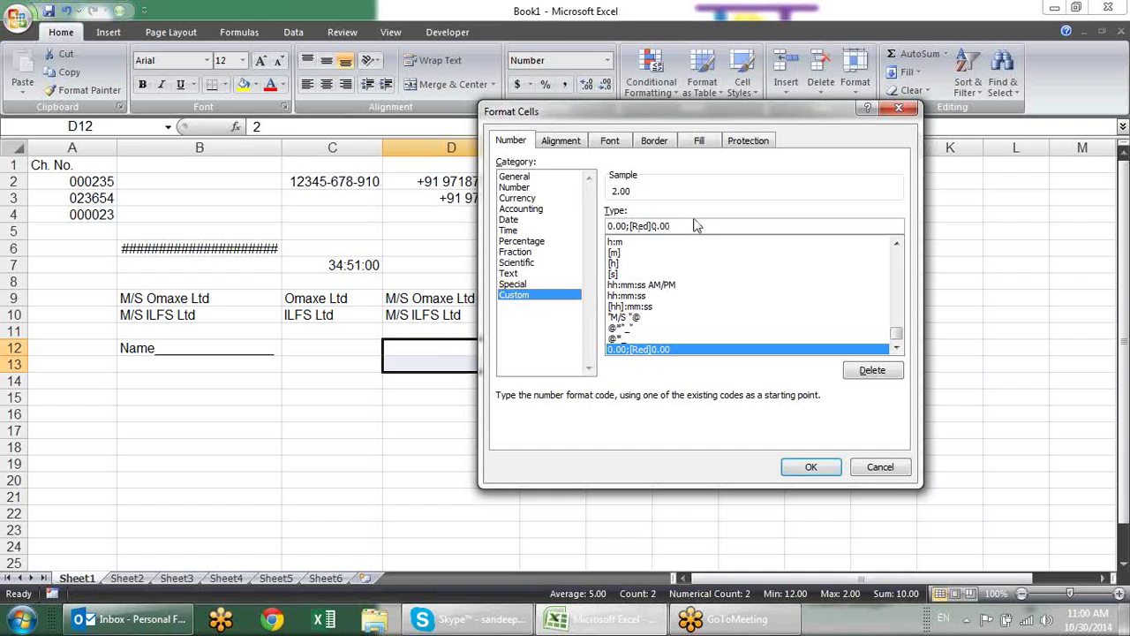
{"action": "left_click_drag", "start_coordinate": [675, 114], "coordinate": [799, 153]}
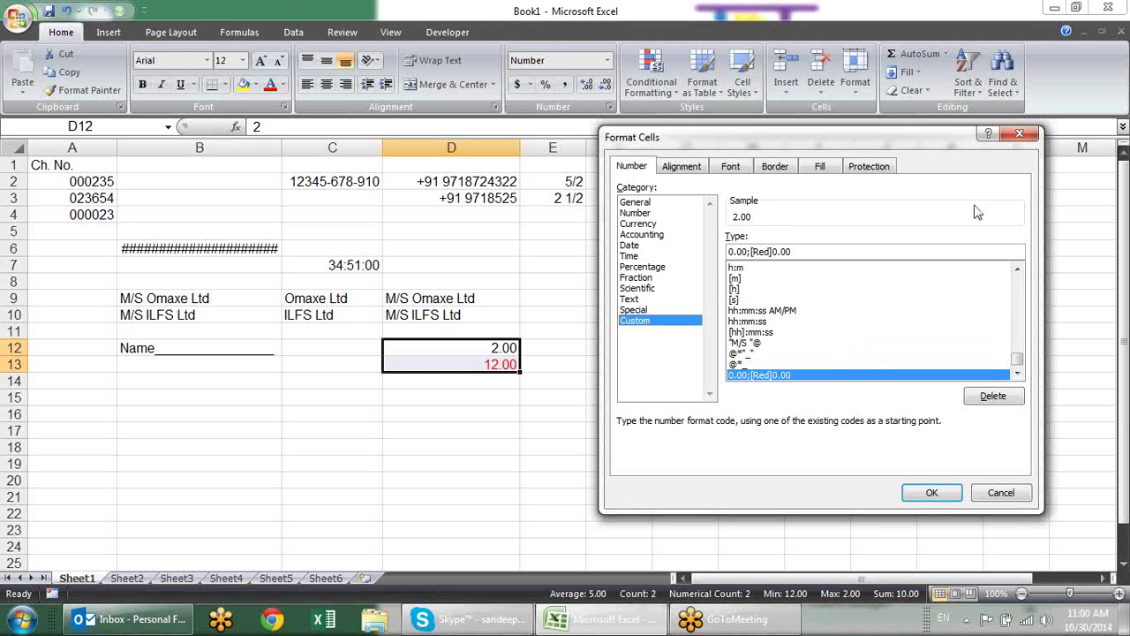
{"action": "left_click", "coordinate": [1021, 136]}
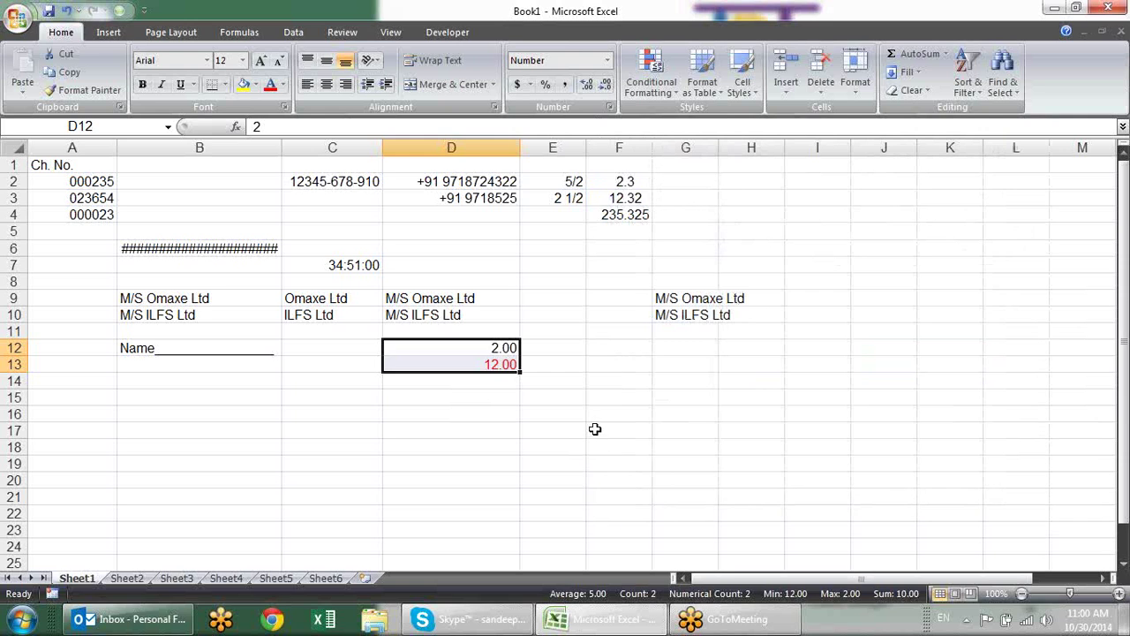
{"action": "left_click", "coordinate": [611, 366]}
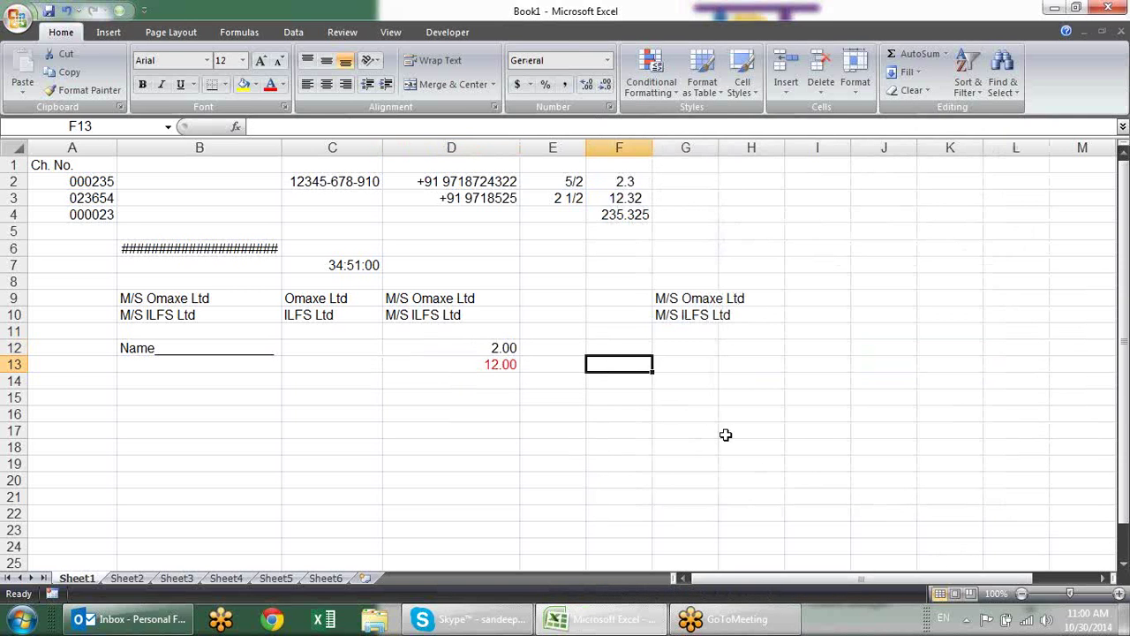
Fill F12:F24 with the formula =RANDBETWEEN(10,150).
{"action": "left_click_drag", "start_coordinate": [631, 349], "coordinate": [633, 430]}
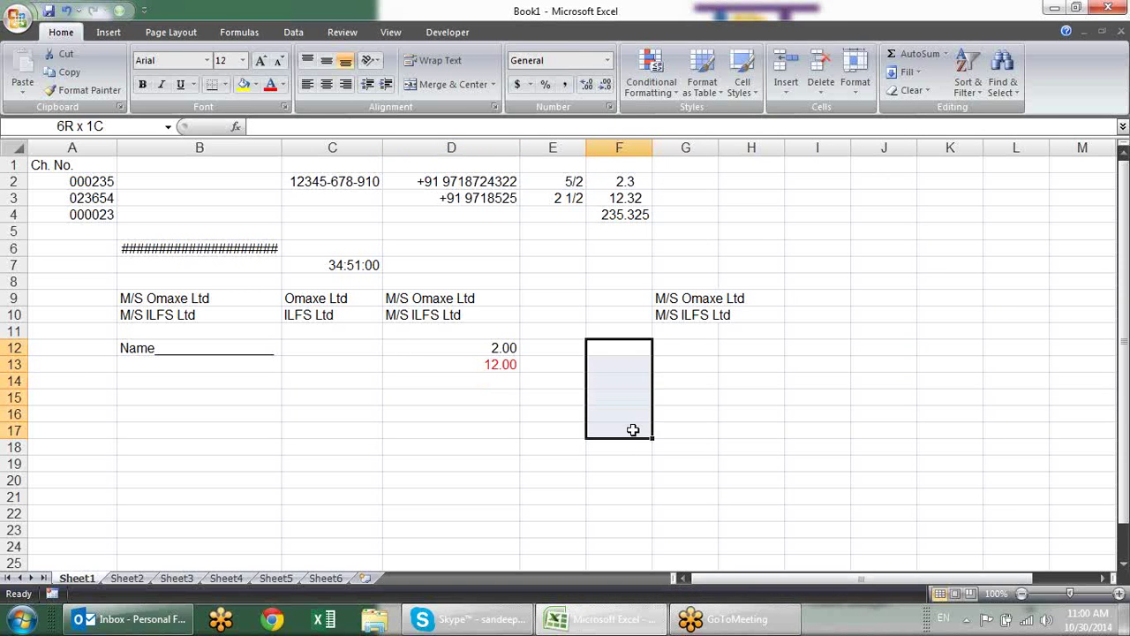
{"action": "type", "text": "=ra"}
{"action": "key", "text": "Down"}
{"action": "key", "text": "Down"}
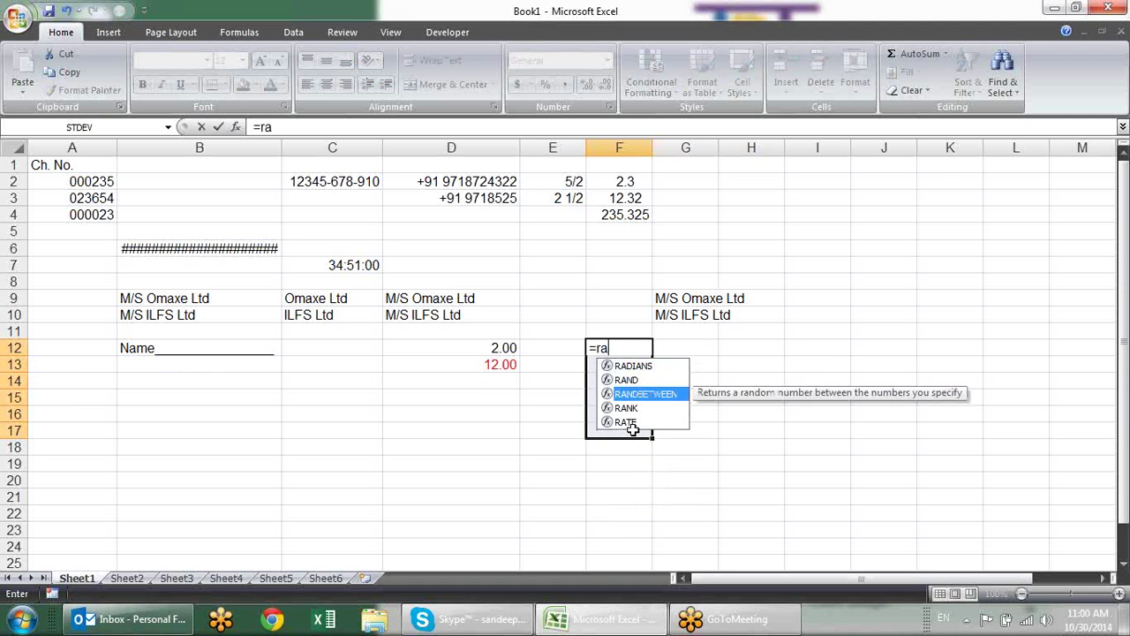
{"action": "key", "text": "Tab"}
{"action": "type", "text": "10,150)"}
{"action": "key", "text": "ctrl+Return"}
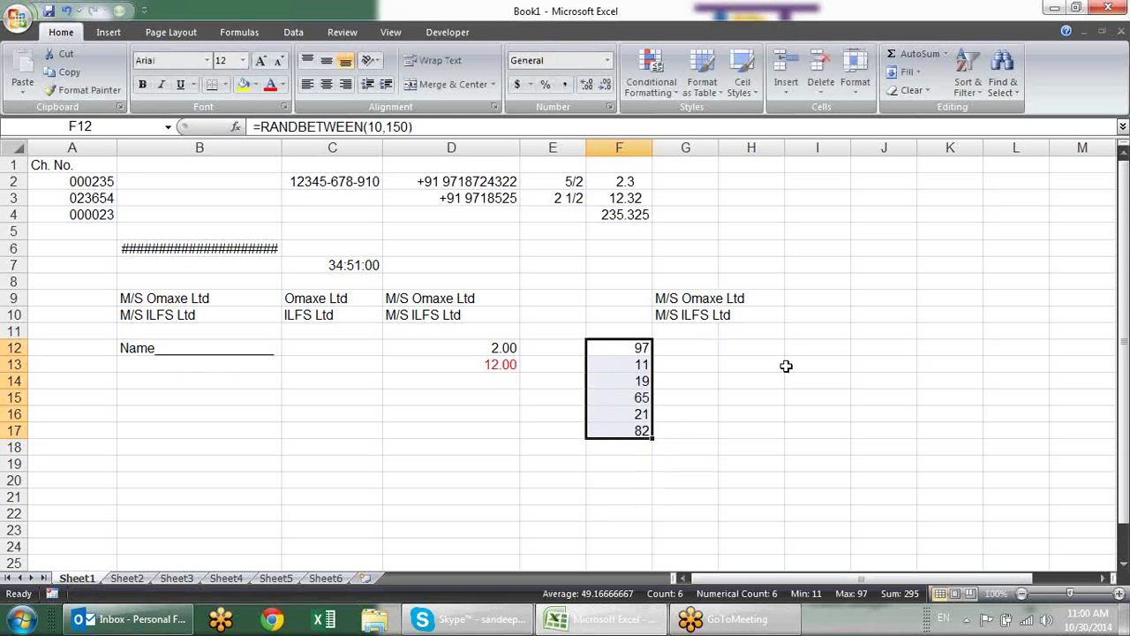
{"action": "left_click_drag", "start_coordinate": [654, 438], "coordinate": [653, 553]}
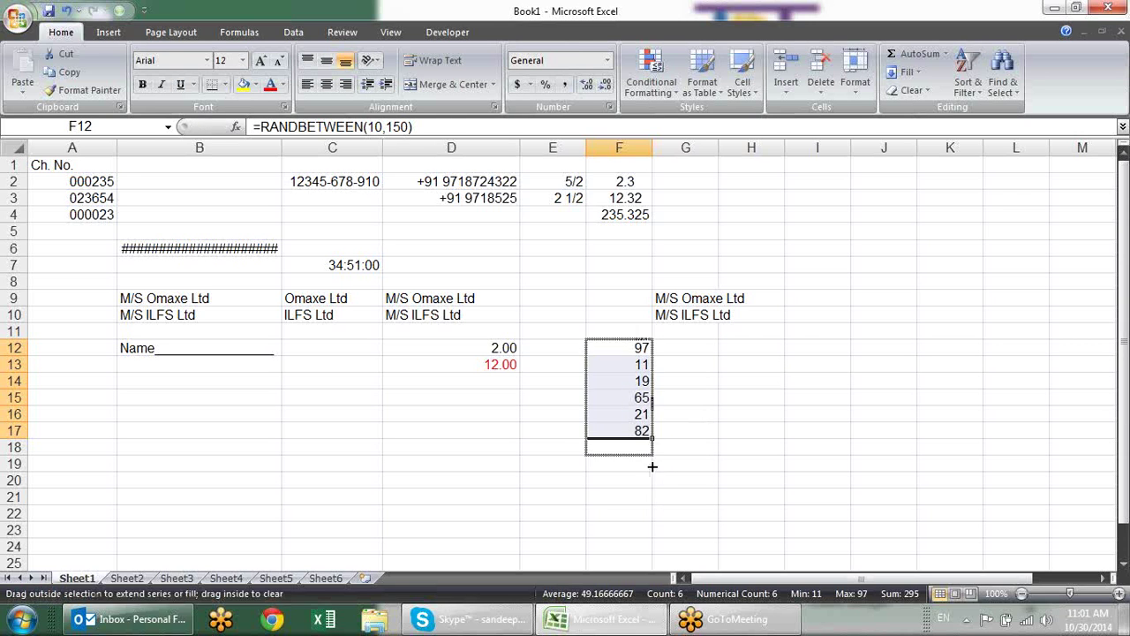
Copy F12:F24 and paste it back over itself as values only.
{"action": "key", "text": "ctrl+c"}
{"action": "key", "text": "ctrl+alt+v"}
{"action": "key", "text": "v"}
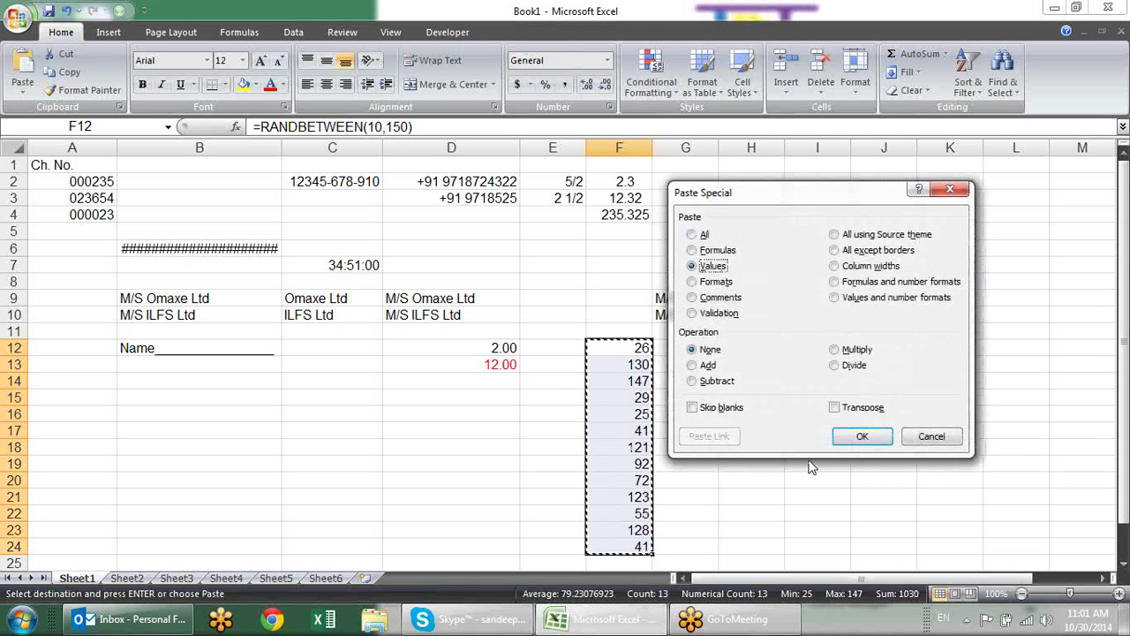
{"action": "key", "text": "Return"}
{"action": "key", "text": "Escape"}
{"action": "left_click", "coordinate": [773, 394]}
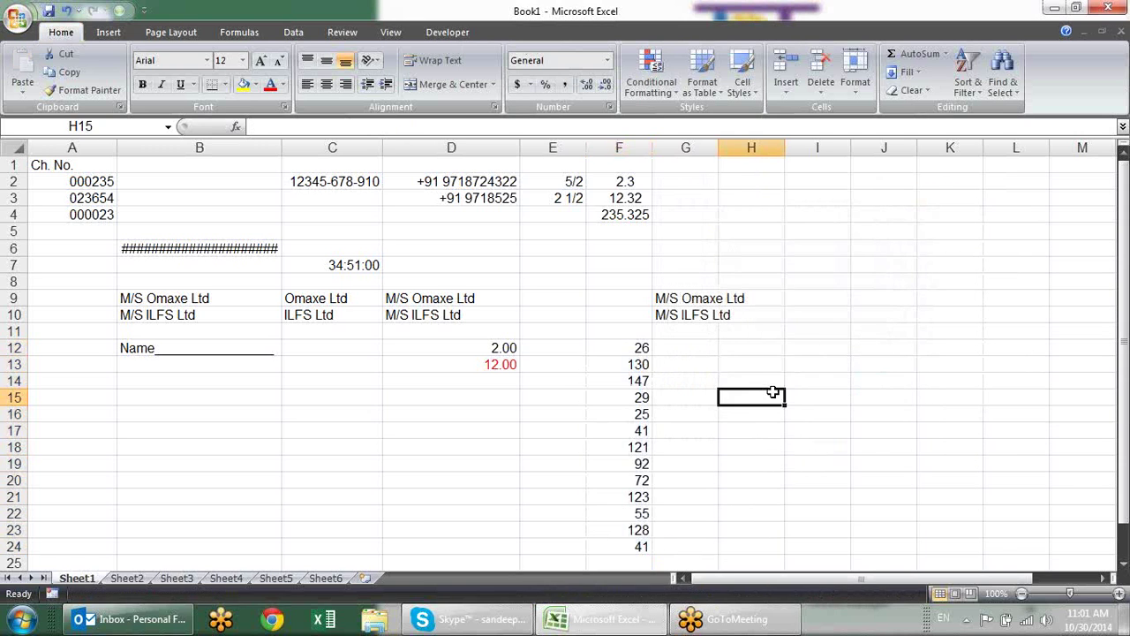
Apply the custom format [Red]General to the numbers in F12:F24.
{"action": "left_click_drag", "start_coordinate": [598, 347], "coordinate": [622, 546]}
{"action": "key", "text": "ctrl+1"}
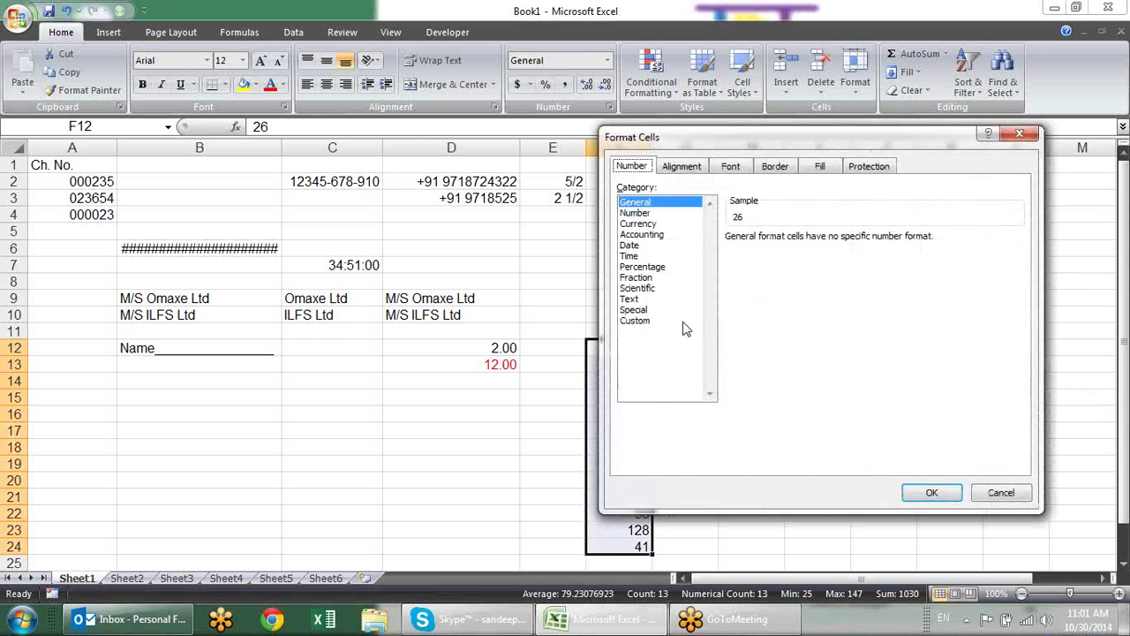
{"action": "left_click", "coordinate": [684, 322]}
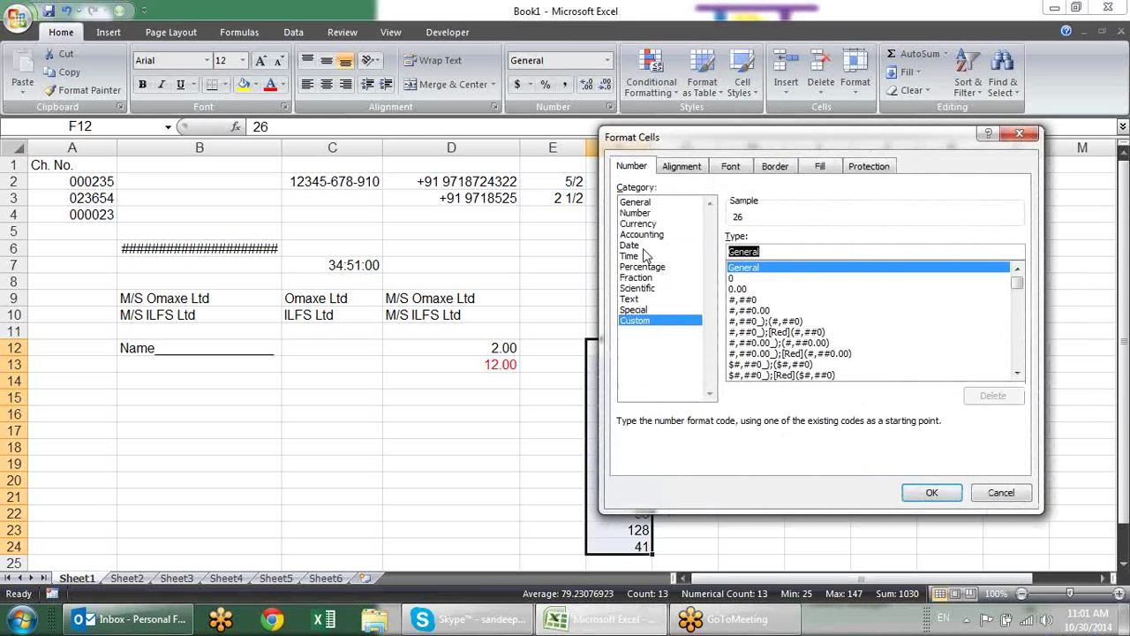
{"action": "type", "text": "[red"}
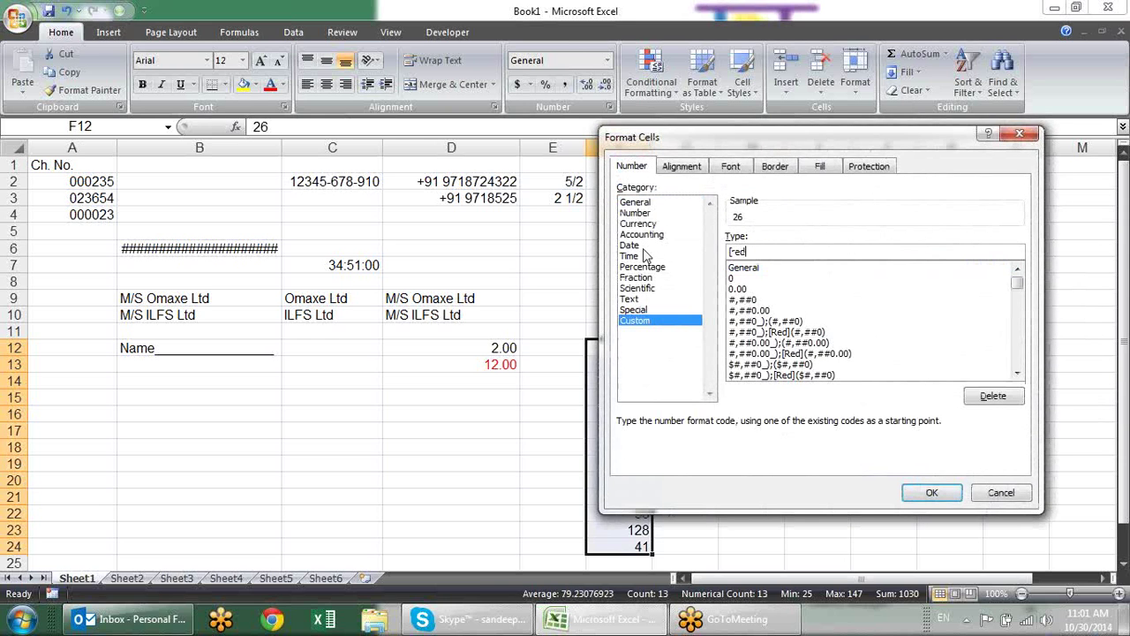
{"action": "type", "text": "]"}
{"action": "key", "text": "Return"}
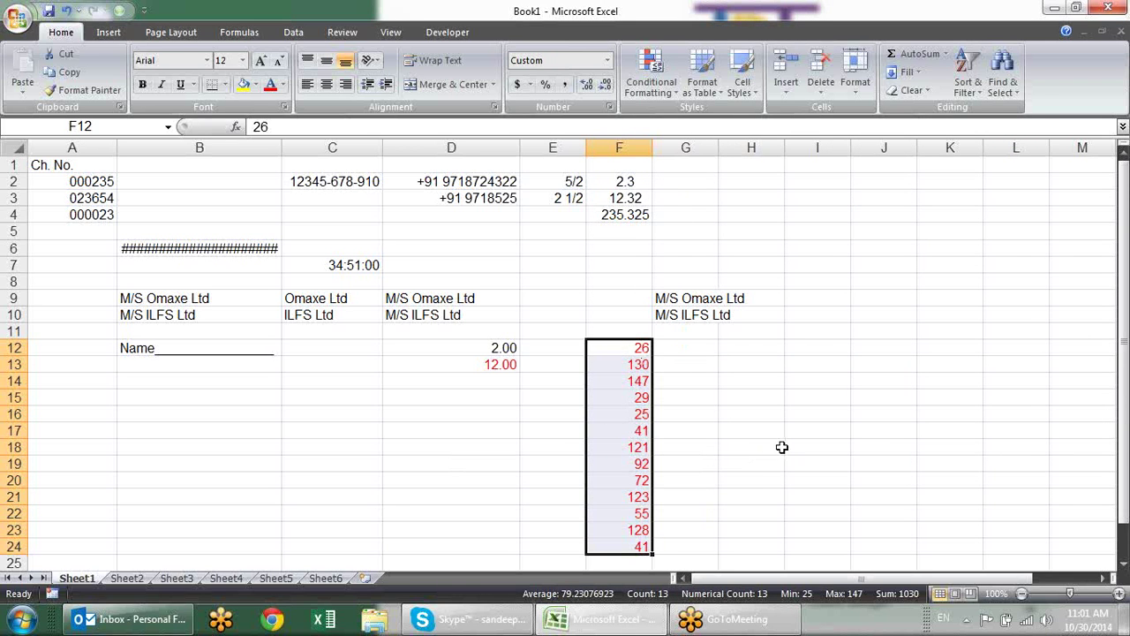
Change the F12:F24 custom format from [Red]General to [Blue]General.
{"action": "key", "text": "ctrl+1"}
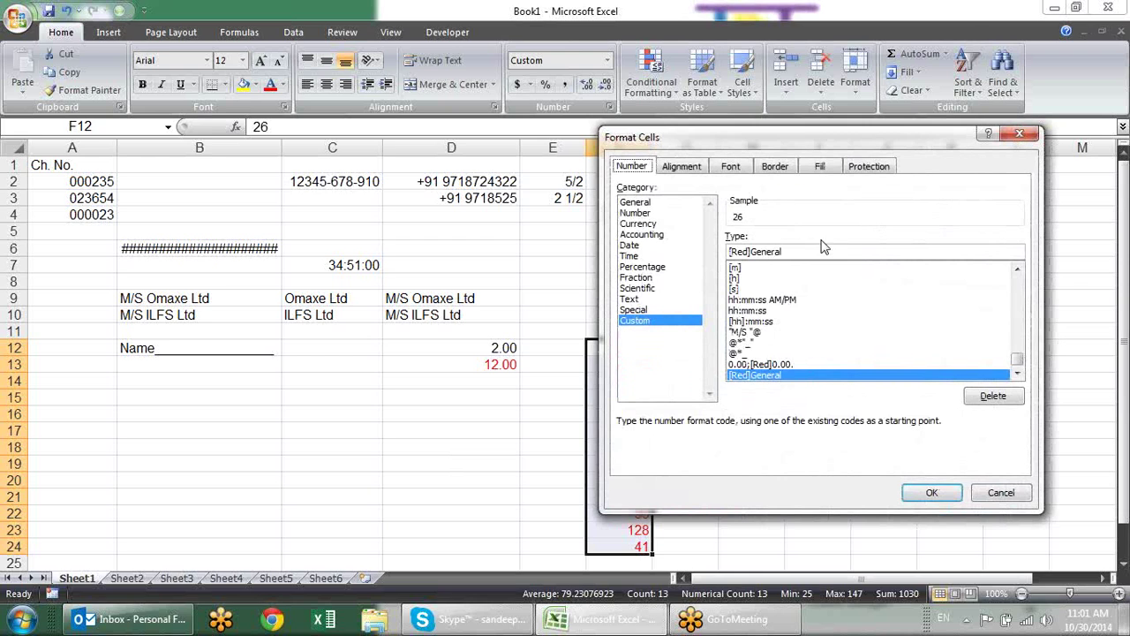
{"action": "left_click_drag", "start_coordinate": [790, 251], "coordinate": [715, 251]}
{"action": "type", "text": "["}
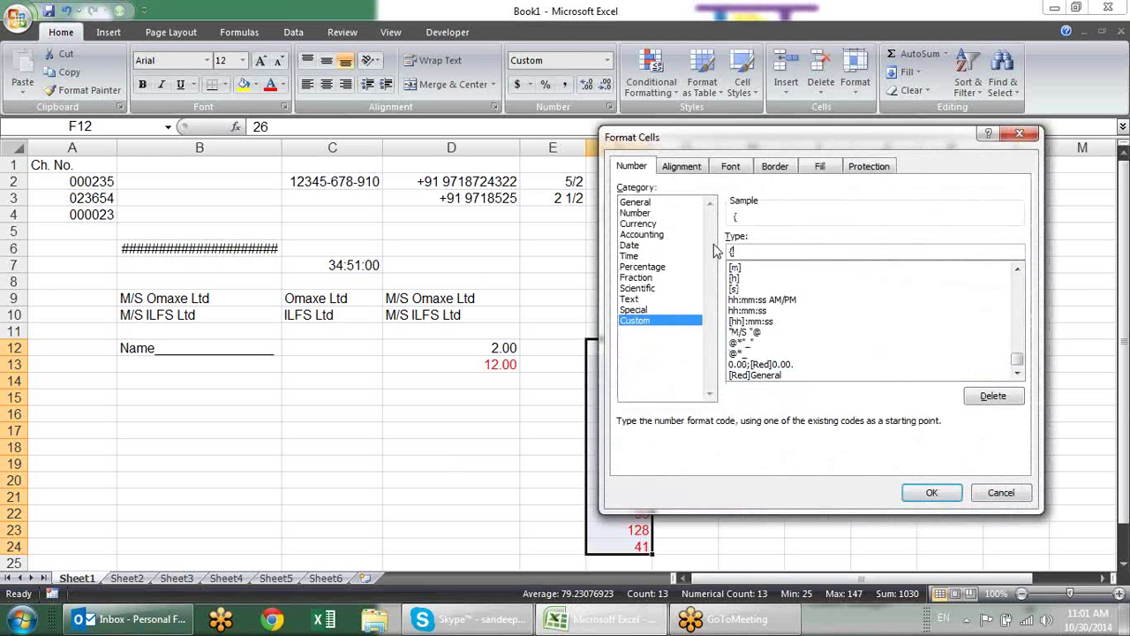
{"action": "key", "text": "BackSpace"}
{"action": "type", "text": "["}
{"action": "type", "text": "blue"}
{"action": "type", "text": "}"}
{"action": "key", "text": "Return"}
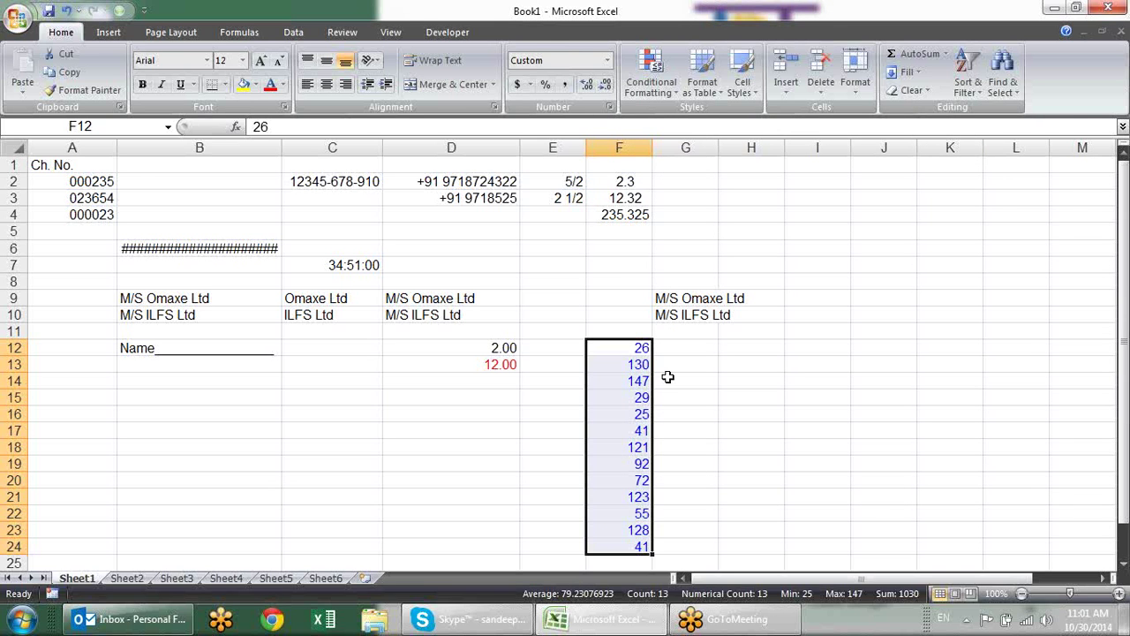
{"action": "key", "text": "ctrl+1"}
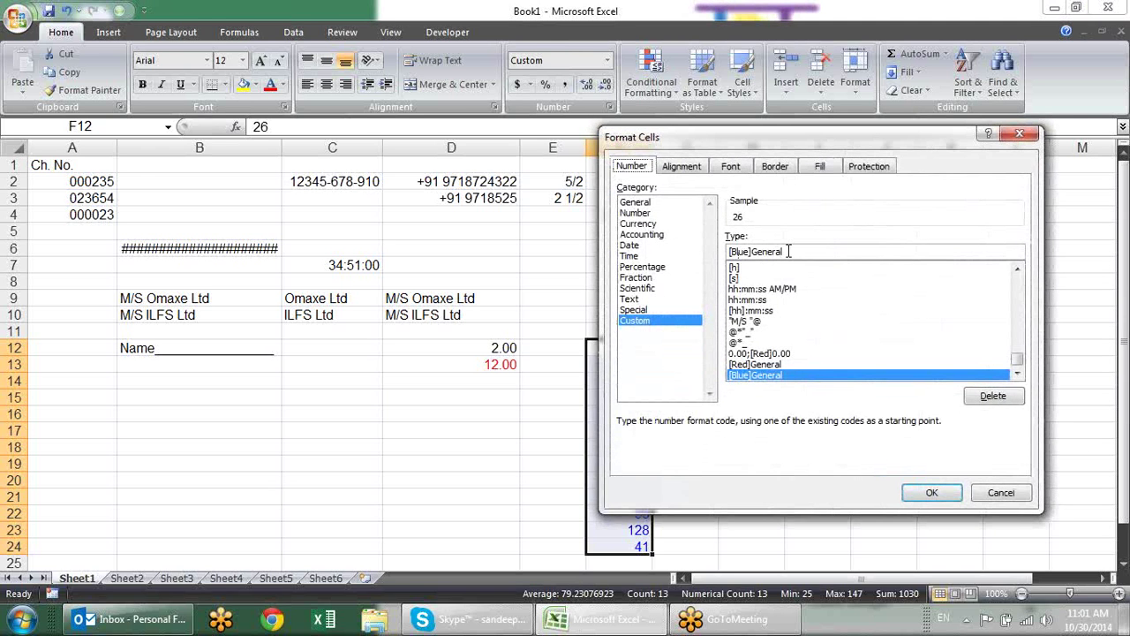
Set F12:F24's custom code to [>100][Blue];[<=100][Red] and check the value 147.
{"action": "type", "text": "["}
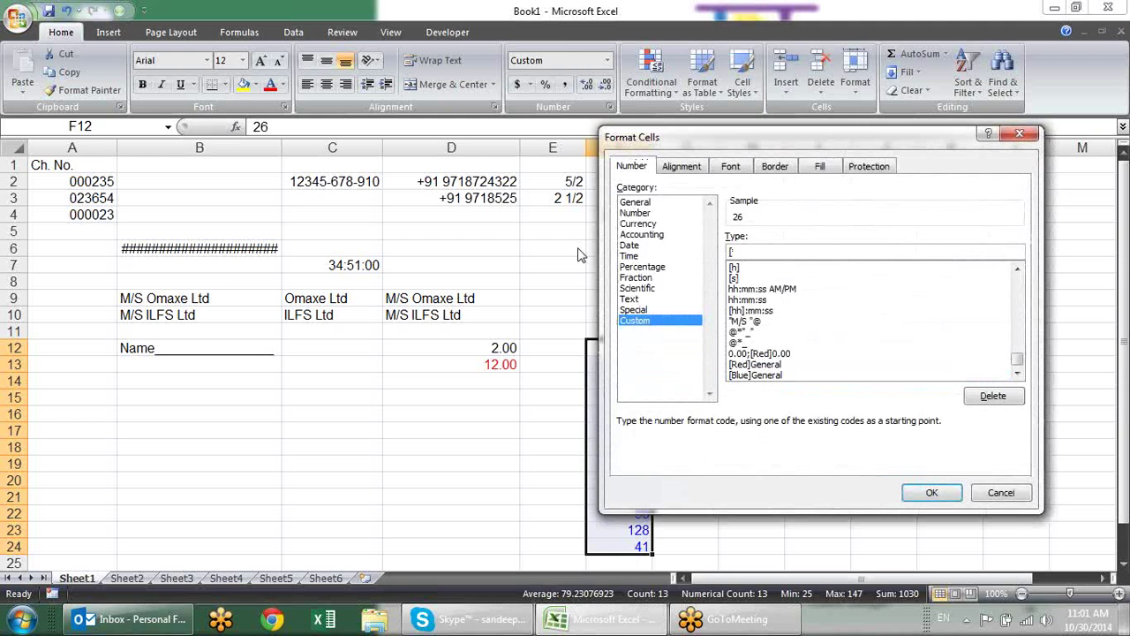
{"action": "type", "text": ">"}
{"action": "type", "text": "100"}
{"action": "type", "text": "]"}
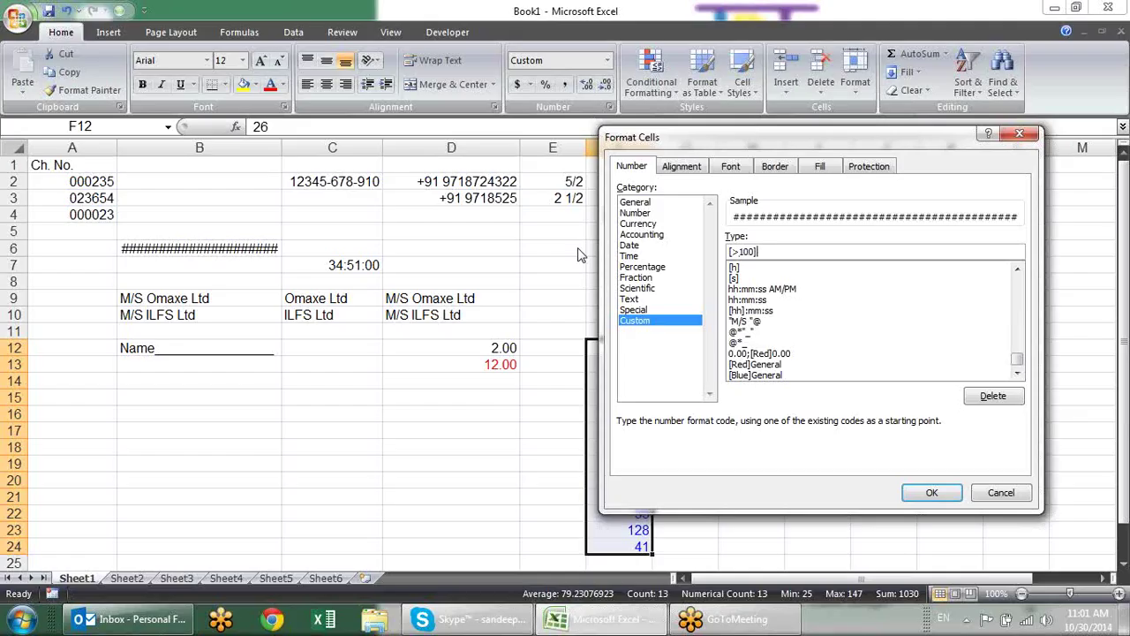
{"action": "type", "text": "["}
{"action": "type", "text": "Bl"}
{"action": "type", "text": "ue]"}
{"action": "type", "text": ";"}
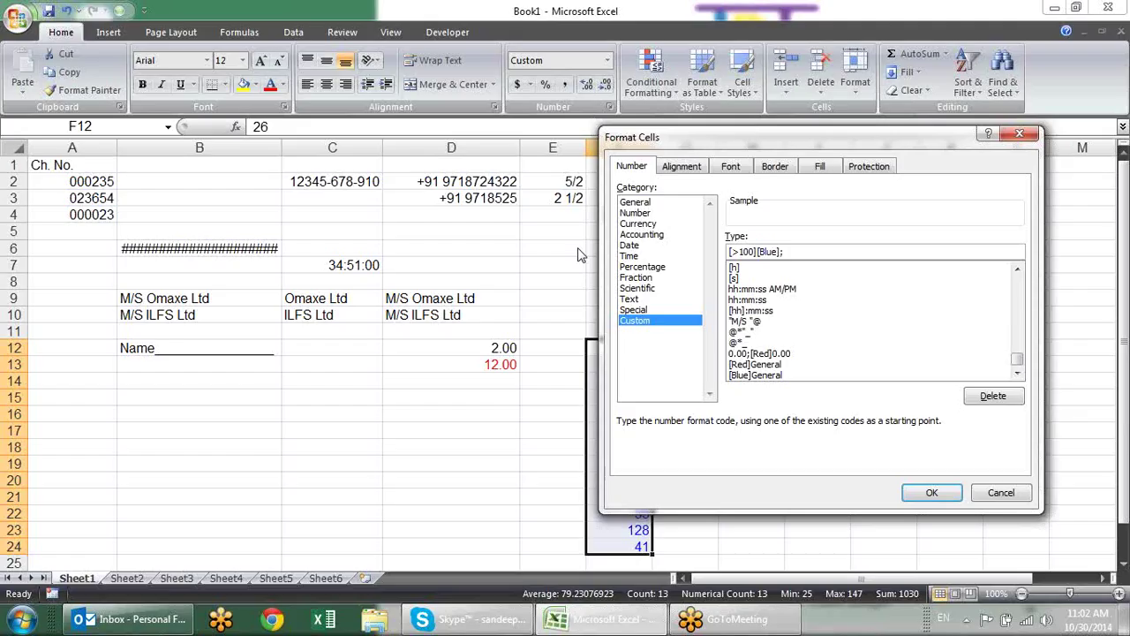
{"action": "type", "text": "["}
{"action": "type", "text": "<"}
{"action": "type", "text": "100"}
{"action": "key", "text": "BackSpace"}
{"action": "type", "text": "=100"}
{"action": "key", "text": "Left"}
{"action": "key", "text": "Left"}
{"action": "key", "text": "Left"}
{"action": "key", "text": "BackSpace"}
{"action": "key", "text": "BackSpace"}
{"action": "type", "text": "]"}
{"action": "type", "text": "[red]"}
{"action": "left_click", "coordinate": [932, 493]}
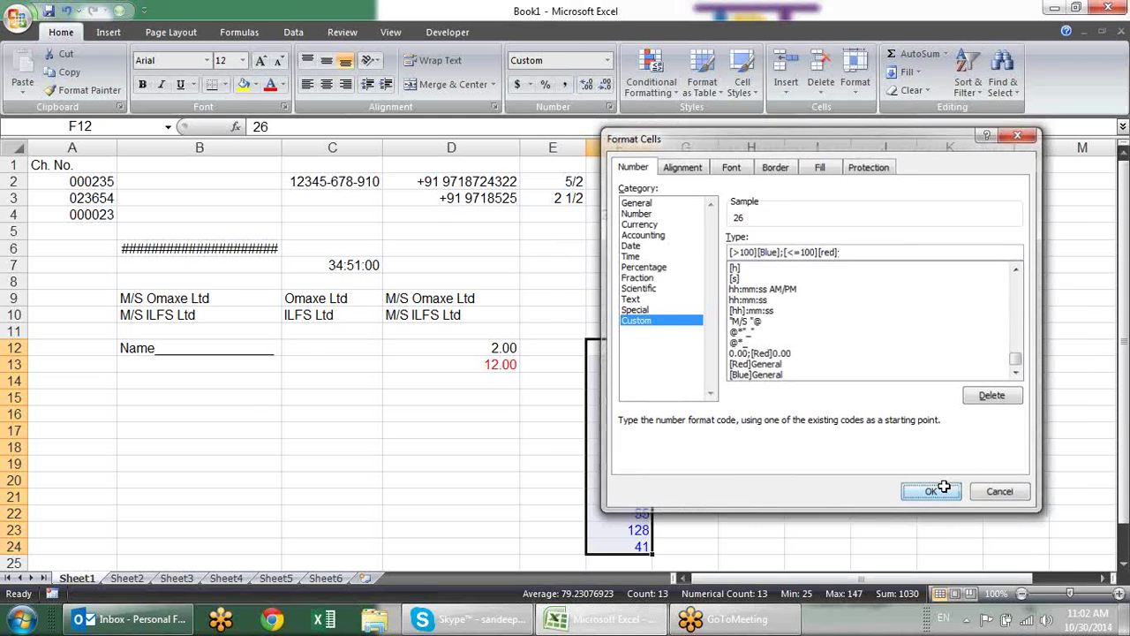
{"action": "left_click", "coordinate": [751, 375]}
{"action": "scroll", "coordinate": [696, 373], "scroll_direction": "down", "scroll_amount": 2}
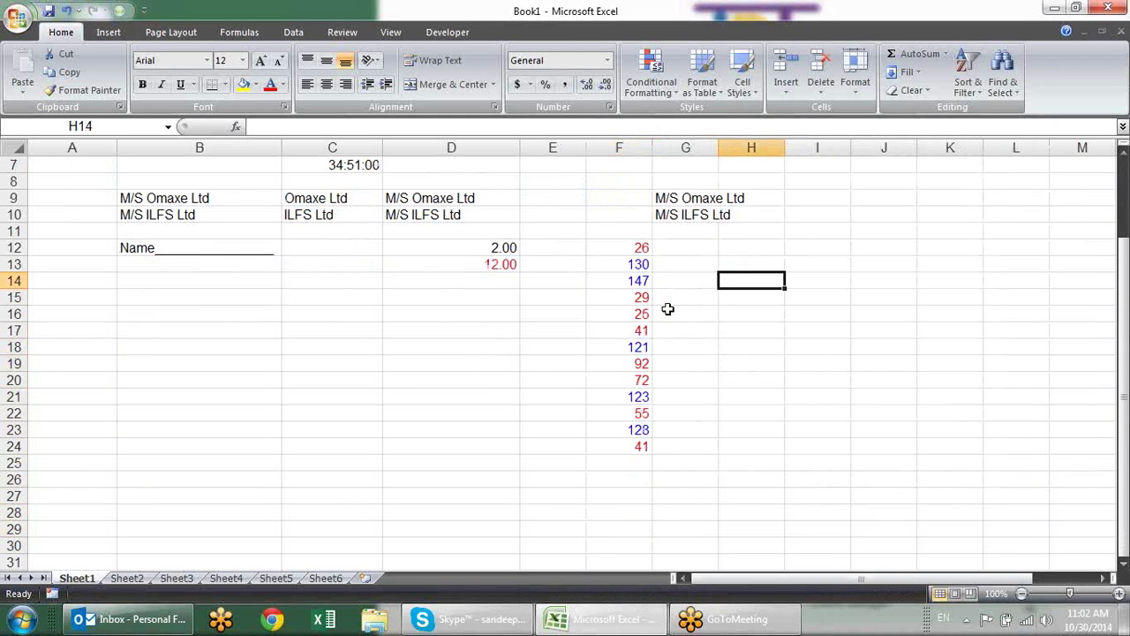
{"action": "left_click", "coordinate": [643, 279]}
Check the coloured values 26, 29, 92, 55 and 41 in column F.
{"action": "left_click", "coordinate": [649, 252]}
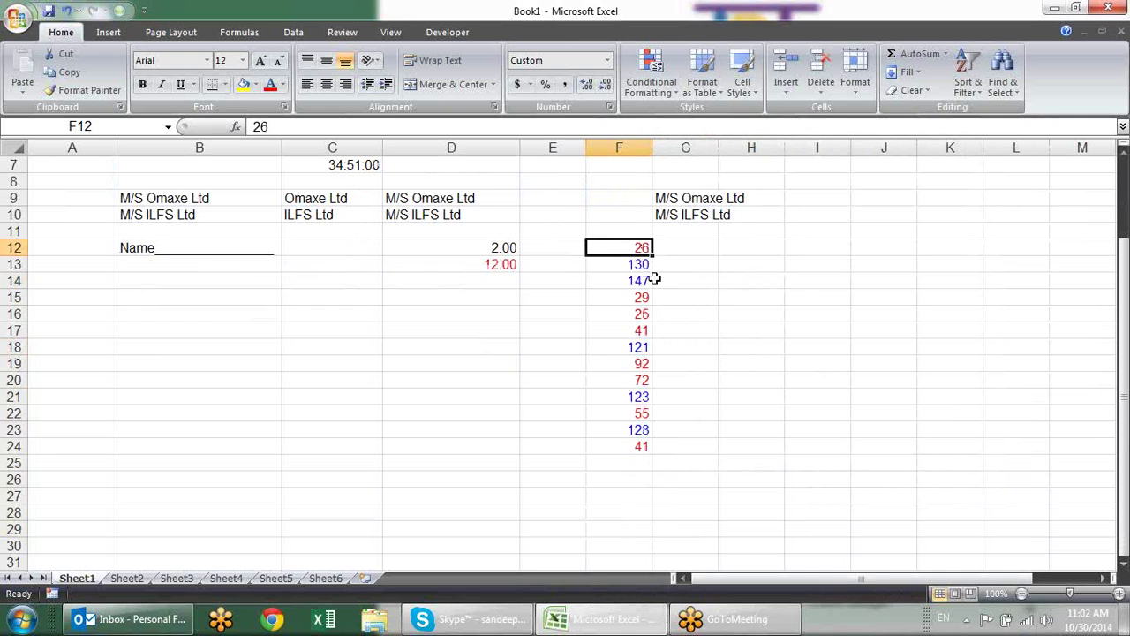
{"action": "left_click", "coordinate": [644, 297]}
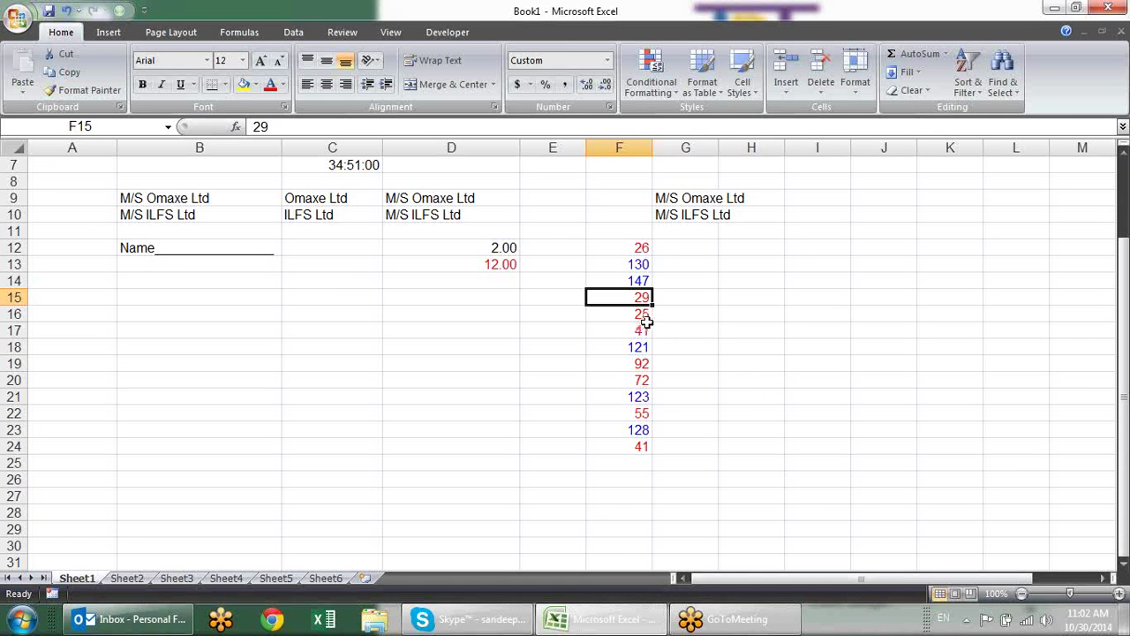
{"action": "left_click", "coordinate": [645, 364]}
{"action": "left_click", "coordinate": [654, 415]}
{"action": "left_click", "coordinate": [645, 444]}
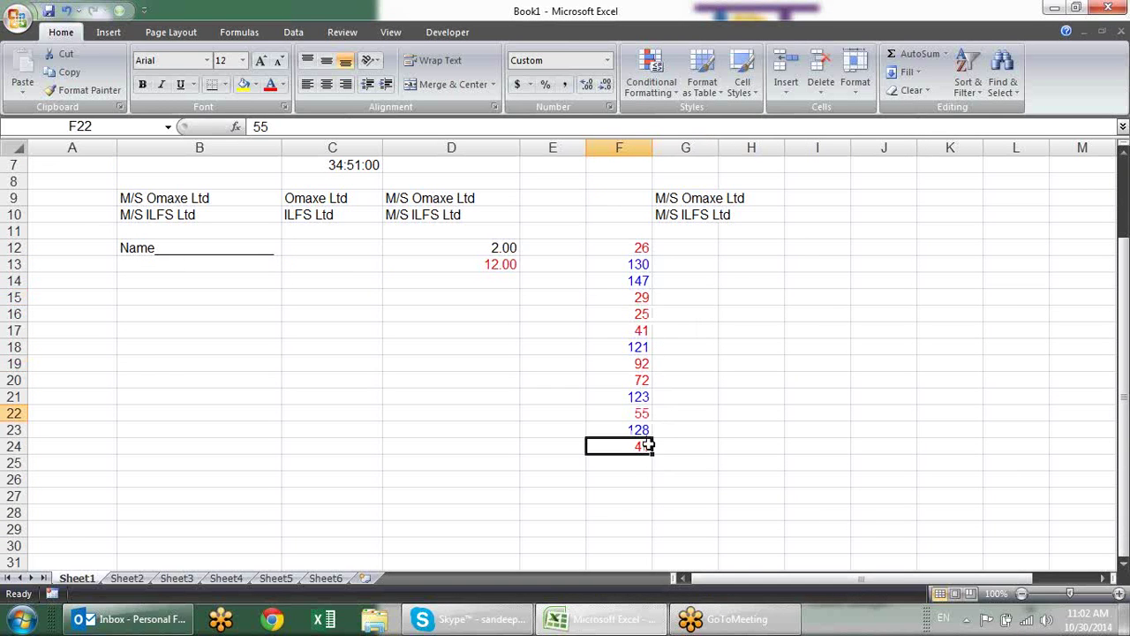
{"action": "left_click", "coordinate": [630, 301]}
{"action": "left_click", "coordinate": [642, 250]}
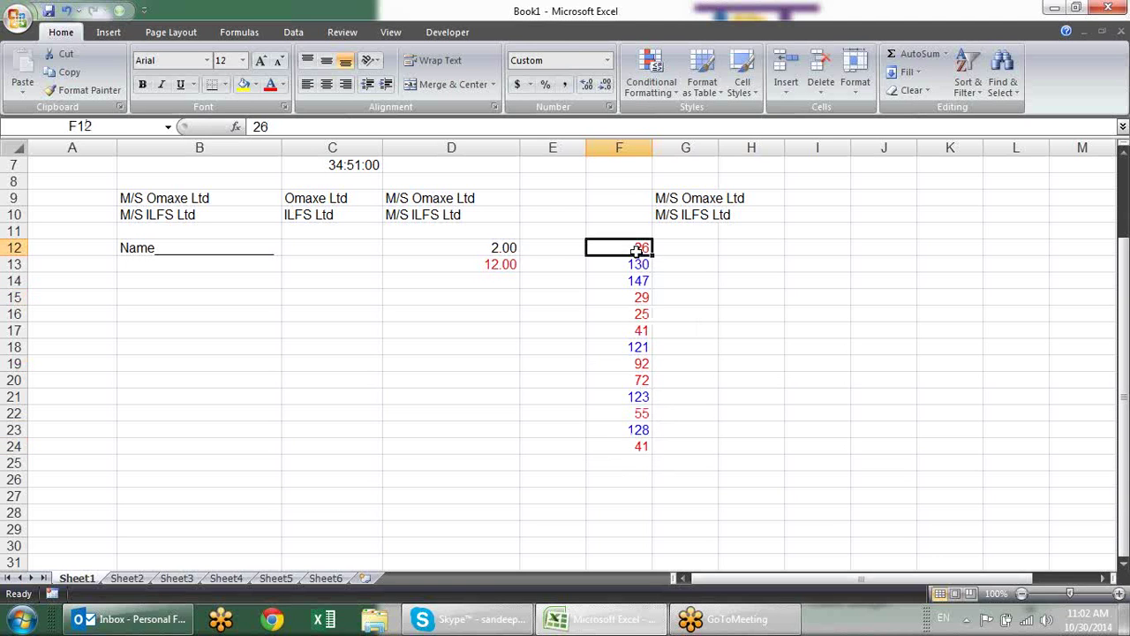
{"action": "left_click", "coordinate": [632, 301]}
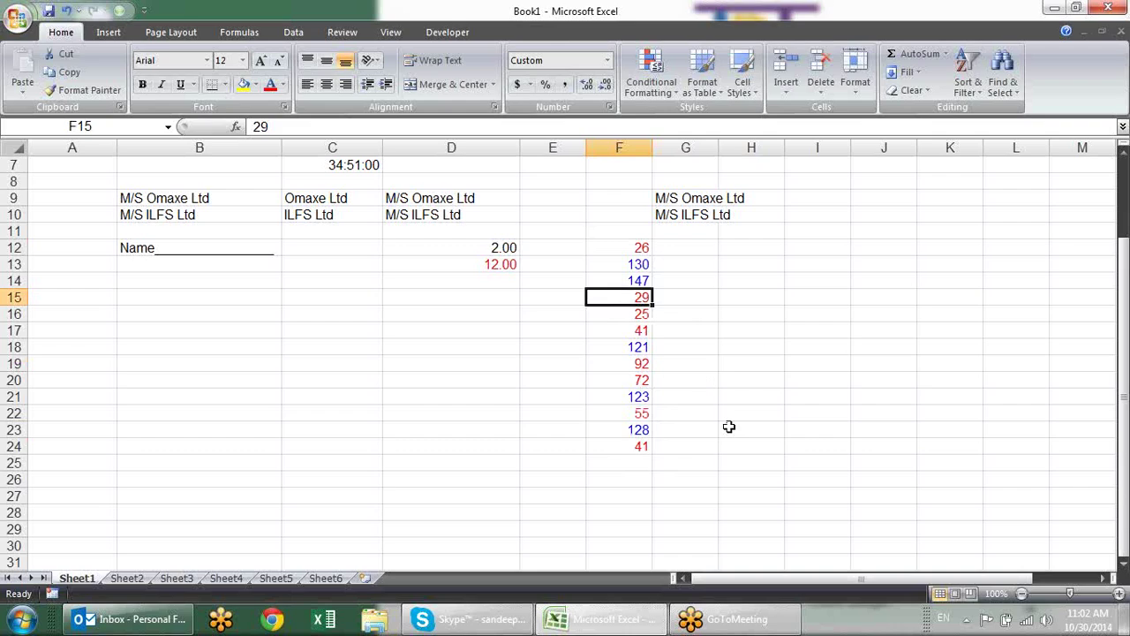
Copy the numbers in F12:F24 into G12:G24.
{"action": "left_click", "coordinate": [615, 247]}
{"action": "left_click_drag", "start_coordinate": [614, 246], "coordinate": [625, 438]}
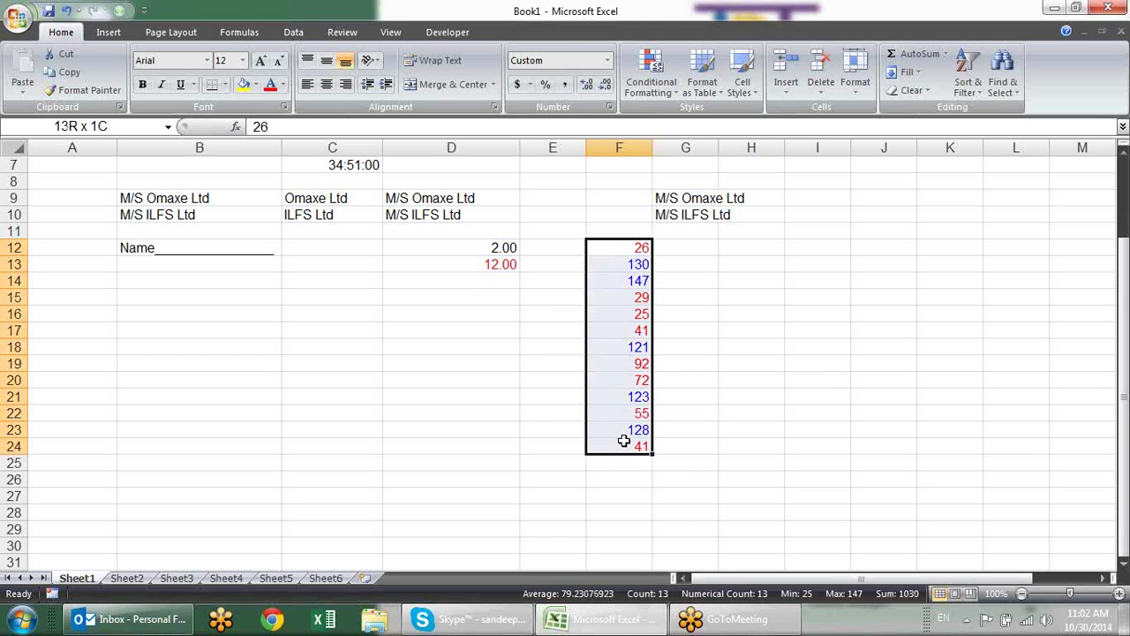
{"action": "key", "text": "ctrl+c"}
{"action": "left_click", "coordinate": [715, 245]}
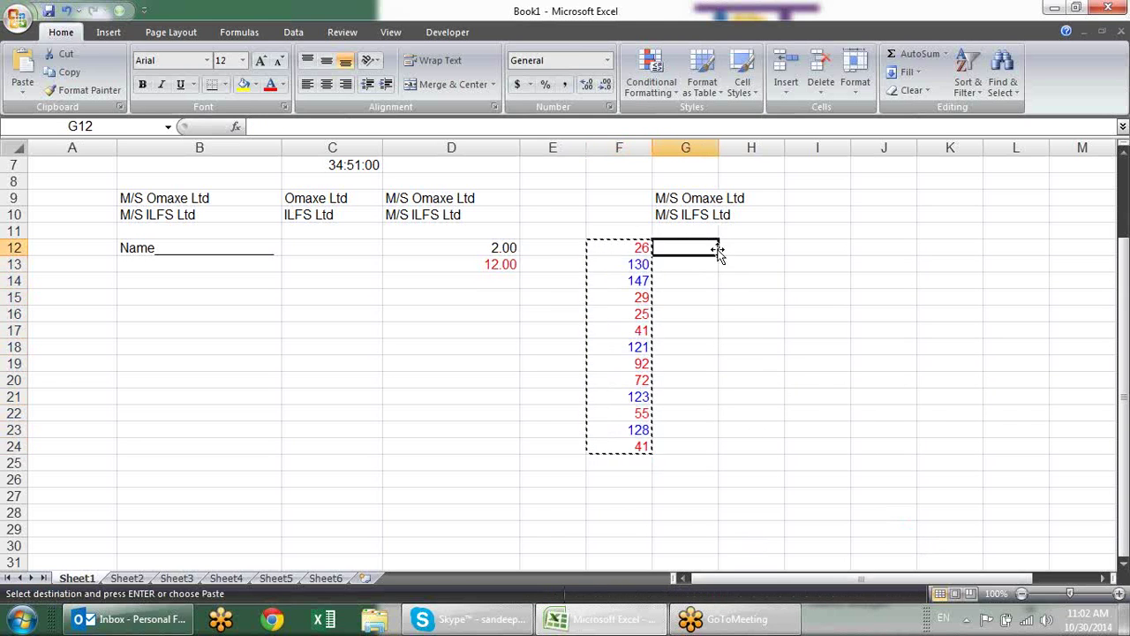
{"action": "key", "text": "ctrl+v"}
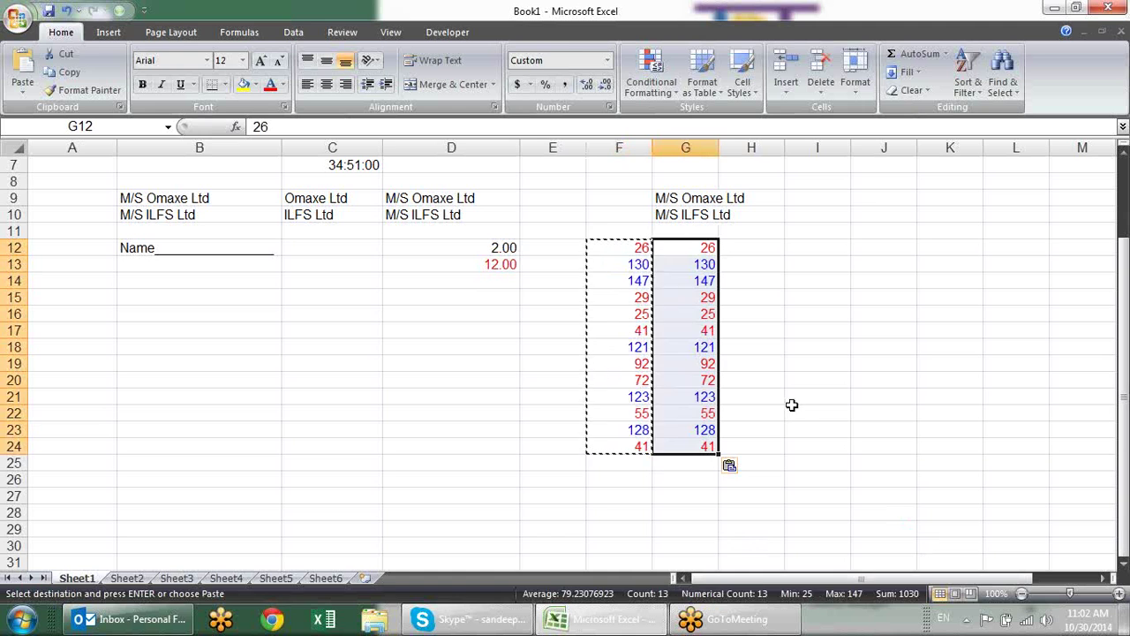
{"action": "key", "text": "Escape"}
Format G12:G24 with [Blue][>100]#.00;[Red][<=100]#.000 for two or three decimals.
{"action": "key", "text": "ctrl+1"}
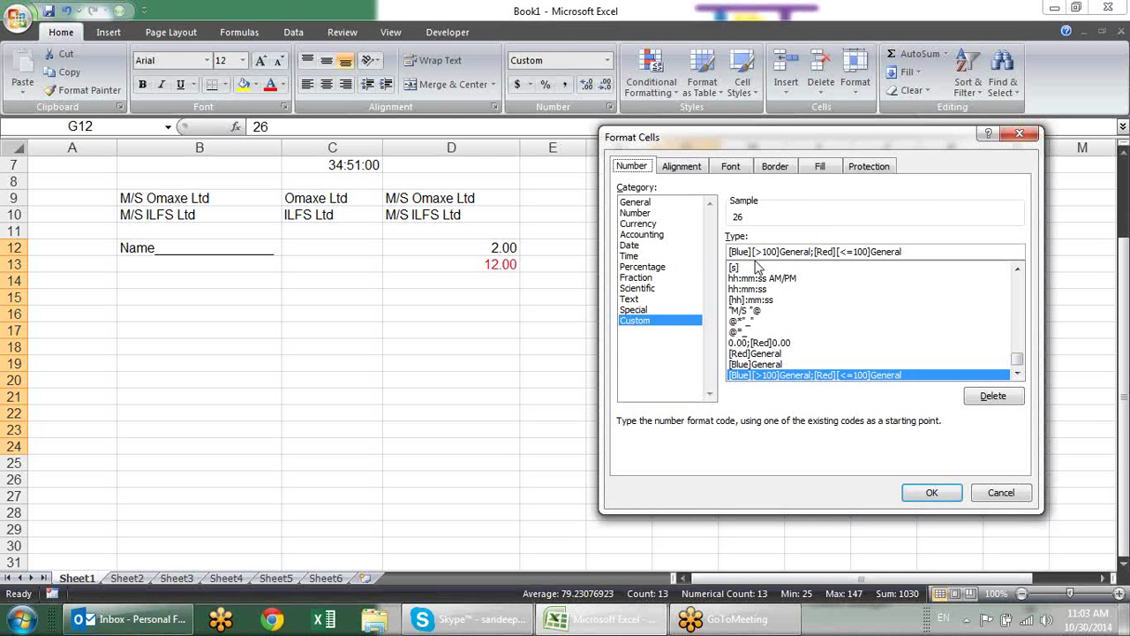
{"action": "left_click_drag", "start_coordinate": [809, 251], "coordinate": [778, 252]}
{"action": "type", "text": "#,"}
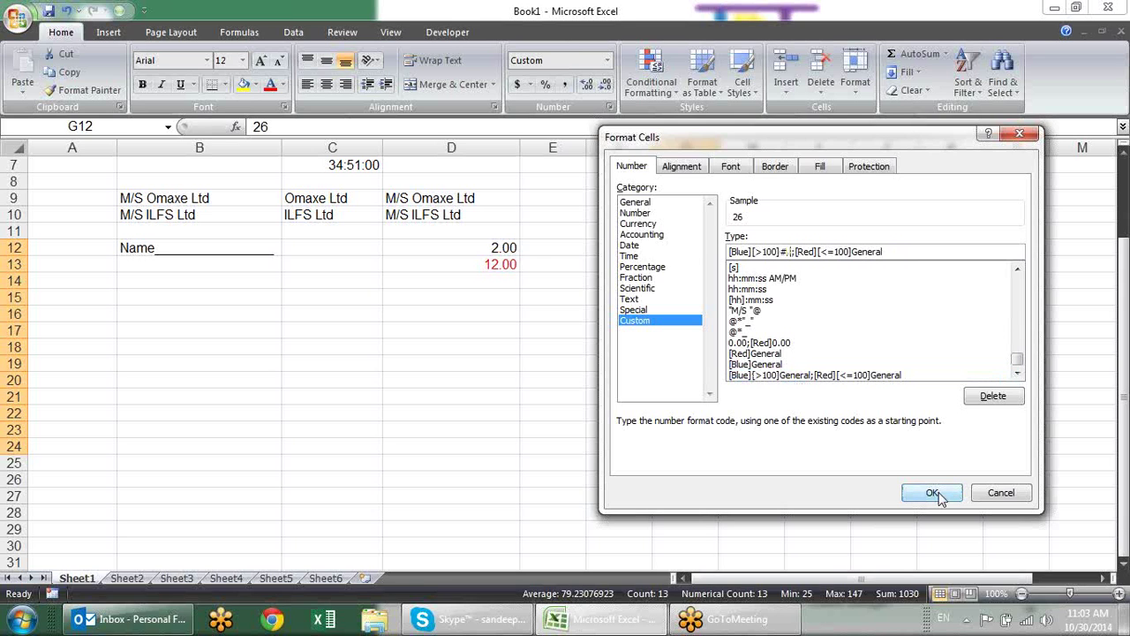
{"action": "type", "text": "00"}
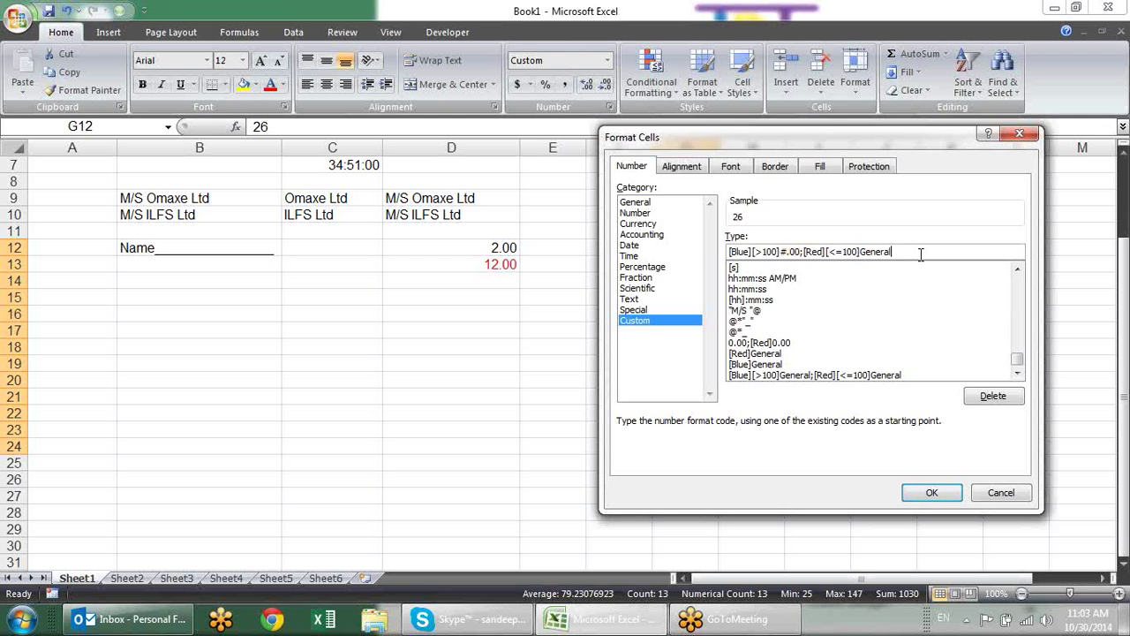
{"action": "key", "text": "BackSpace"}
{"action": "key", "text": "BackSpace"}
{"action": "key", "text": "BackSpace"}
{"action": "key", "text": "BackSpace"}
{"action": "key", "text": "BackSpace"}
{"action": "key", "text": "BackSpace"}
{"action": "key", "text": "BackSpace"}
{"action": "key", "text": "BackSpace"}
{"action": "type", "text": "#.000"}
{"action": "left_click", "coordinate": [941, 492]}
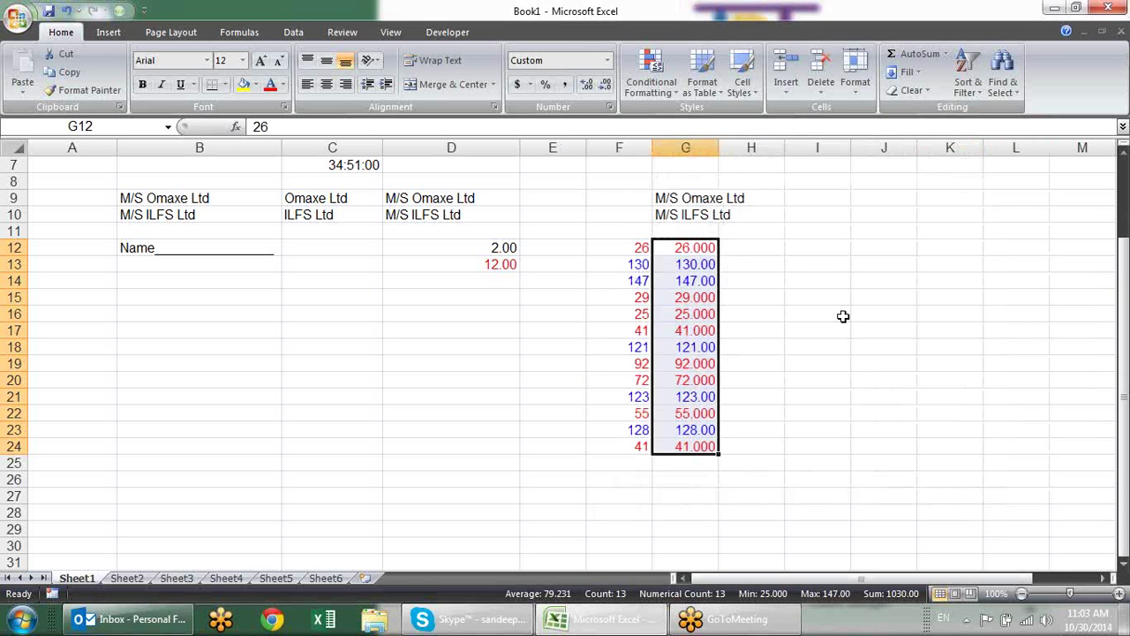
Check the column G results 130, 29, 92, 55 and 41.
{"action": "left_click", "coordinate": [843, 315]}
{"action": "left_click", "coordinate": [712, 261]}
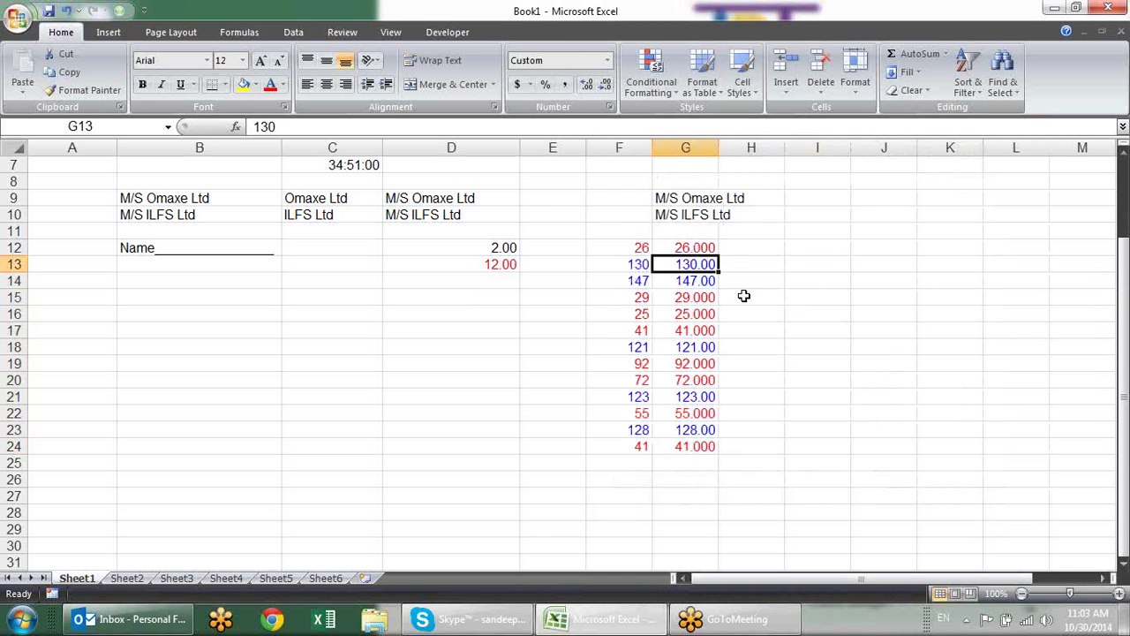
{"action": "left_click", "coordinate": [713, 298]}
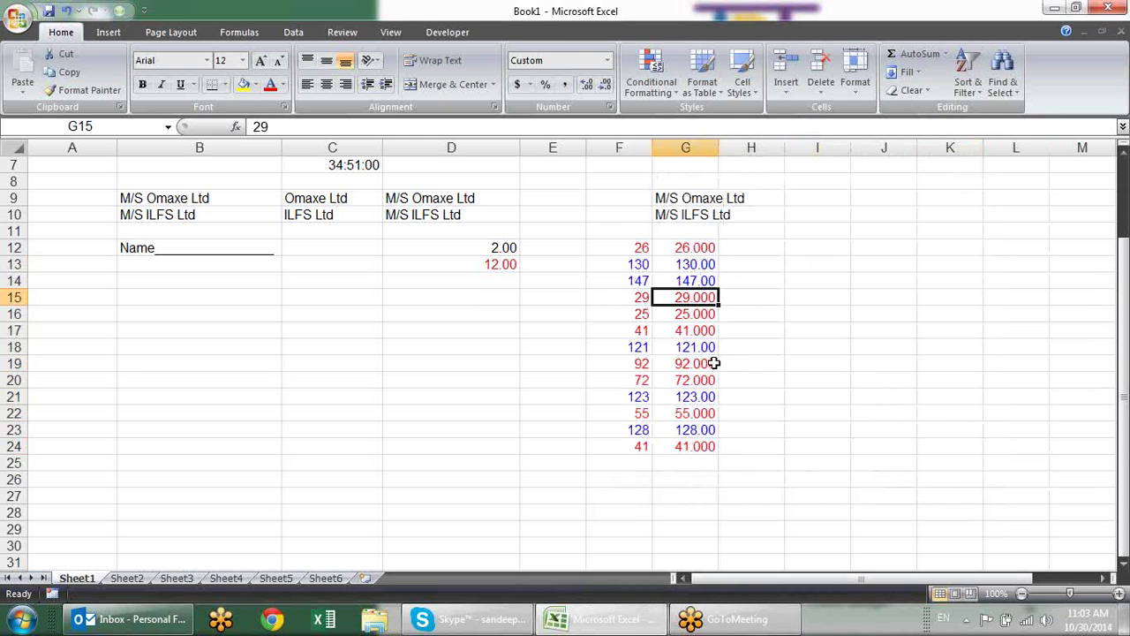
{"action": "left_click", "coordinate": [713, 365]}
{"action": "left_click", "coordinate": [712, 413]}
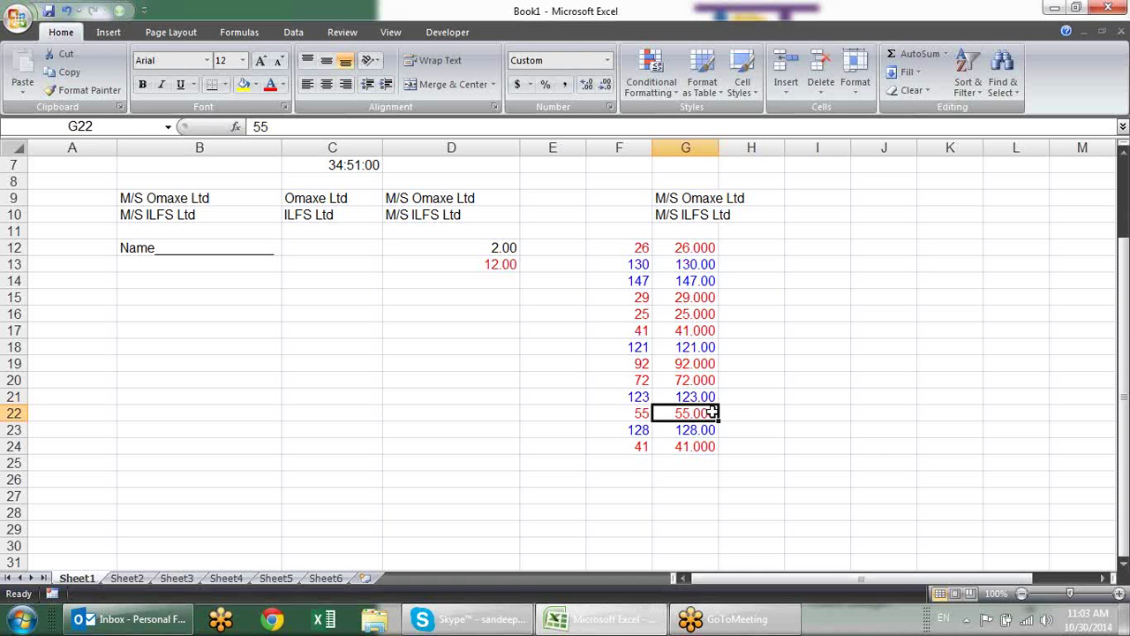
{"action": "left_click", "coordinate": [717, 449]}
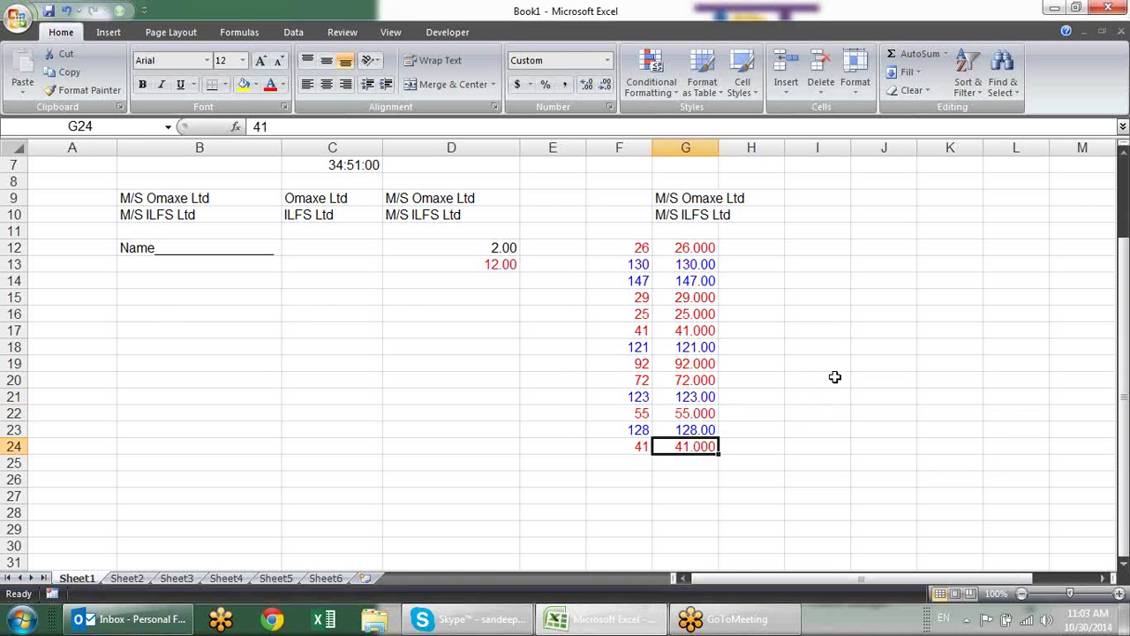
{"action": "left_click", "coordinate": [830, 318]}
{"action": "scroll", "coordinate": [975, 432], "scroll_direction": "up", "scroll_amount": 2}
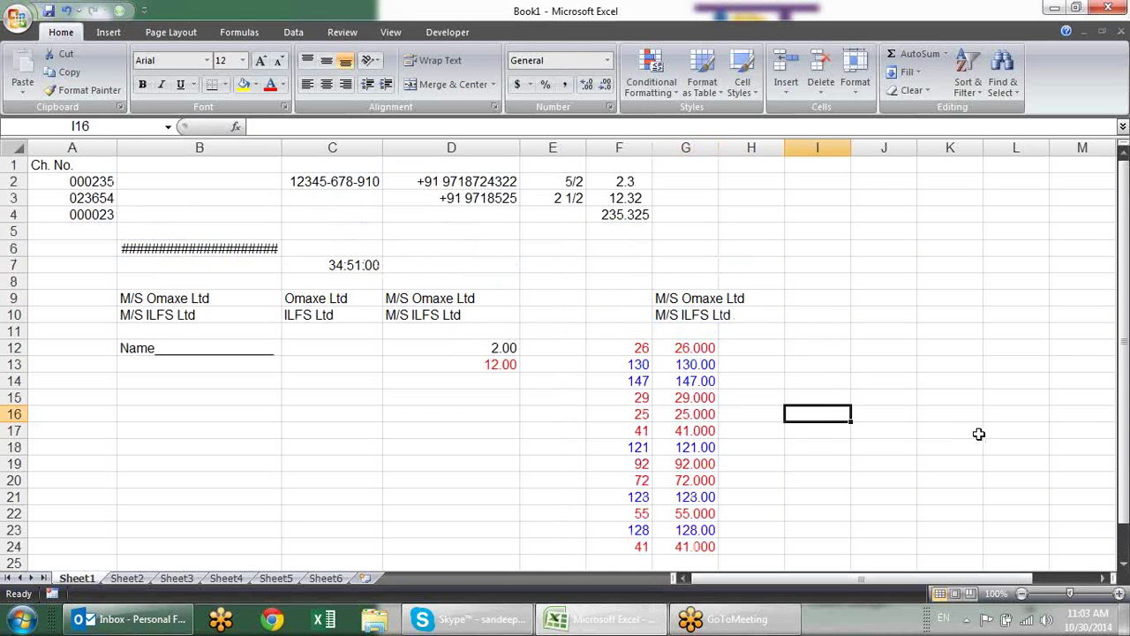
{"action": "scroll", "coordinate": [978, 434], "scroll_direction": "down", "scroll_amount": 2}
{"action": "scroll", "coordinate": [978, 434], "scroll_direction": "up", "scroll_amount": 1}
{"action": "scroll", "coordinate": [966, 442], "scroll_direction": "up", "scroll_amount": 1}
{"action": "left_click", "coordinate": [751, 232]}
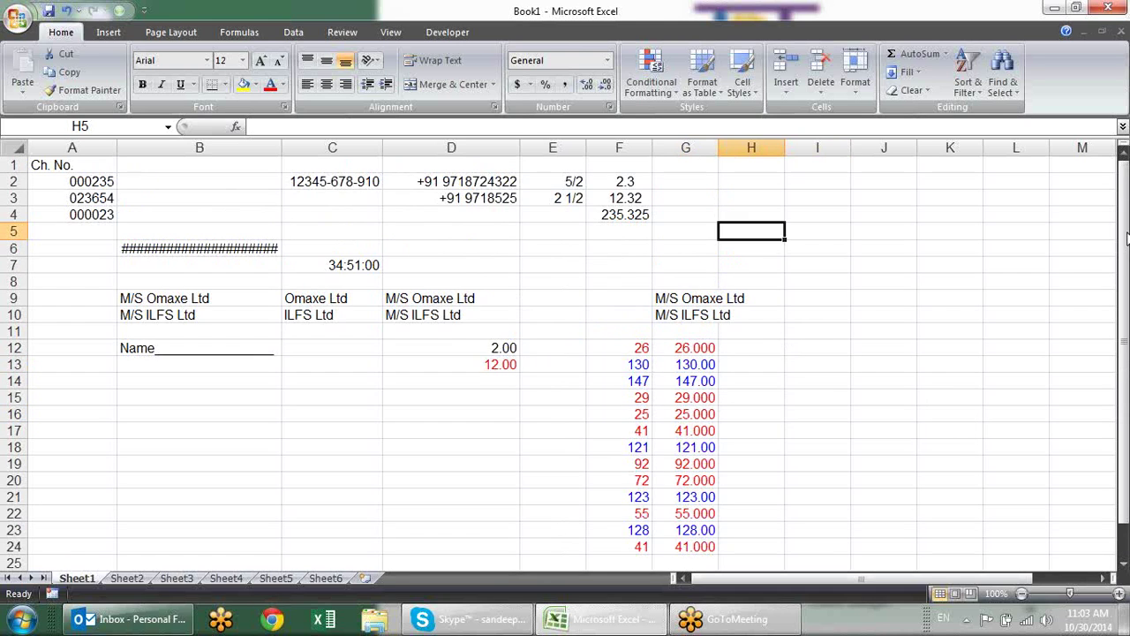
Enter 1000 in H5 and give it the custom thousands-separator format #,###.
{"action": "type", "text": "1000"}
{"action": "key", "text": "Return"}
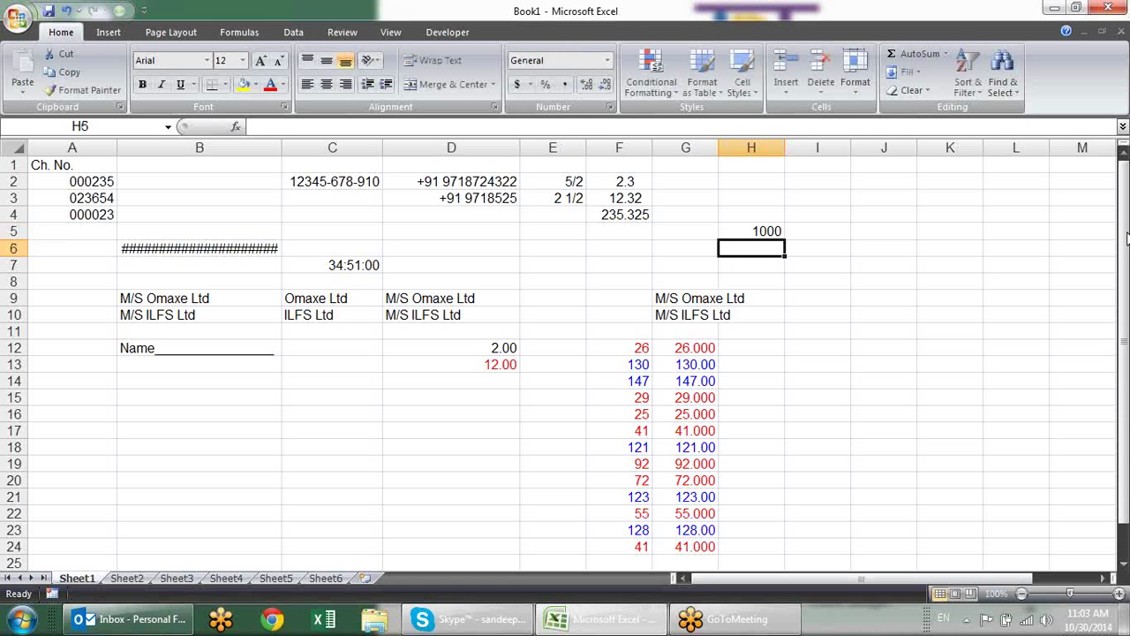
{"action": "key", "text": "Up"}
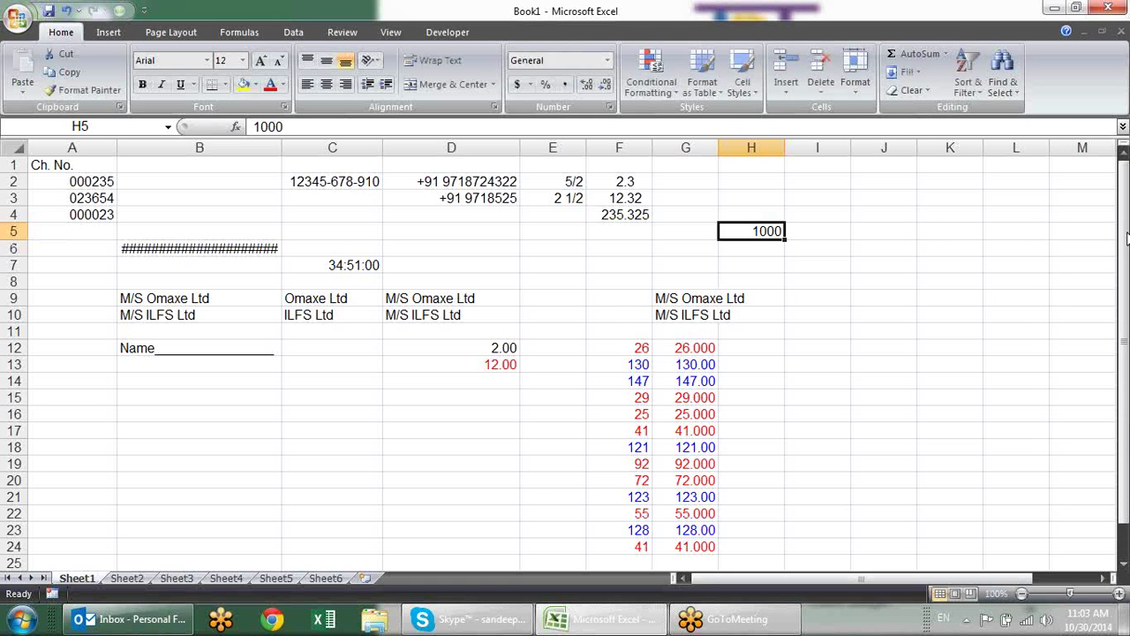
{"action": "key", "text": "ctrl+1"}
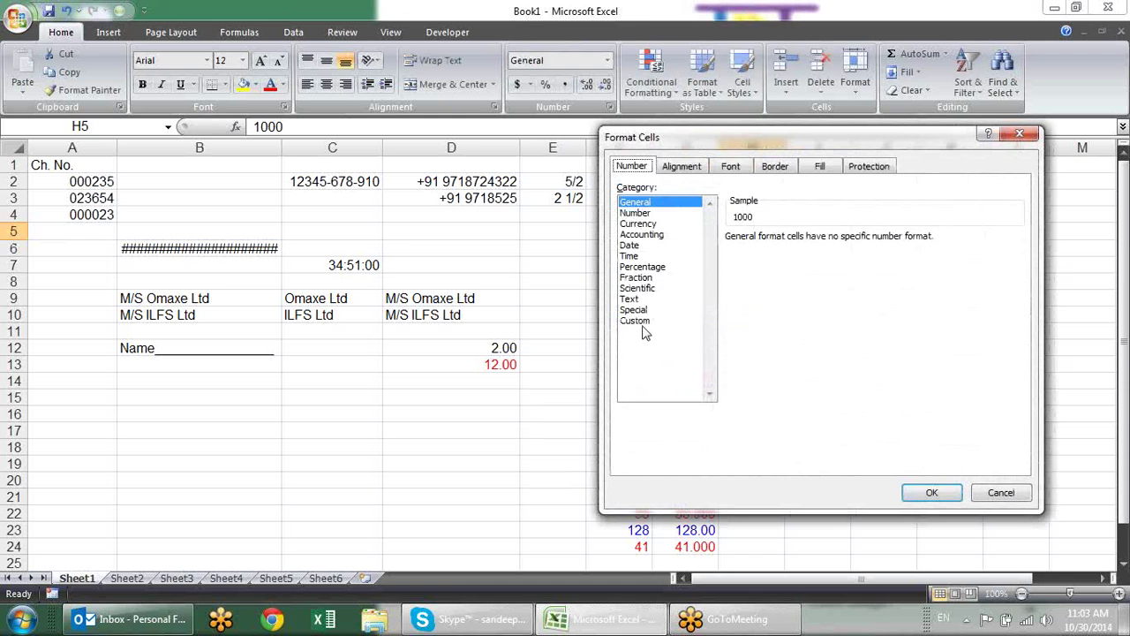
{"action": "left_click", "coordinate": [637, 321]}
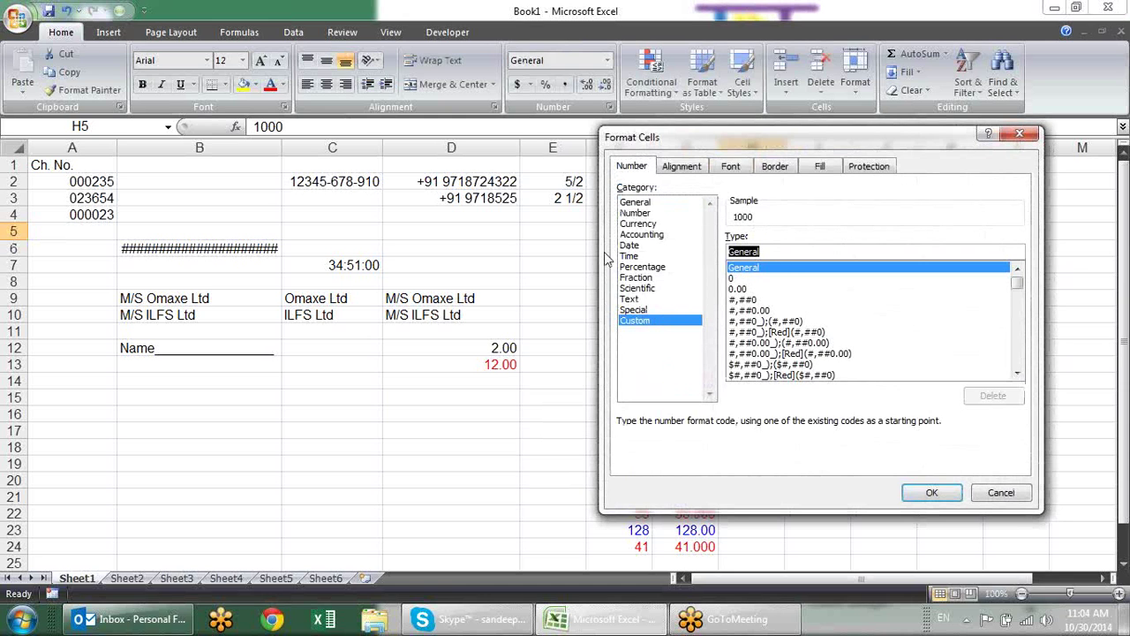
{"action": "type", "text": "3.3"}
{"action": "key", "text": "BackSpace"}
{"action": "key", "text": "BackSpace"}
{"action": "key", "text": "BackSpace"}
{"action": "type", "text": "#"}
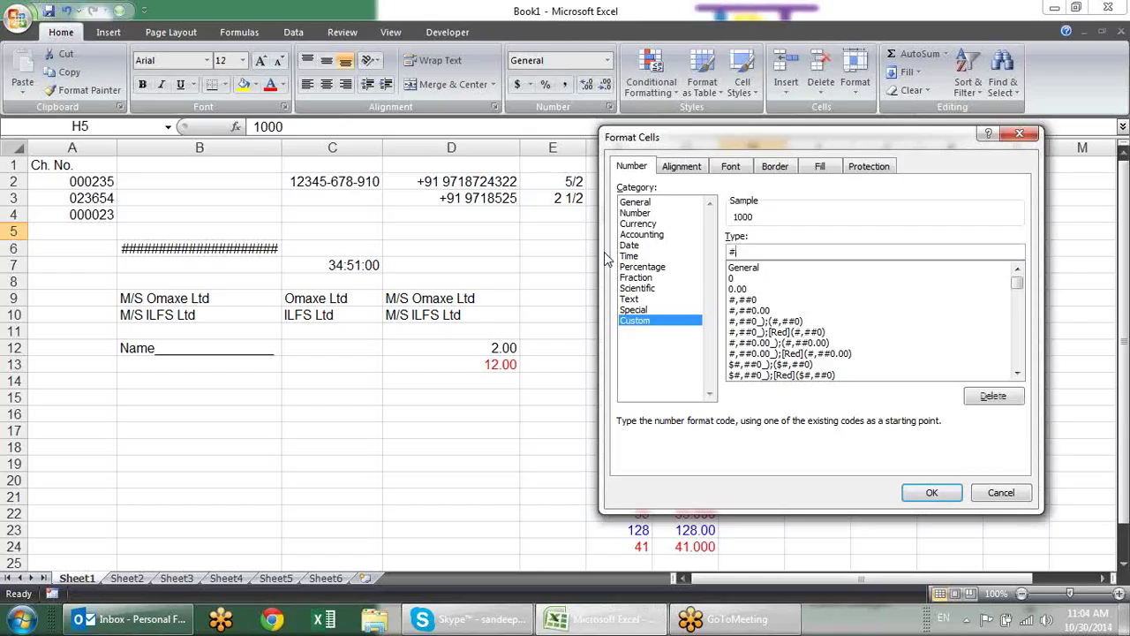
{"action": "type", "text": ",##"}
{"action": "type", "text": "#.00"}
{"action": "key", "text": "Return"}
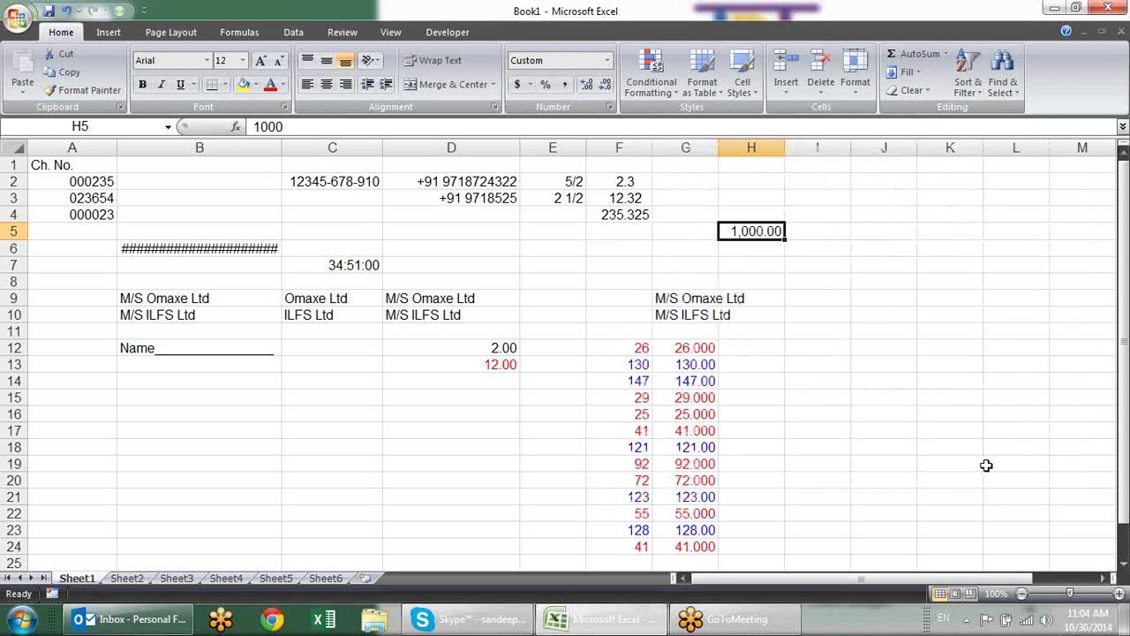
Replace H5's value with 123123, then 1123123, displayed as 1,123,123.00.
{"action": "type", "text": "123123"}
{"action": "key", "text": "Return"}
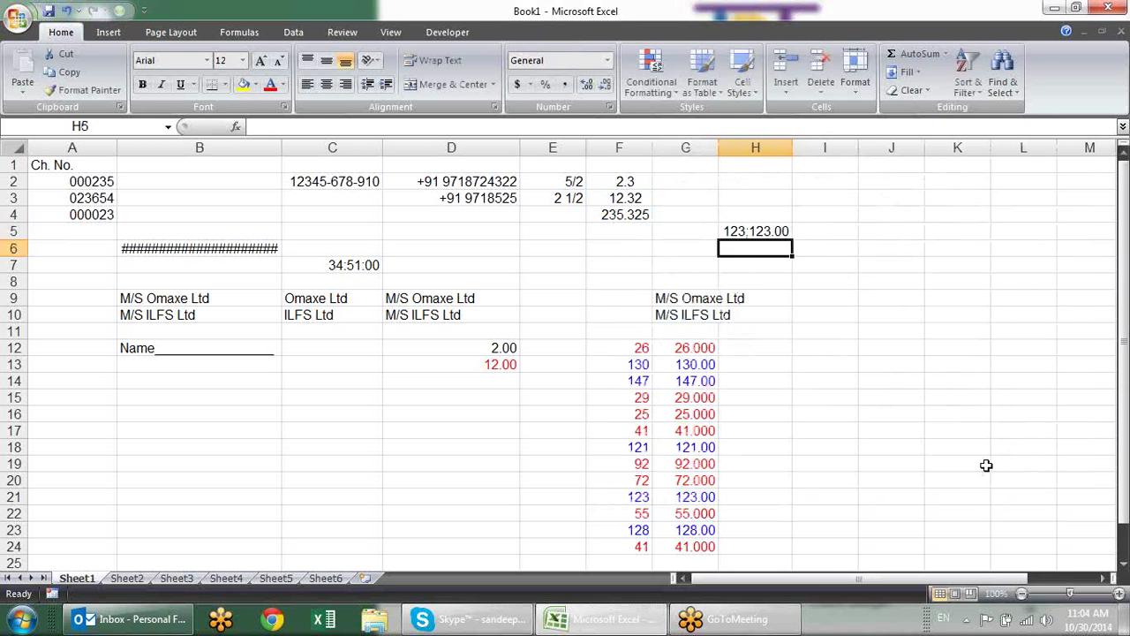
{"action": "key", "text": "Up"}
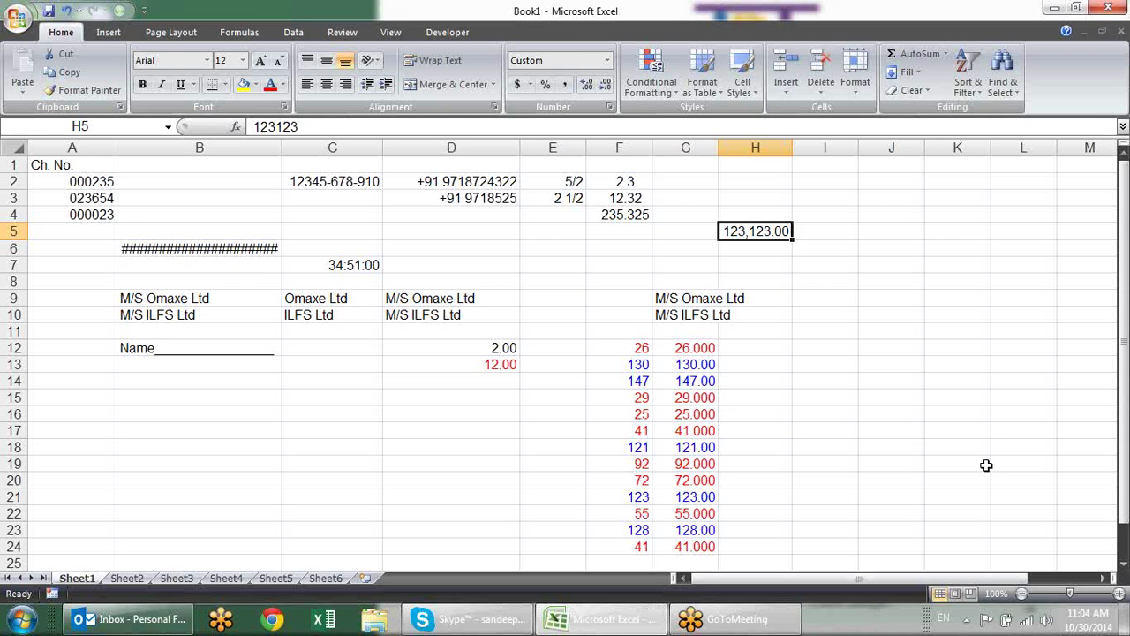
{"action": "type", "text": "11"}
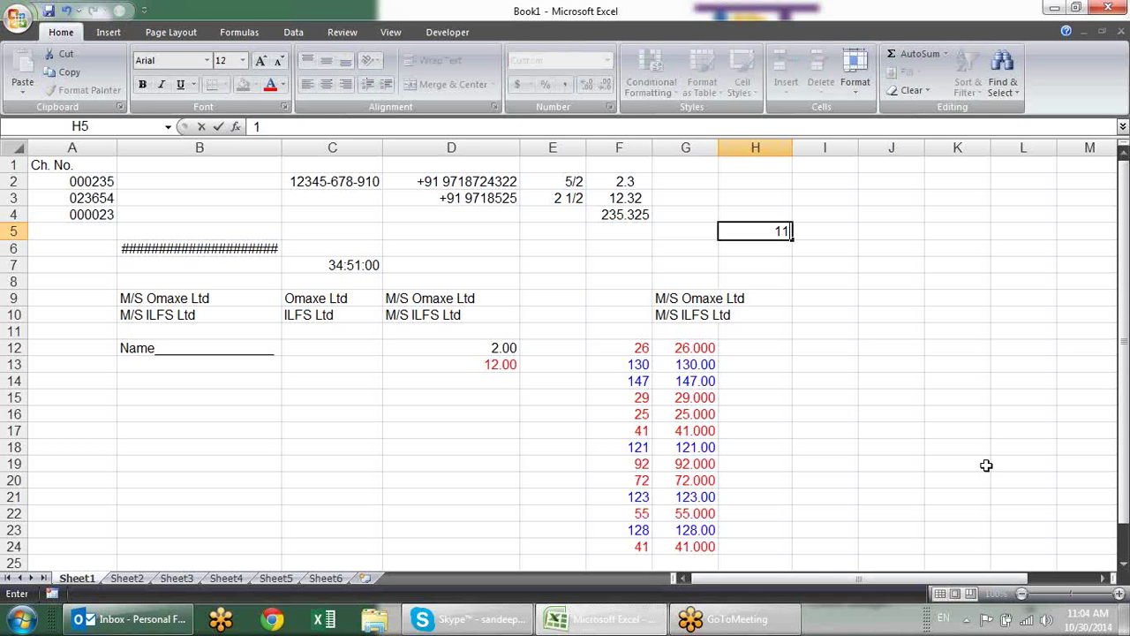
{"action": "type", "text": "23123"}
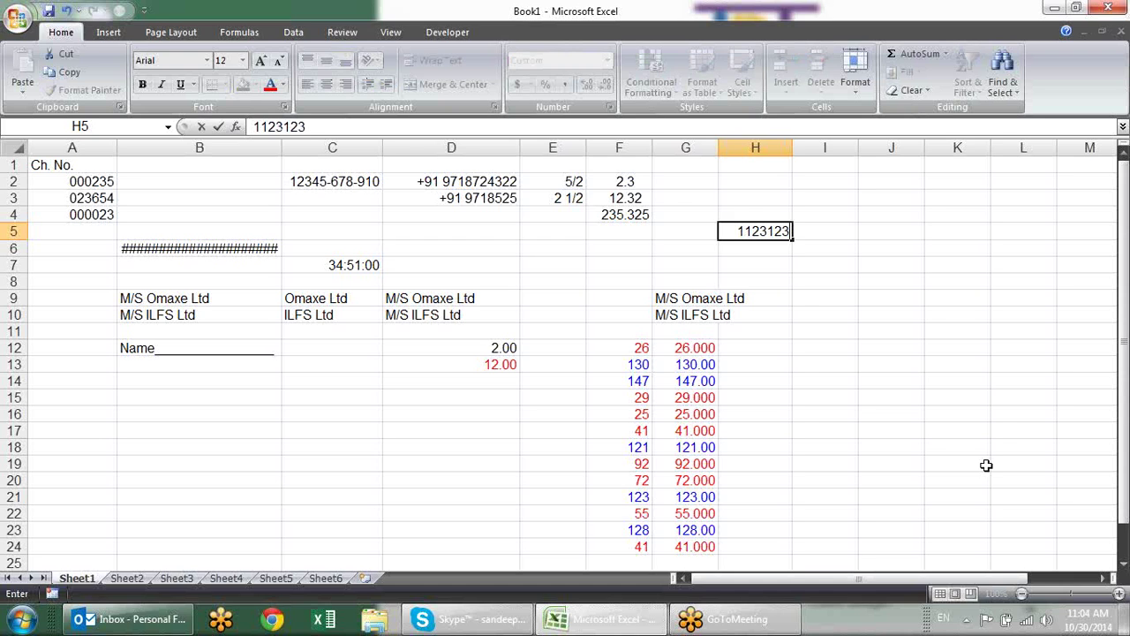
{"action": "key", "text": "Return"}
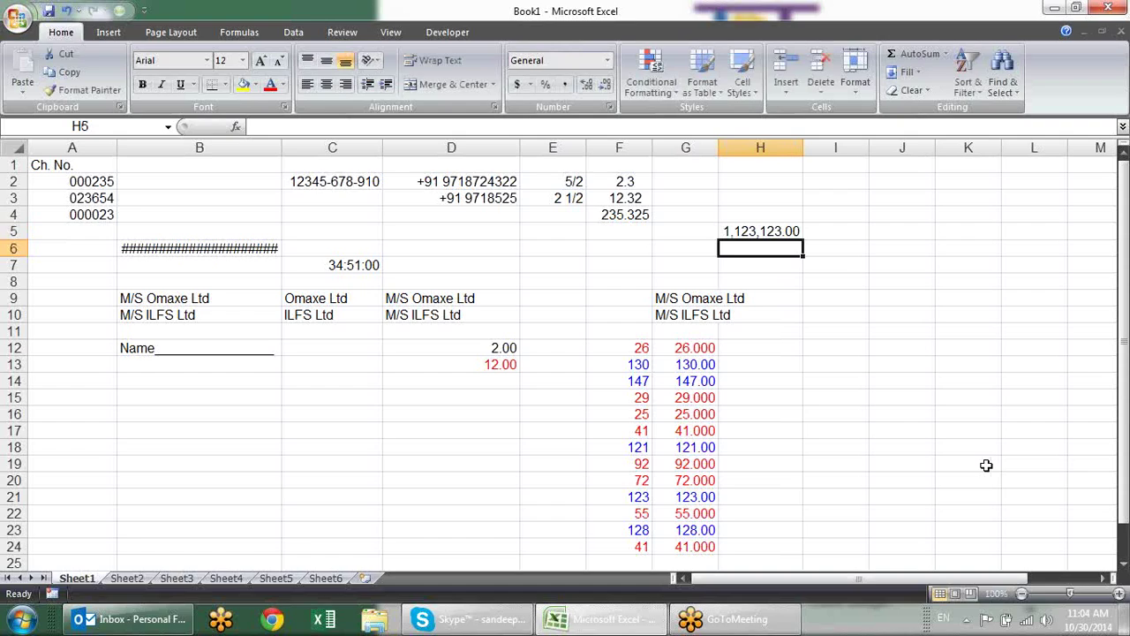
{"action": "left_click", "coordinate": [746, 231]}
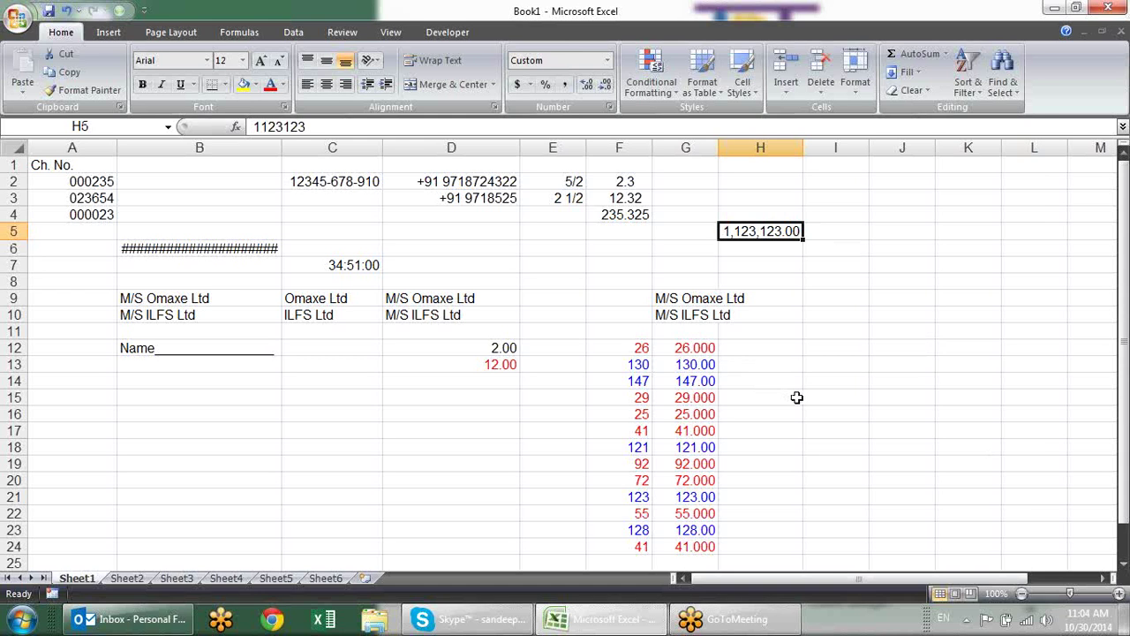
{"action": "key", "text": "ctrl+1"}
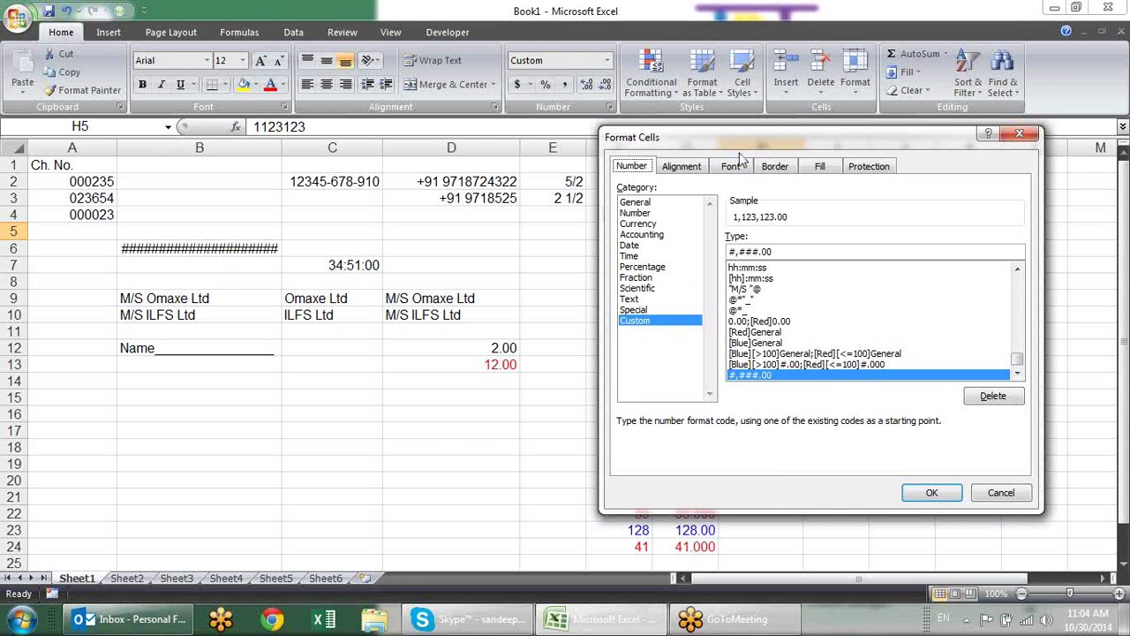
Try adding extra # and comma separators to the start of H5's format code.
{"action": "mouse_move", "coordinate": [786, 141]}
{"action": "left_mouse_down"}
{"action": "mouse_move", "coordinate": [387, 186]}
{"action": "mouse_move", "coordinate": [381, 135]}
{"action": "left_mouse_up"}
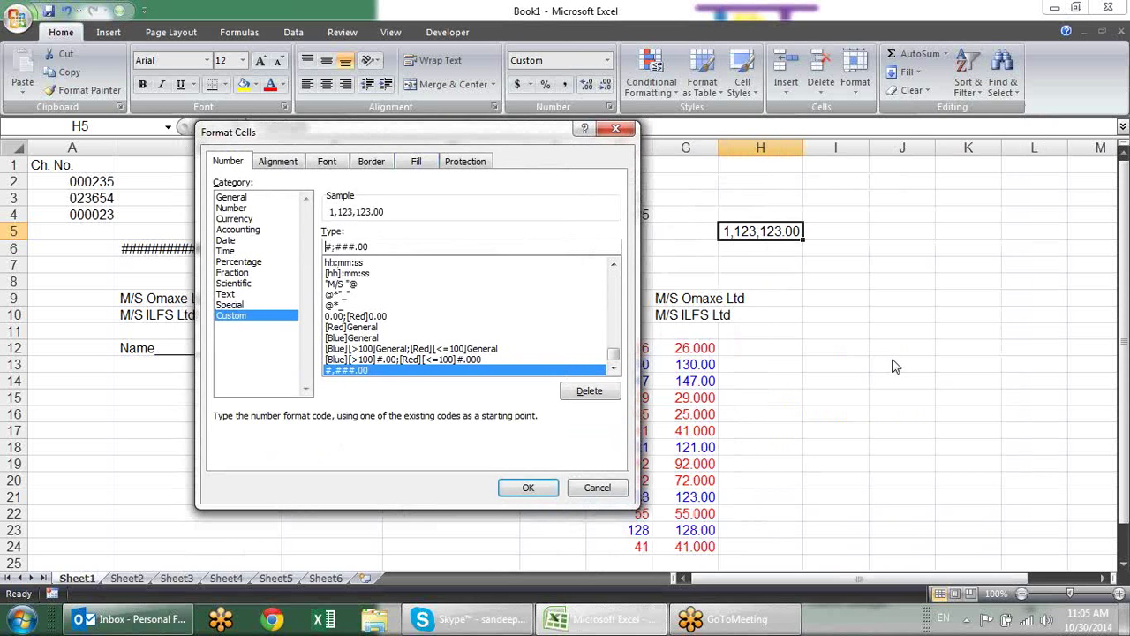
{"action": "left_click", "coordinate": [328, 248]}
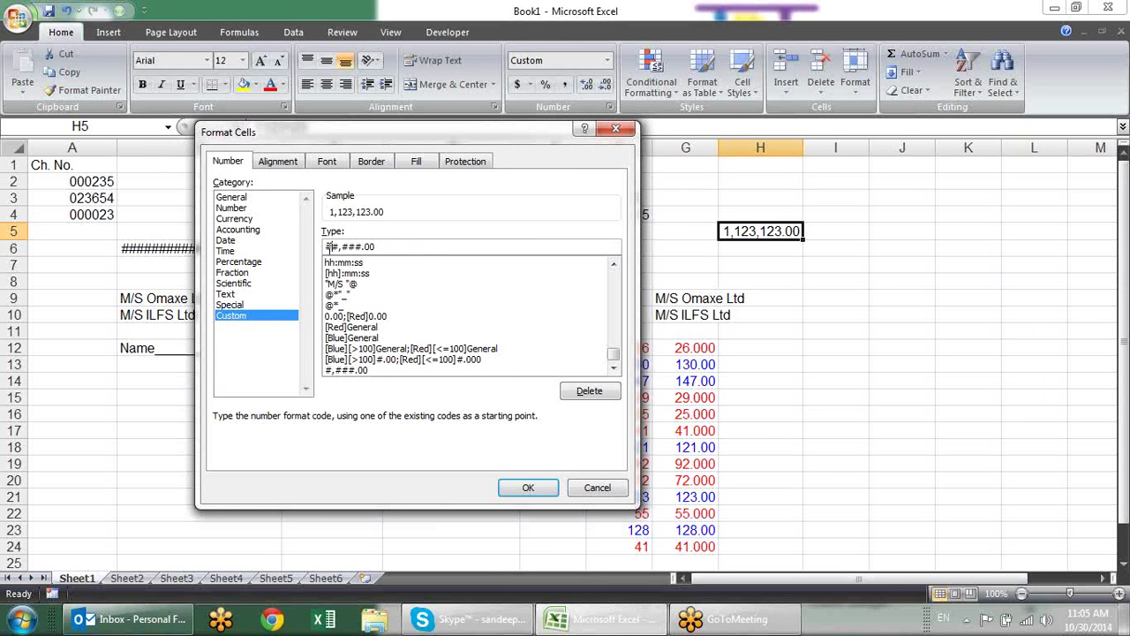
{"action": "type", "text": "#,"}
{"action": "left_click", "coordinate": [528, 487]}
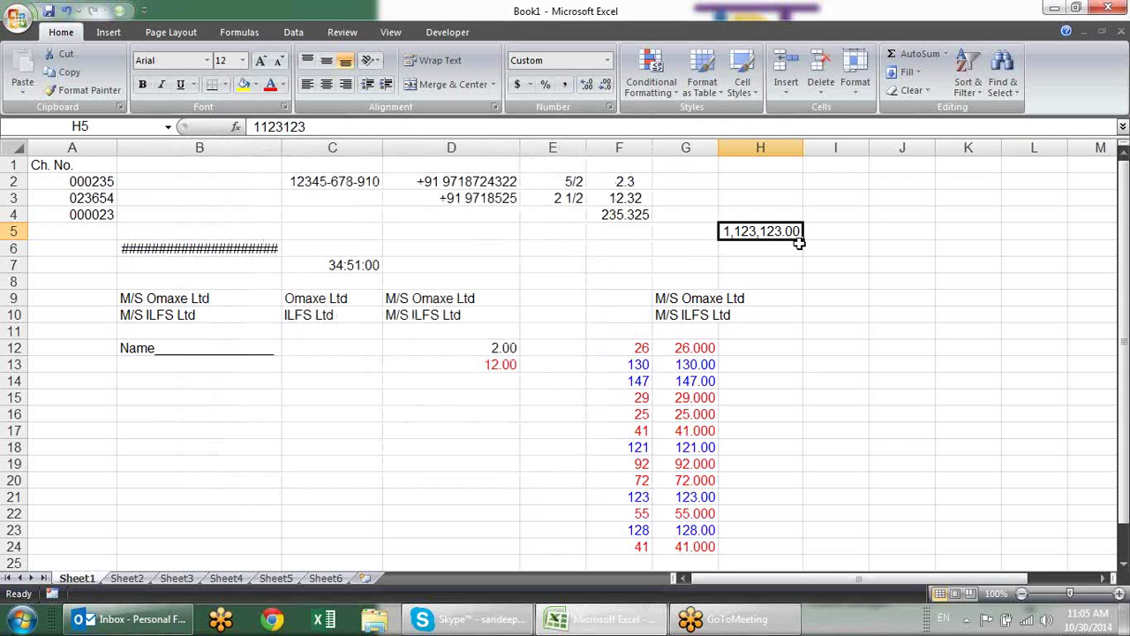
{"action": "key", "text": "ctrl+1"}
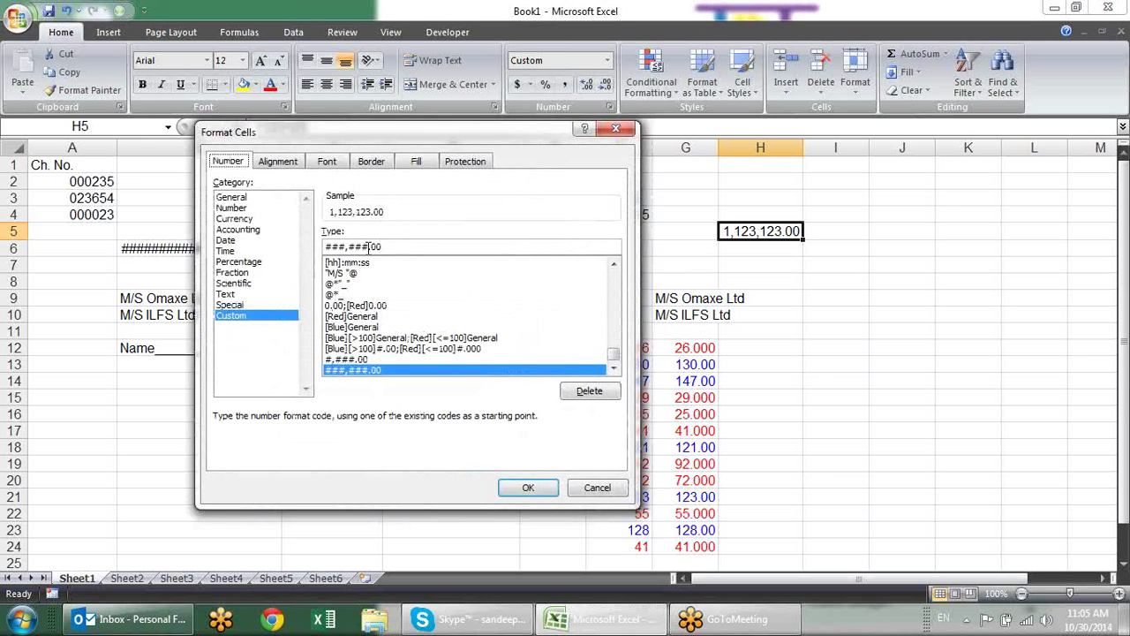
{"action": "left_click", "coordinate": [336, 248]}
{"action": "type", "text": ","}
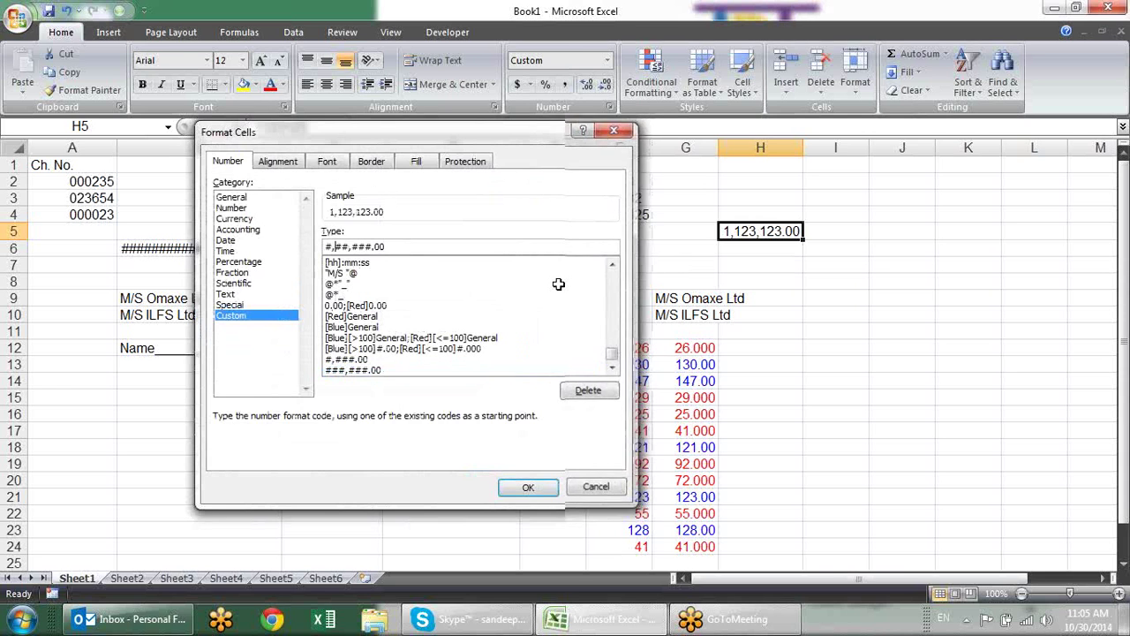
{"action": "key", "text": "Return"}
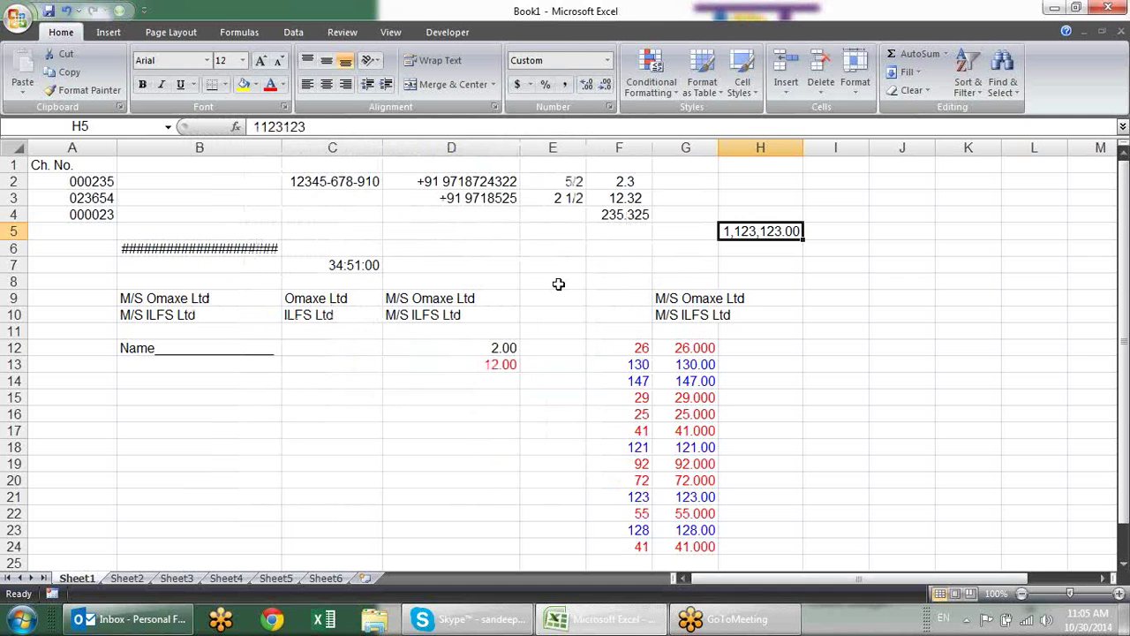
Escape the commas as #\,##\,###.00 so H5 shows 11,23,123.00.
{"action": "key", "text": "ctrl+1"}
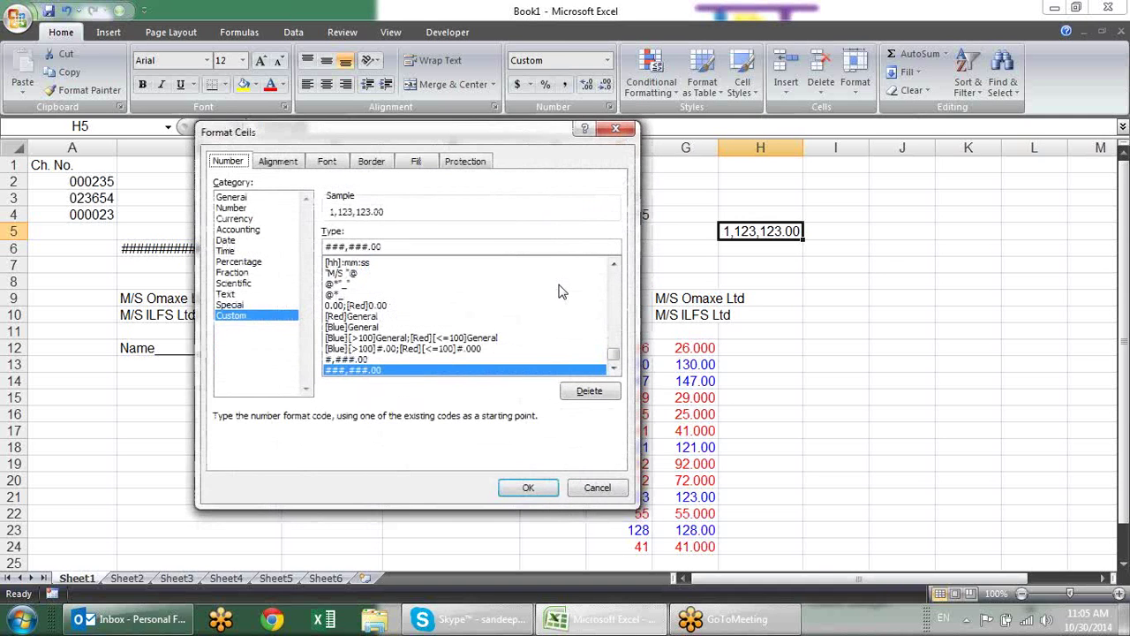
{"action": "left_click", "coordinate": [329, 248]}
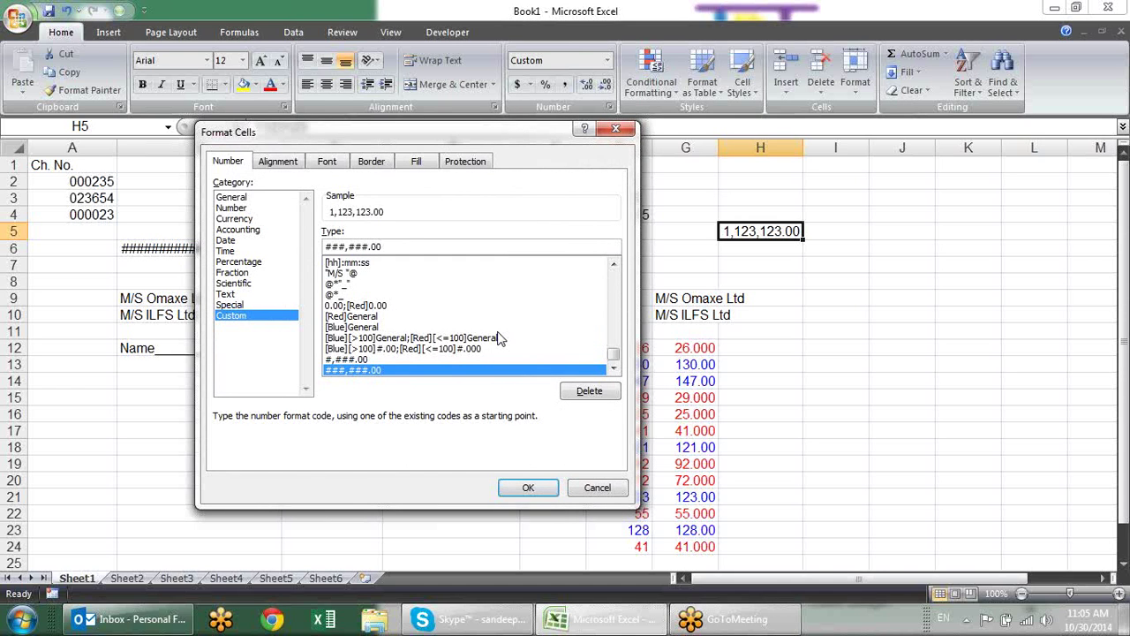
{"action": "left_click", "coordinate": [347, 246]}
{"action": "type", "text": "\\"}
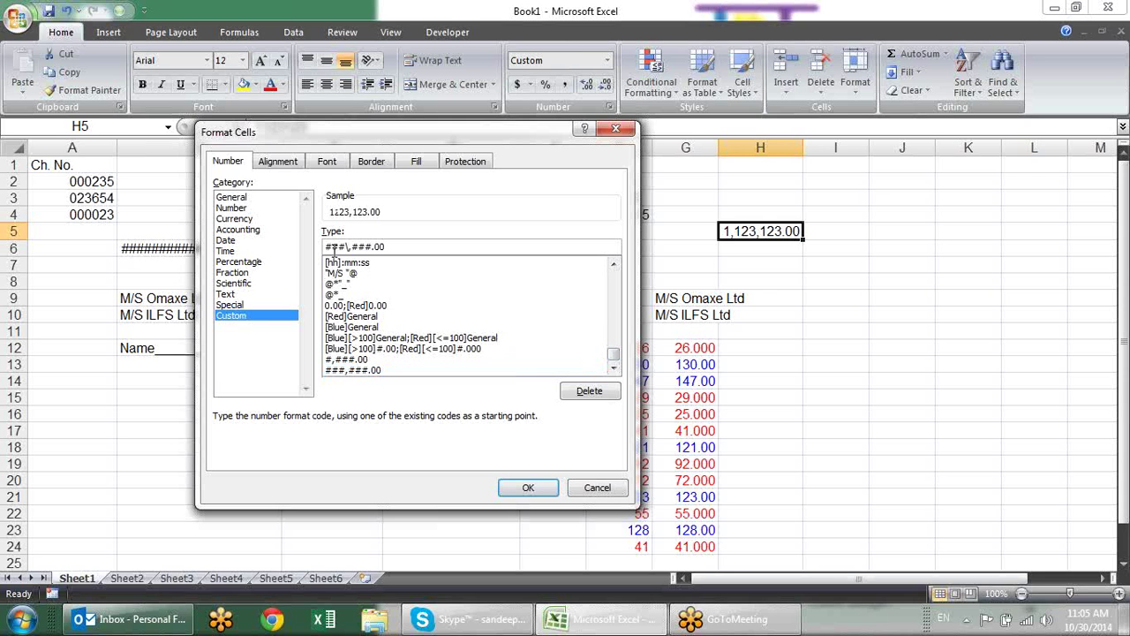
{"action": "key", "text": "Left"}
{"action": "key", "text": "Left"}
{"action": "key", "text": "Left"}
{"action": "type", "text": "\\,"}
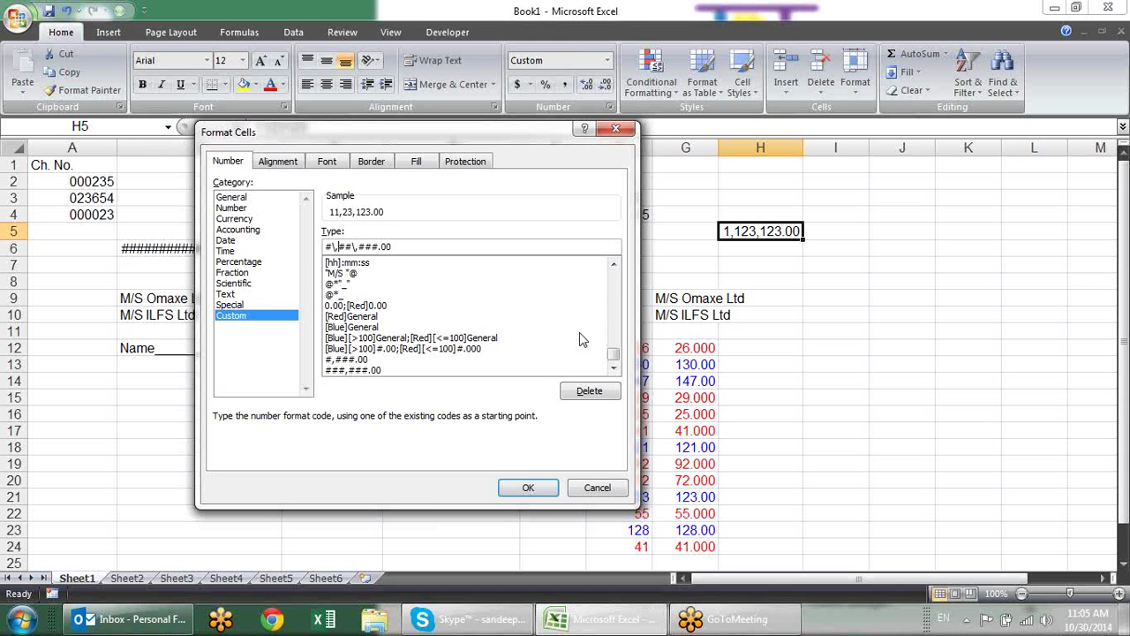
{"action": "left_click", "coordinate": [530, 493]}
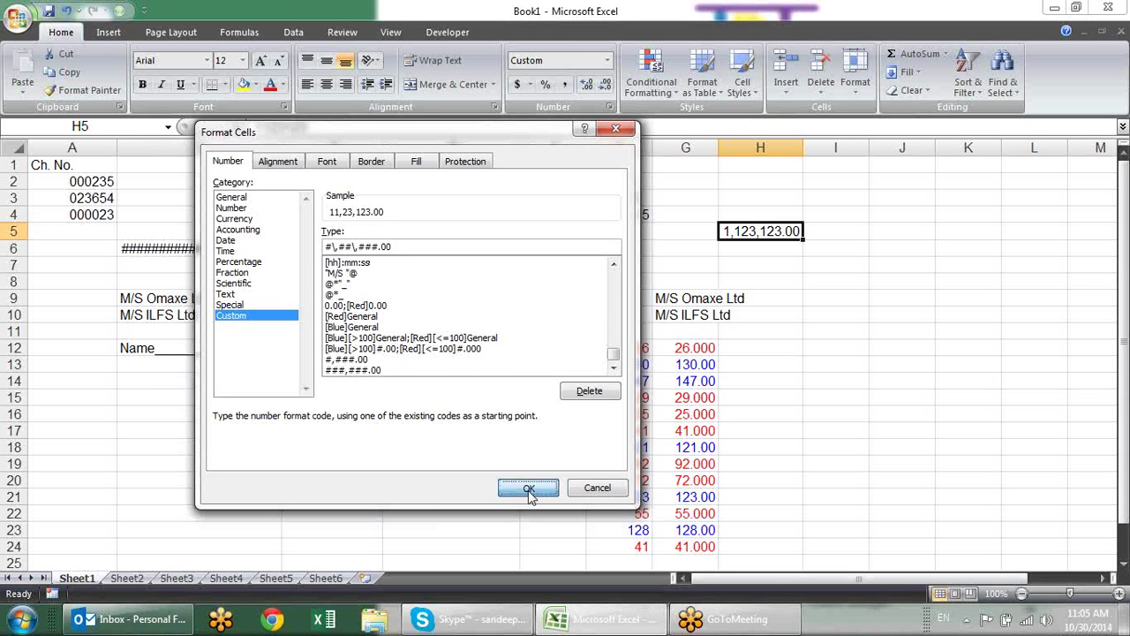
{"action": "left_click", "coordinate": [845, 258]}
{"action": "left_click", "coordinate": [780, 234]}
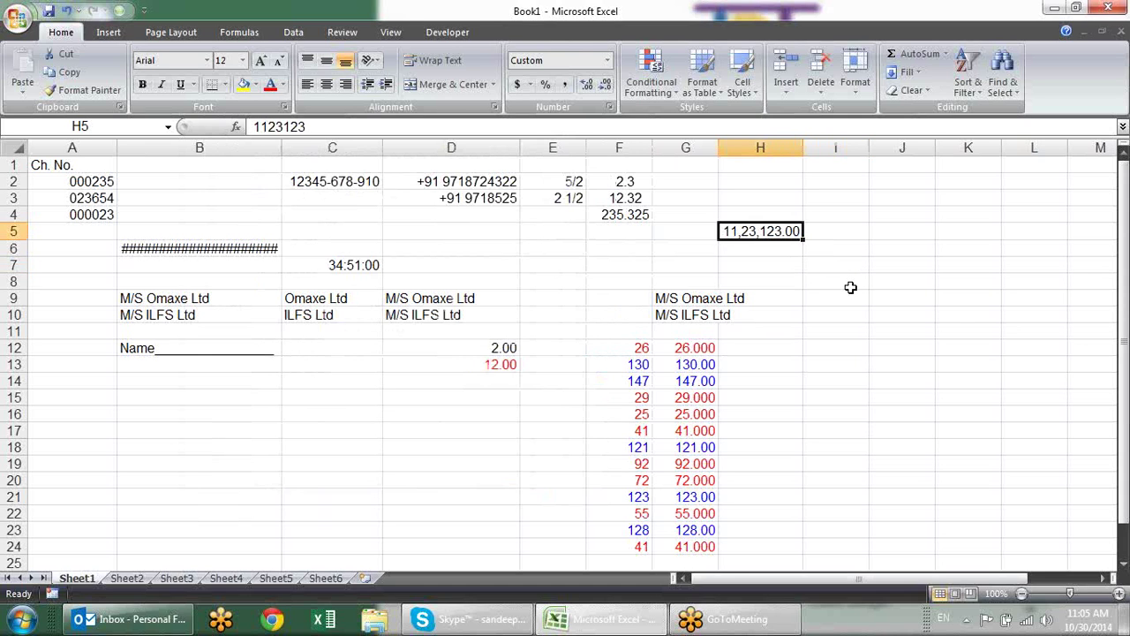
{"action": "left_click", "coordinate": [841, 252]}
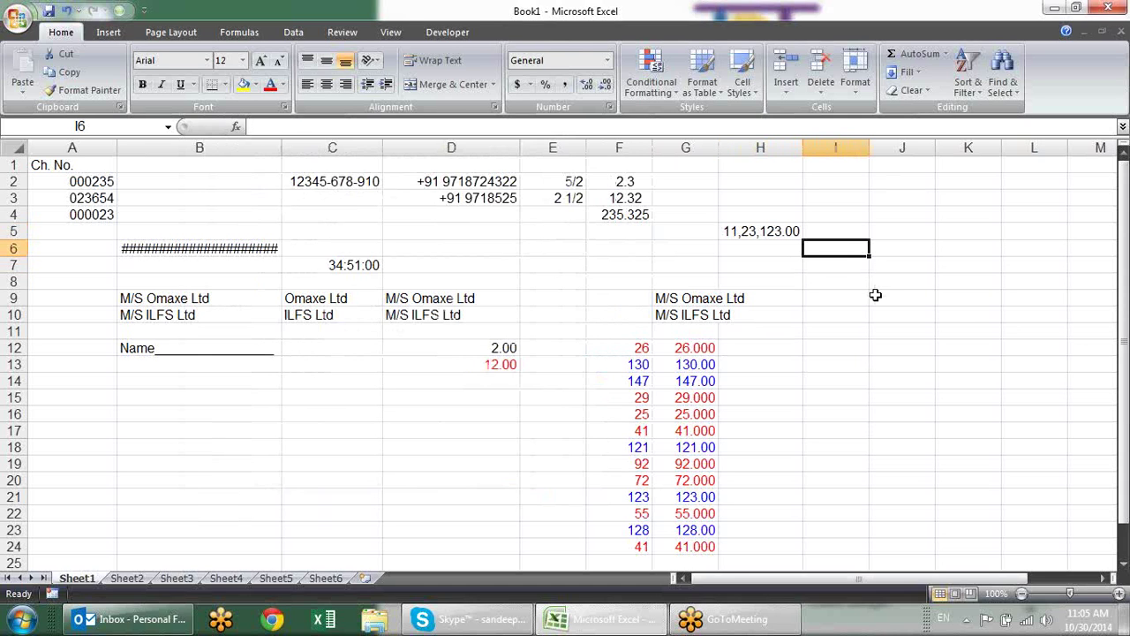
Copy H5 and paste it into C15 as the plain value 1123123.
{"action": "left_click", "coordinate": [774, 235]}
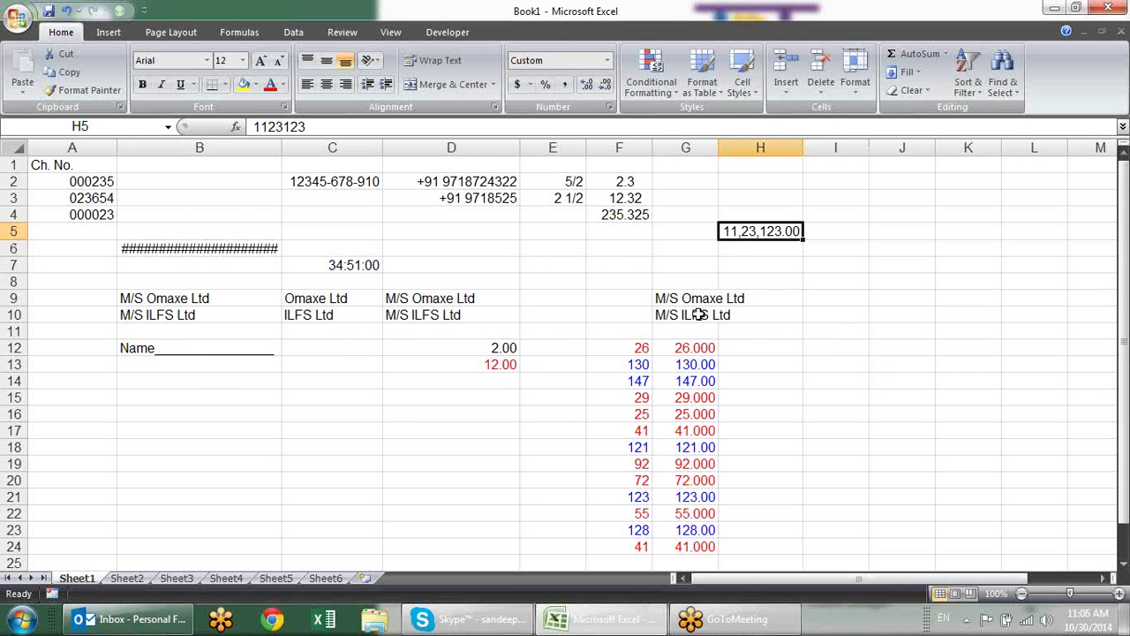
{"action": "key", "text": "ctrl+c"}
{"action": "left_click", "coordinate": [332, 397]}
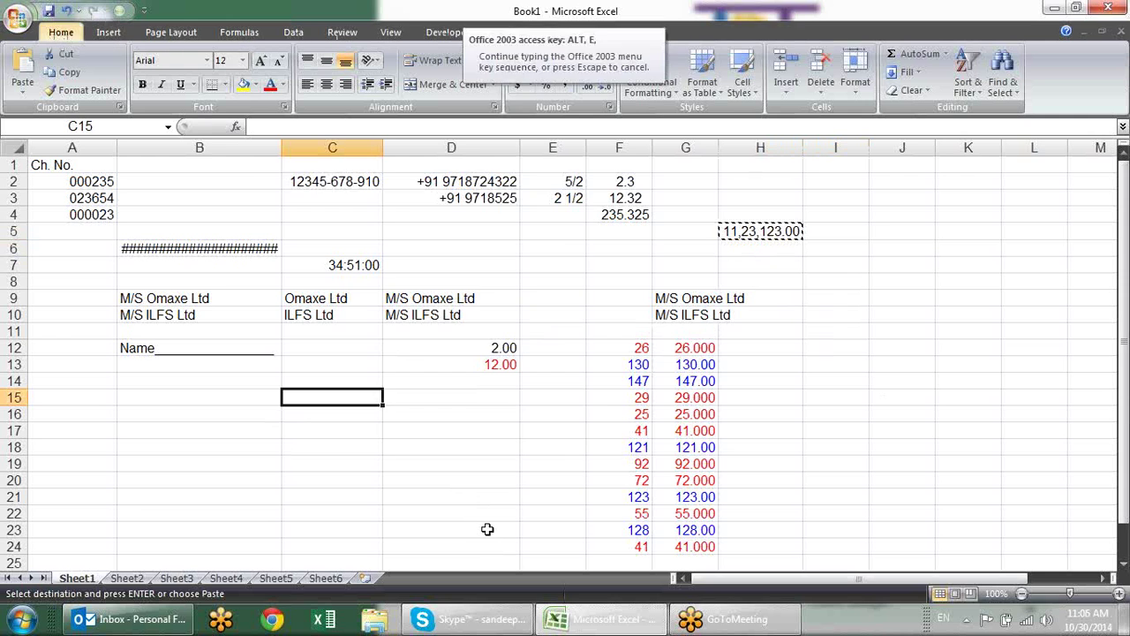
{"action": "key", "text": "alt+e"}
{"action": "key", "text": "s"}
{"action": "key", "text": "v"}
{"action": "key", "text": "Return"}
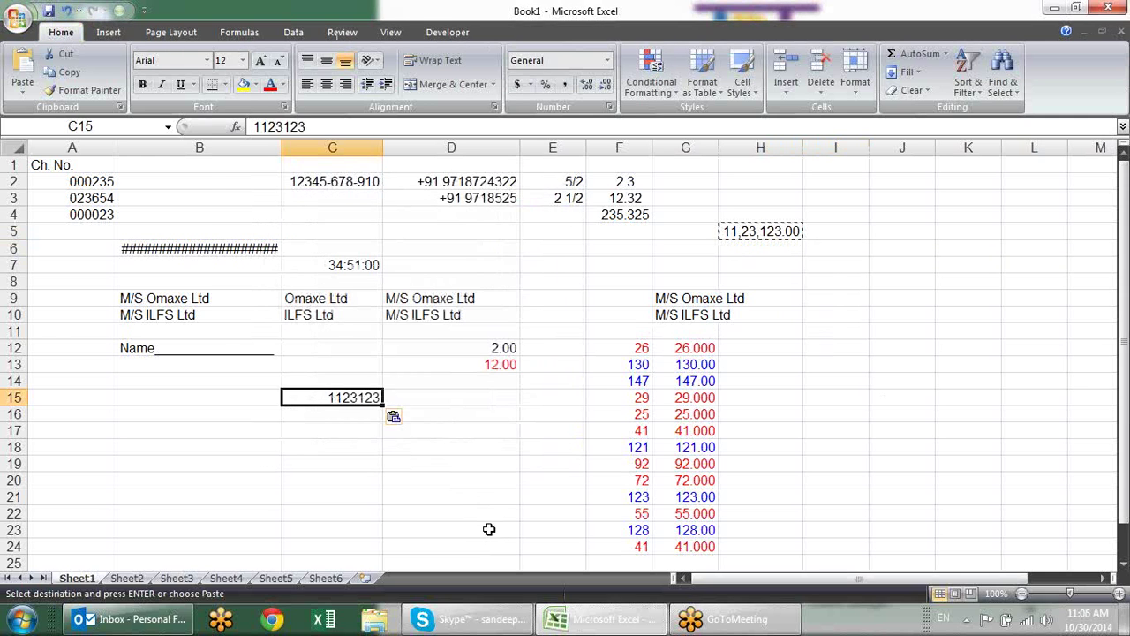
{"action": "key", "text": "Escape"}
Give C15 the custom format #, so it shows 1123 in thousands.
{"action": "key", "text": "ctrl+1"}
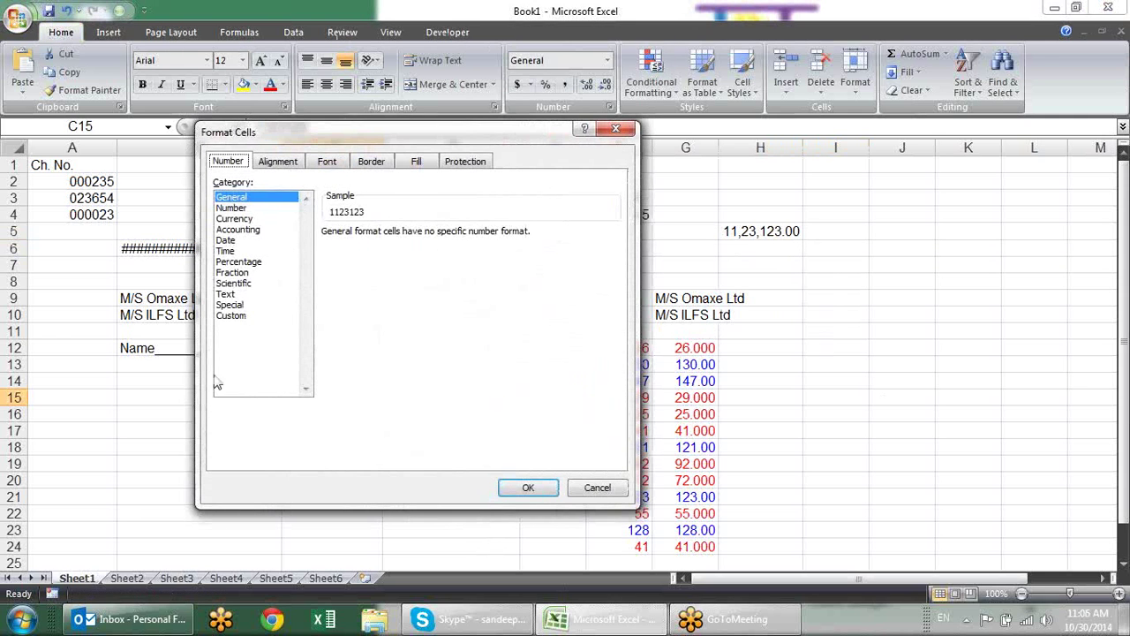
{"action": "left_click", "coordinate": [252, 316]}
{"action": "left_click_drag", "start_coordinate": [318, 143], "coordinate": [581, 184]}
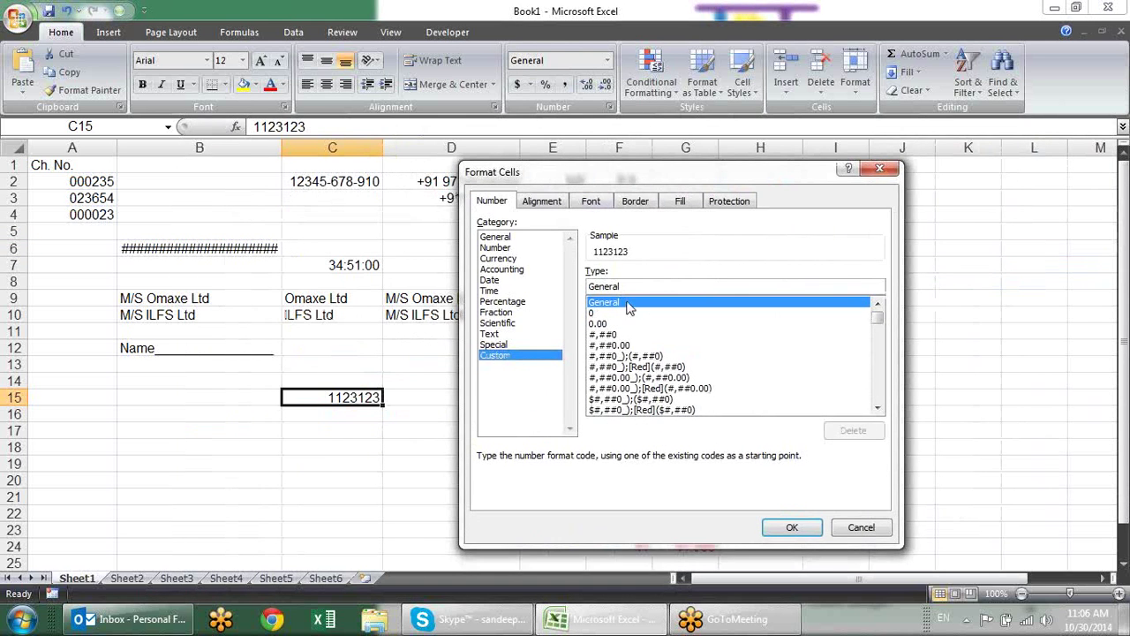
{"action": "left_click_drag", "start_coordinate": [641, 283], "coordinate": [512, 276]}
{"action": "type", "text": "#"}
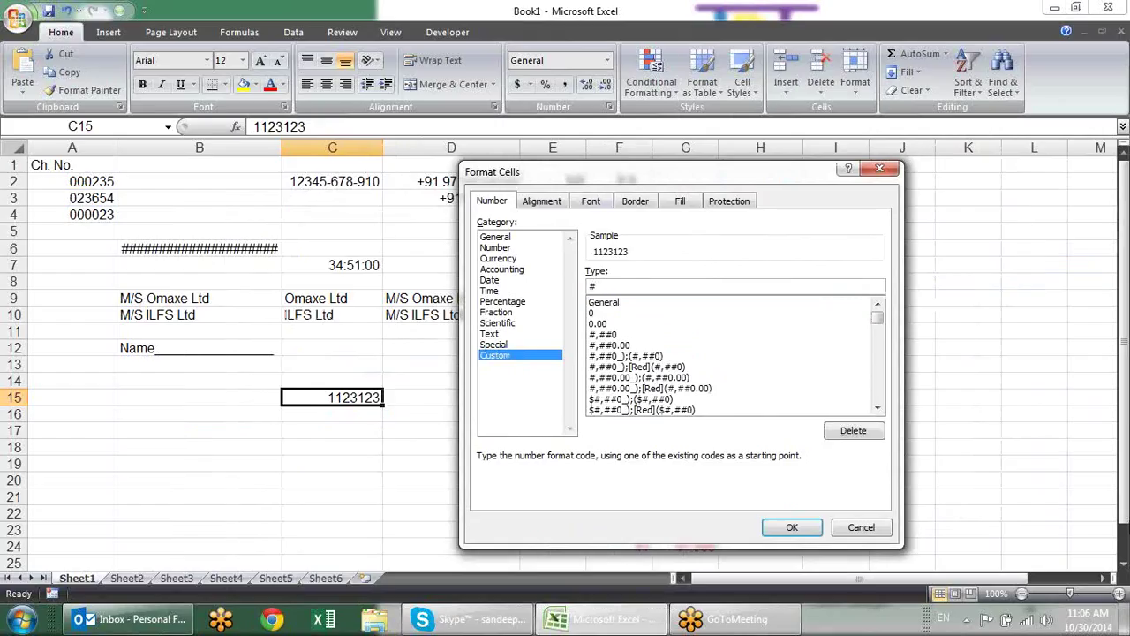
{"action": "type", "text": ","}
{"action": "key", "text": "Return"}
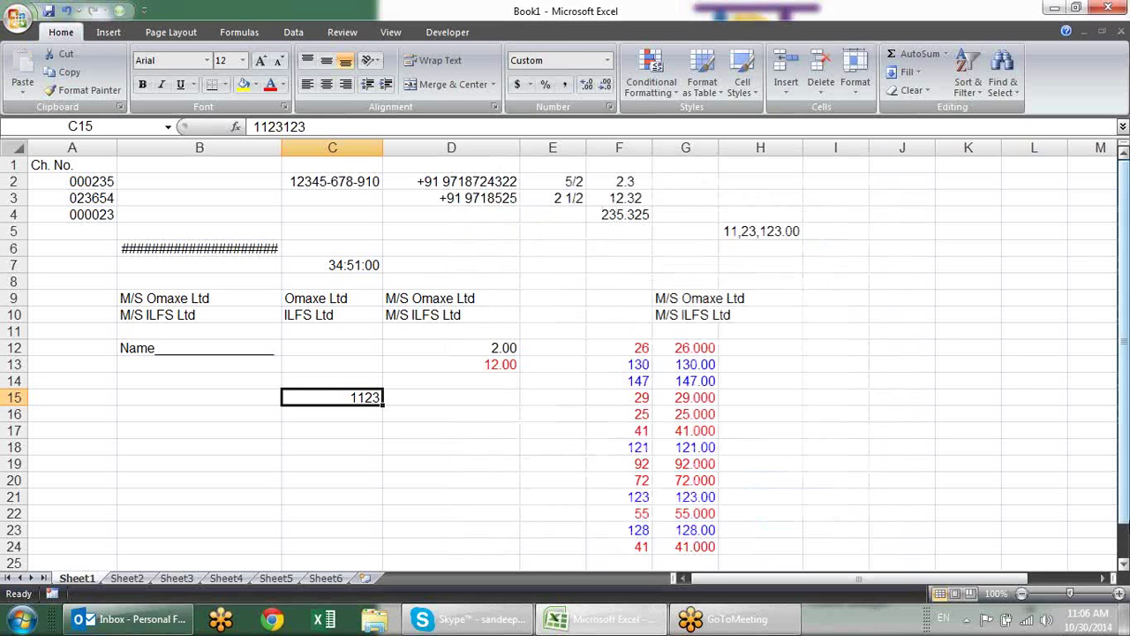
Extend the format to #,, then add .00 so C15 reads 1.12 in millions.
{"action": "key", "text": "ctrl+1"}
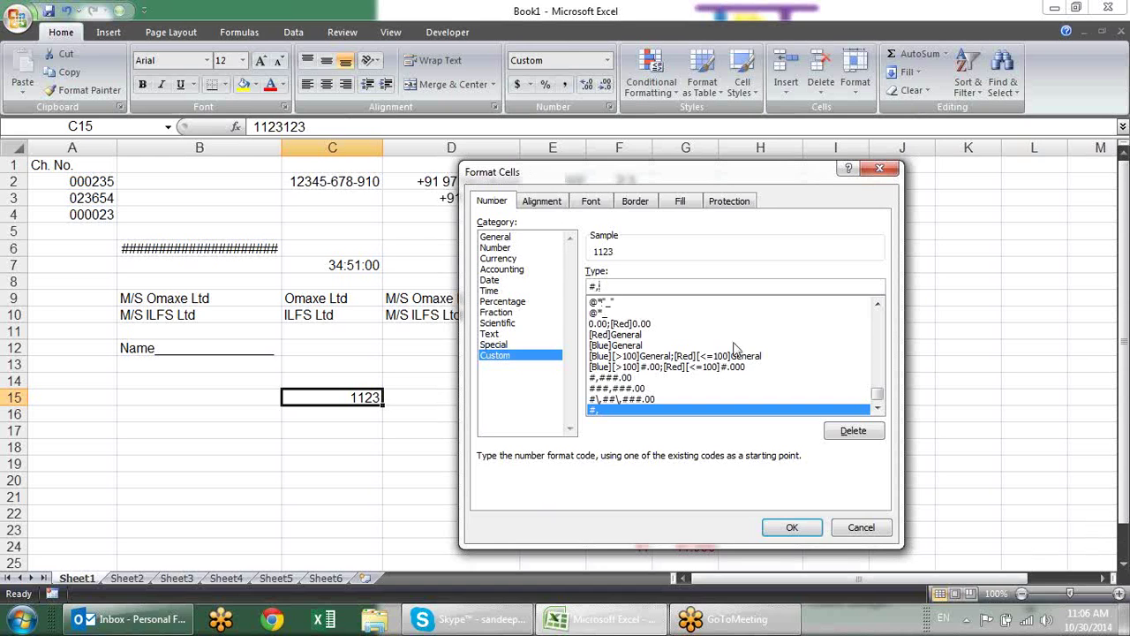
{"action": "type", "text": ","}
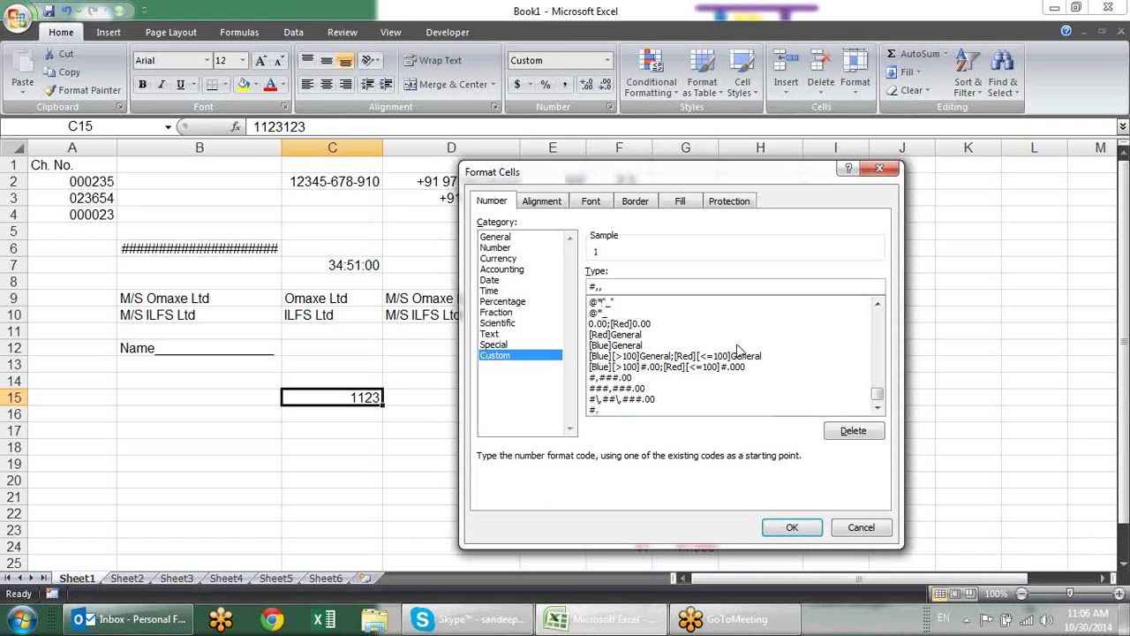
{"action": "key", "text": "Return"}
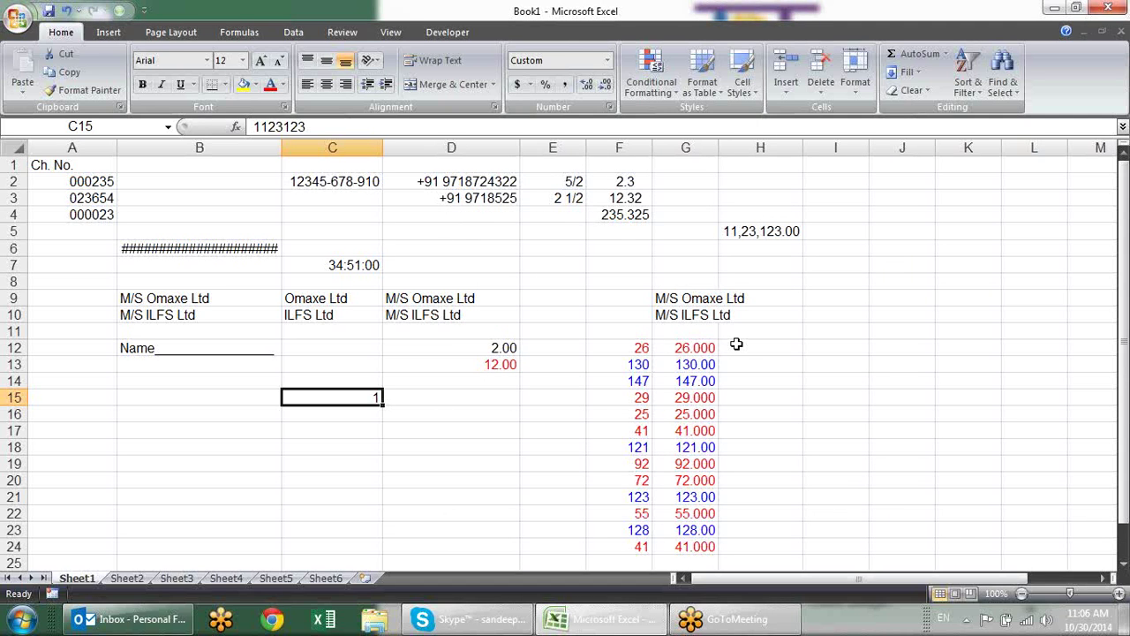
{"action": "key", "text": "ctrl+1"}
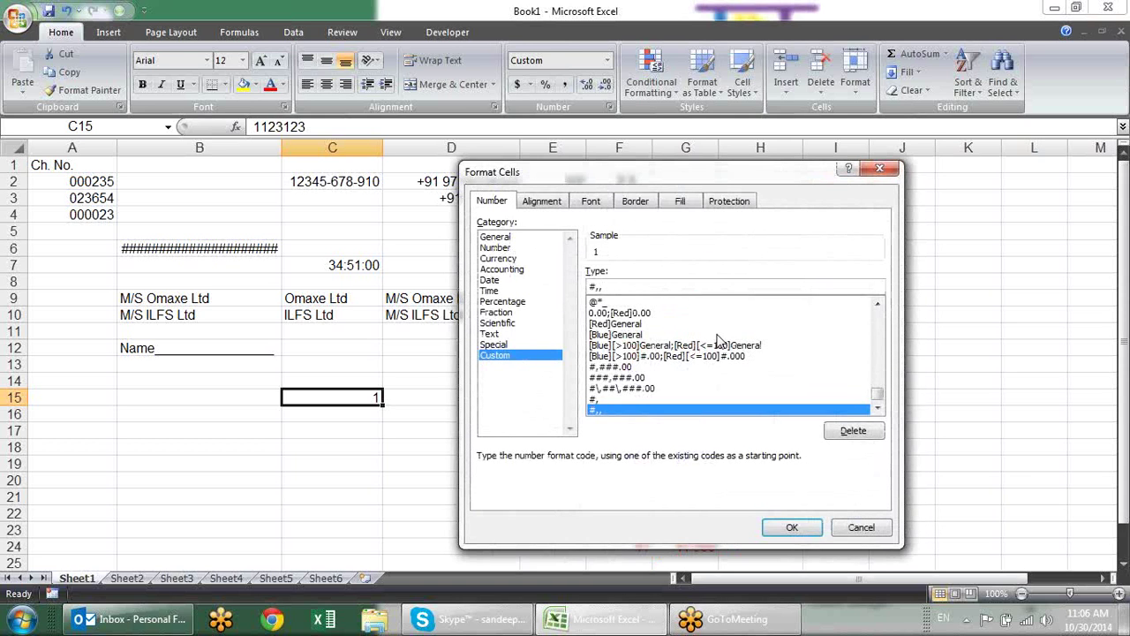
{"action": "type", "text": ".00"}
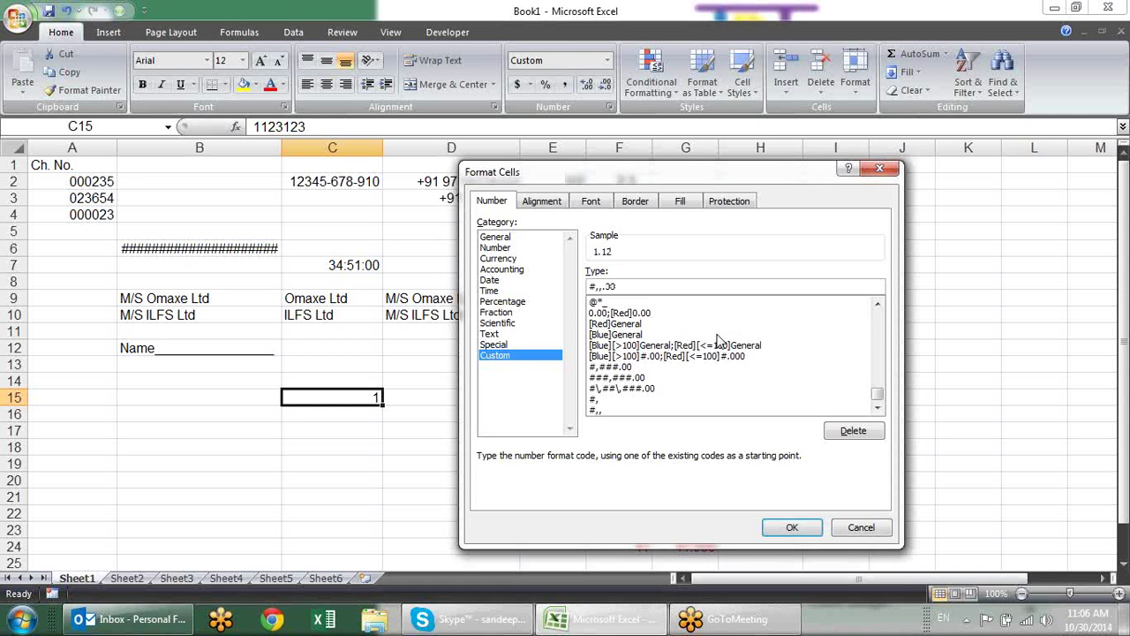
{"action": "key", "text": "Return"}
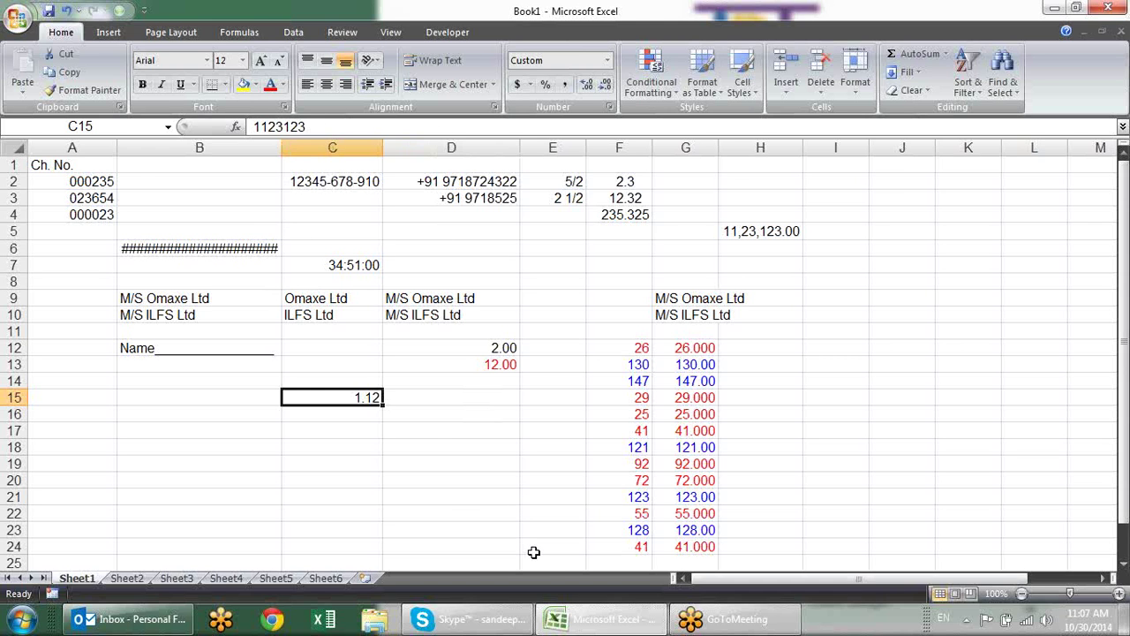
{"action": "key", "text": "ctrl+1"}
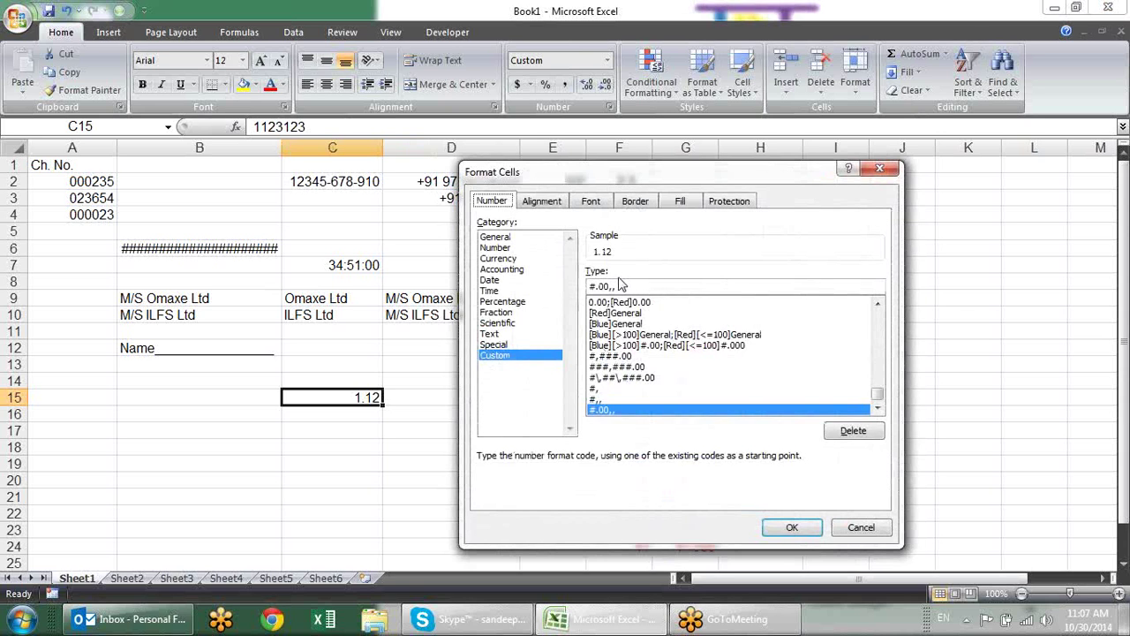
{"action": "left_click", "coordinate": [624, 286]}
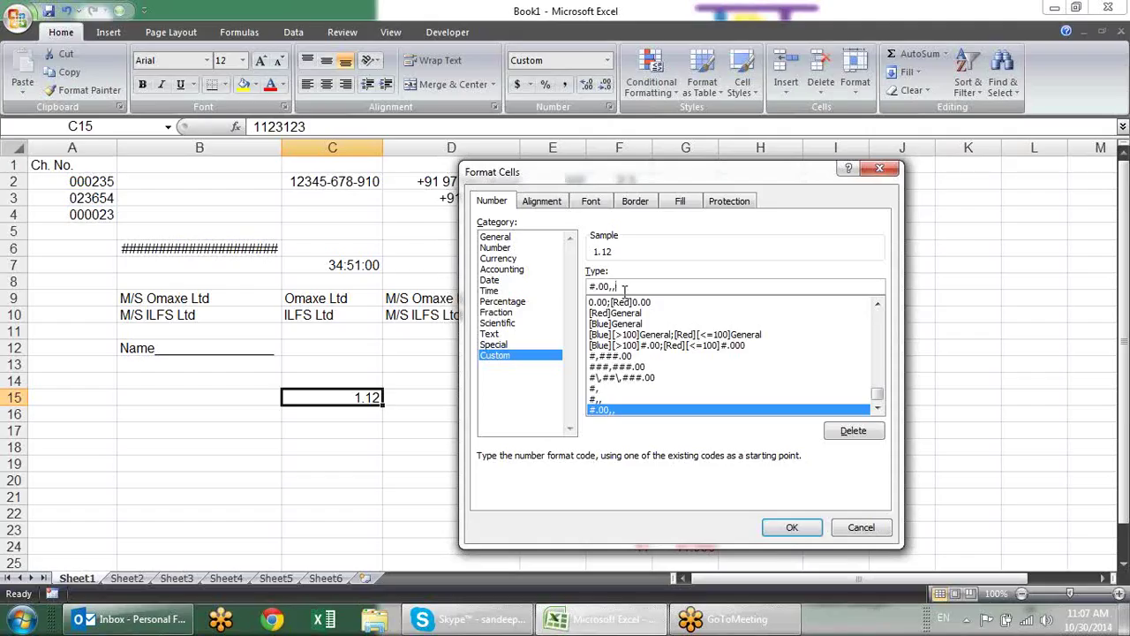
Apply the custom code #.00,, so C15's 1123123 displays as 1.12 in millions.
{"action": "type", "text": ","}
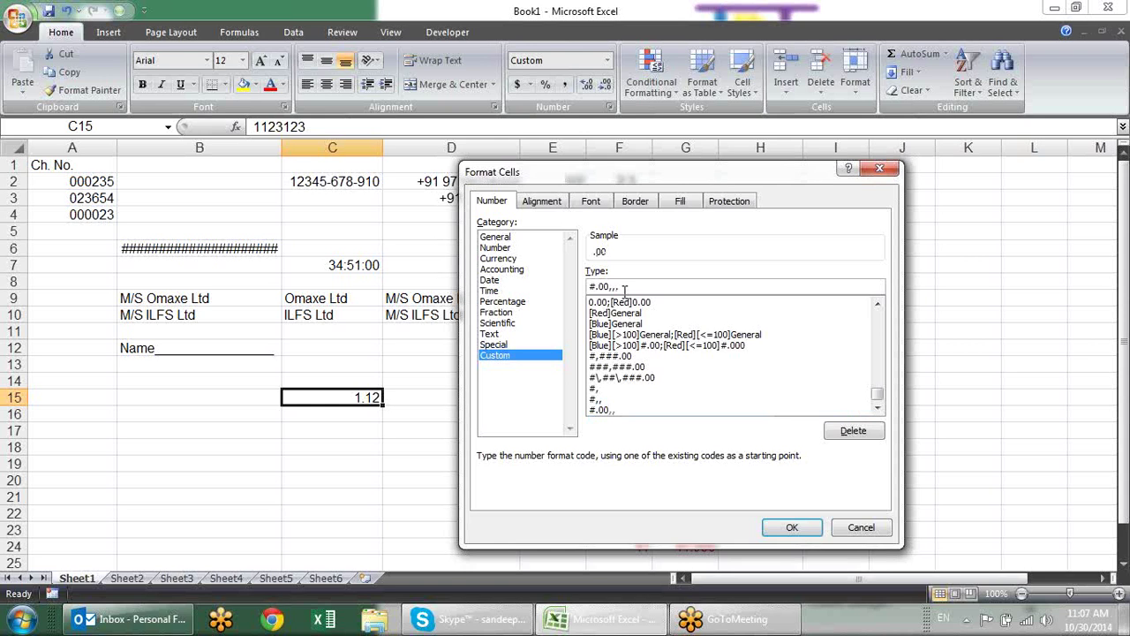
{"action": "key", "text": "BackSpace"}
{"action": "left_click", "coordinate": [793, 527]}
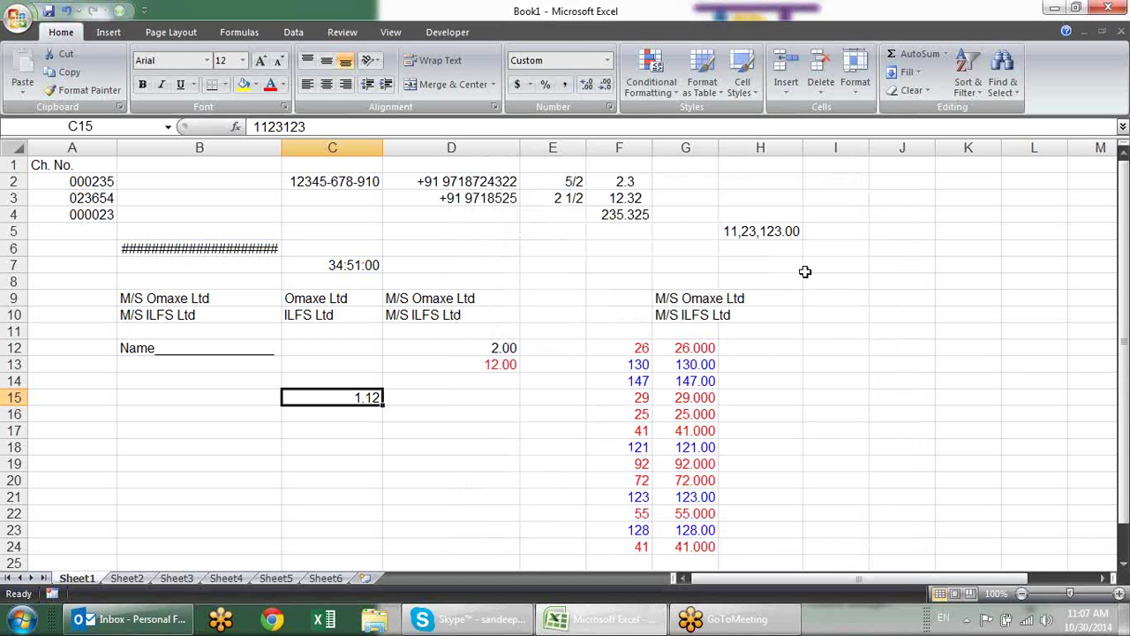
Keep H5's existing #\,##\,###.00 custom number format unchanged.
{"action": "left_click", "coordinate": [781, 232]}
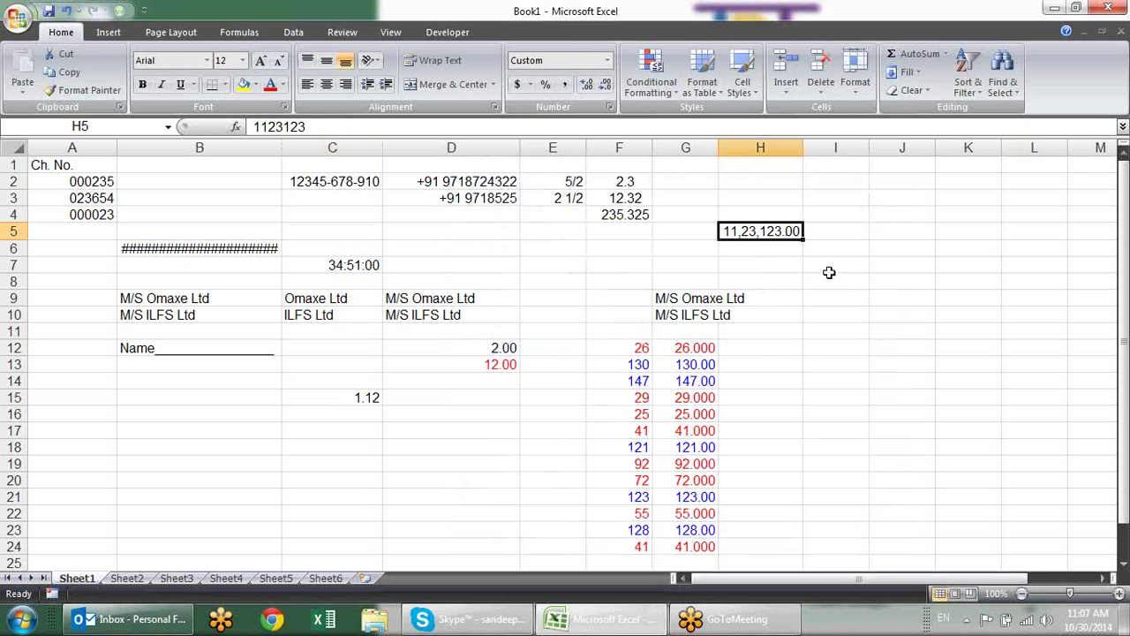
{"action": "key", "text": "ctrl+1"}
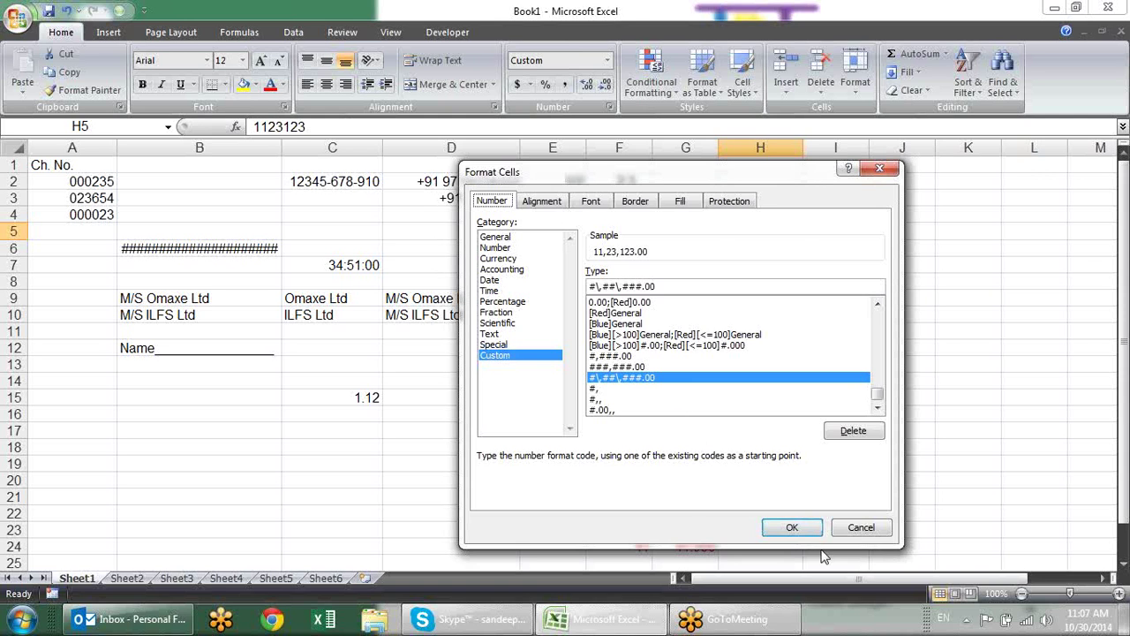
{"action": "left_click", "coordinate": [792, 527]}
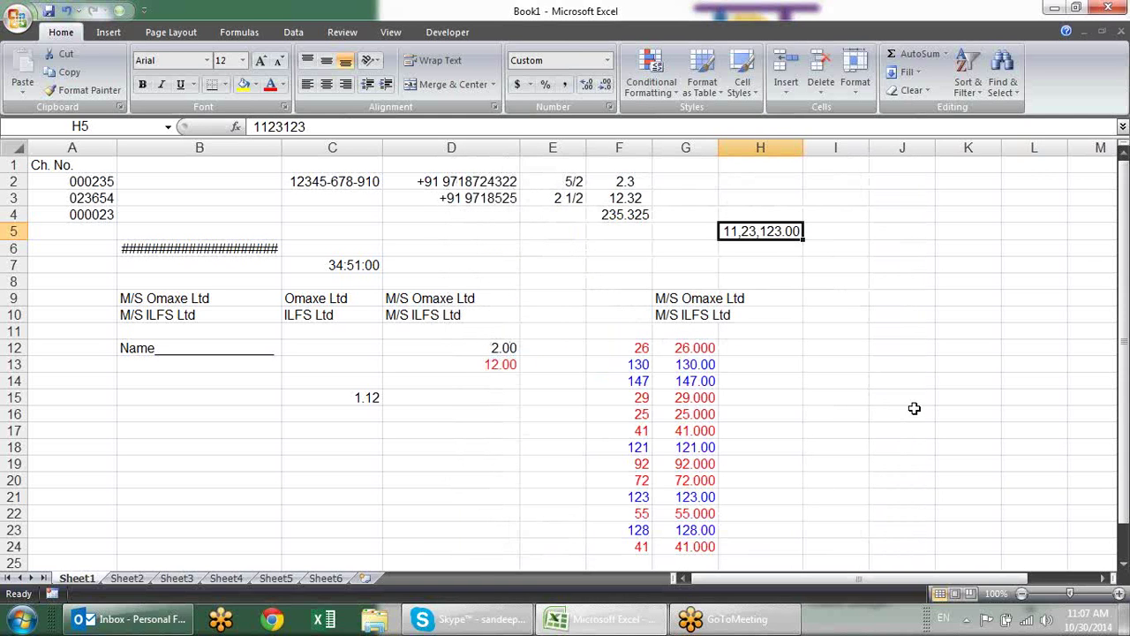
Enter 1230 in H5, see it display as ,1,230.00, and reopen its number format.
{"action": "type", "text": "1,230"}
{"action": "key", "text": "Return"}
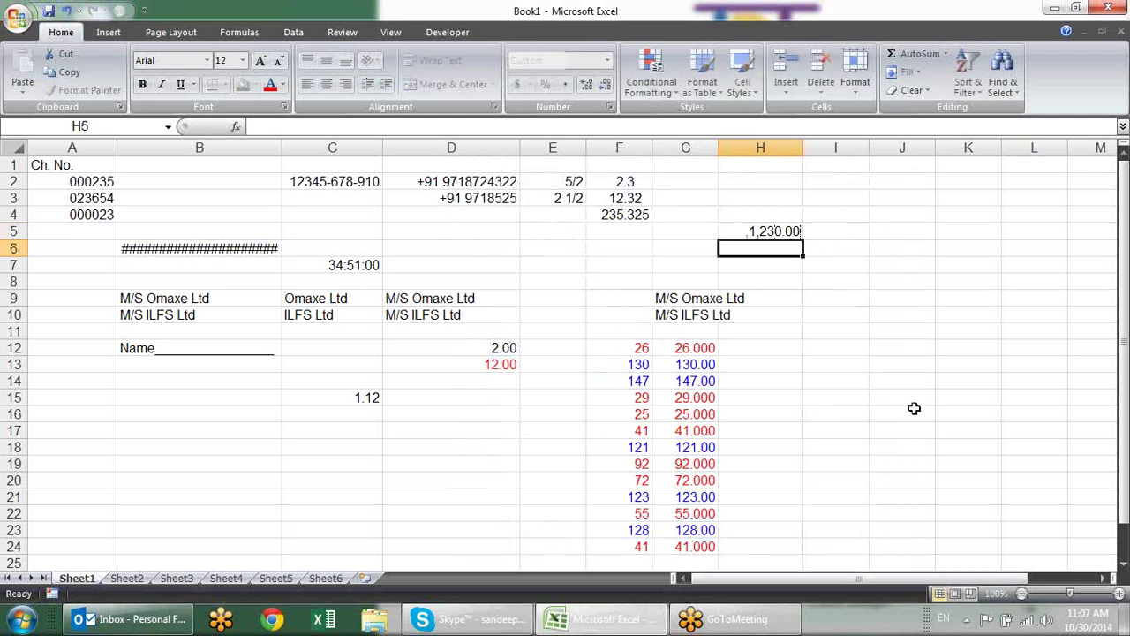
{"action": "left_click", "coordinate": [820, 281]}
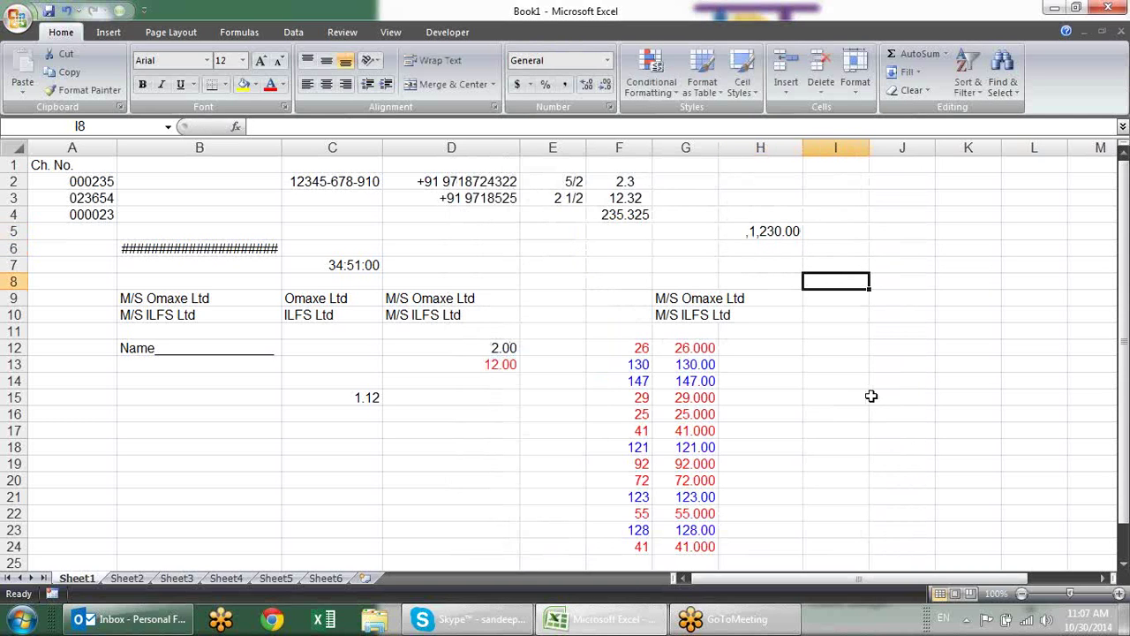
{"action": "left_click", "coordinate": [794, 231]}
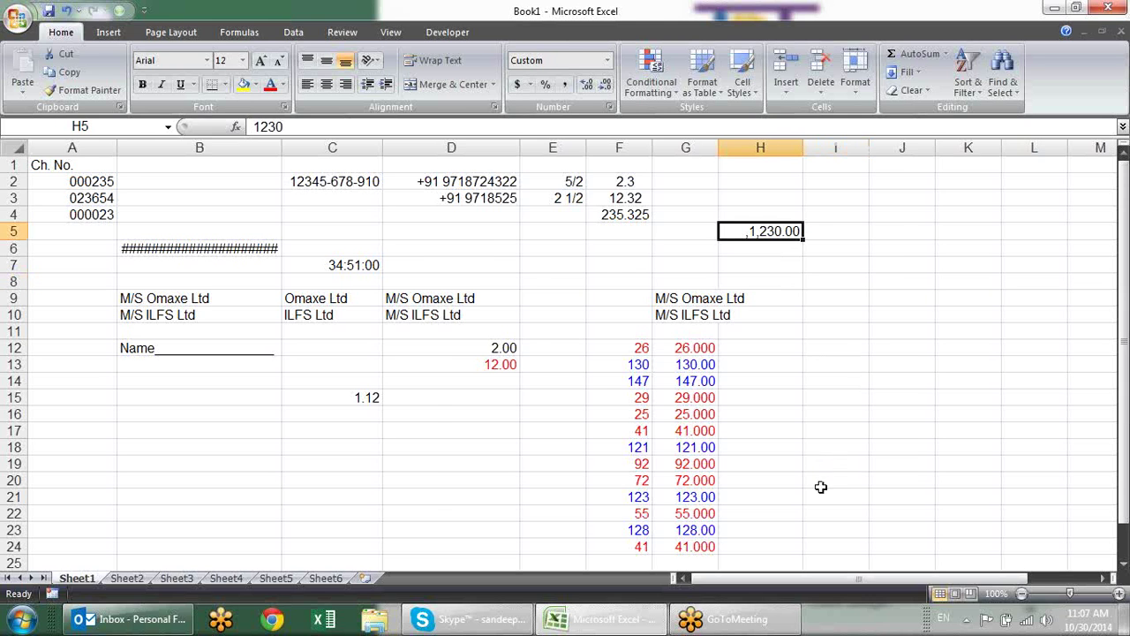
{"action": "key", "text": "ctrl+1"}
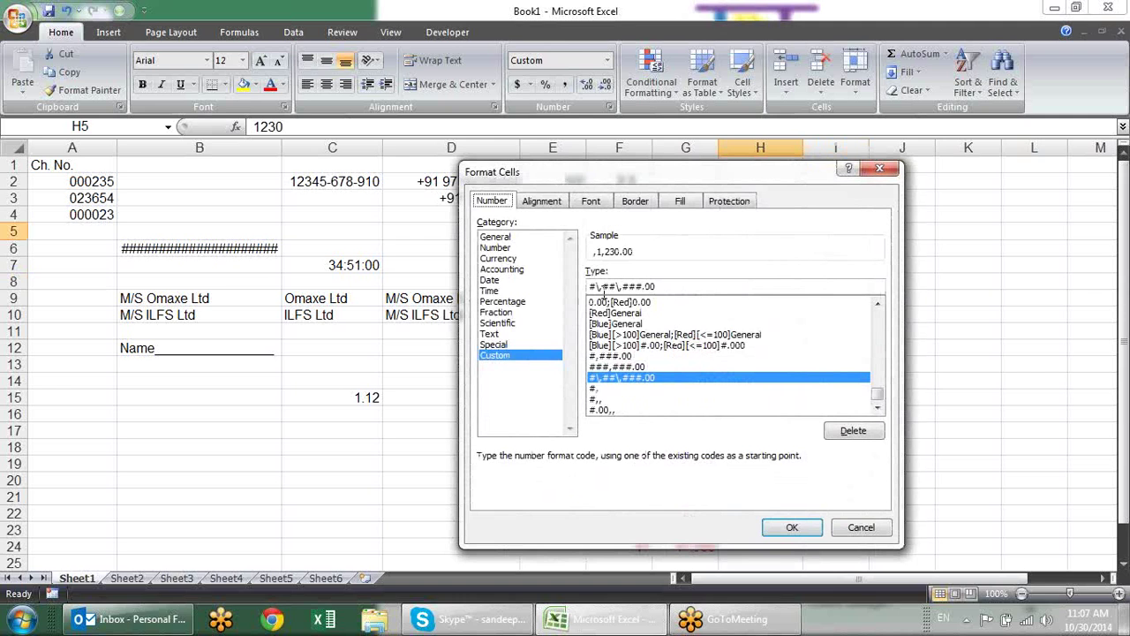
Change H5's code to [>=100000]#\,##\,###.00;#,###.00 so 1230 shows as 1,230.00.
{"action": "left_click", "coordinate": [591, 288]}
{"action": "type", "text": "[>100"}
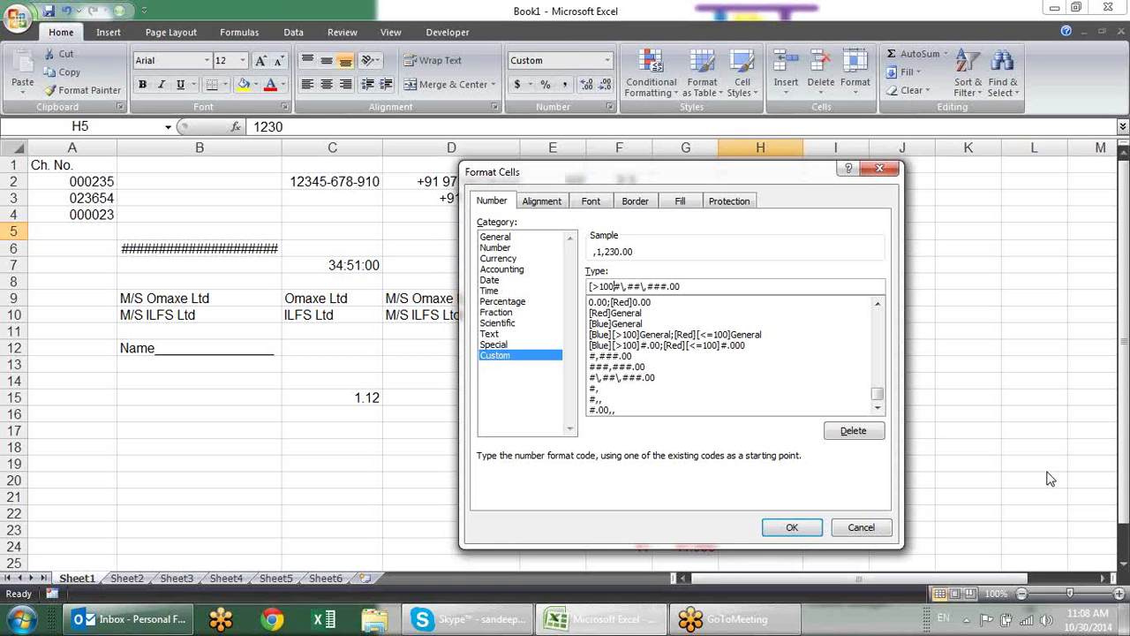
{"action": "left_click", "coordinate": [601, 287]}
{"action": "type", "text": "=1"}
{"action": "type", "text": "00"}
{"action": "type", "text": "000]"}
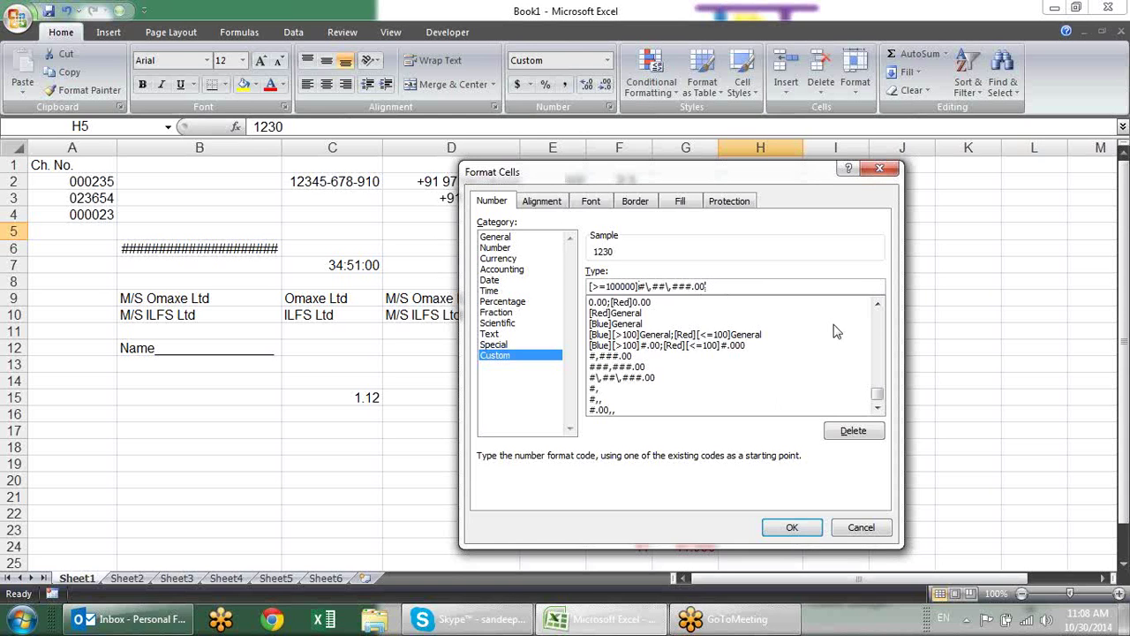
{"action": "type", "text": ";"}
{"action": "type", "text": "#,m"}
{"action": "type", "text": "###"}
{"action": "type", "text": ".00"}
{"action": "type", "text": ";"}
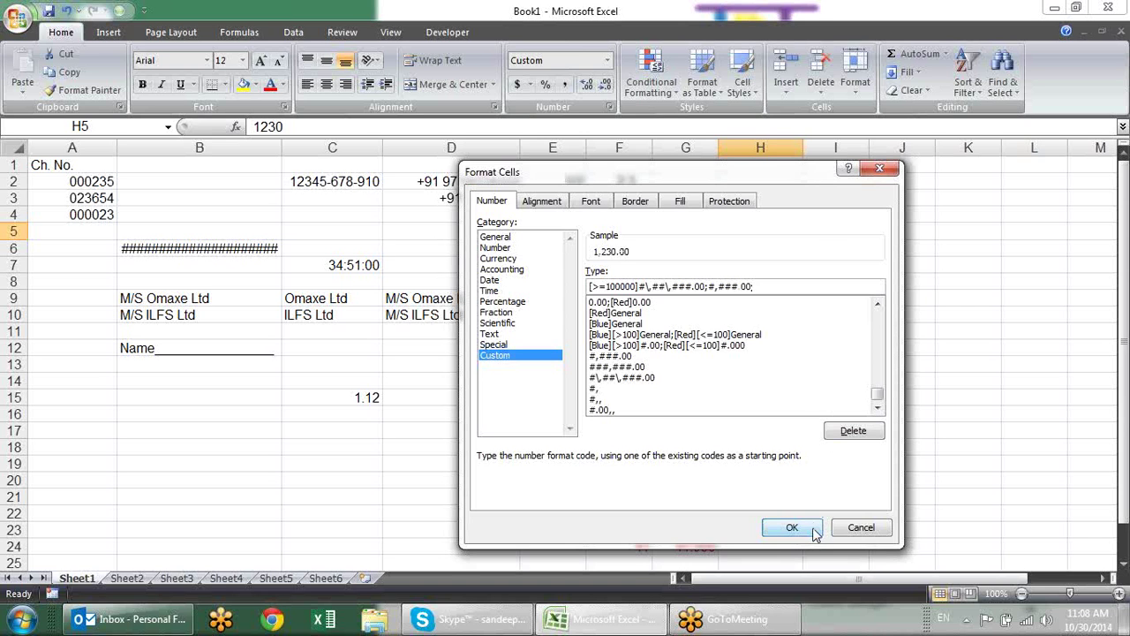
{"action": "left_click", "coordinate": [792, 528]}
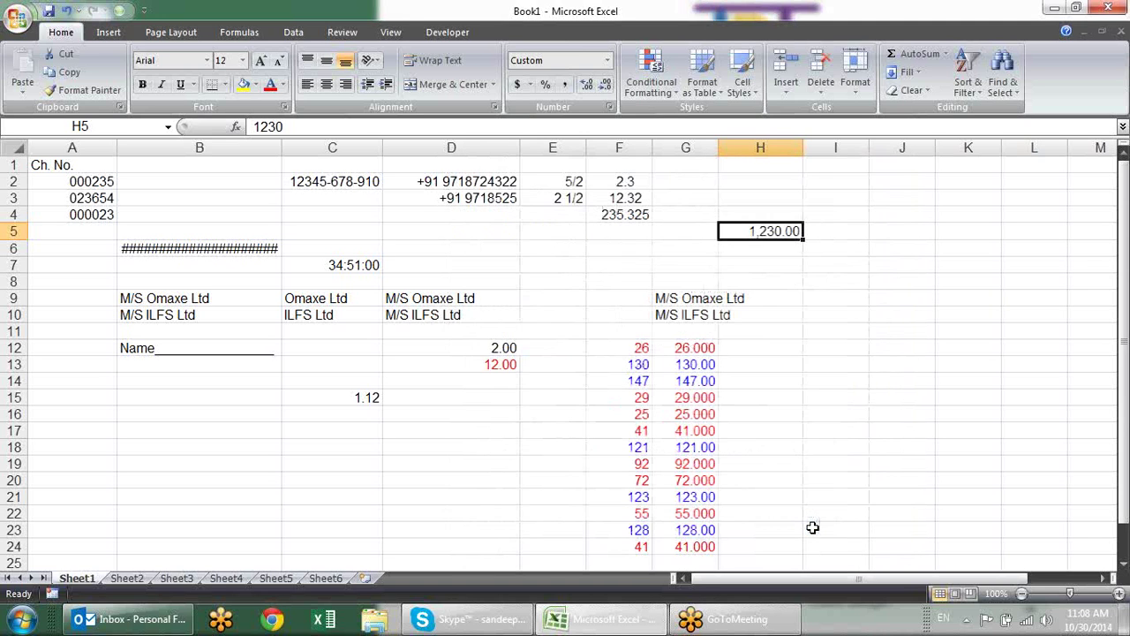
Test H5's conditional format with the values 12 and 123123.
{"action": "left_click", "coordinate": [824, 282]}
{"action": "left_click", "coordinate": [794, 233]}
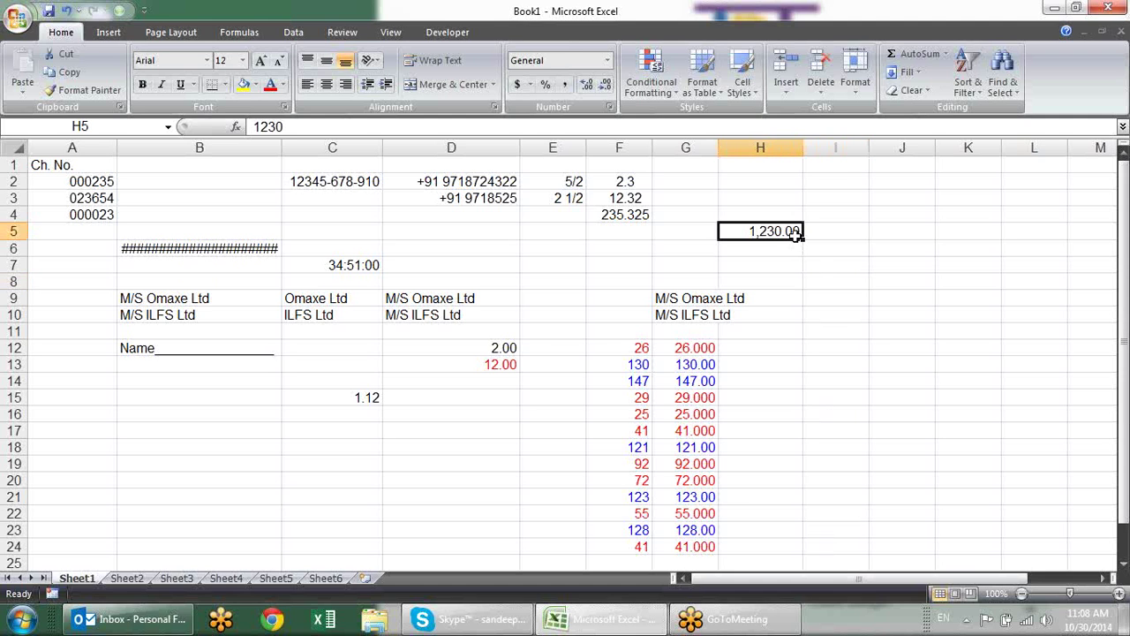
{"action": "type", "text": "12"}
{"action": "key", "text": "Return"}
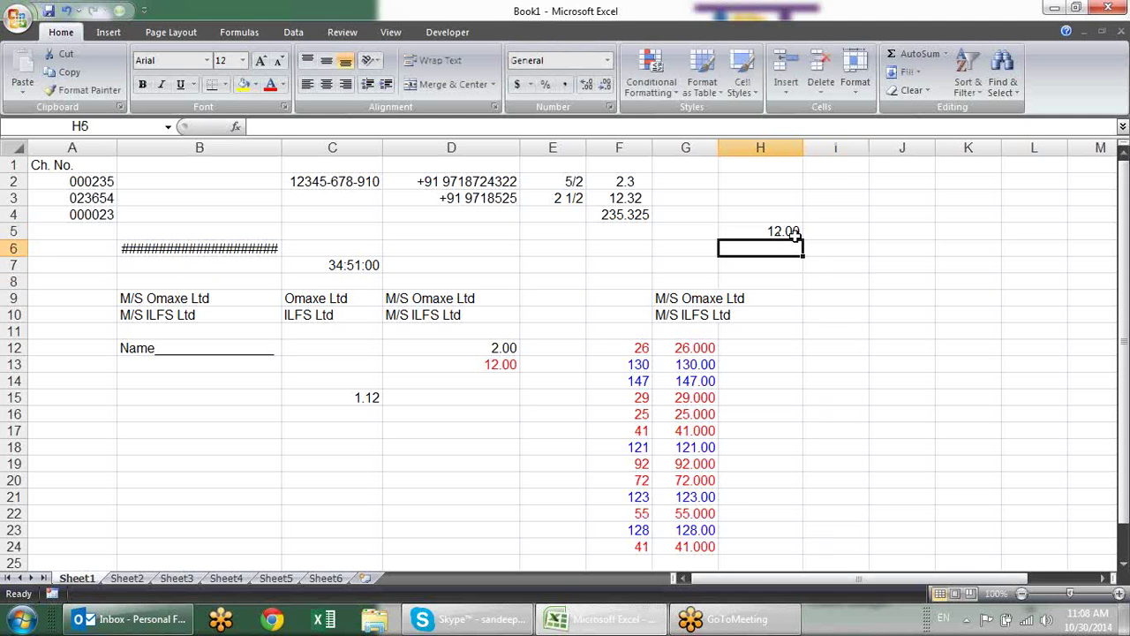
{"action": "left_click", "coordinate": [794, 232]}
{"action": "type", "text": "123123"}
{"action": "key", "text": "Return"}
Enter 1123123 in H5, showing 11,23,123.00, and reopen its number format.
{"action": "left_click", "coordinate": [794, 232]}
{"action": "type", "text": "11,"}
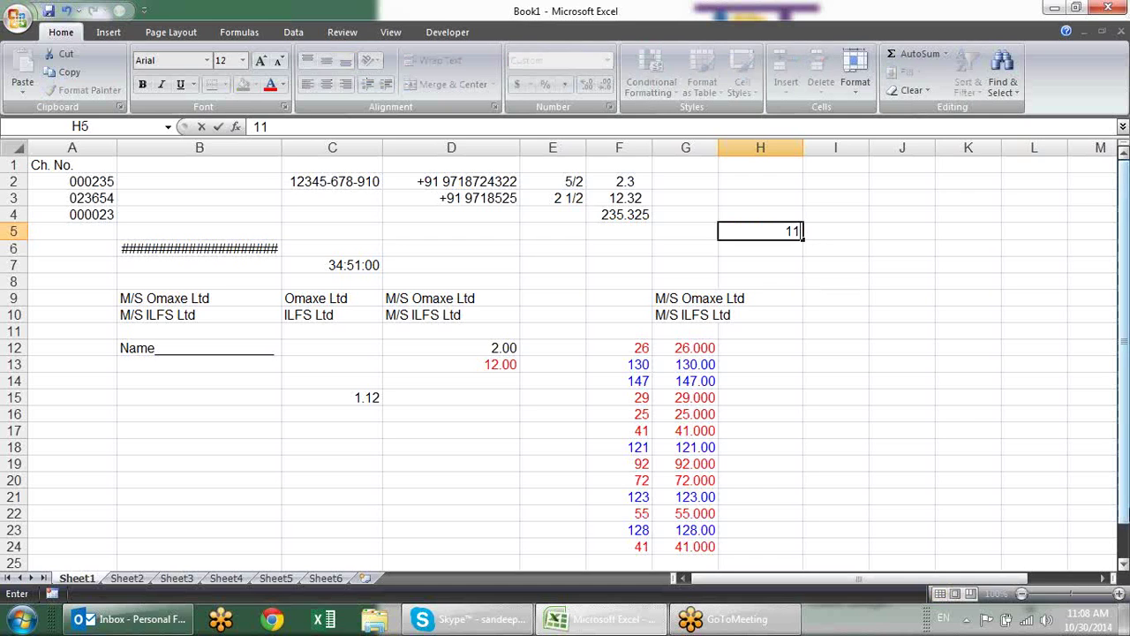
{"action": "type", "text": "23,123"}
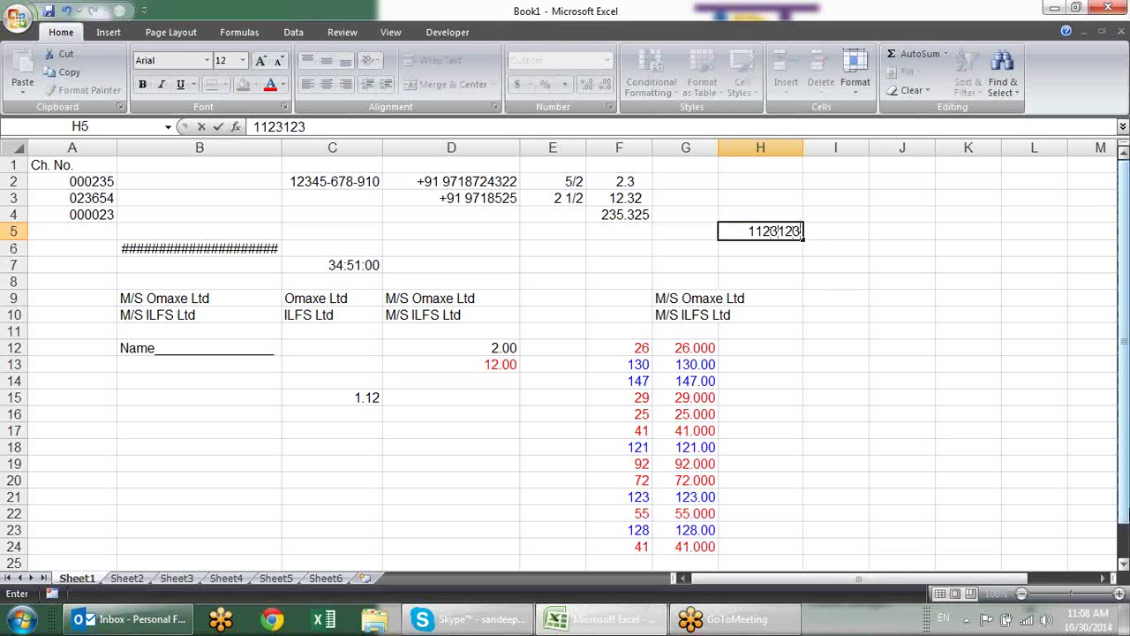
{"action": "key", "text": "Return"}
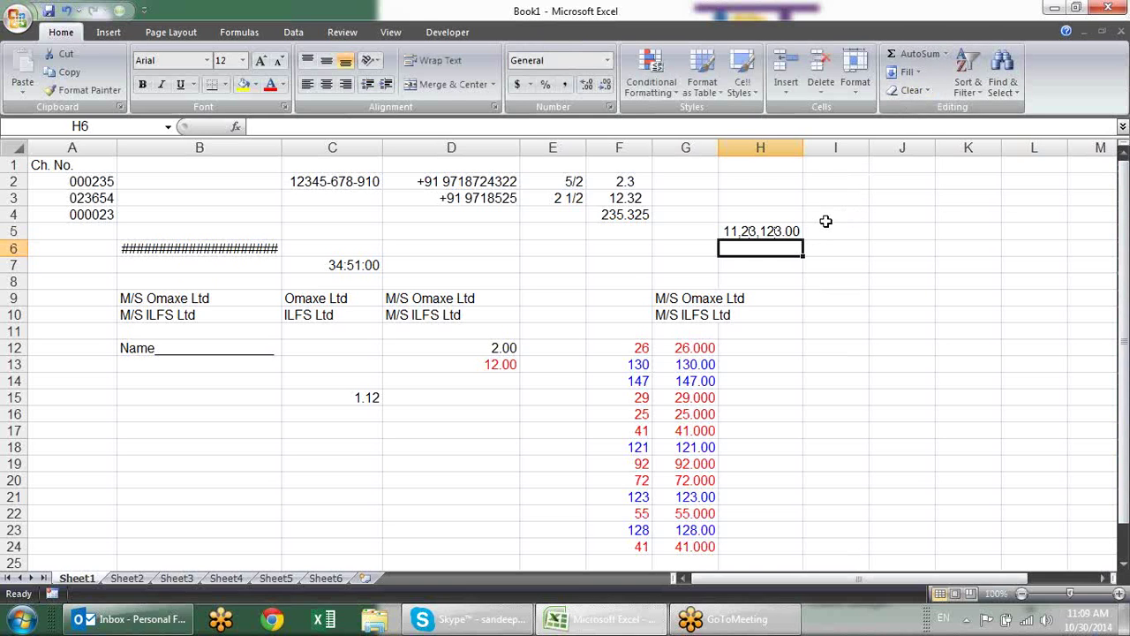
{"action": "left_click", "coordinate": [797, 231]}
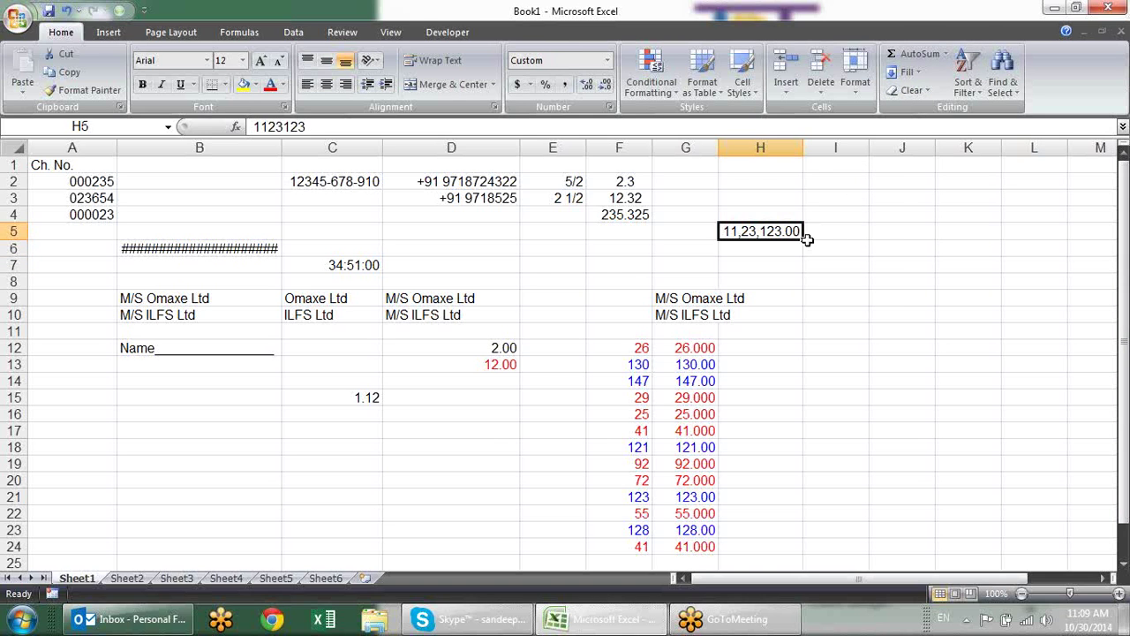
{"action": "key", "text": "ctrl+1"}
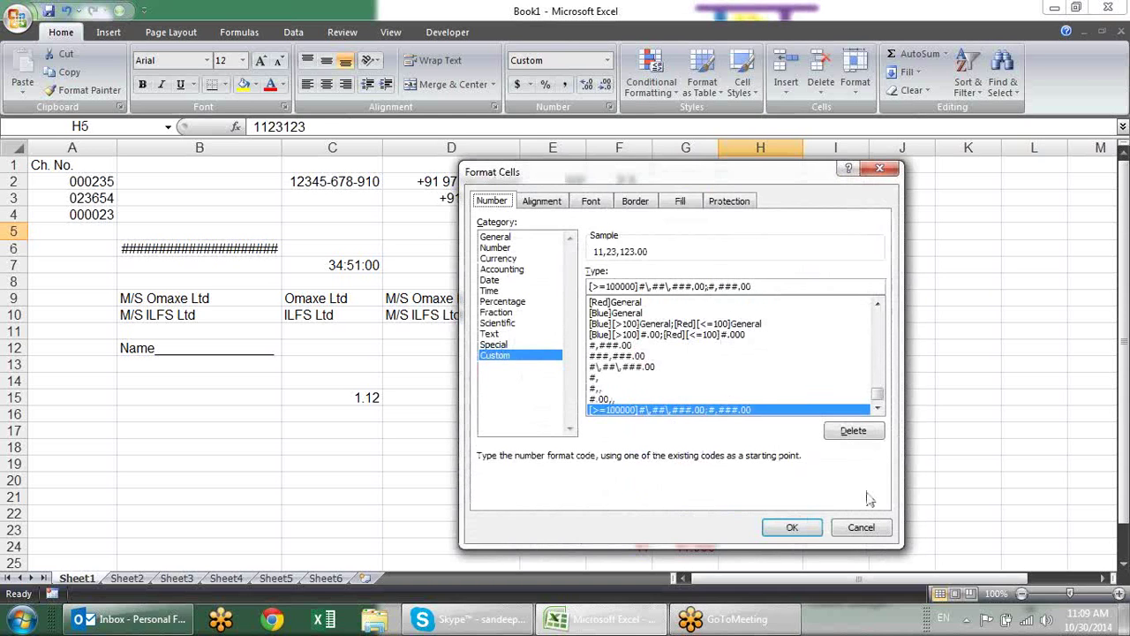
Close Format Cells keeping H5 at 11,23,123.00, glance at I12's format, then launch Excel Help.
{"action": "left_click", "coordinate": [795, 527]}
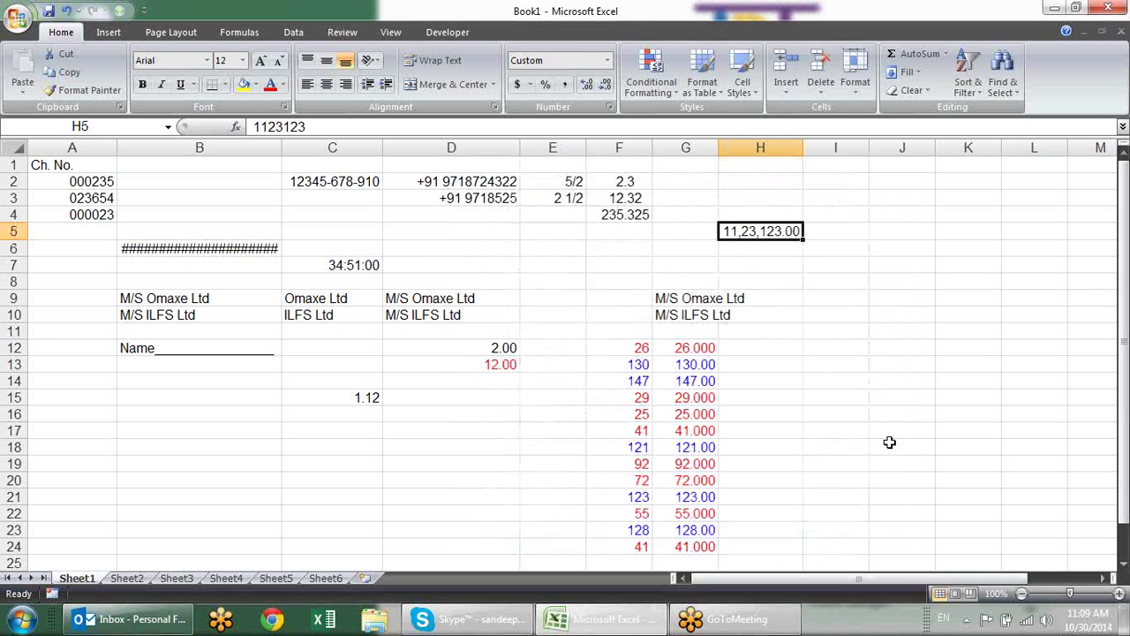
{"action": "left_click", "coordinate": [855, 350]}
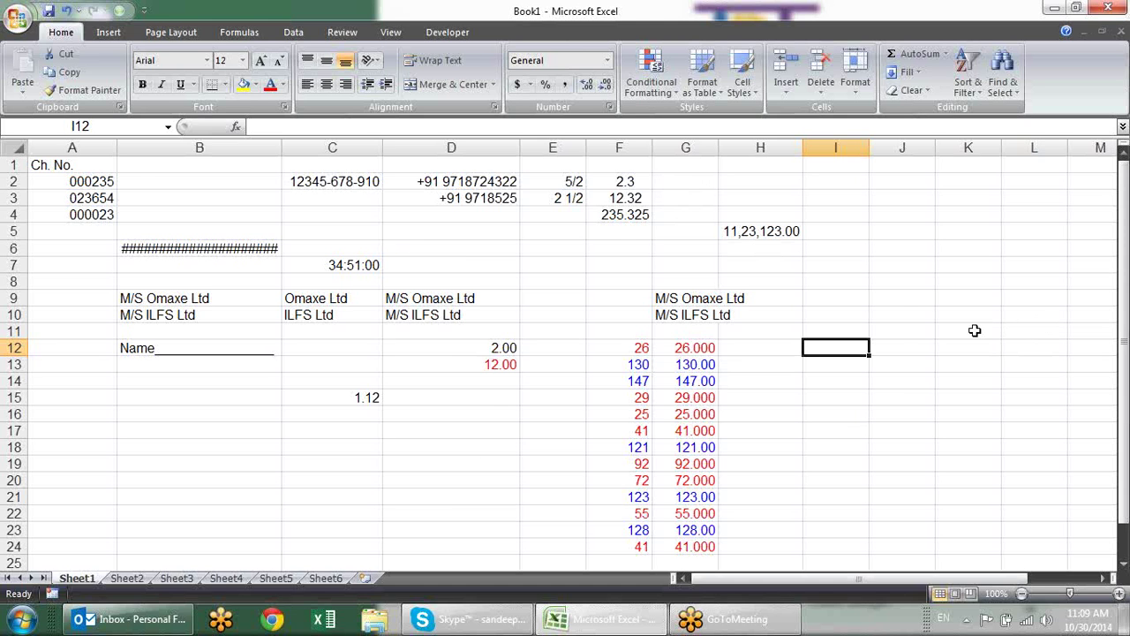
{"action": "key", "text": "ctrl+1"}
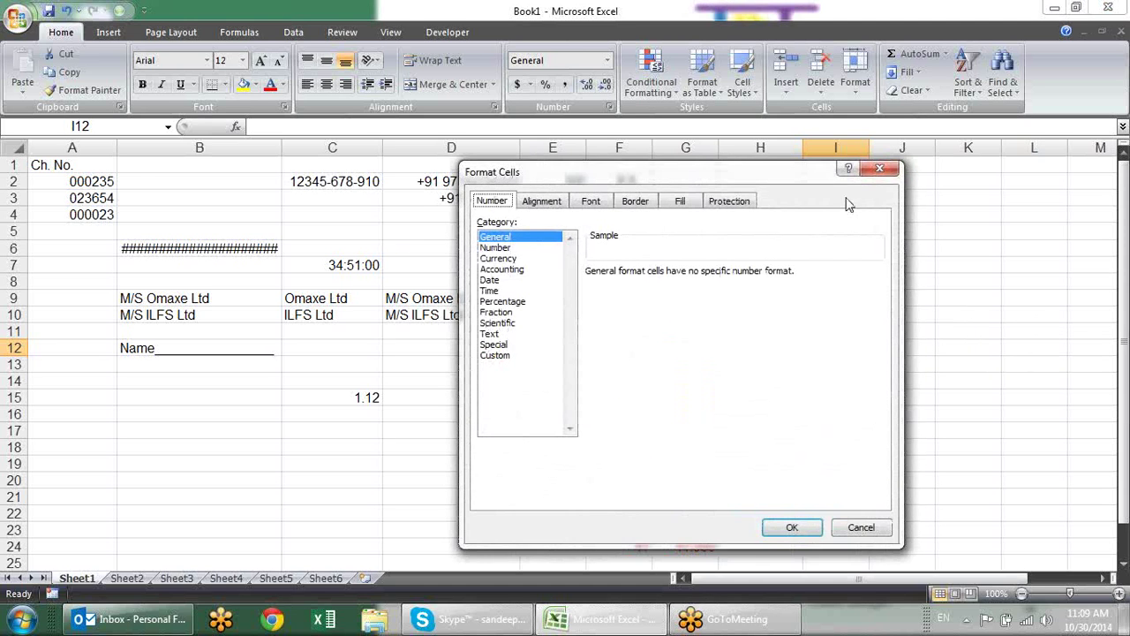
{"action": "key", "text": "Escape"}
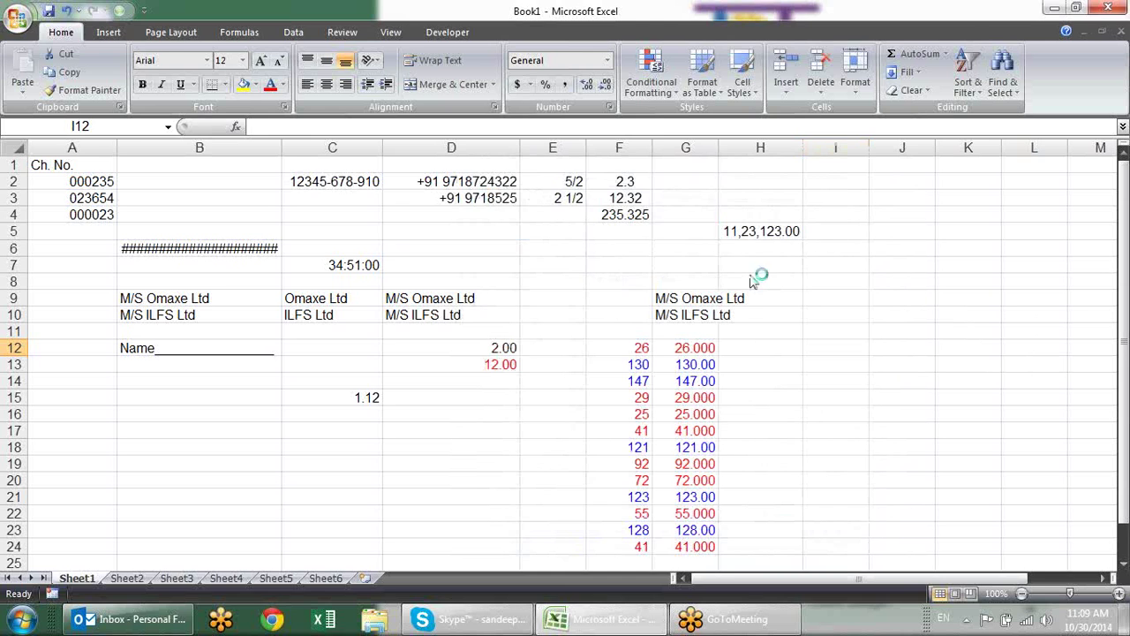
{"action": "key", "text": "F1"}
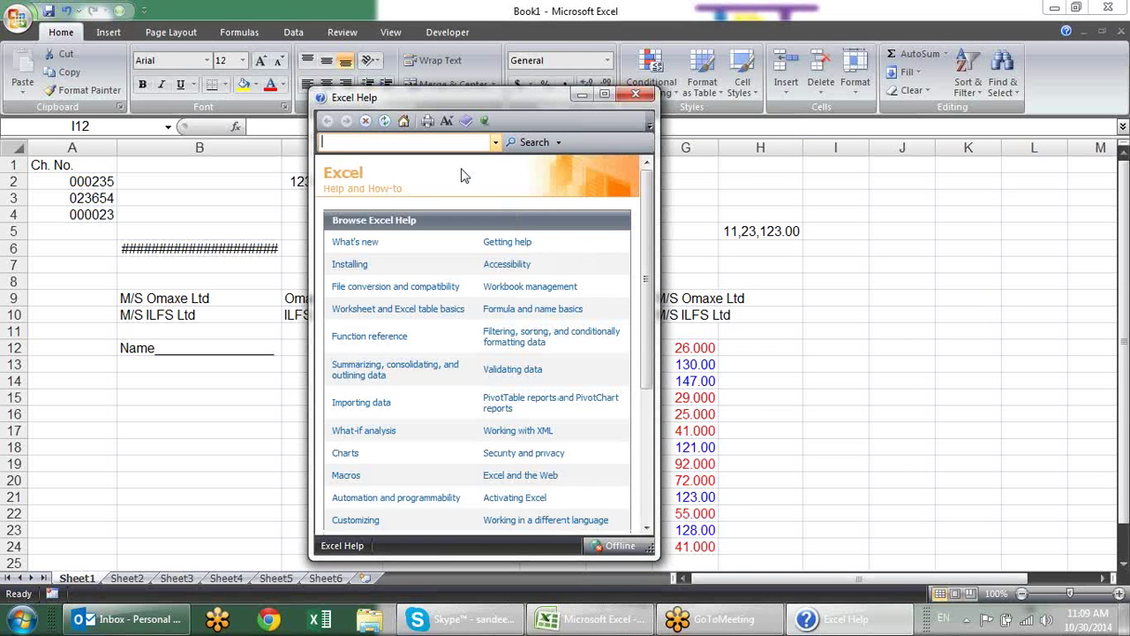
Enter 'custom format' in Excel Help and set the search scope to All Excel.
{"action": "type", "text": "custom"}
{"action": "type", "text": " format"}
{"action": "left_click", "coordinate": [558, 143]}
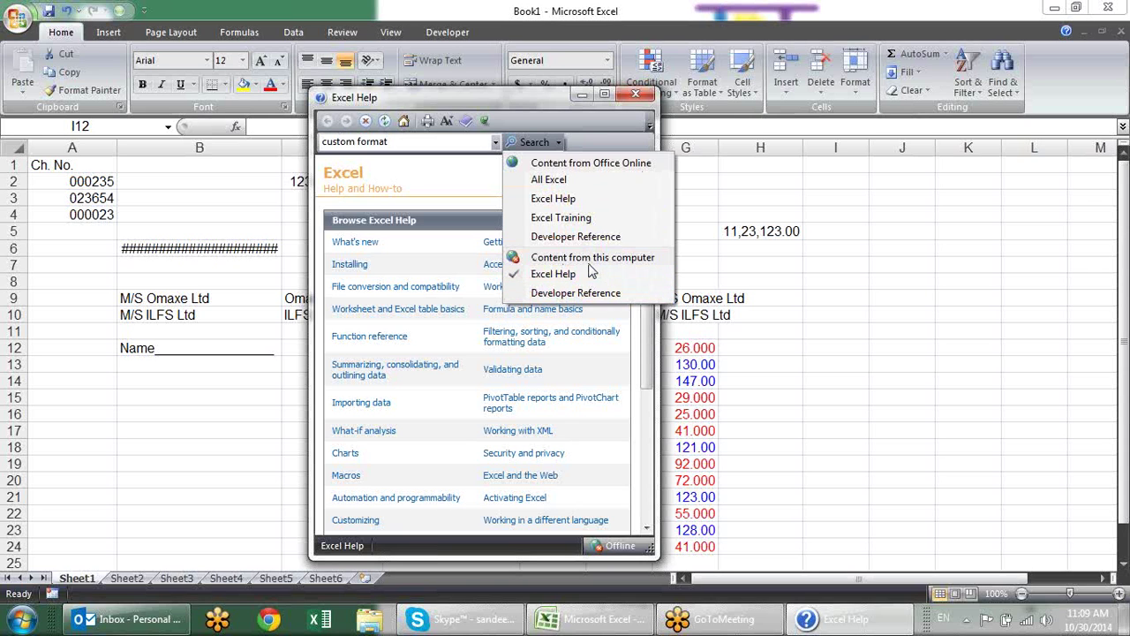
{"action": "left_click", "coordinate": [572, 180]}
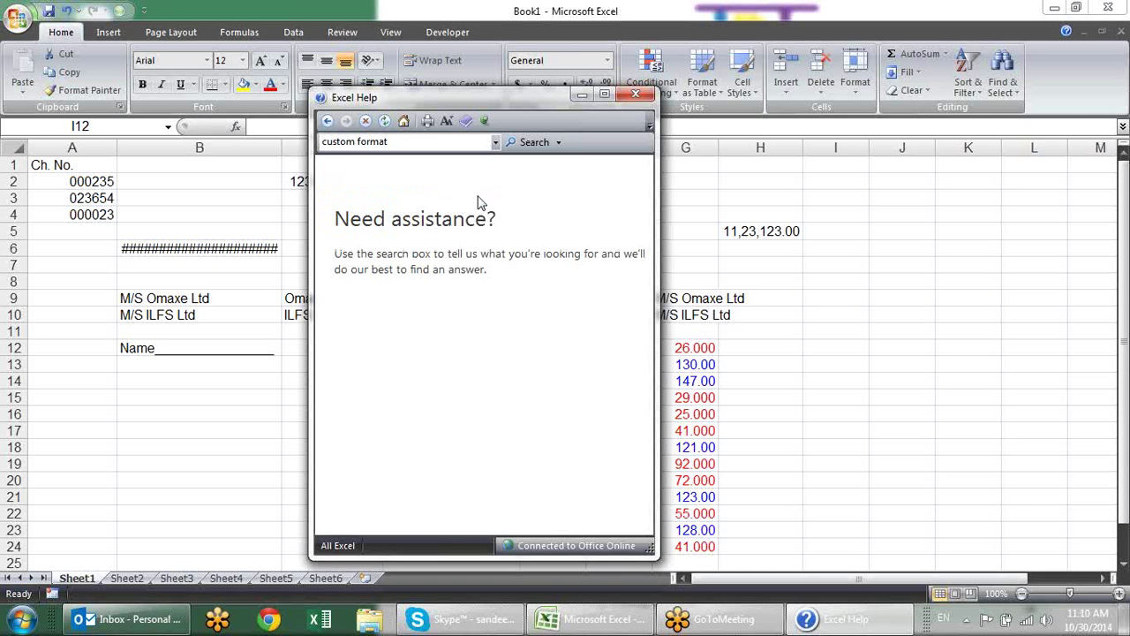
{"action": "left_click", "coordinate": [417, 143]}
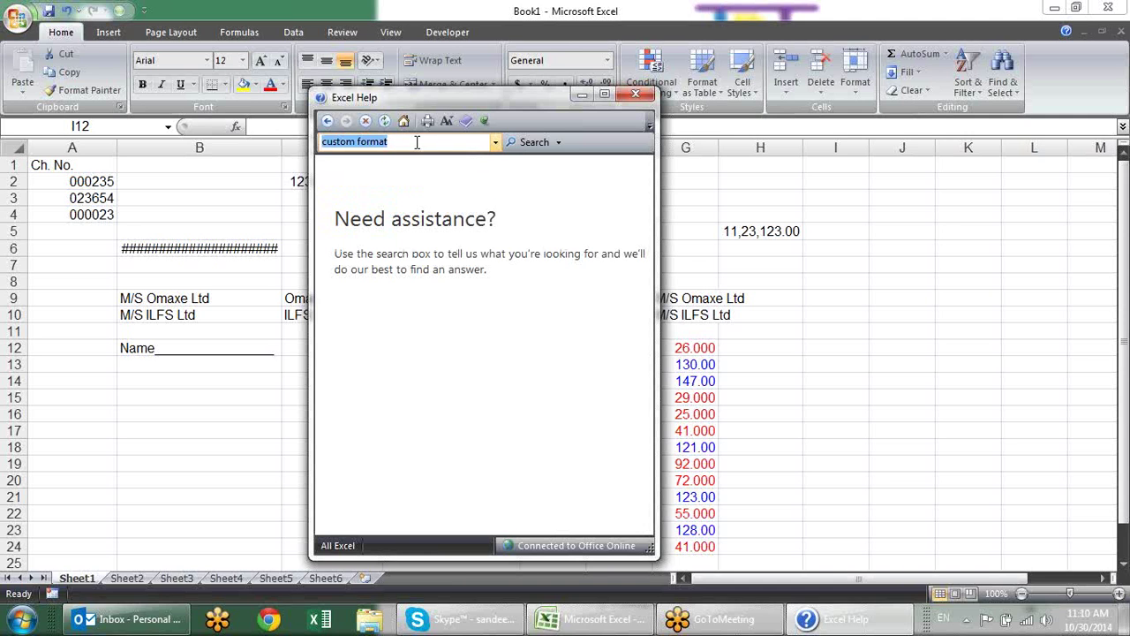
Search Excel Help for 'custom number'.
{"action": "left_click", "coordinate": [457, 146]}
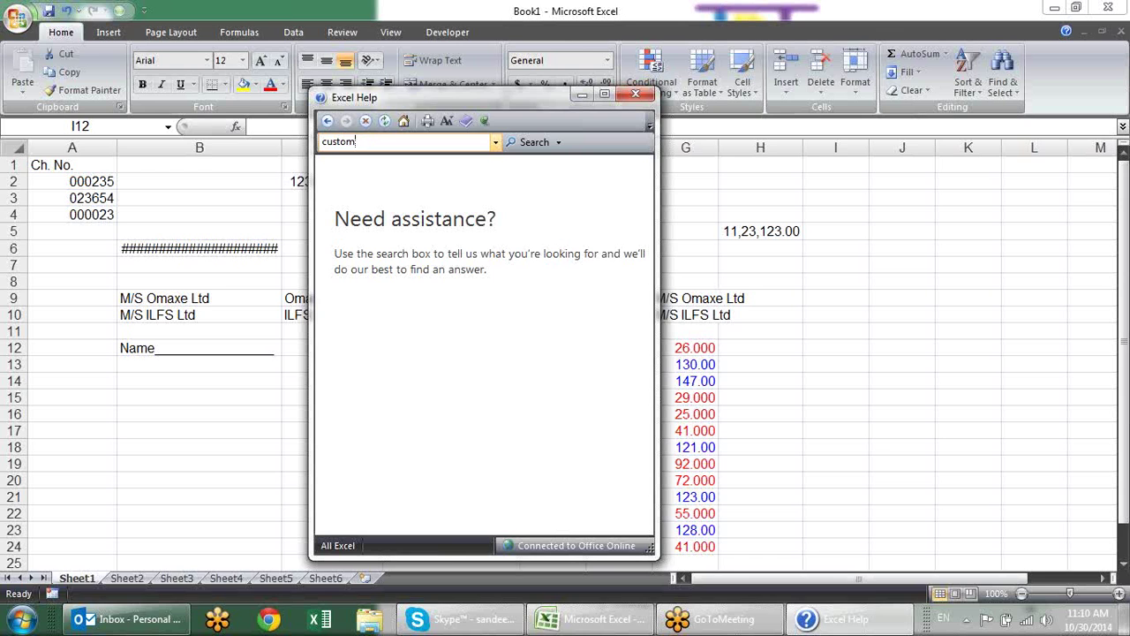
{"action": "type", "text": "number"}
{"action": "key", "text": "Return"}
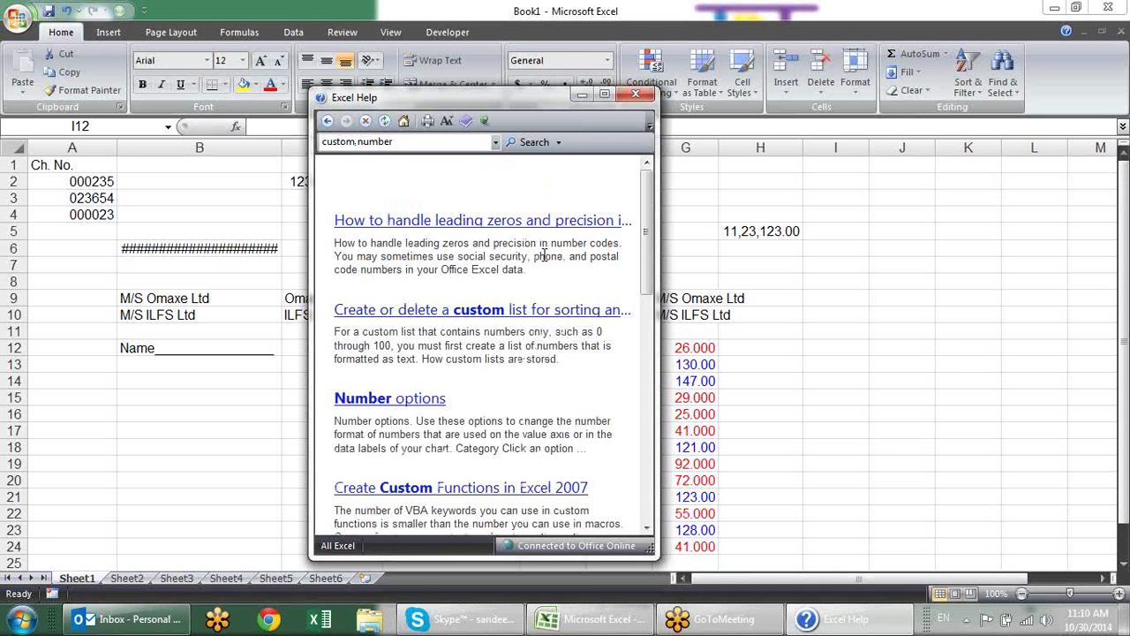
{"action": "mouse_move", "coordinate": [646, 231]}
{"action": "left_mouse_down"}
{"action": "mouse_move", "coordinate": [656, 322]}
{"action": "mouse_move", "coordinate": [649, 465]}
{"action": "mouse_move", "coordinate": [657, 205]}
{"action": "left_mouse_up"}
Search for 'custom number format' and load the next page of results.
{"action": "left_click", "coordinate": [460, 143]}
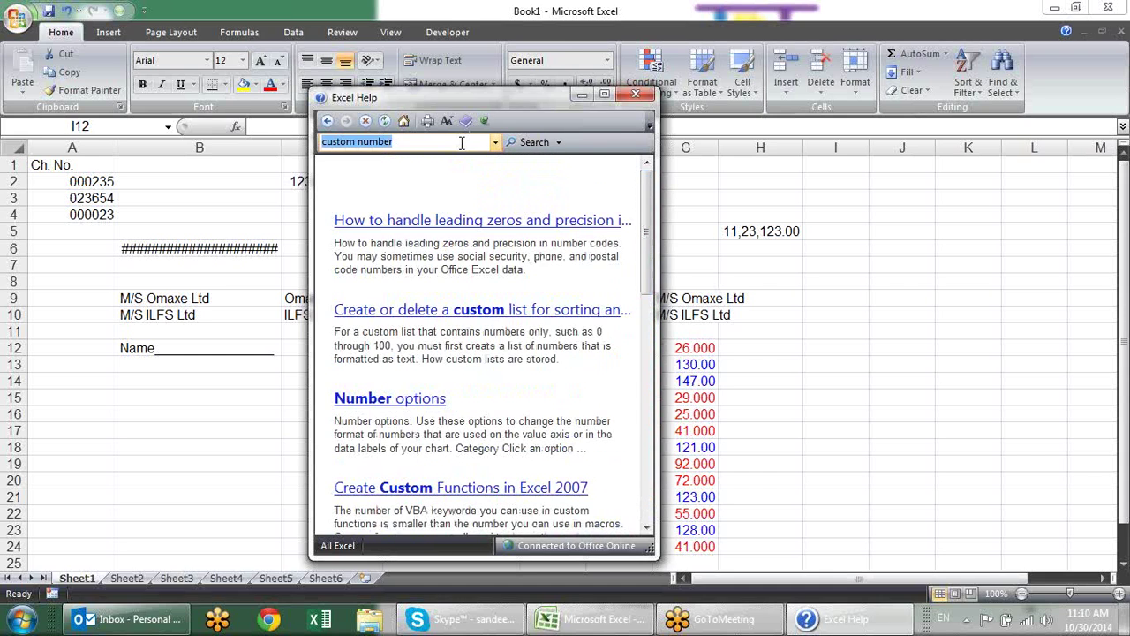
{"action": "left_click", "coordinate": [461, 143]}
{"action": "type", "text": "ormat"}
{"action": "key", "text": "Return"}
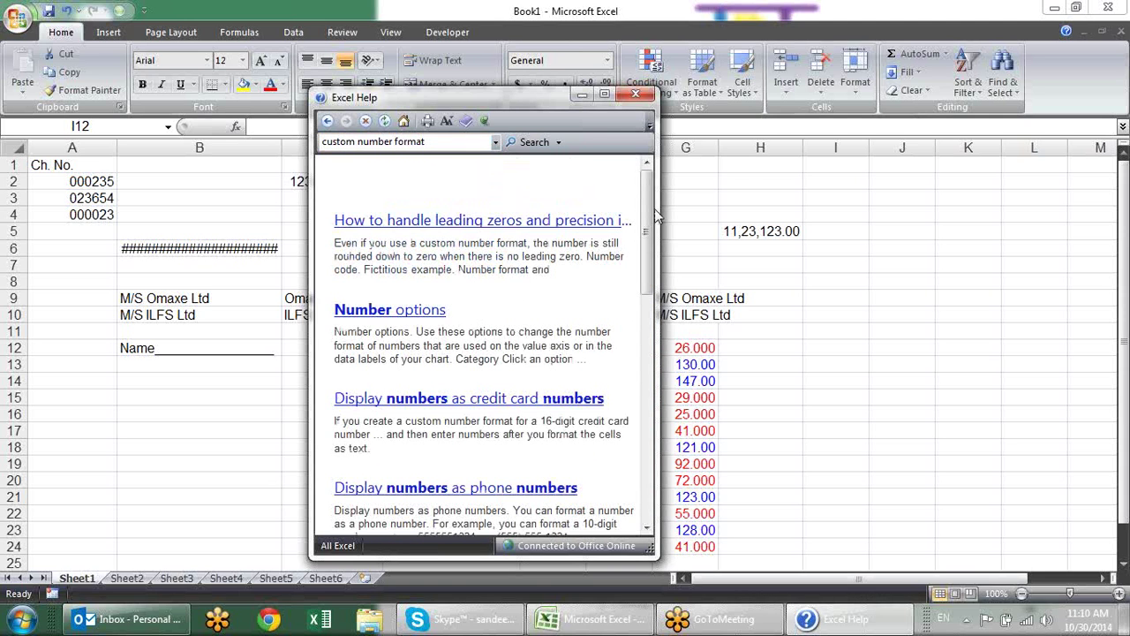
{"action": "left_click_drag", "start_coordinate": [647, 271], "coordinate": [613, 486]}
{"action": "left_click", "coordinate": [609, 448]}
Search for 'number format' and open the Number options help article.
{"action": "left_click", "coordinate": [443, 141]}
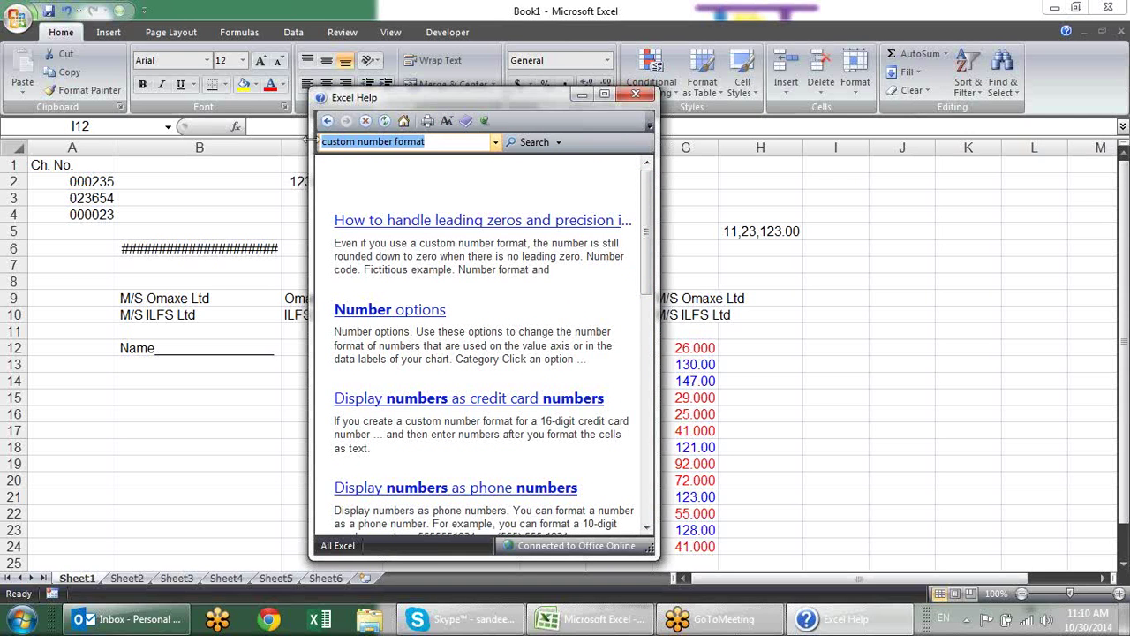
{"action": "type", "text": "num"}
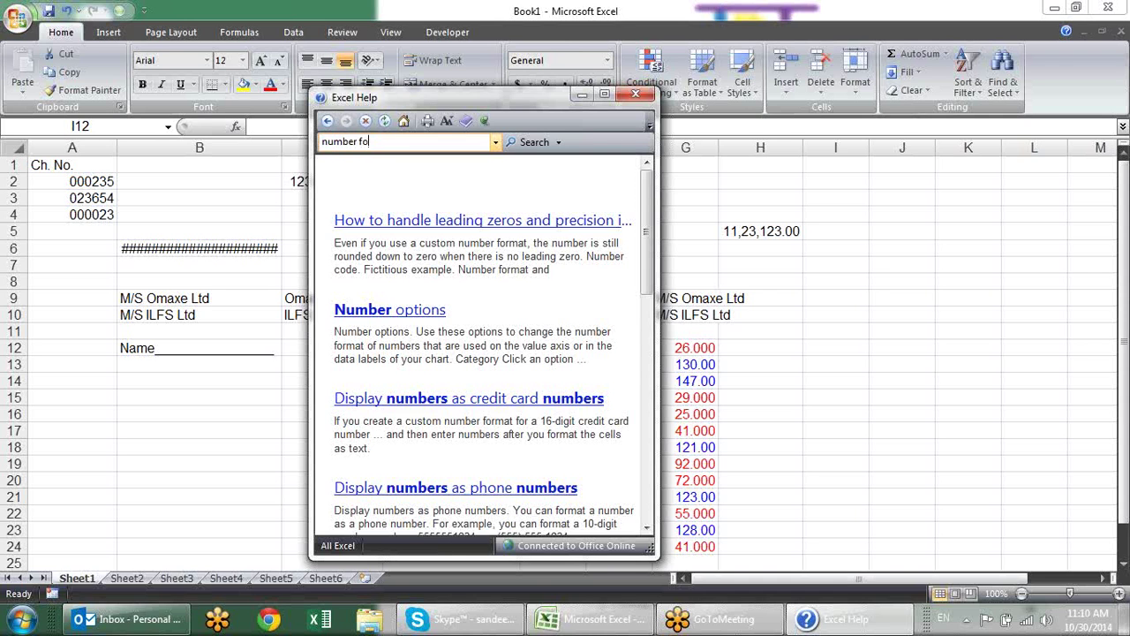
{"action": "key", "text": "Return"}
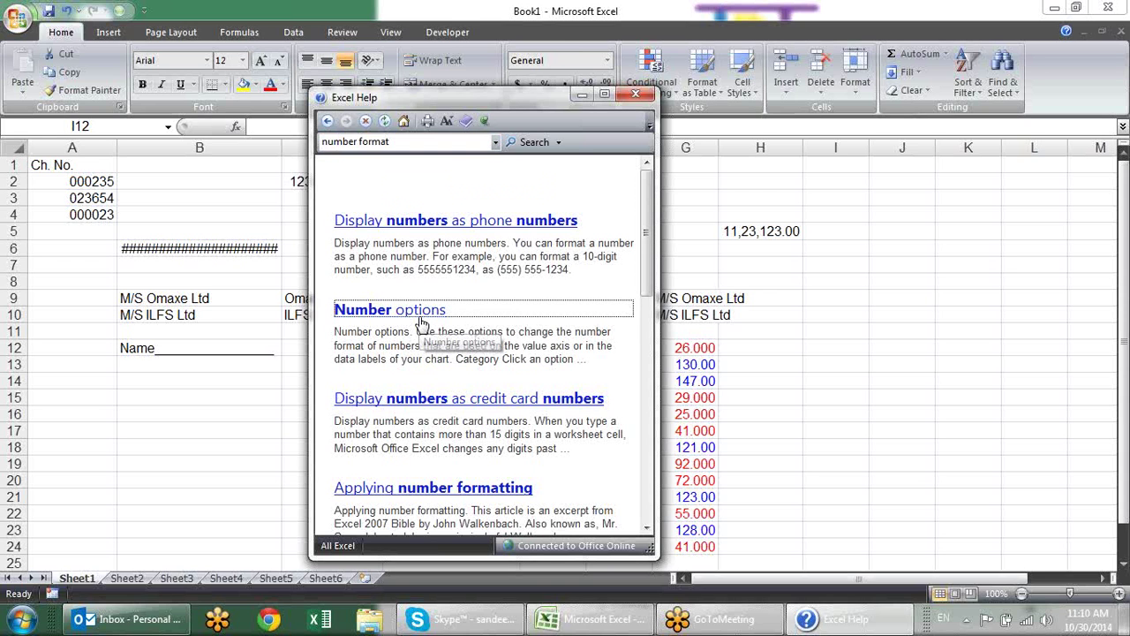
{"action": "left_click", "coordinate": [496, 491]}
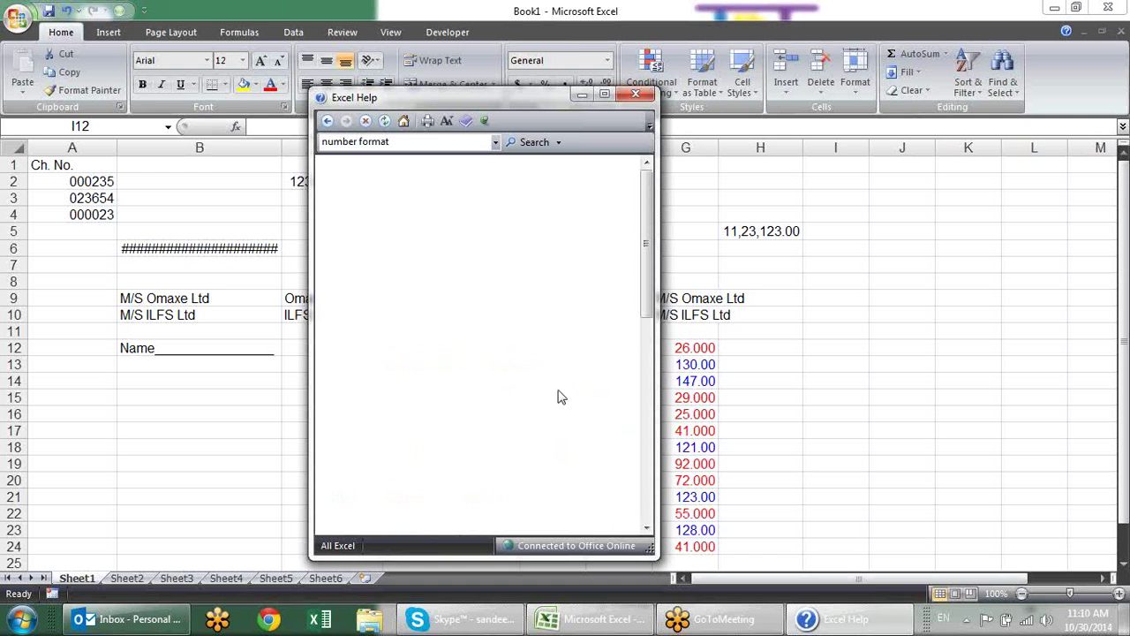
{"action": "left_click", "coordinate": [558, 143]}
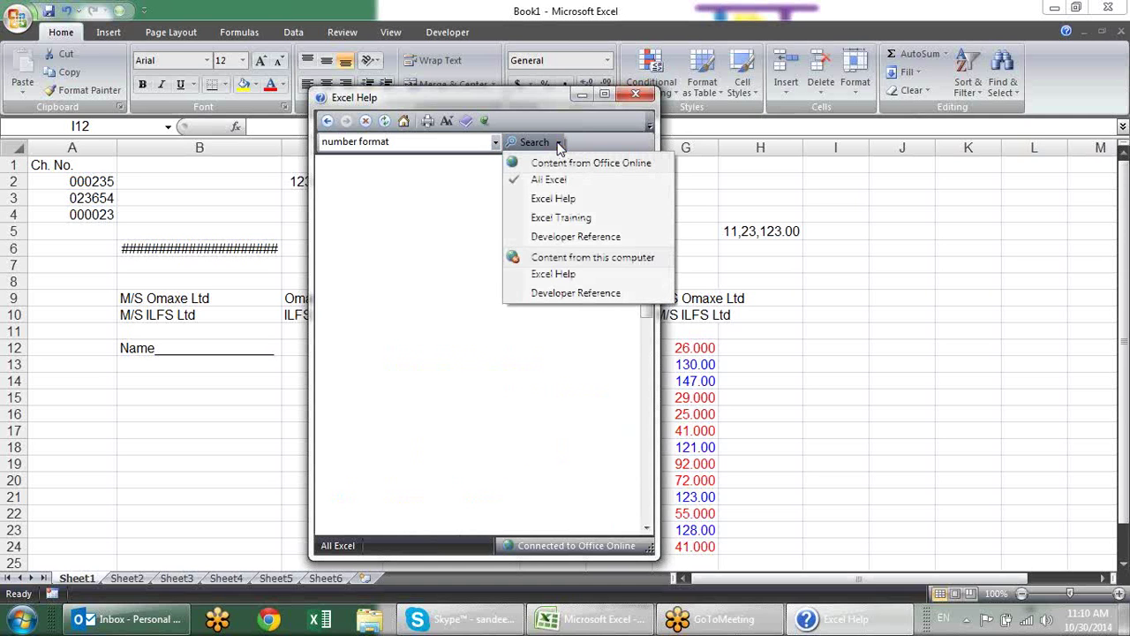
{"action": "left_click", "coordinate": [504, 222]}
Scroll through the Number options article and close Excel Help.
{"action": "scroll", "coordinate": [512, 211], "scroll_direction": "down", "scroll_amount": 5}
{"action": "scroll", "coordinate": [522, 204], "scroll_direction": "down", "scroll_amount": 1}
{"action": "scroll", "coordinate": [521, 205], "scroll_direction": "down", "scroll_amount": 3}
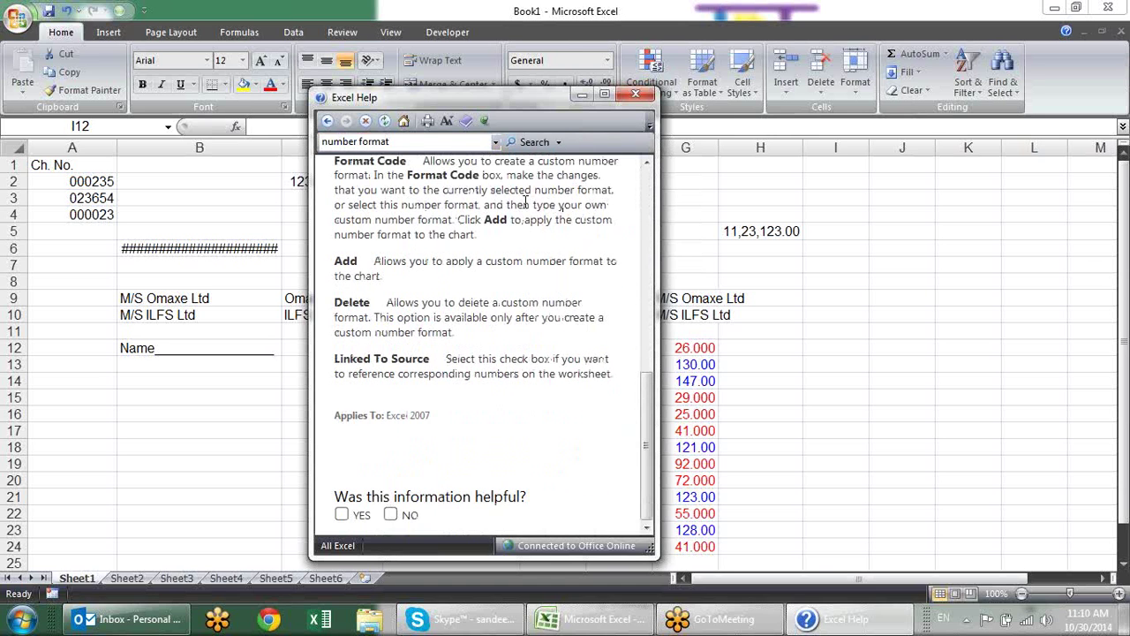
{"action": "left_click", "coordinate": [635, 93]}
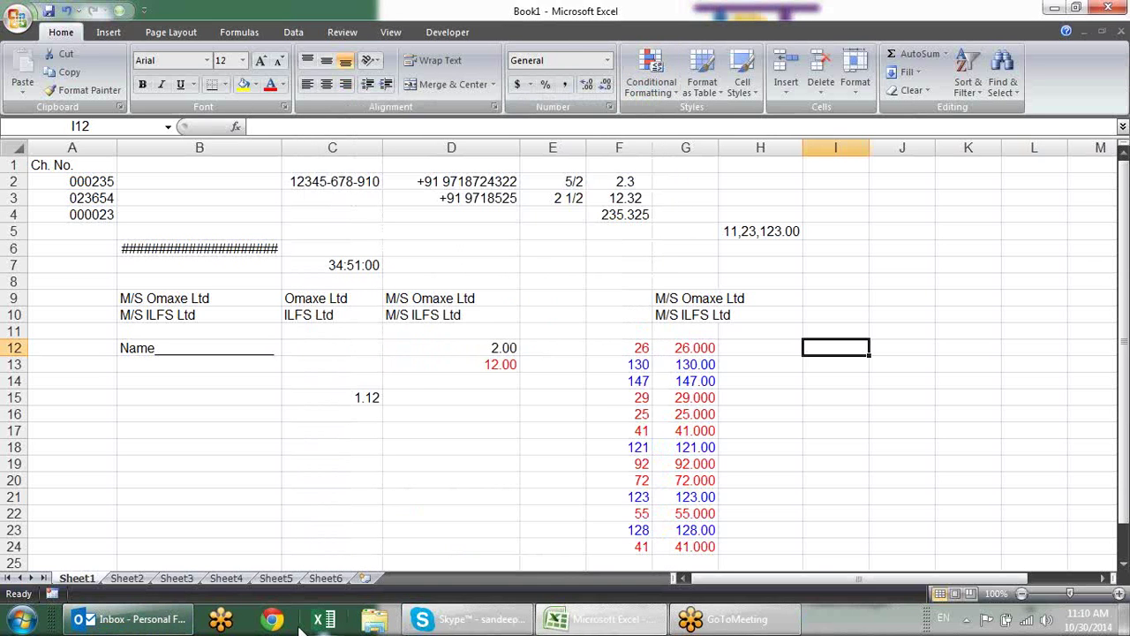
Google 'create or delete custom number format' in Chrome and open the first Microsoft Office result.
{"action": "left_click", "coordinate": [272, 619]}
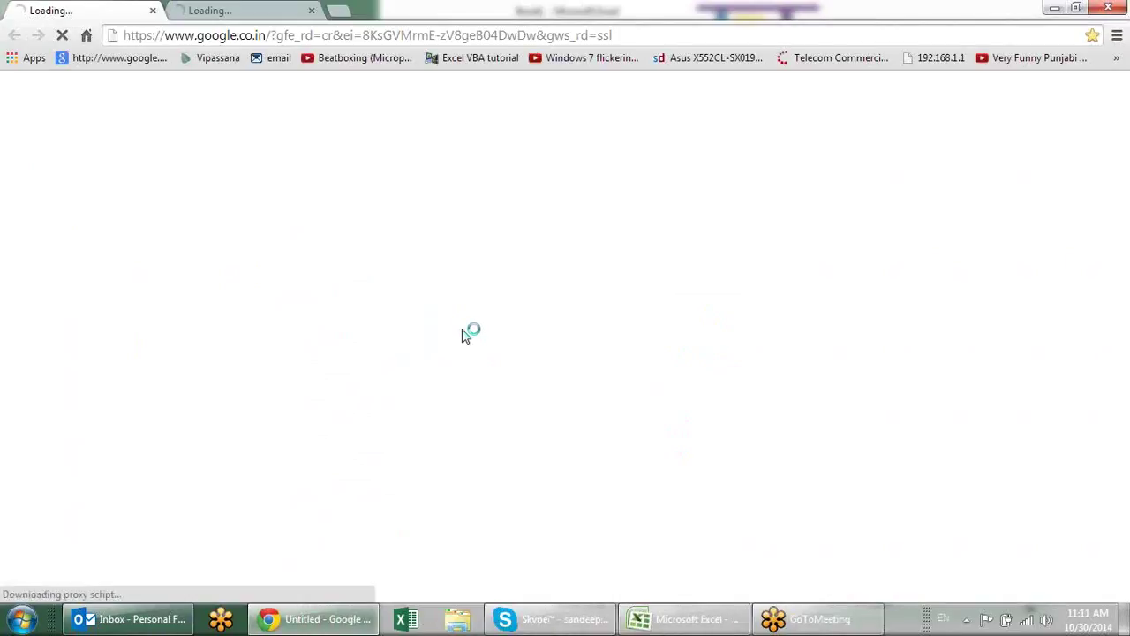
{"action": "left_click", "coordinate": [311, 11]}
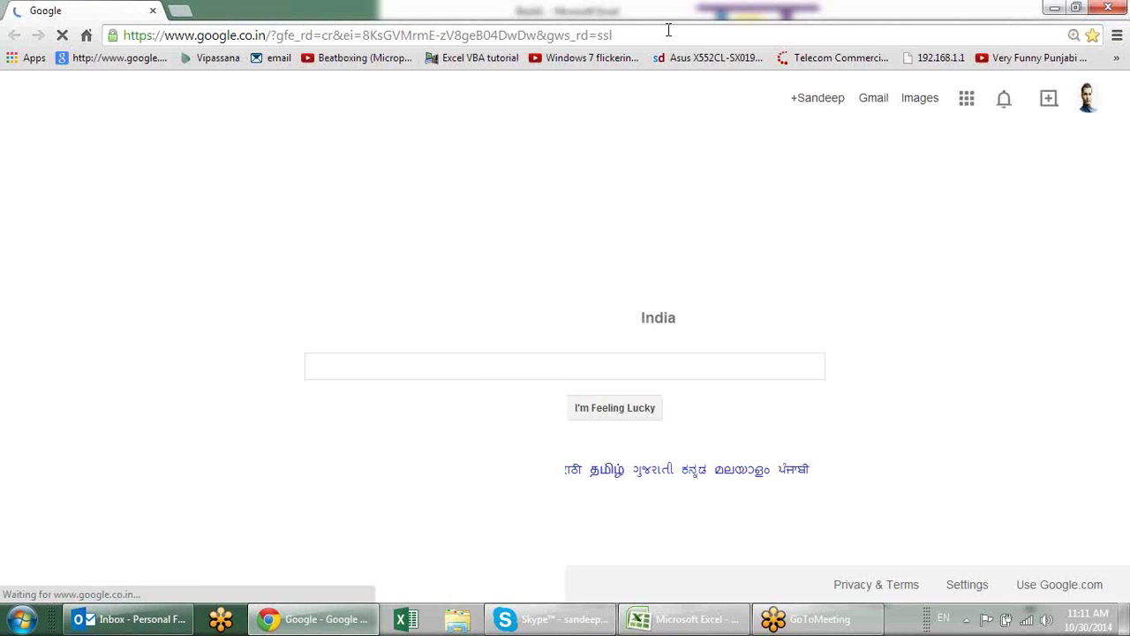
{"action": "type", "text": "cr"}
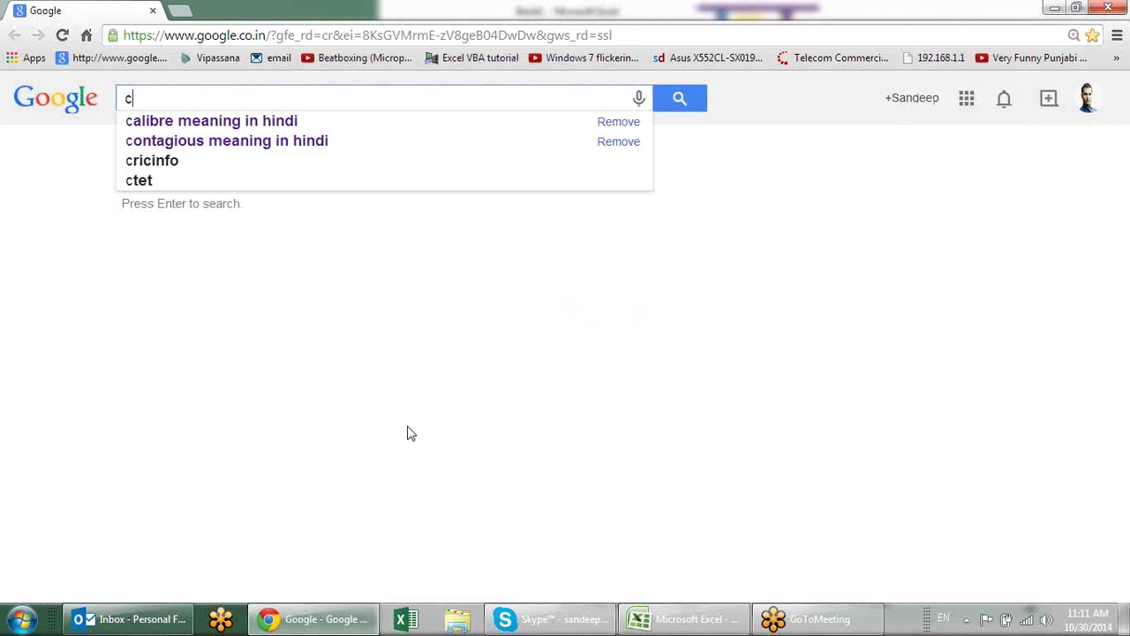
{"action": "type", "text": "eate or delete c"}
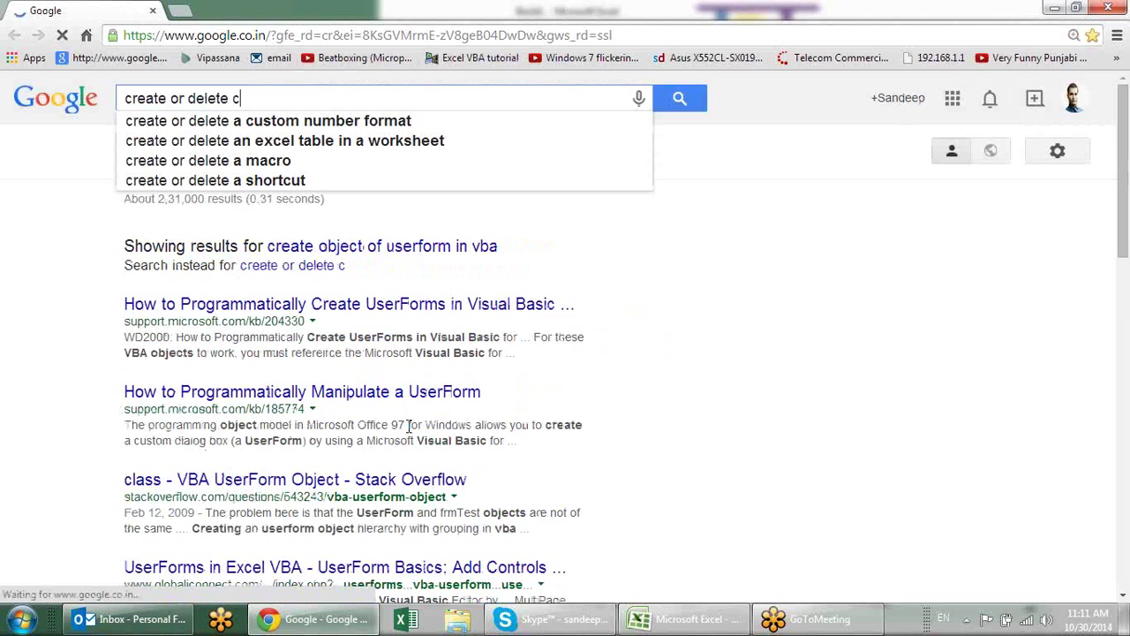
{"action": "type", "text": "u"}
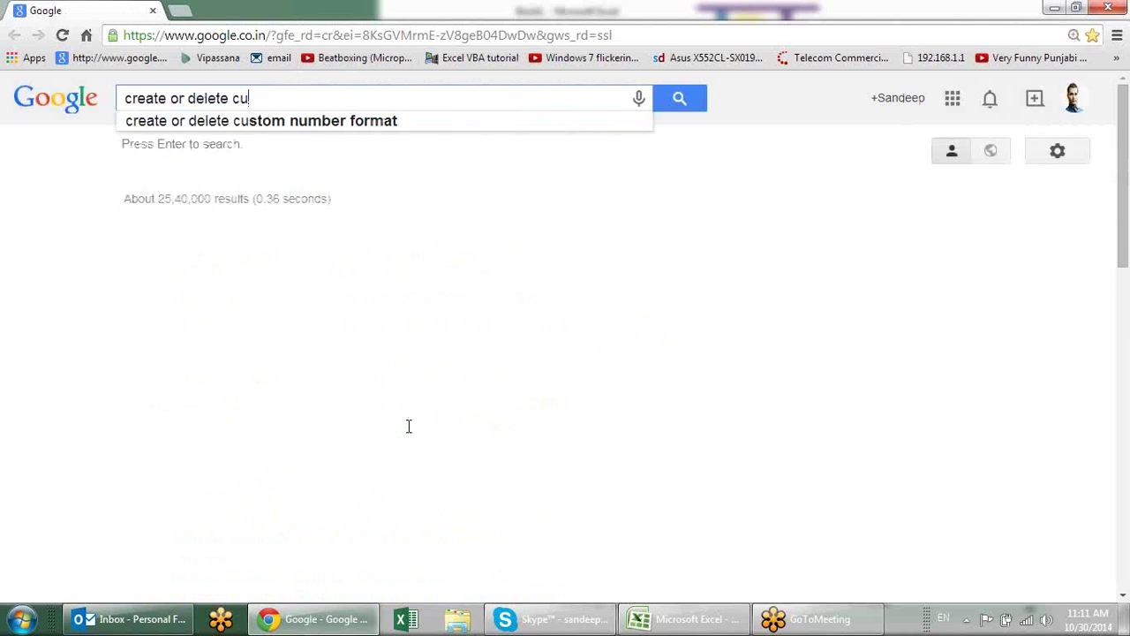
{"action": "key", "text": "Down"}
{"action": "key", "text": "Return"}
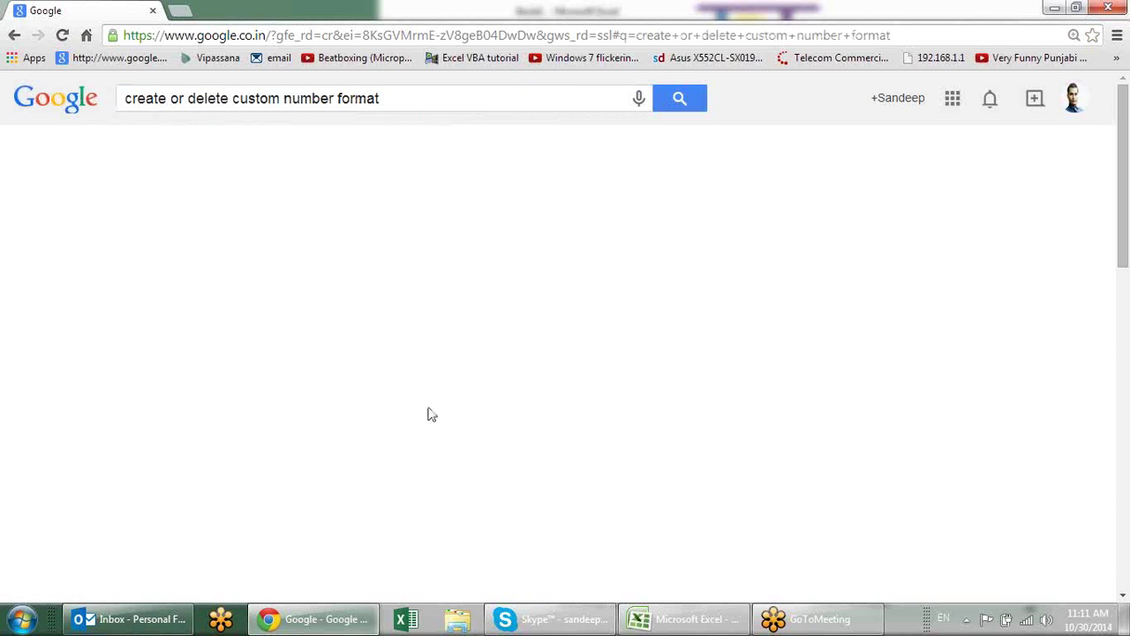
{"action": "left_click", "coordinate": [270, 242]}
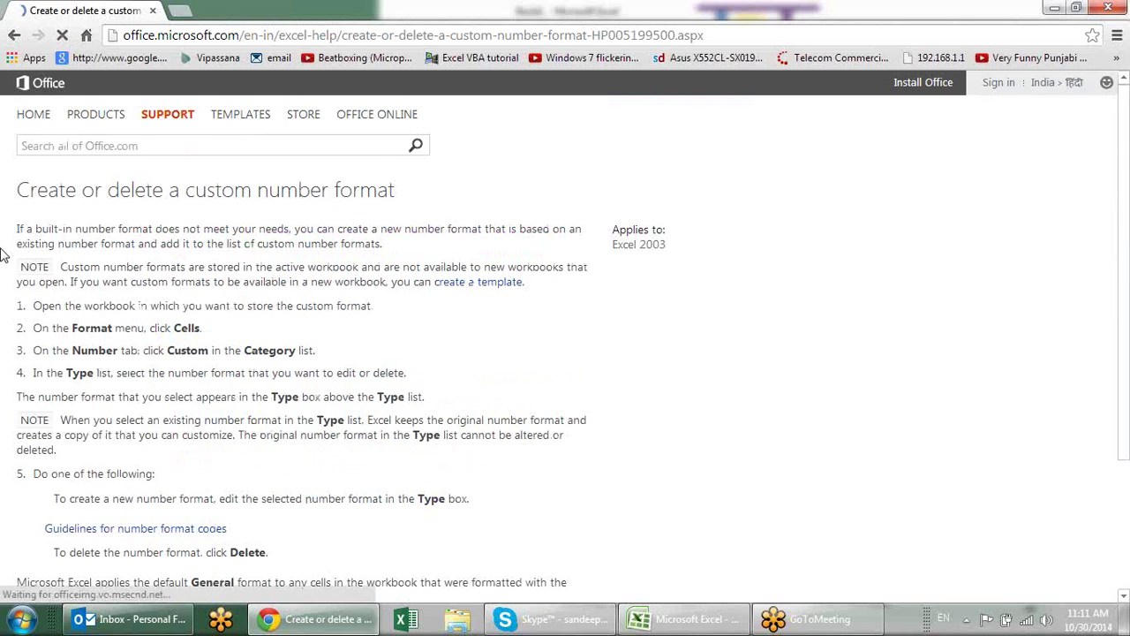
Expand the 'Guidelines for number format codes' section of the article.
{"action": "scroll", "coordinate": [207, 265], "scroll_direction": "down", "scroll_amount": 2}
{"action": "scroll", "coordinate": [211, 268], "scroll_direction": "down", "scroll_amount": 2}
{"action": "scroll", "coordinate": [215, 270], "scroll_direction": "down", "scroll_amount": 1}
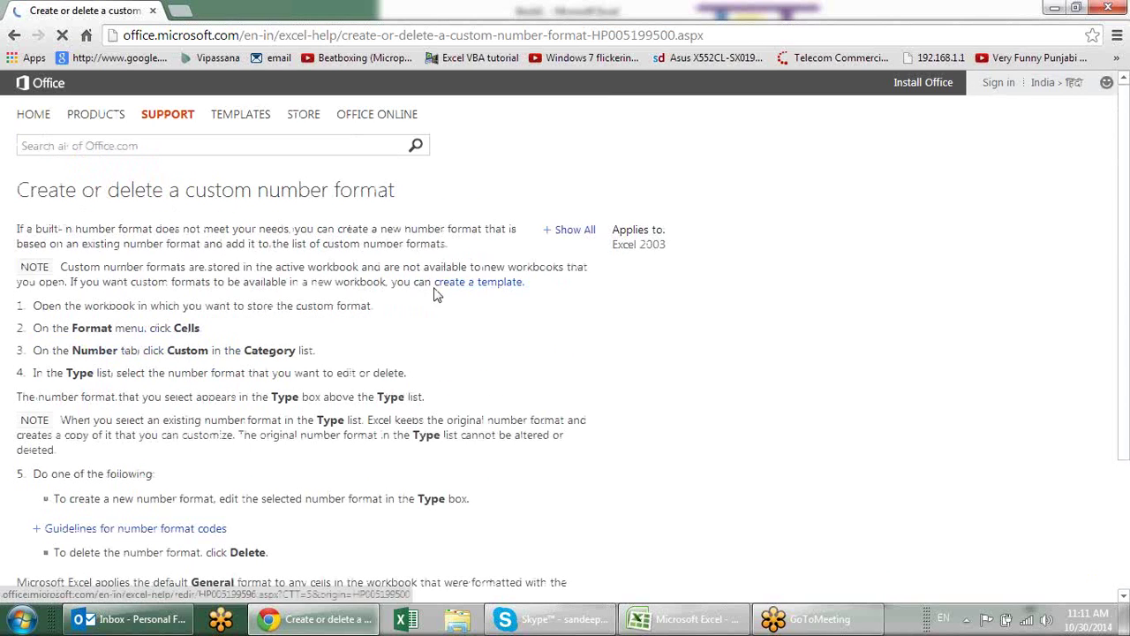
{"action": "scroll", "coordinate": [265, 315], "scroll_direction": "down", "scroll_amount": 2}
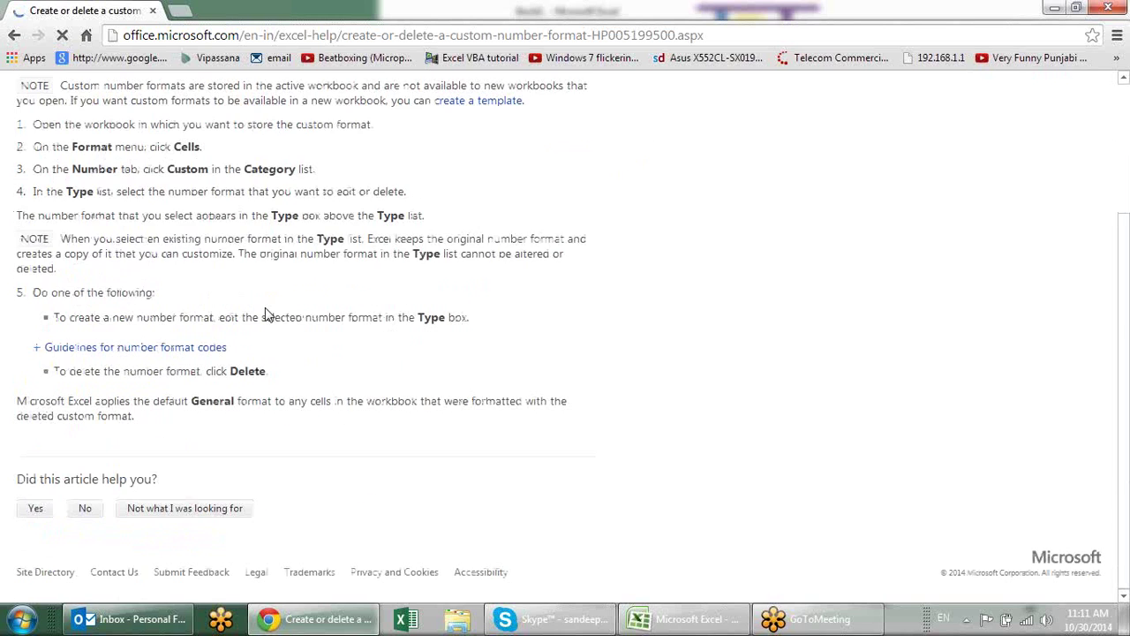
{"action": "left_click", "coordinate": [49, 348]}
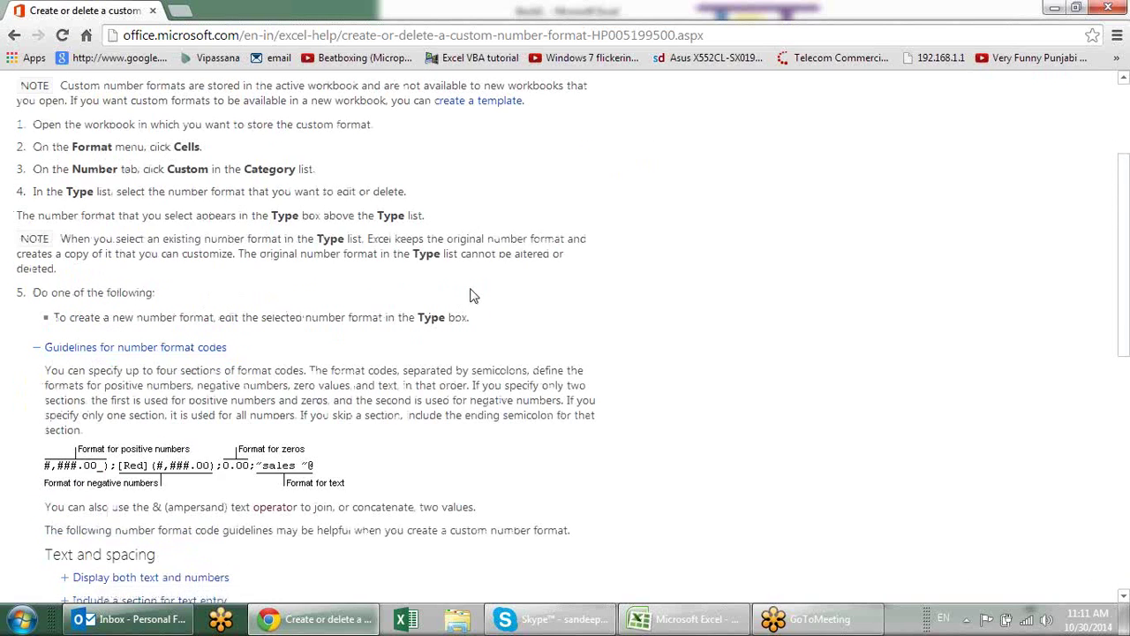
{"action": "scroll", "coordinate": [469, 295], "scroll_direction": "down", "scroll_amount": 2}
{"action": "scroll", "coordinate": [469, 296], "scroll_direction": "down", "scroll_amount": 2}
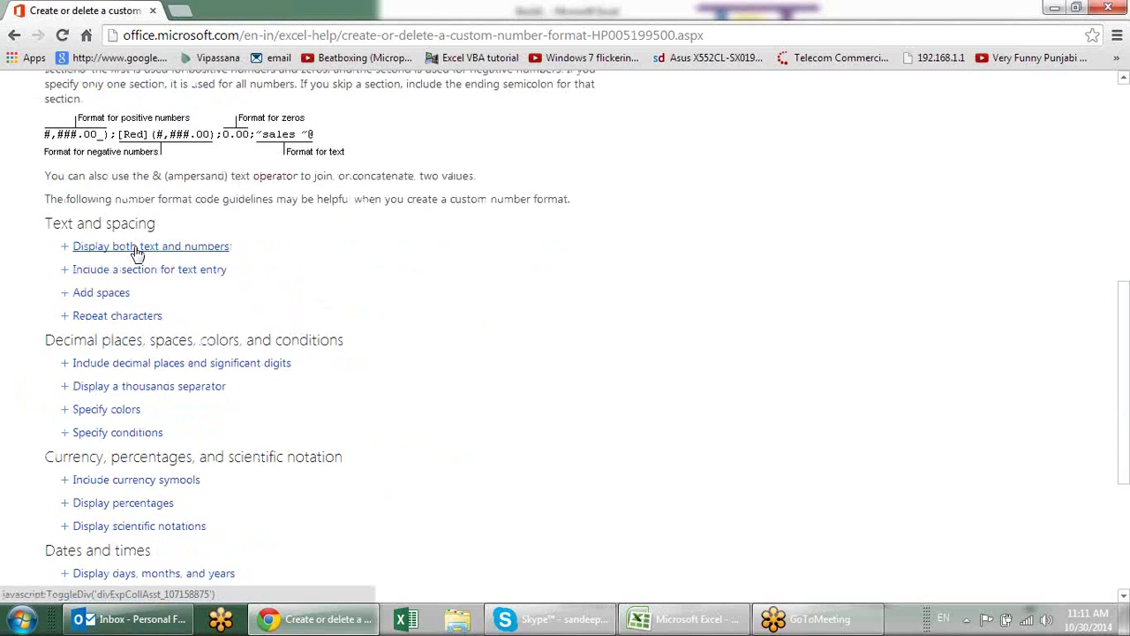
Expand the text and numbers, text section, spaces, repeating characters and decimal places topics.
{"action": "left_click", "coordinate": [138, 245]}
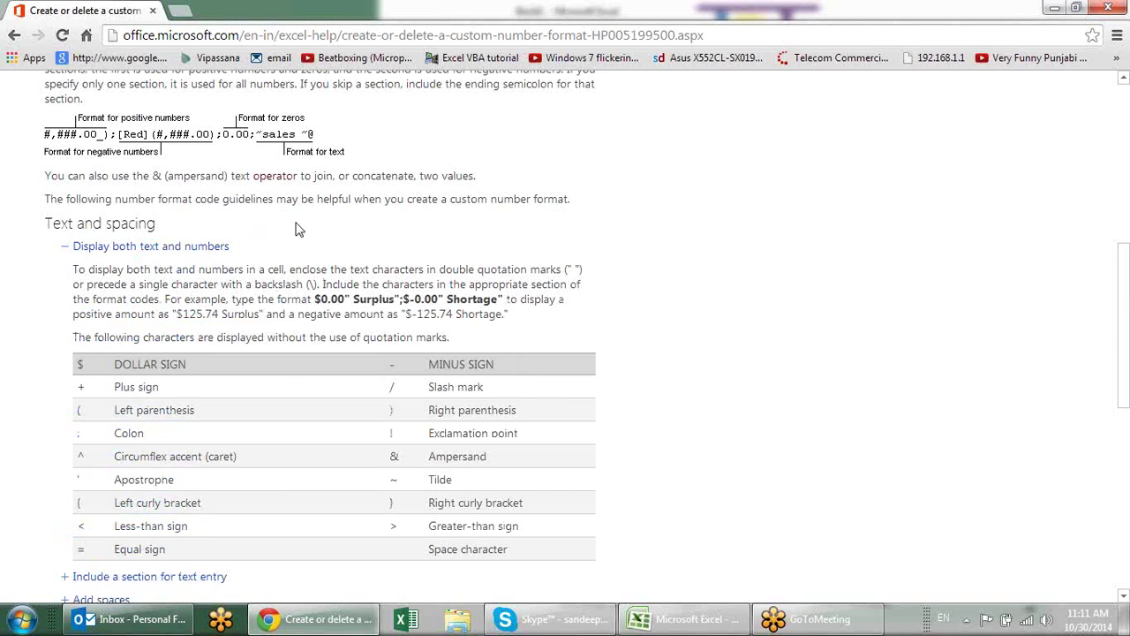
{"action": "scroll", "coordinate": [283, 238], "scroll_direction": "down", "scroll_amount": 4}
{"action": "left_click", "coordinate": [196, 247]}
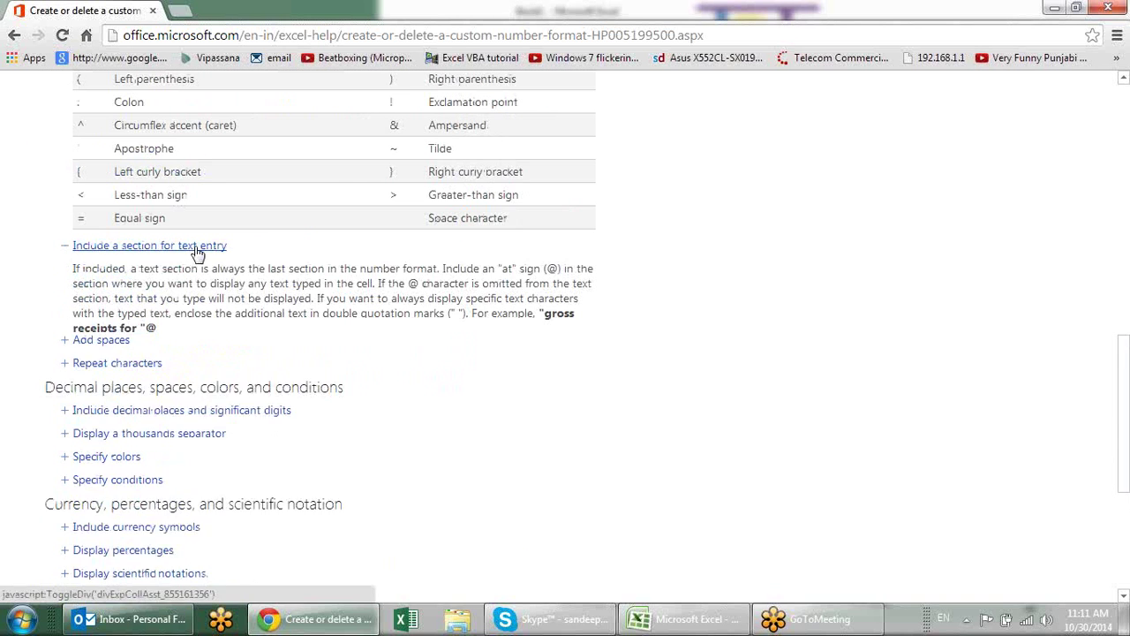
{"action": "scroll", "coordinate": [296, 333], "scroll_direction": "down", "scroll_amount": 1}
{"action": "left_click", "coordinate": [98, 292]}
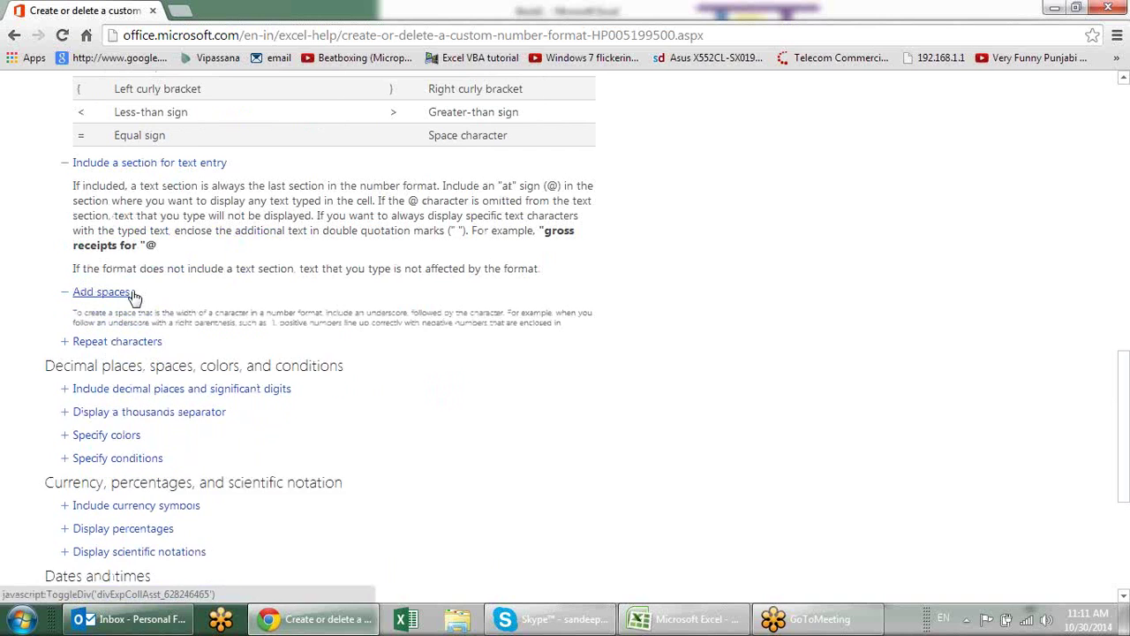
{"action": "left_click", "coordinate": [121, 353]}
{"action": "scroll", "coordinate": [323, 328], "scroll_direction": "down", "scroll_amount": 1}
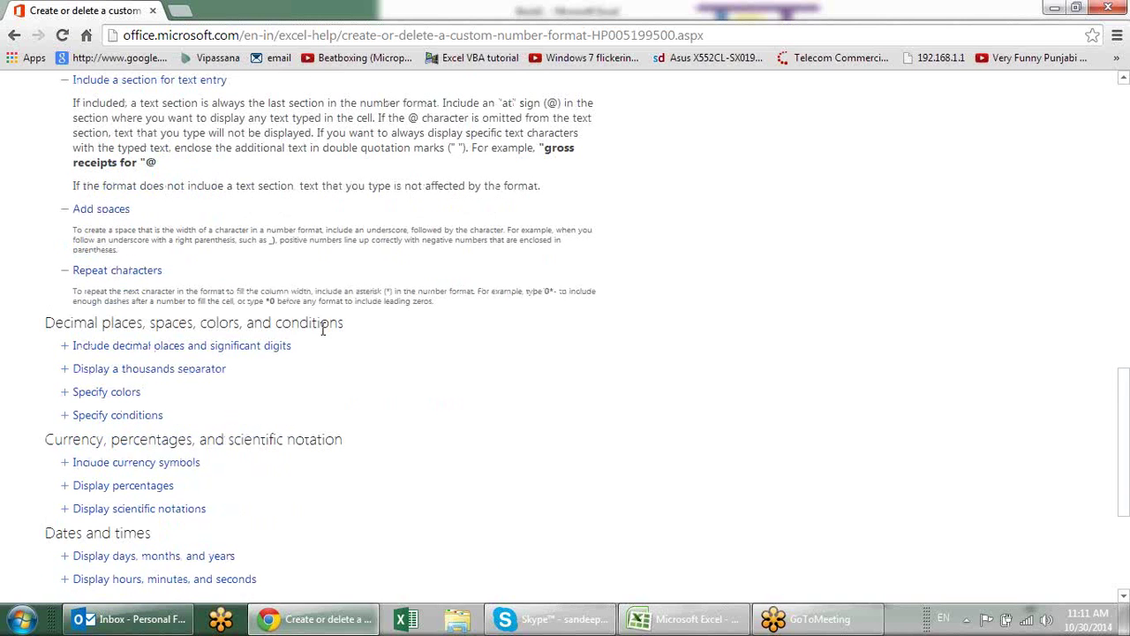
{"action": "left_click", "coordinate": [250, 345]}
{"action": "scroll", "coordinate": [362, 325], "scroll_direction": "down", "scroll_amount": 5}
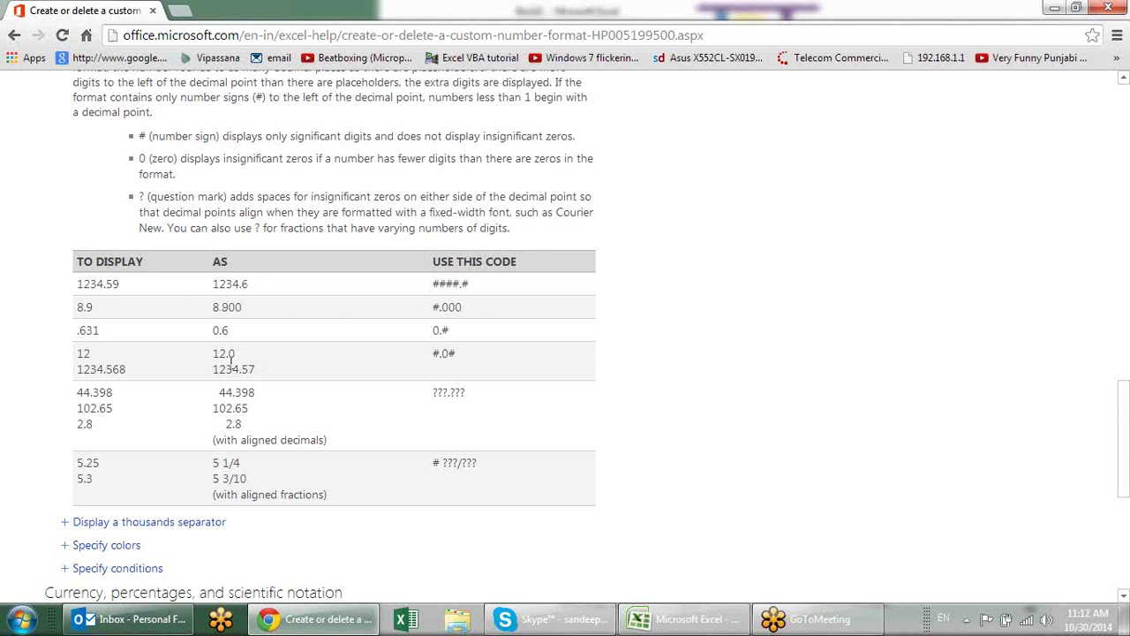
Highlight example codes such as #.000 and 8.900 in the decimal places table.
{"action": "mouse_move", "coordinate": [450, 308]}
{"action": "left_mouse_down"}
{"action": "mouse_move", "coordinate": [468, 316]}
{"action": "mouse_move", "coordinate": [432, 331]}
{"action": "mouse_move", "coordinate": [467, 358]}
{"action": "left_mouse_up"}
{"action": "left_click_drag", "start_coordinate": [433, 393], "coordinate": [466, 395]}
{"action": "left_click_drag", "start_coordinate": [228, 314], "coordinate": [254, 318]}
{"action": "left_click_drag", "start_coordinate": [448, 308], "coordinate": [488, 312]}
{"action": "left_click_drag", "start_coordinate": [430, 352], "coordinate": [458, 354]}
{"action": "scroll", "coordinate": [151, 434], "scroll_direction": "down", "scroll_amount": 3}
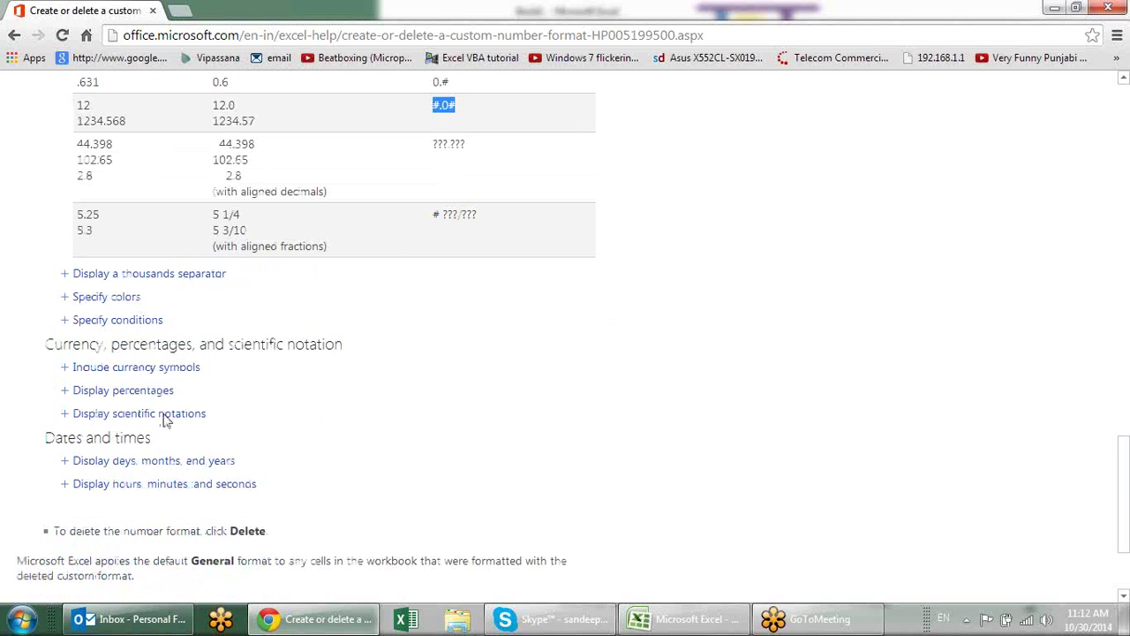
Expand the thousands separator, colours and conditions guidance, highlighting the conditional example code.
{"action": "left_click", "coordinate": [186, 279]}
{"action": "left_click", "coordinate": [377, 358]}
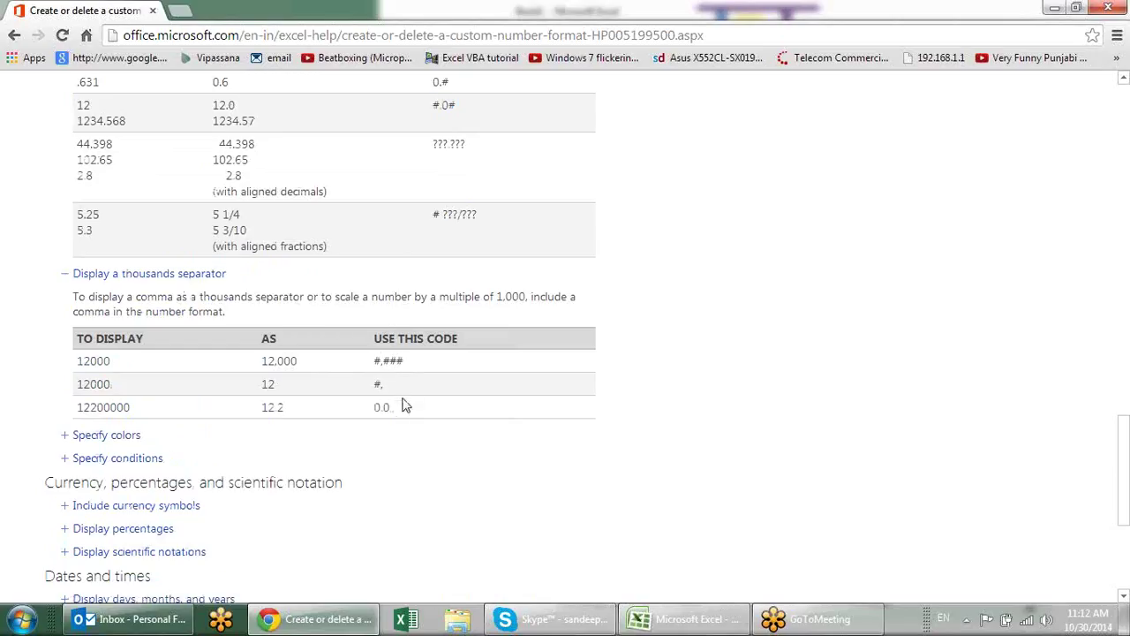
{"action": "left_click", "coordinate": [104, 434]}
{"action": "scroll", "coordinate": [274, 344], "scroll_direction": "down", "scroll_amount": 3}
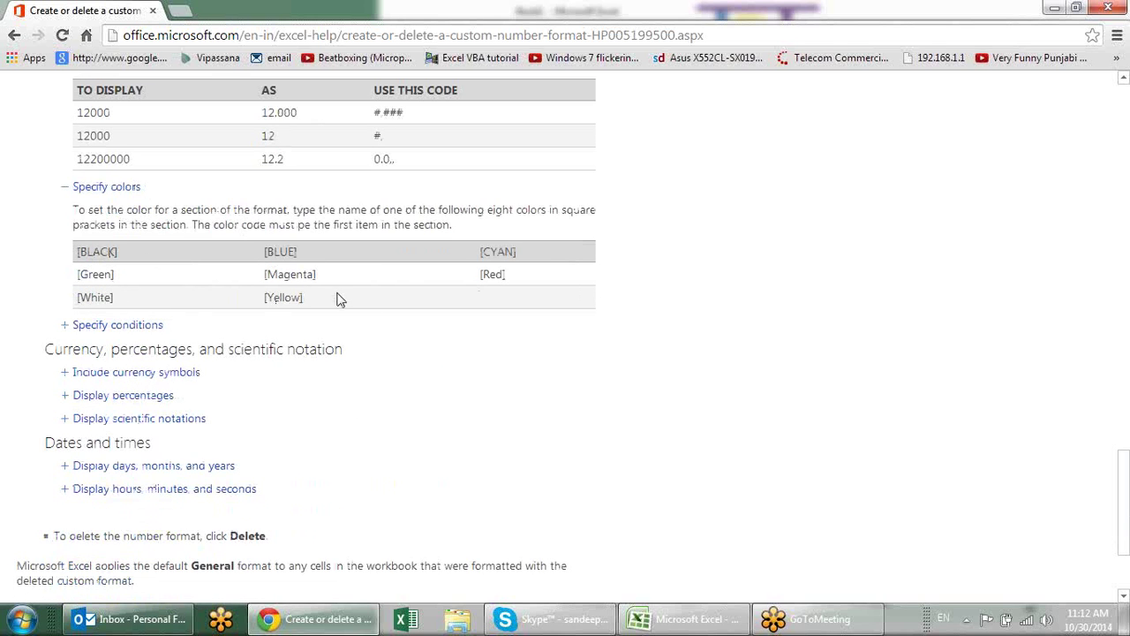
{"action": "left_click", "coordinate": [156, 327]}
{"action": "scroll", "coordinate": [96, 271], "scroll_direction": "down", "scroll_amount": 2}
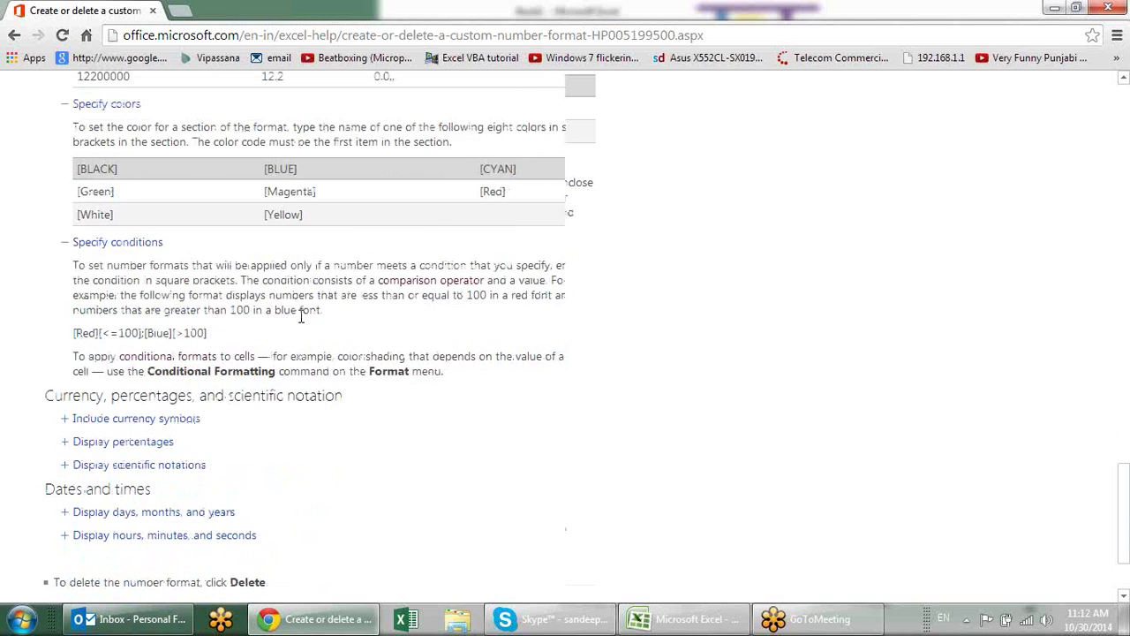
{"action": "left_click_drag", "start_coordinate": [89, 250], "coordinate": [206, 251]}
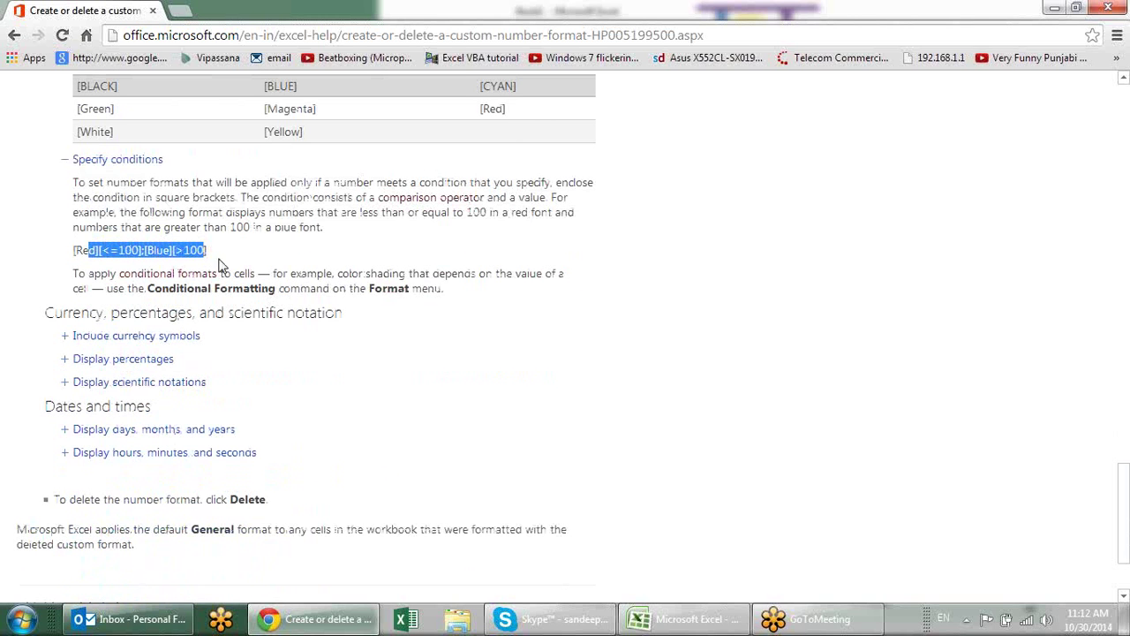
{"action": "left_click", "coordinate": [311, 303]}
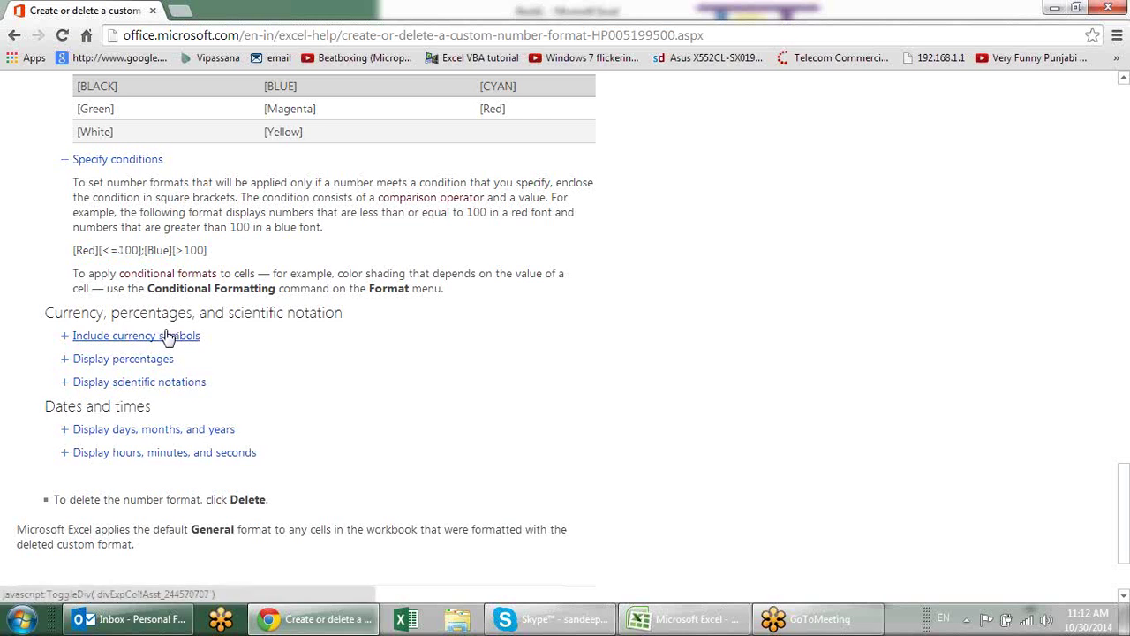
Expand the currency symbols, percentages, scientific notation and day-month-year codes sections.
{"action": "left_click", "coordinate": [168, 335]}
{"action": "scroll", "coordinate": [294, 353], "scroll_direction": "down", "scroll_amount": 1}
{"action": "scroll", "coordinate": [294, 270], "scroll_direction": "down", "scroll_amount": 1}
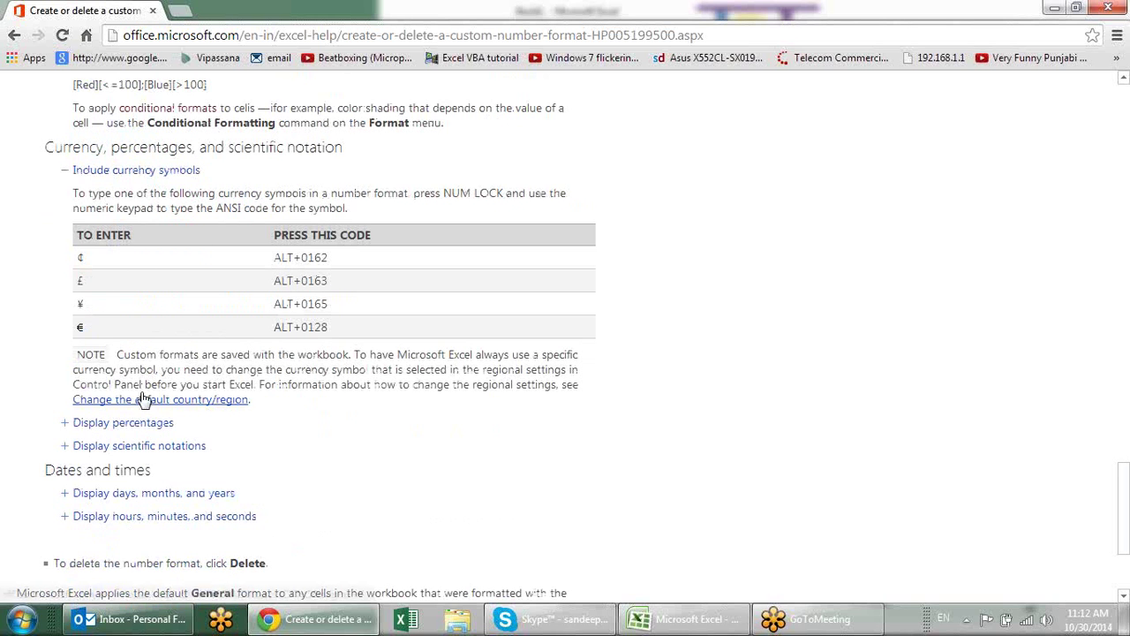
{"action": "left_click", "coordinate": [144, 424]}
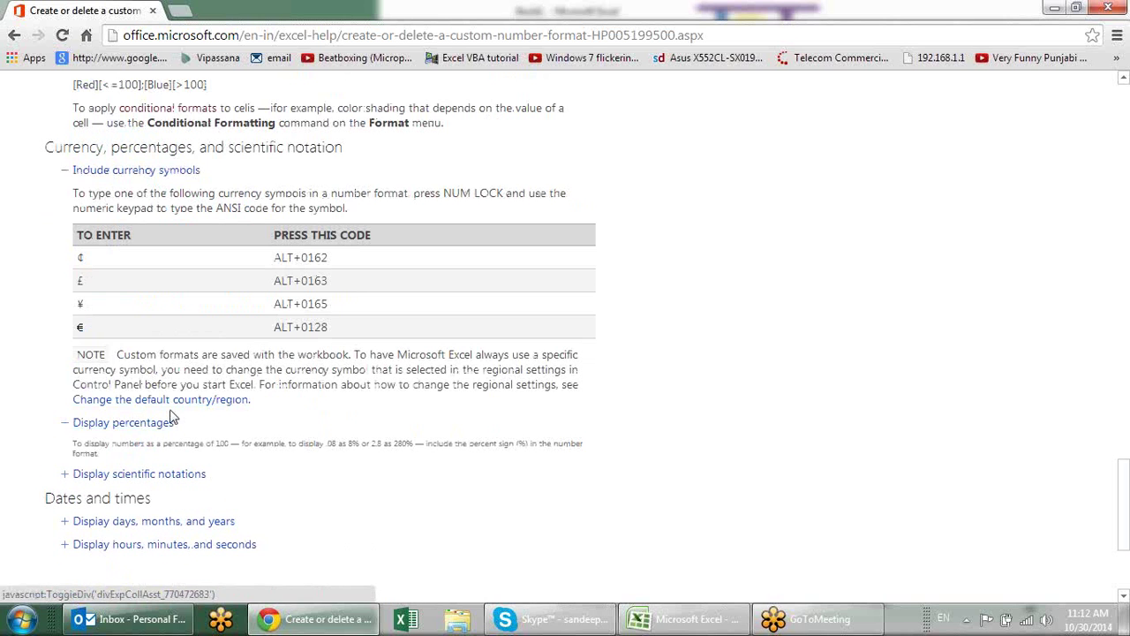
{"action": "left_click", "coordinate": [174, 476]}
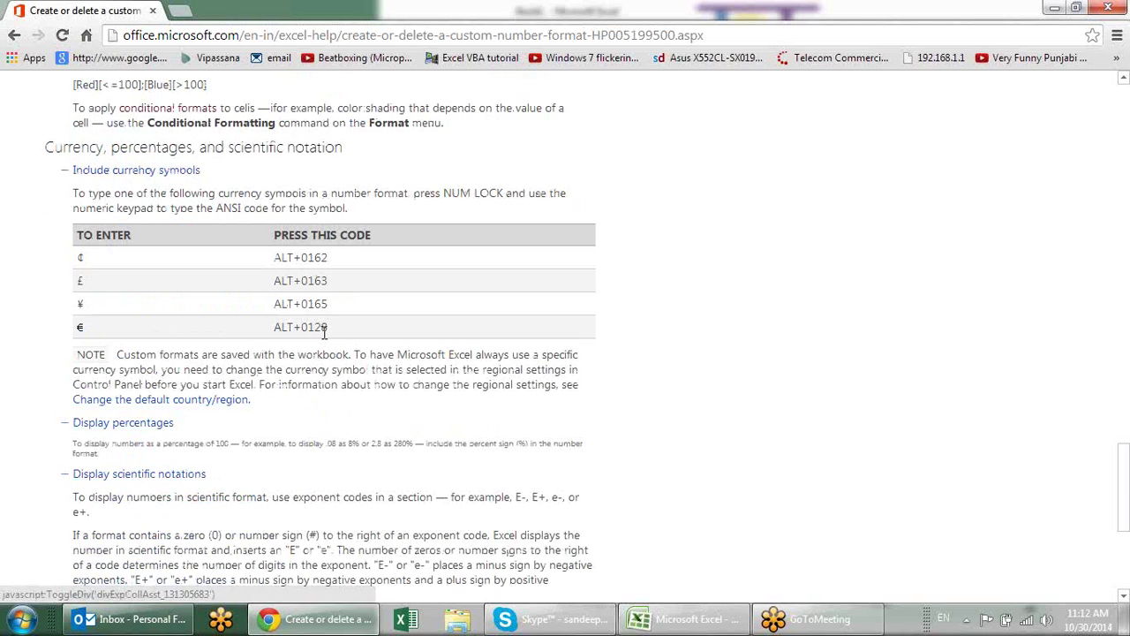
{"action": "scroll", "coordinate": [174, 477], "scroll_direction": "down", "scroll_amount": 3}
{"action": "left_click", "coordinate": [201, 395]}
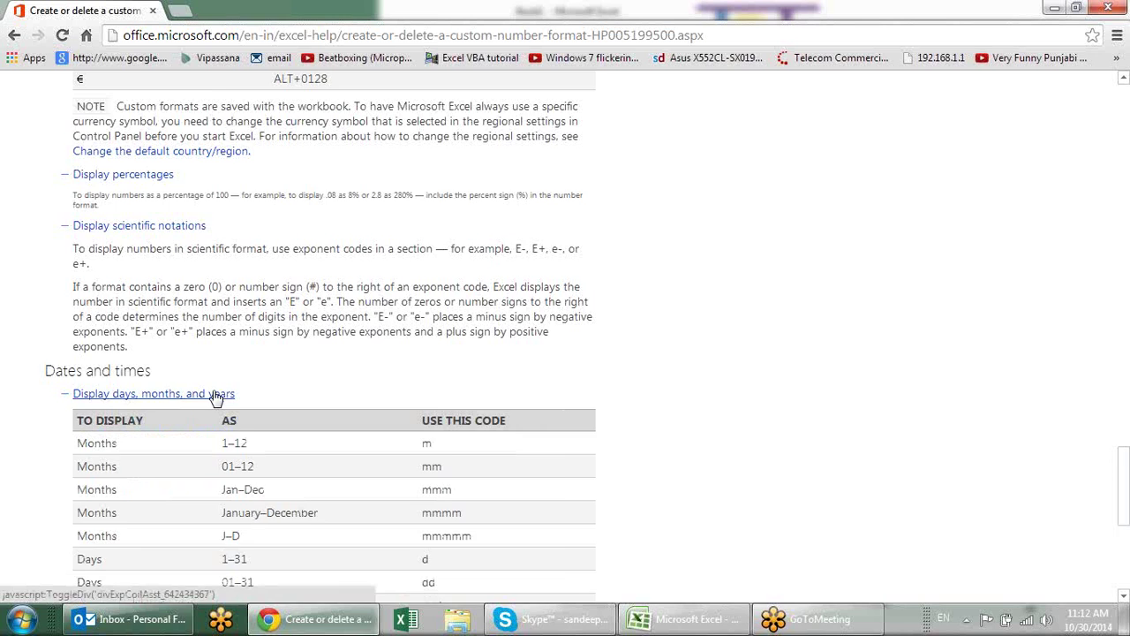
Expand the 'Display hours, minutes, and seconds' format table in the support article.
{"action": "scroll", "coordinate": [298, 375], "scroll_direction": "down", "scroll_amount": 2}
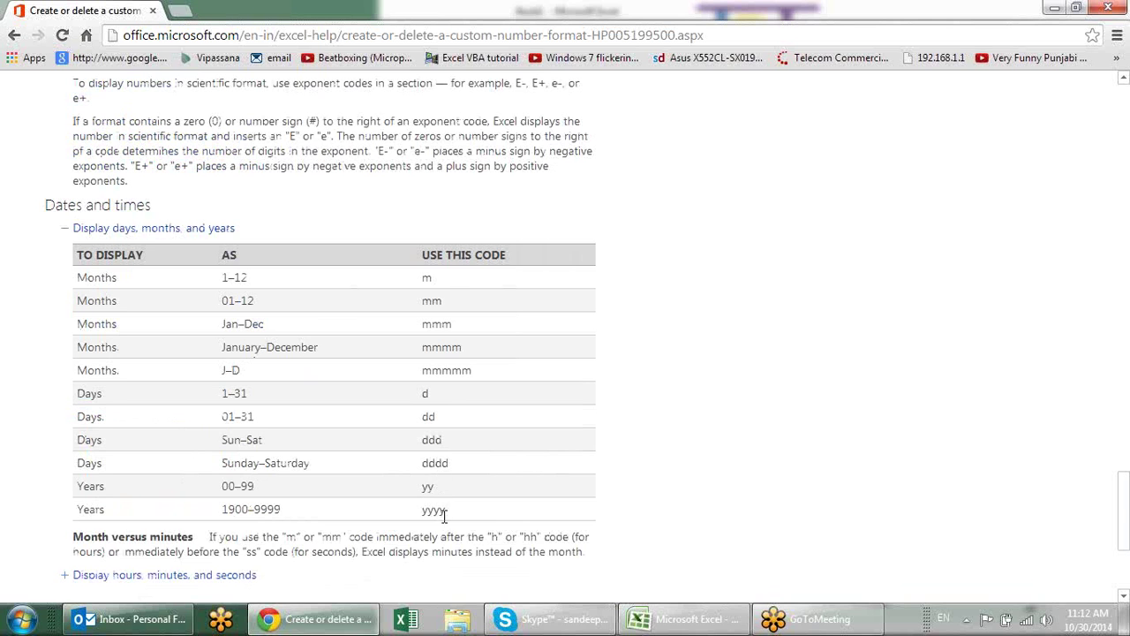
{"action": "scroll", "coordinate": [236, 347], "scroll_direction": "down", "scroll_amount": 3}
{"action": "left_click", "coordinate": [251, 326]}
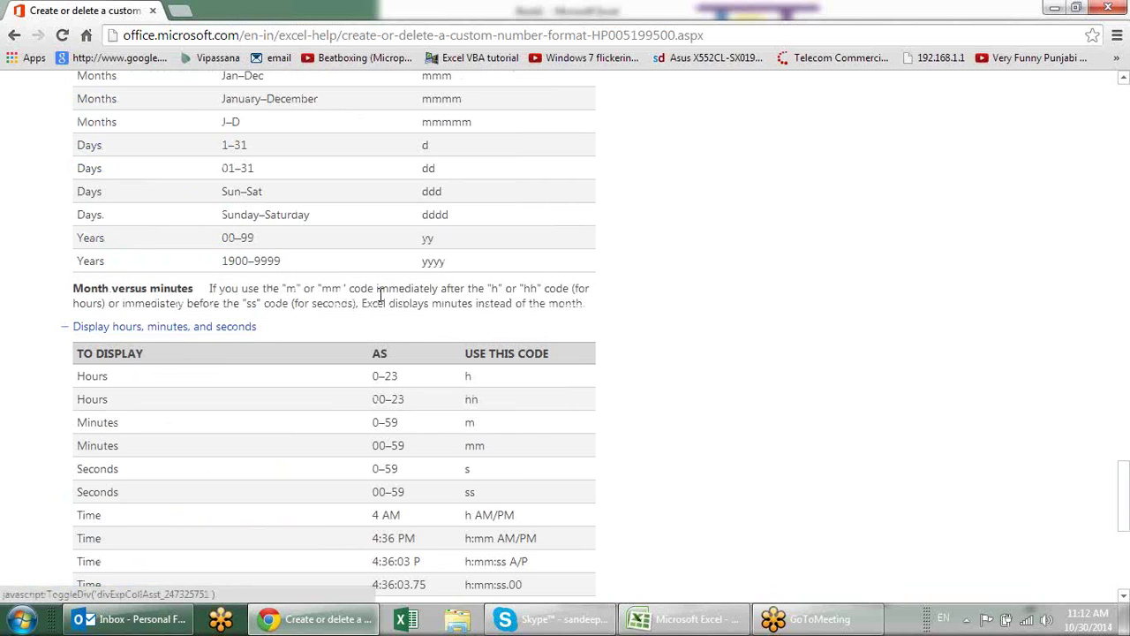
{"action": "scroll", "coordinate": [493, 327], "scroll_direction": "down", "scroll_amount": 2}
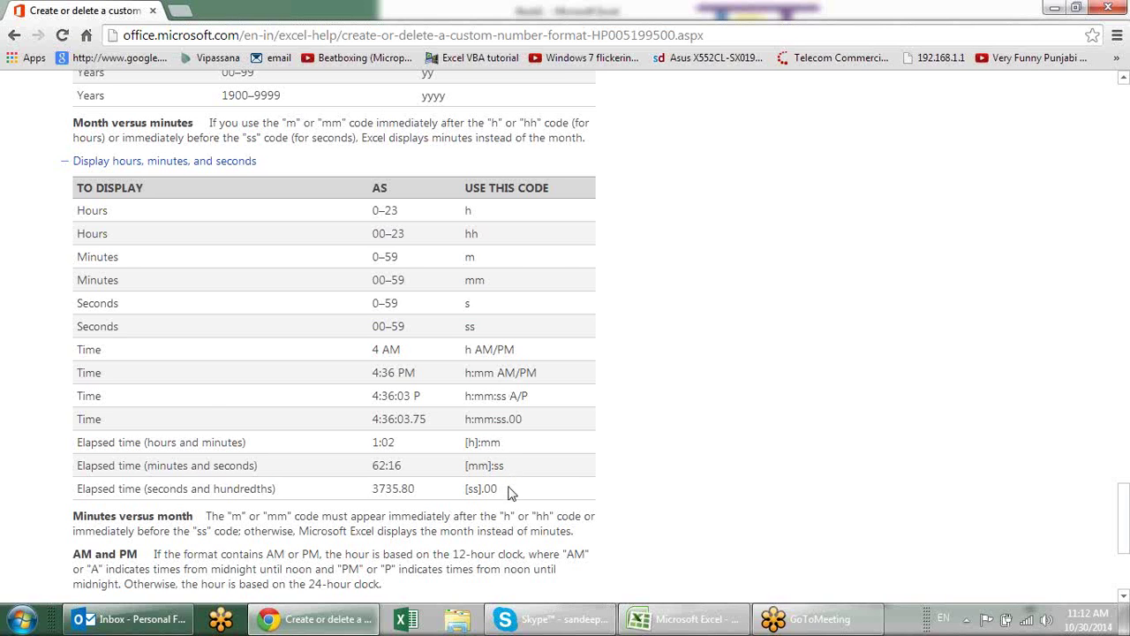
{"action": "scroll", "coordinate": [376, 308], "scroll_direction": "down", "scroll_amount": 3}
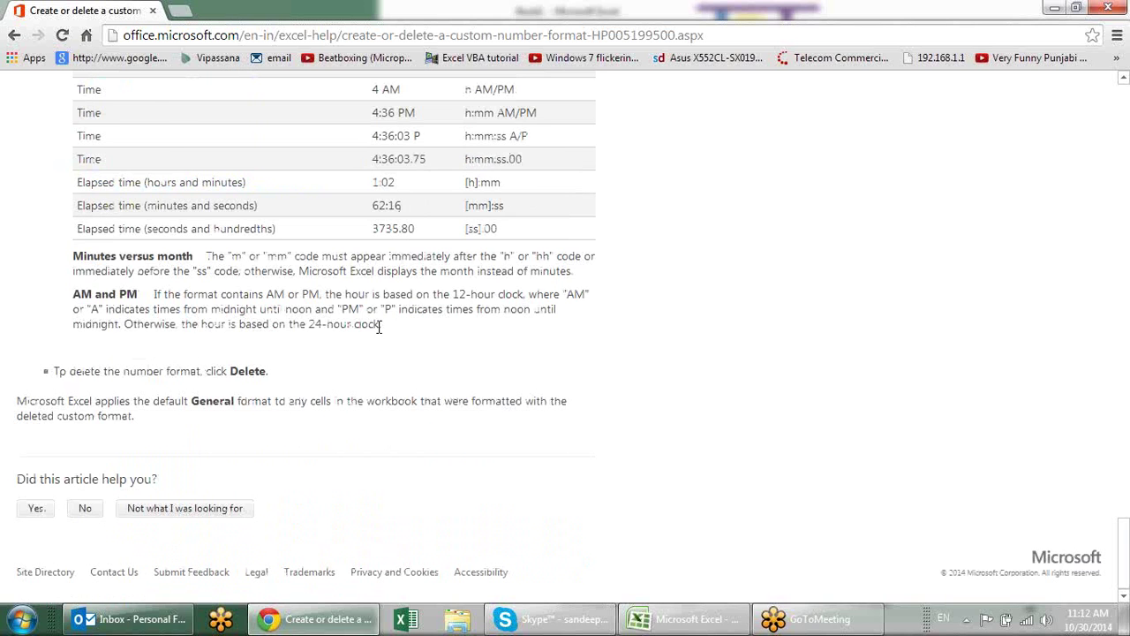
Scroll up through the whole guidelines article, then back down to the thousands-separator and colour tables.
{"action": "scroll", "coordinate": [379, 328], "scroll_direction": "up", "scroll_amount": 5}
{"action": "scroll", "coordinate": [376, 330], "scroll_direction": "up", "scroll_amount": 4}
{"action": "scroll", "coordinate": [374, 335], "scroll_direction": "up", "scroll_amount": 1}
{"action": "scroll", "coordinate": [372, 340], "scroll_direction": "up", "scroll_amount": 4}
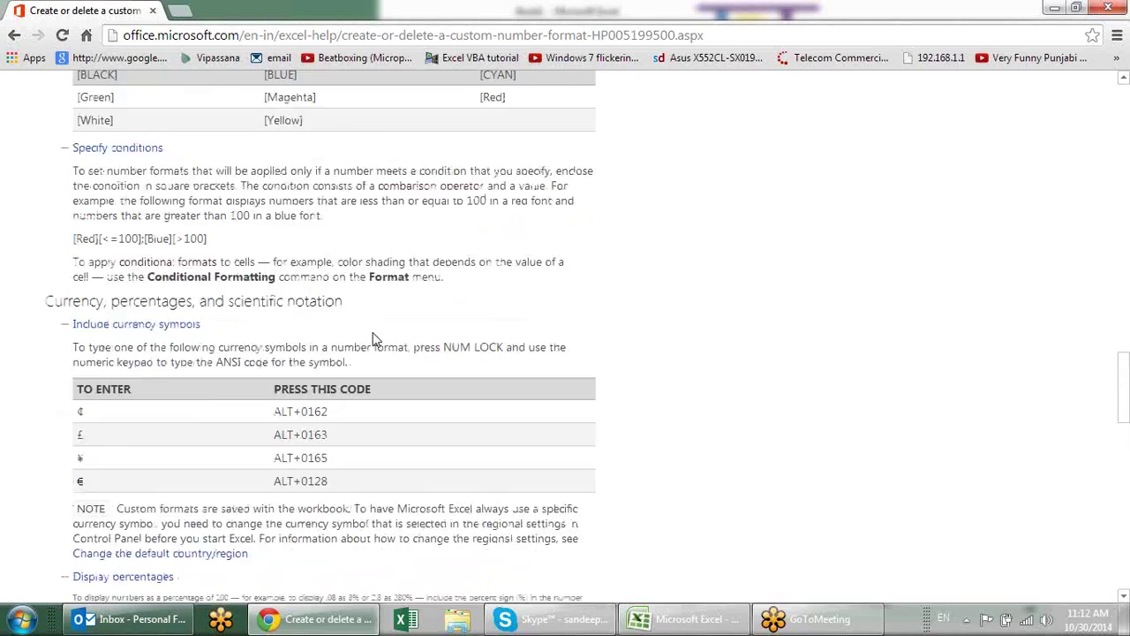
{"action": "scroll", "coordinate": [373, 340], "scroll_direction": "up", "scroll_amount": 1}
{"action": "scroll", "coordinate": [373, 340], "scroll_direction": "up", "scroll_amount": 3}
{"action": "scroll", "coordinate": [373, 340], "scroll_direction": "up", "scroll_amount": 5}
{"action": "scroll", "coordinate": [373, 340], "scroll_direction": "up", "scroll_amount": 5}
{"action": "scroll", "coordinate": [356, 336], "scroll_direction": "up", "scroll_amount": 2}
{"action": "scroll", "coordinate": [345, 373], "scroll_direction": "up", "scroll_amount": 3}
{"action": "scroll", "coordinate": [347, 375], "scroll_direction": "up", "scroll_amount": 1}
{"action": "scroll", "coordinate": [347, 376], "scroll_direction": "up", "scroll_amount": 4}
{"action": "scroll", "coordinate": [344, 371], "scroll_direction": "up", "scroll_amount": 1}
{"action": "scroll", "coordinate": [343, 374], "scroll_direction": "down", "scroll_amount": 4}
{"action": "scroll", "coordinate": [344, 373], "scroll_direction": "down", "scroll_amount": 1}
{"action": "scroll", "coordinate": [346, 374], "scroll_direction": "up", "scroll_amount": 5}
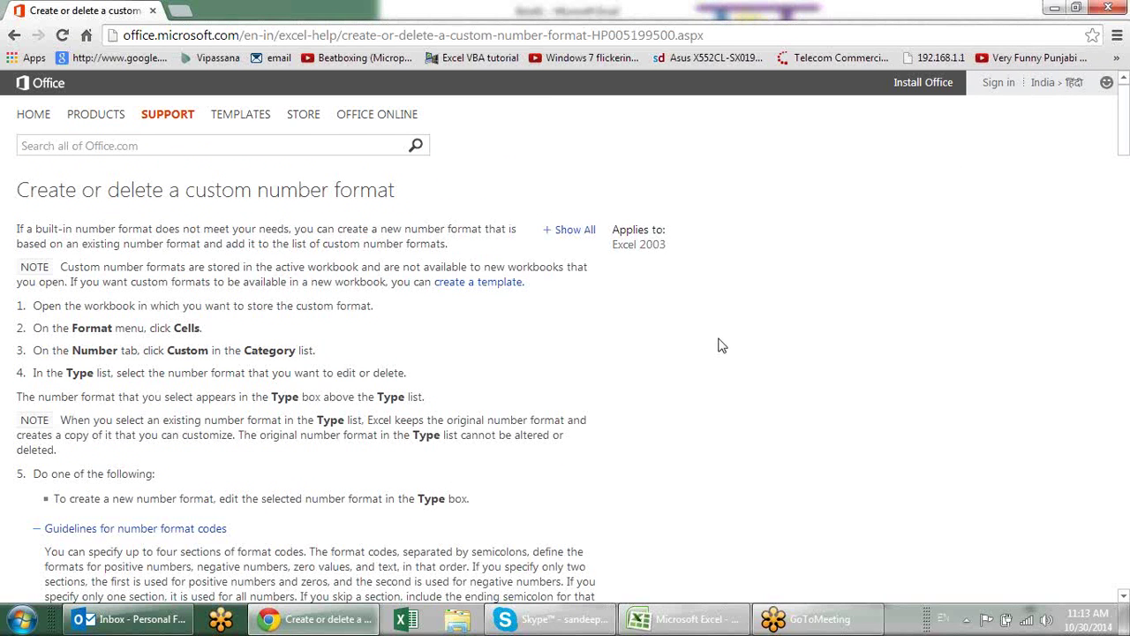
{"action": "scroll", "coordinate": [719, 347], "scroll_direction": "down", "scroll_amount": 5}
{"action": "scroll", "coordinate": [720, 350], "scroll_direction": "down", "scroll_amount": 5}
{"action": "scroll", "coordinate": [720, 349], "scroll_direction": "down", "scroll_amount": 4}
{"action": "scroll", "coordinate": [715, 348], "scroll_direction": "down", "scroll_amount": 2}
{"action": "scroll", "coordinate": [714, 346], "scroll_direction": "down", "scroll_amount": 2}
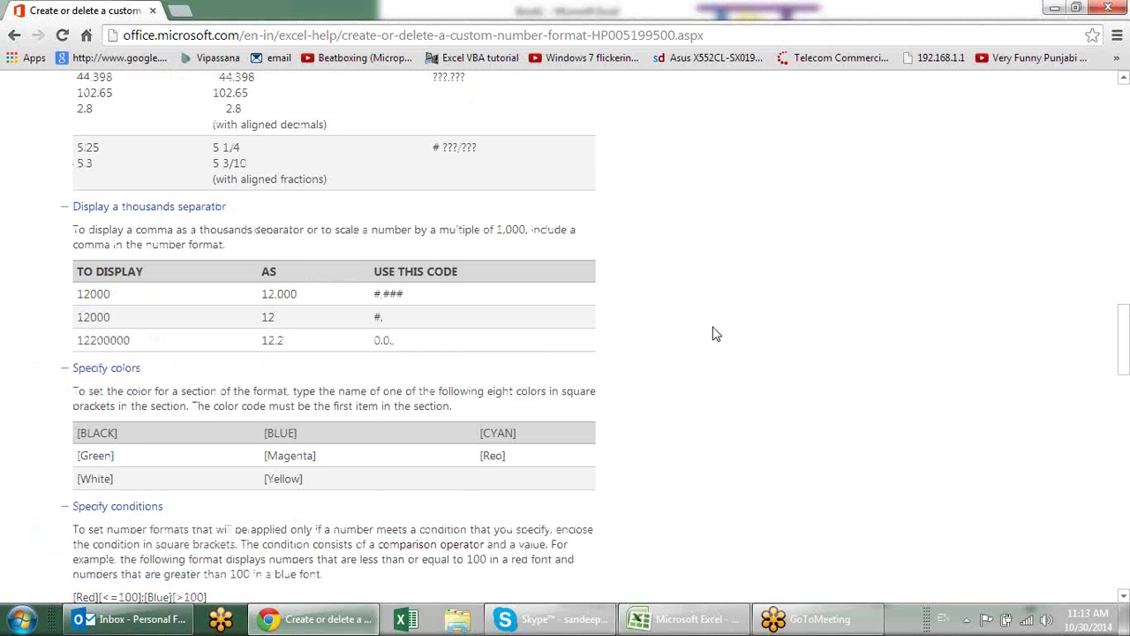